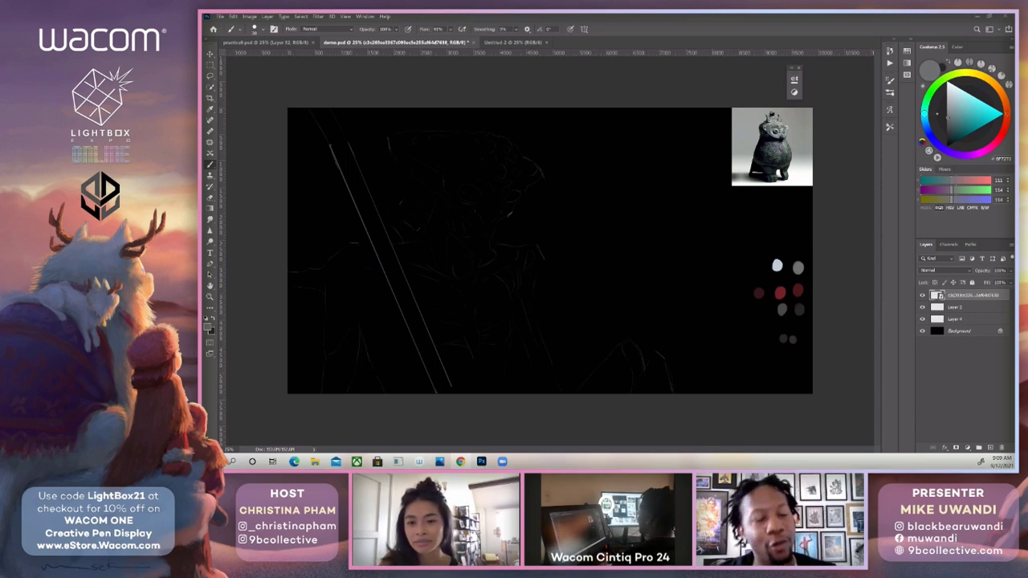
click(922, 295)
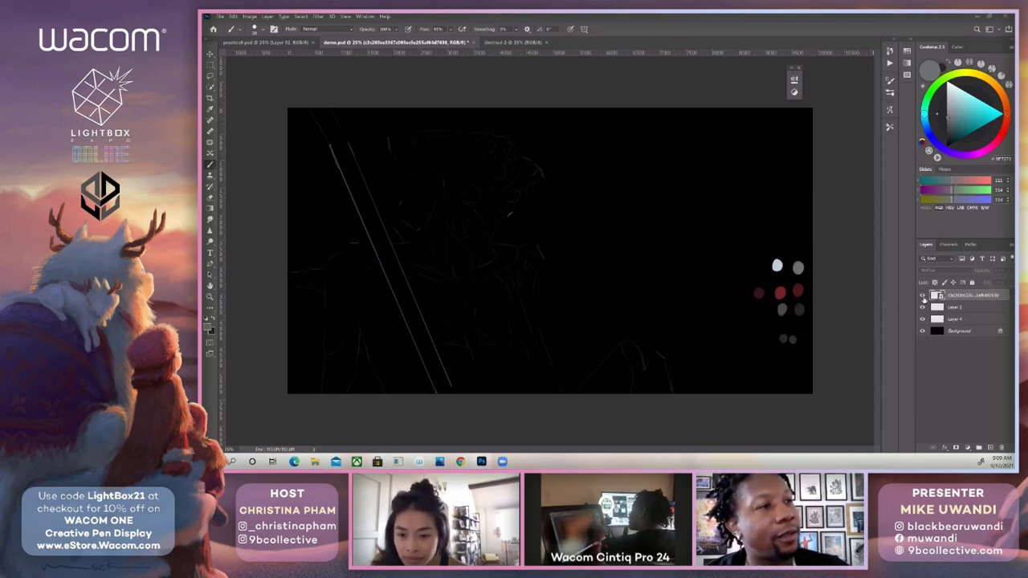
click(923, 295)
click(922, 296)
click(922, 296)
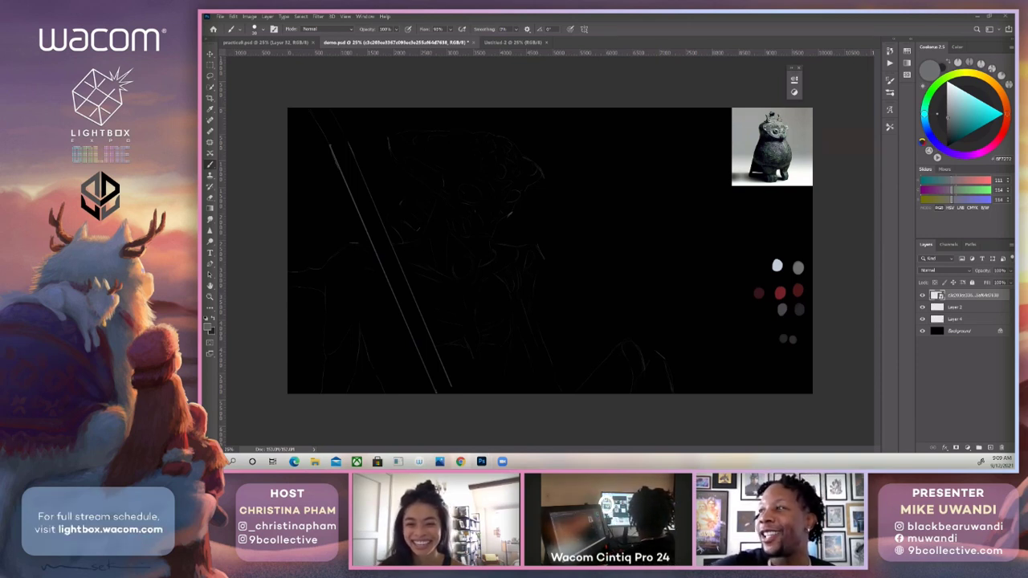
drag(921, 254, 672, 230)
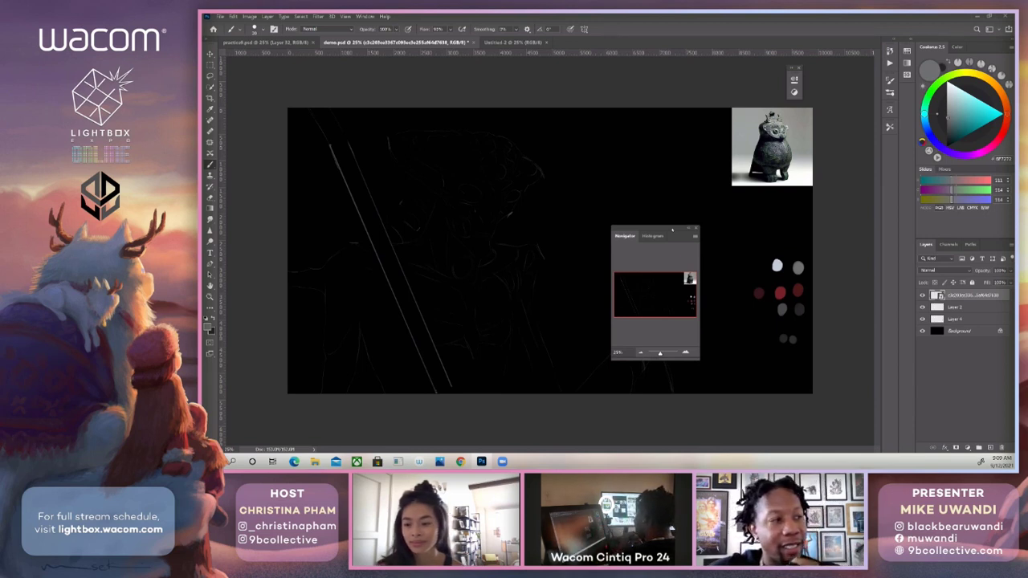
drag(672, 229, 960, 210)
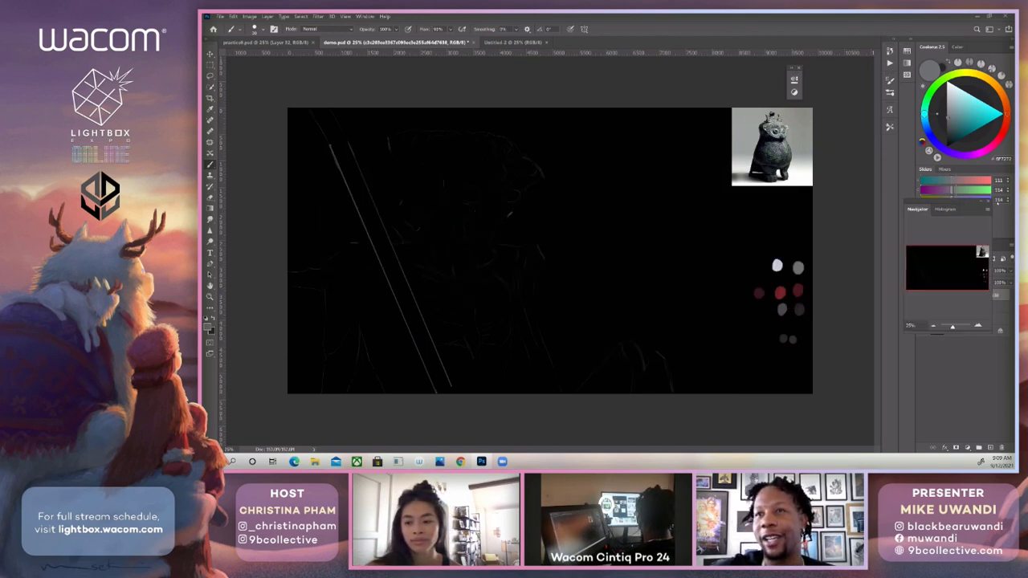
click(989, 202)
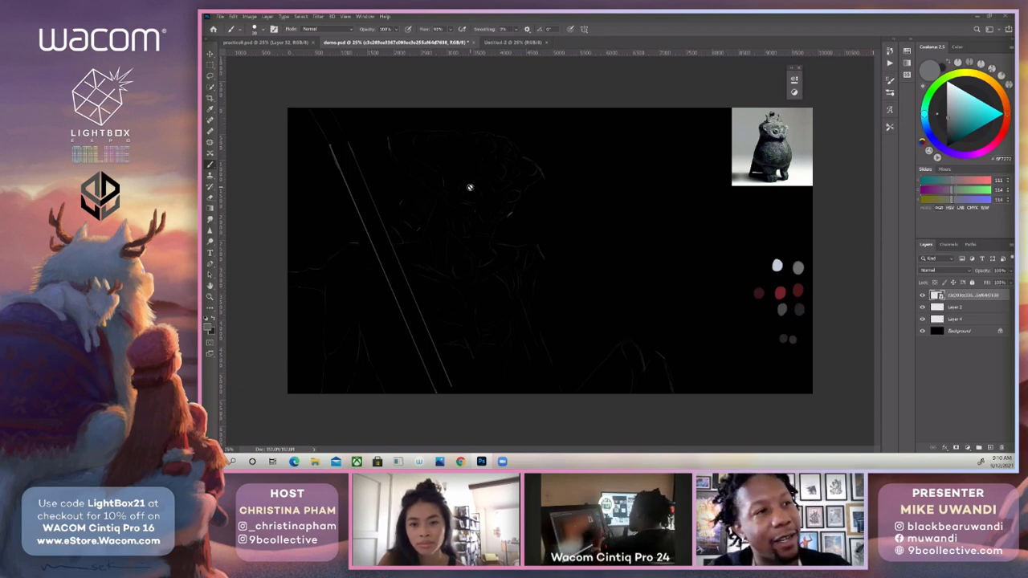
click(890, 93)
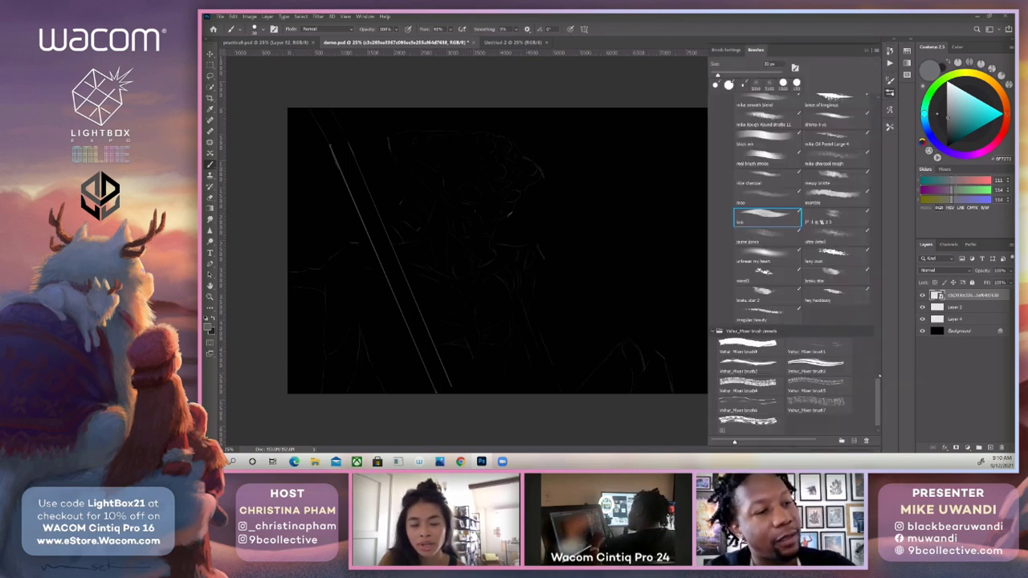
drag(878, 388, 881, 372)
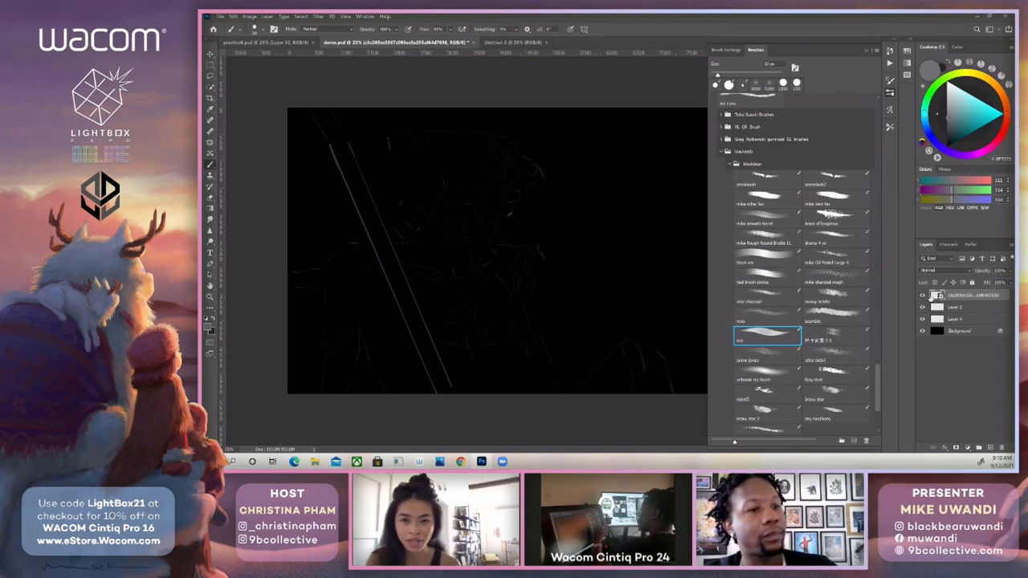
Rename the colour swatch layer, Layer 4, as palette and the sketch layer, Layer 2, as line.
click(949, 321)
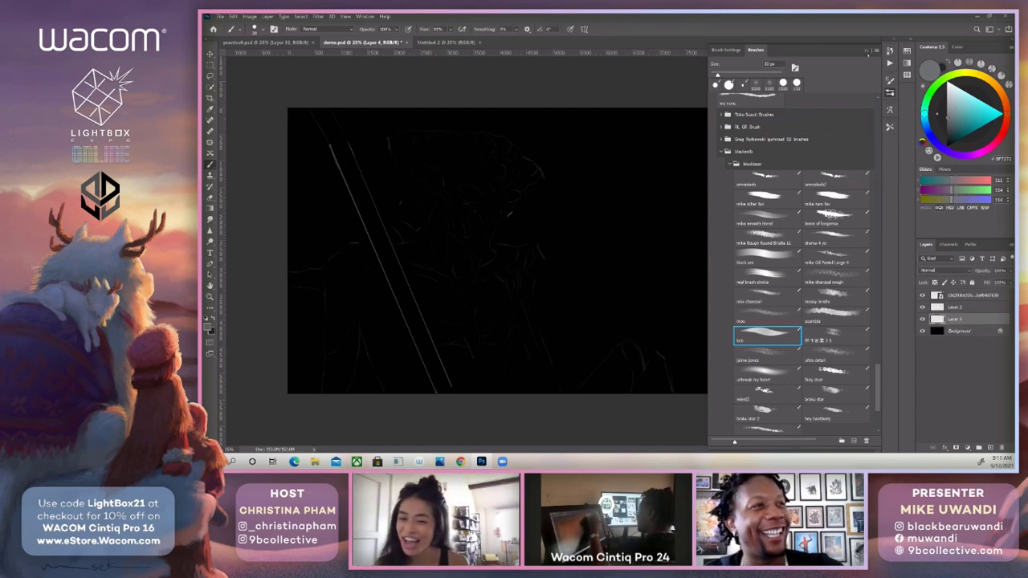
key(F5)
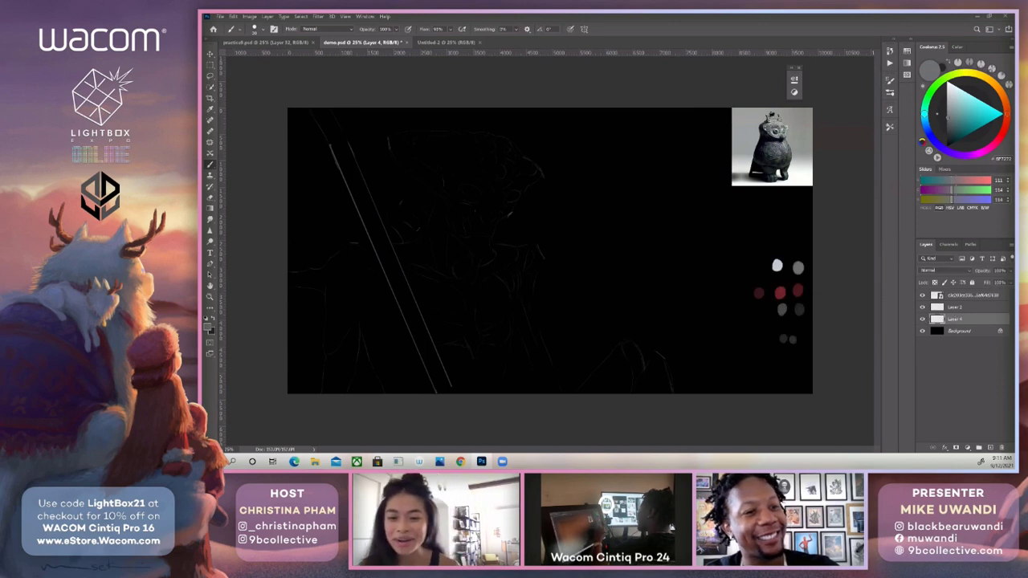
double_click(955, 319)
text(palette)
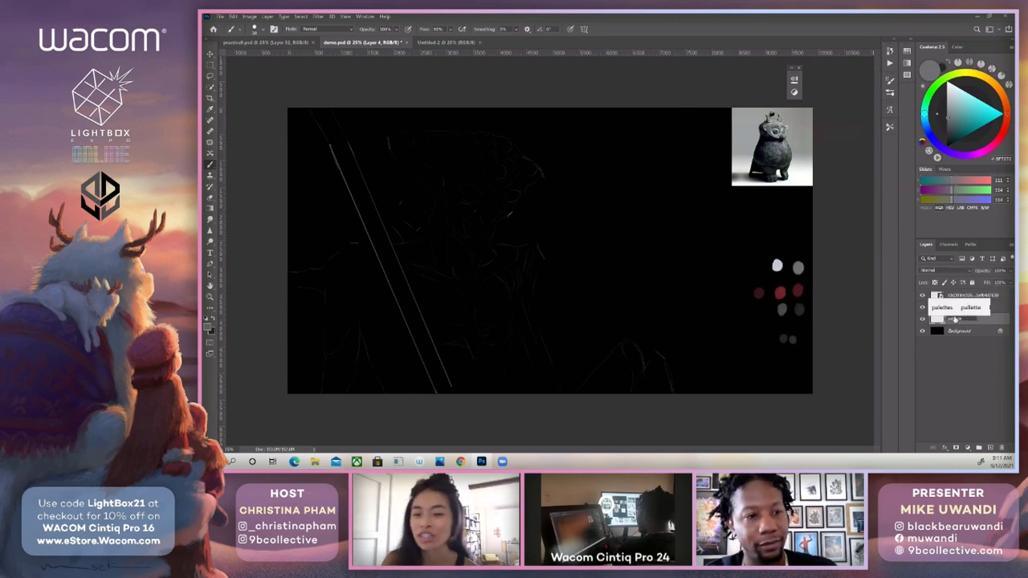
key(Return)
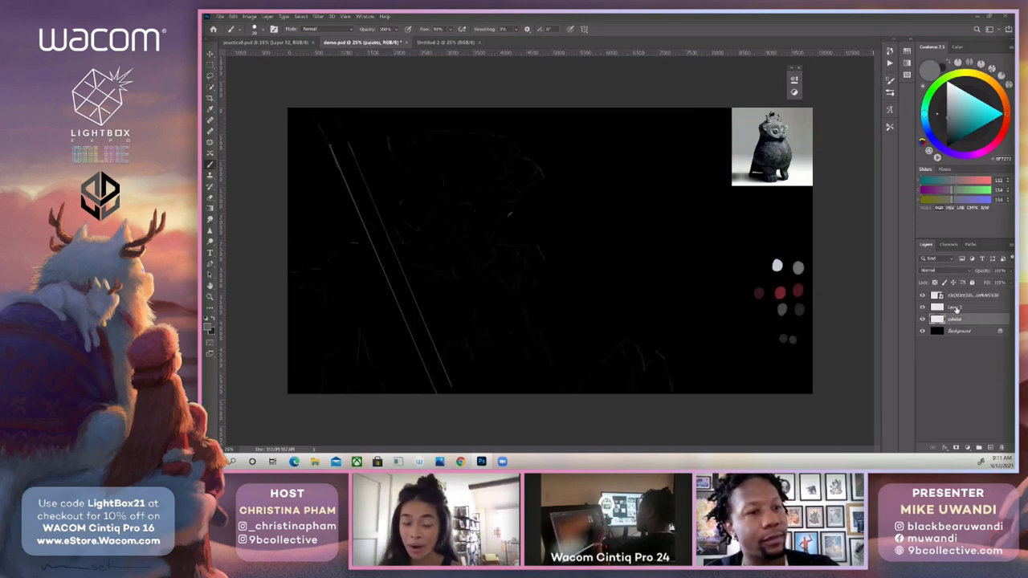
double_click(955, 308)
text(l)
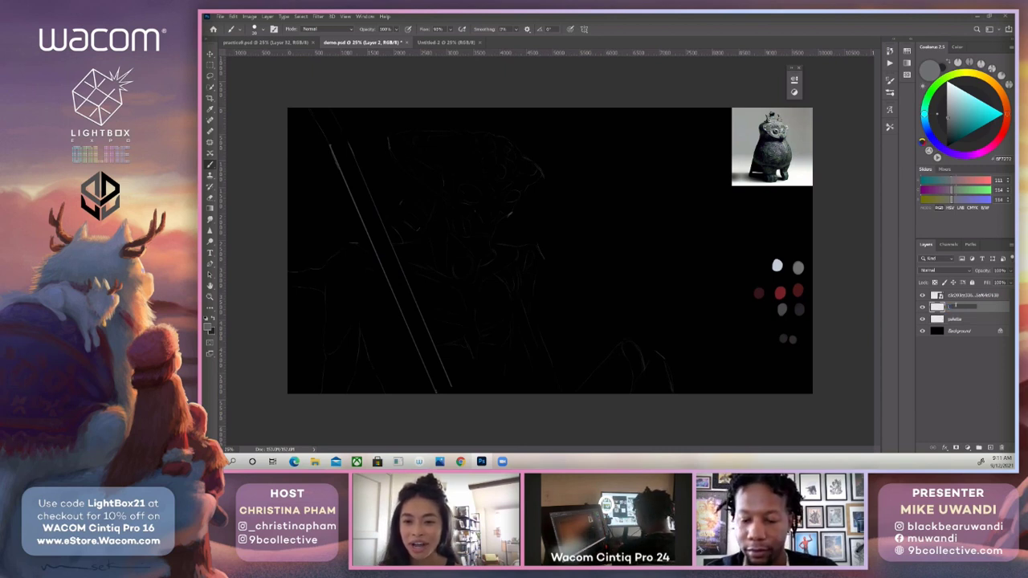
text(ine)
key(Return)
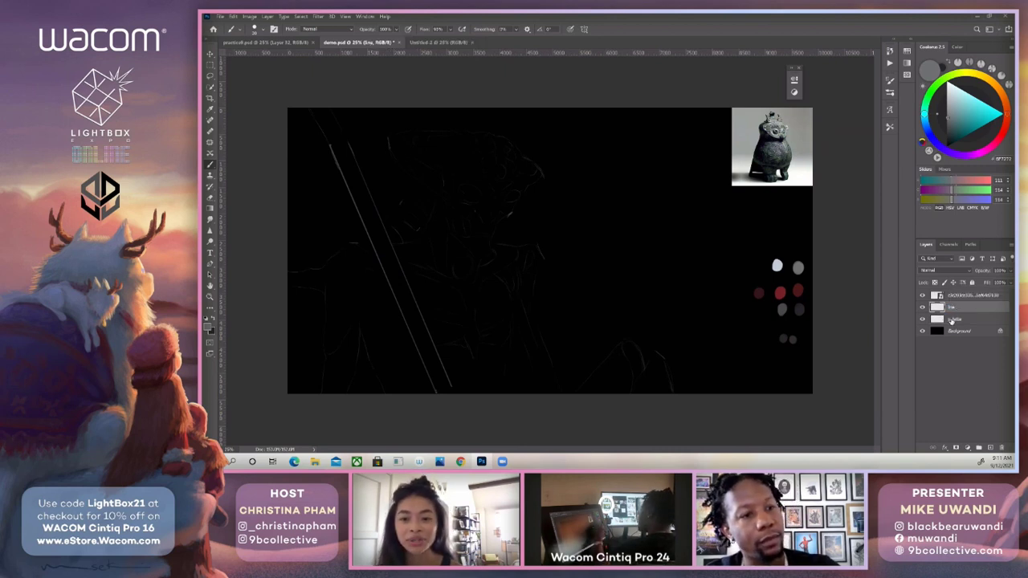
Add a new layer above the palette layer and lasso the long diagonal shaft of the sketch from end to end.
click(953, 319)
click(989, 446)
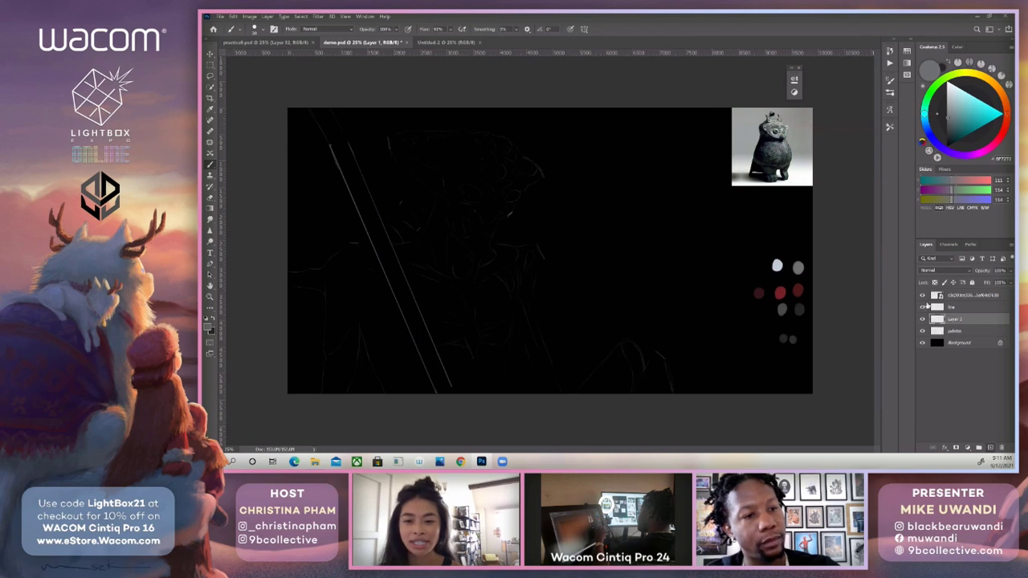
key(l)
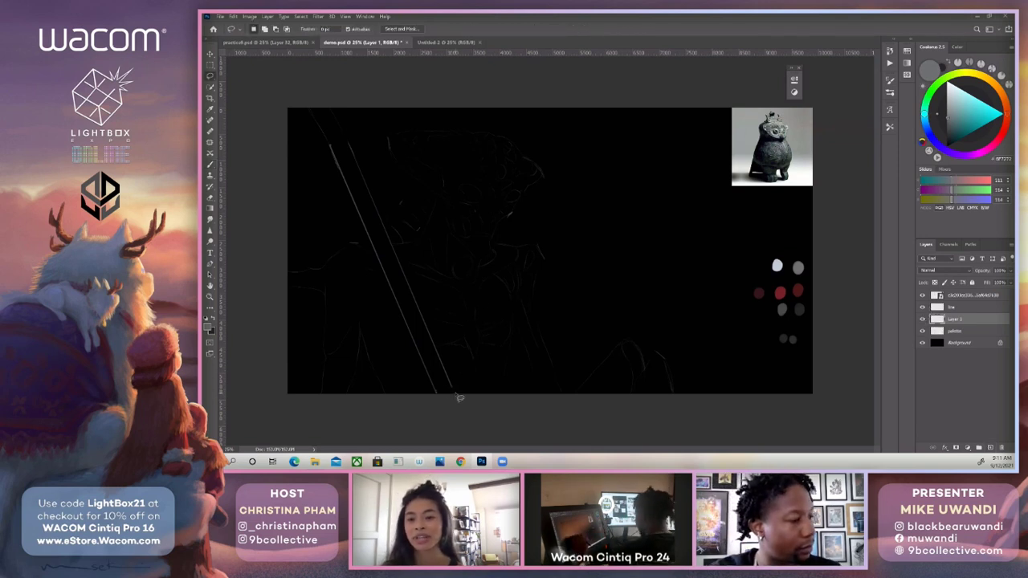
alt+click(302, 98)
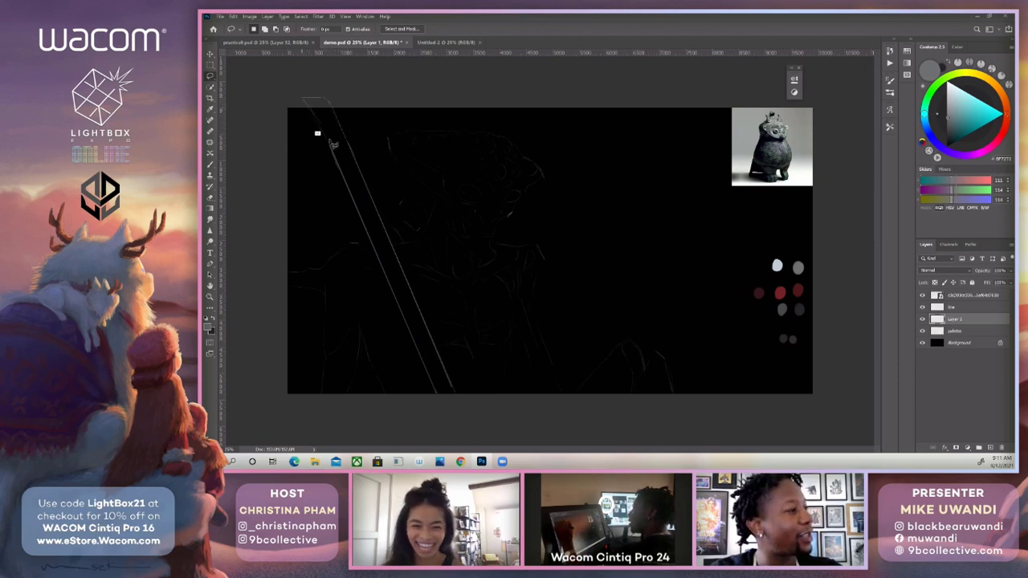
alt+click(440, 400)
Choose the omnislash2 brush from the brush presets, enable Wet Edges, and enlarge the brush tip.
key(b)
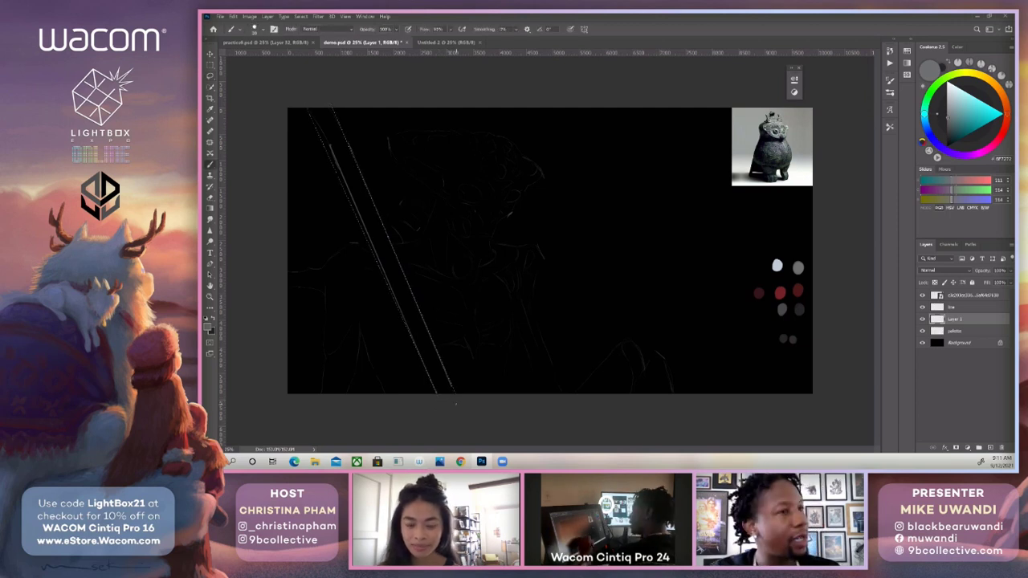
key(F5)
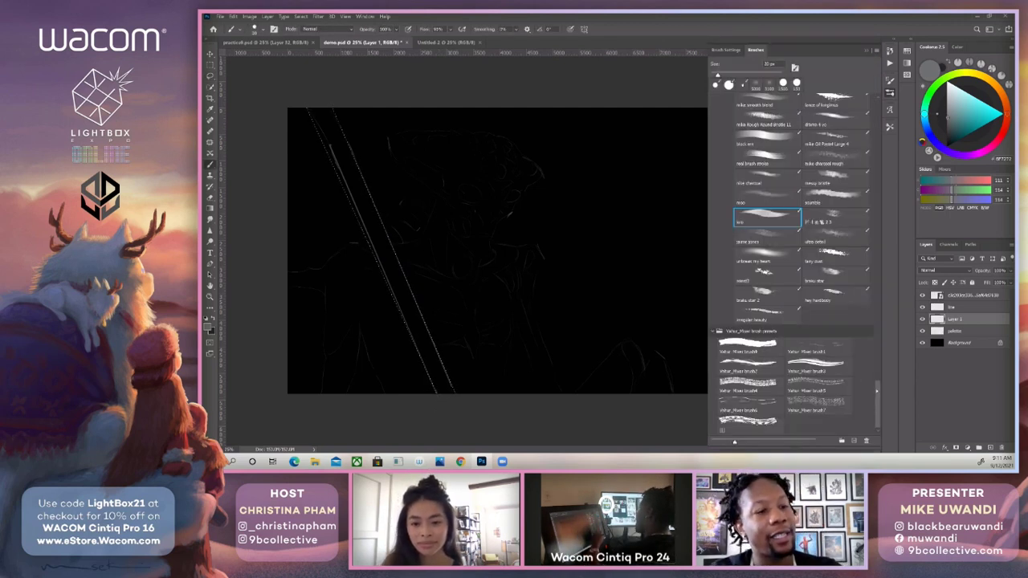
scroll(793, 265, up, 5)
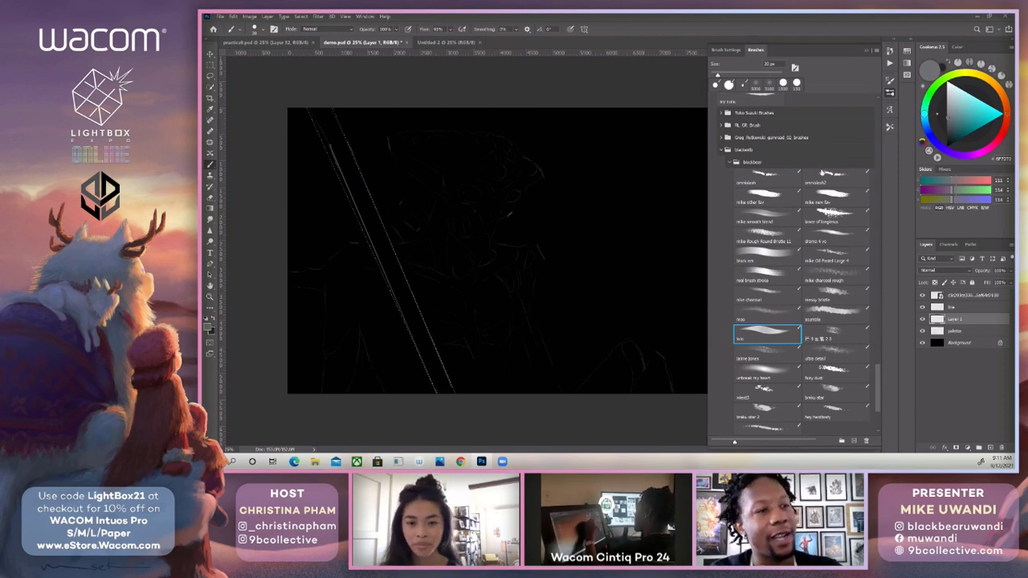
click(822, 172)
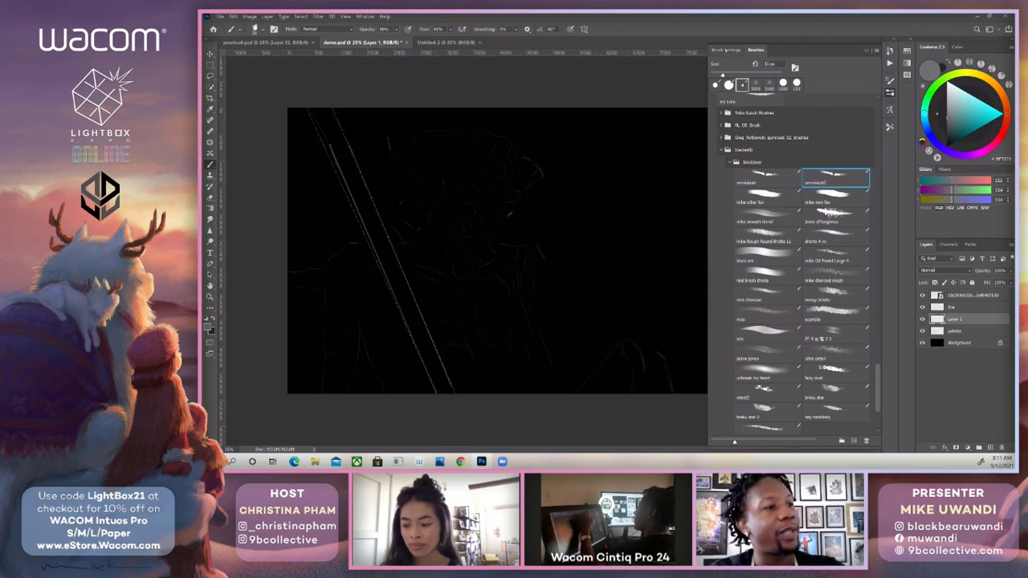
click(724, 50)
click(719, 151)
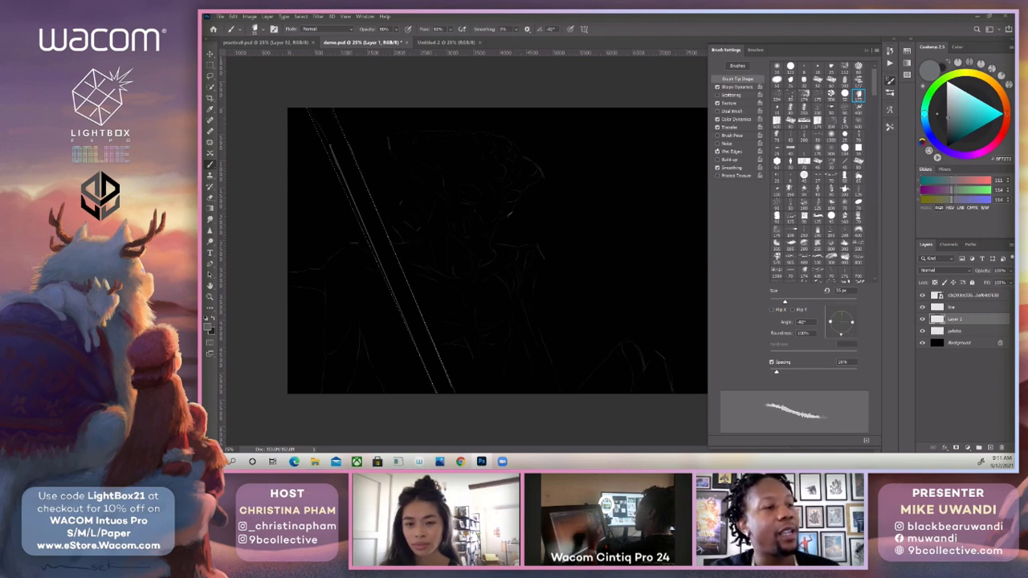
key(bracketright)
key(bracketright)
key(bracketright)
key(bracketright)
key(bracketright)
key(bracketright)
key(bracketright)
key(bracketright)
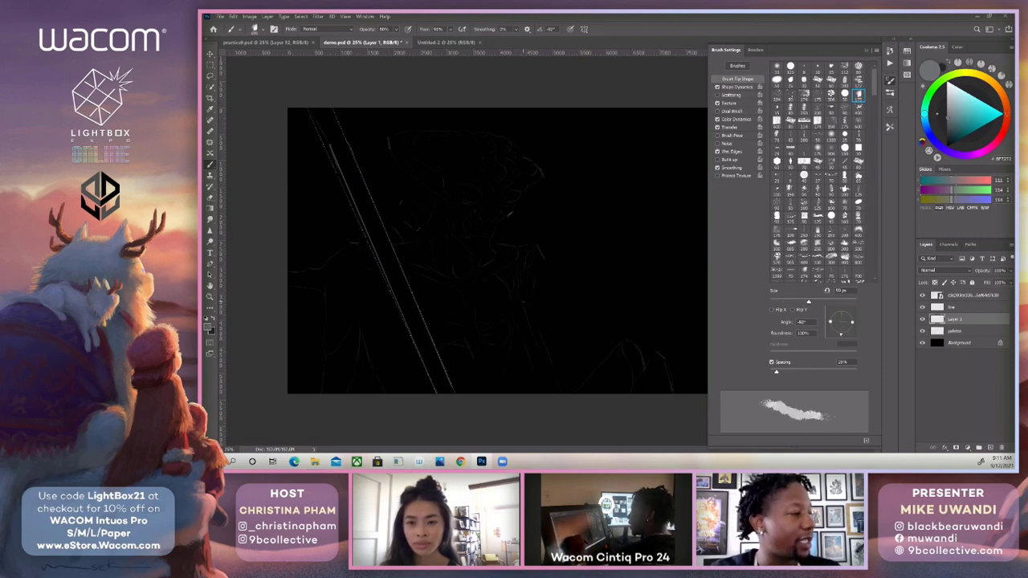
key(F5)
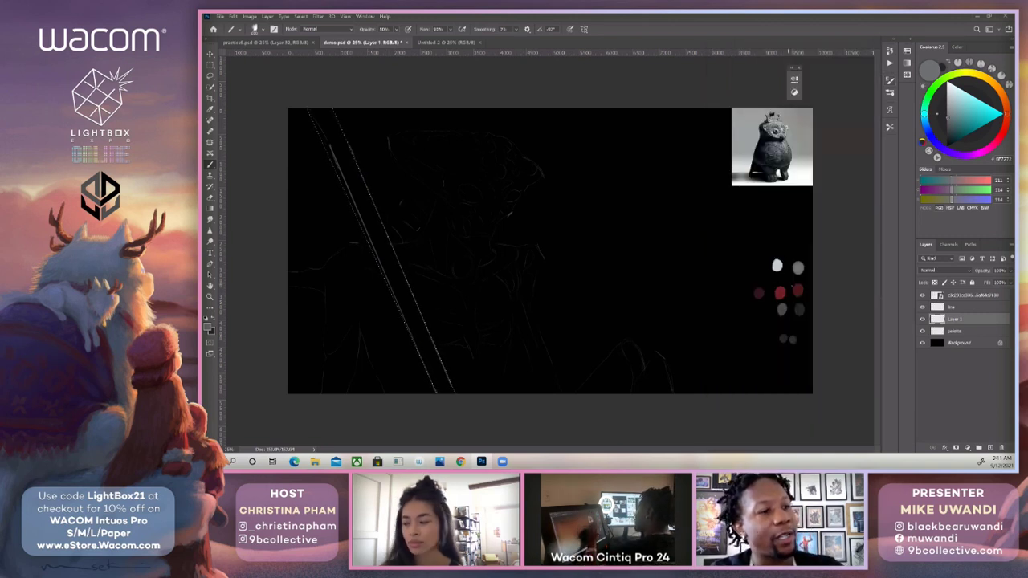
Sample dark red from the palette swatches, enlarge the brush, and fill the selected diagonal shaft with it.
alt+click(799, 290)
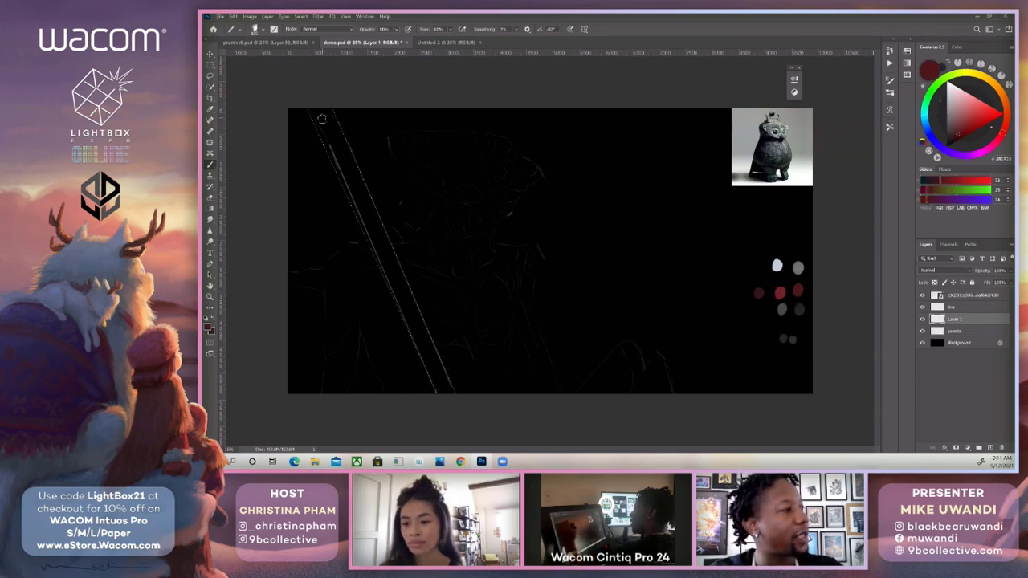
key(bracketright)
key(bracketright)
drag(315, 103, 446, 391)
mouse_move(354, 193)
mouse_down()
mouse_move(322, 113)
mouse_move(448, 389)
mouse_up()
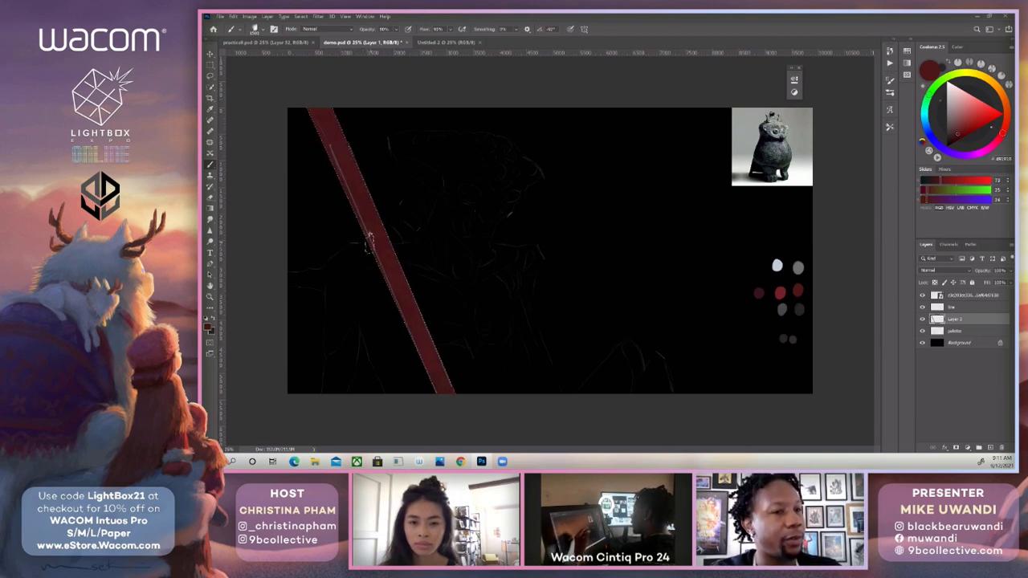
Sample the brighter red swatch, dab it onto the upper part of the shaft, and inspect the brush's Color Dynamics settings.
alt+click(780, 291)
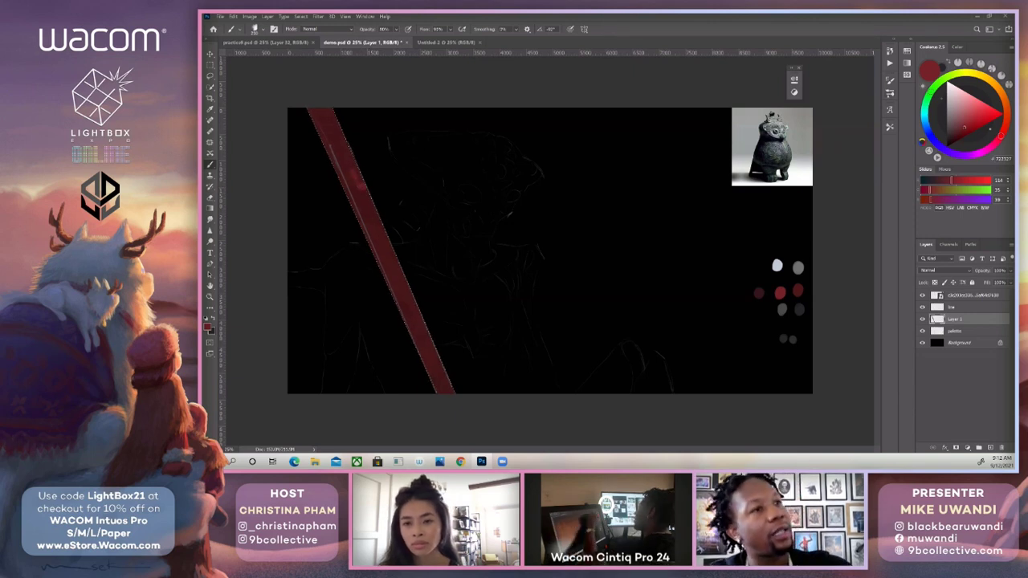
key(F5)
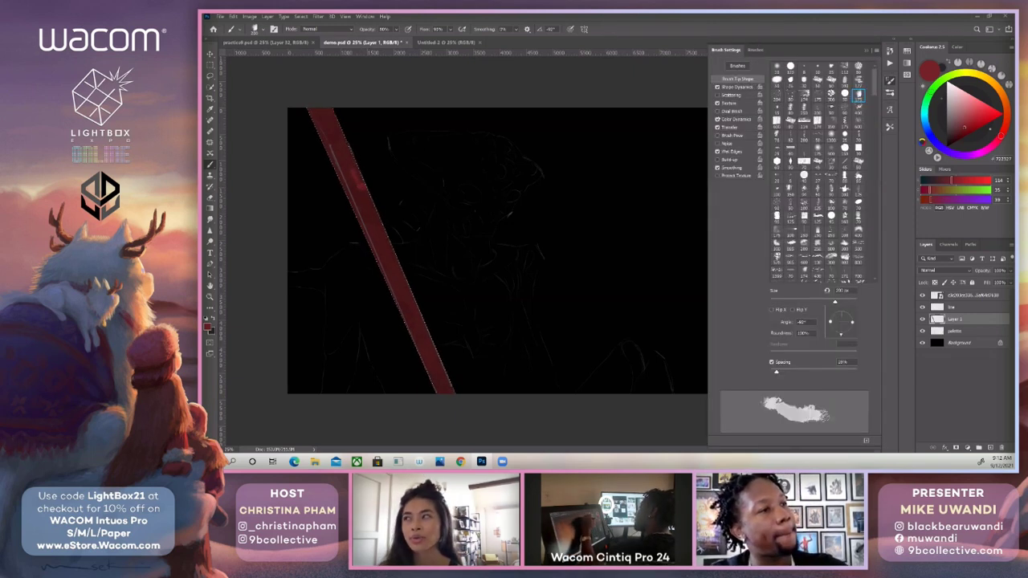
click(737, 119)
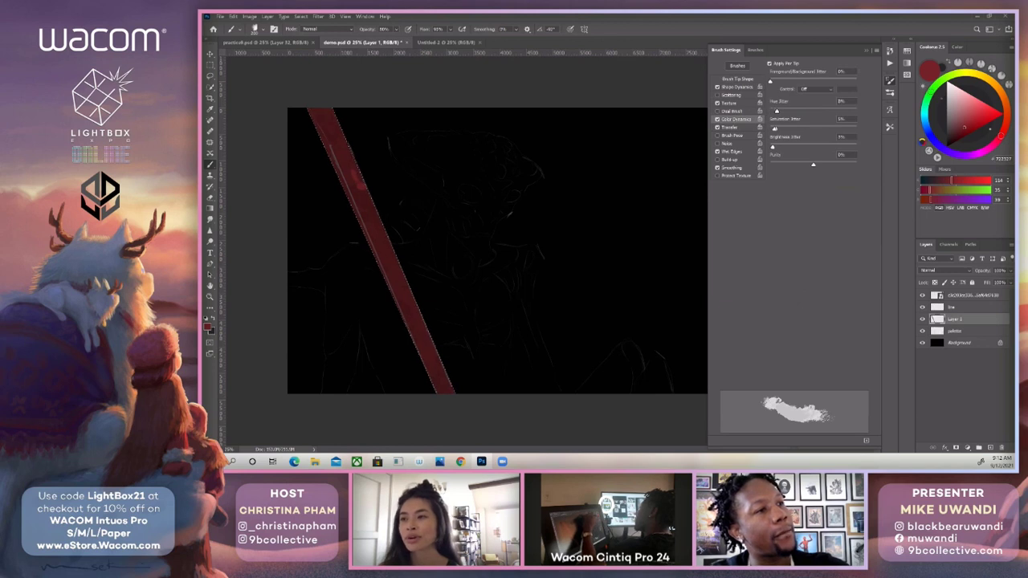
click(754, 50)
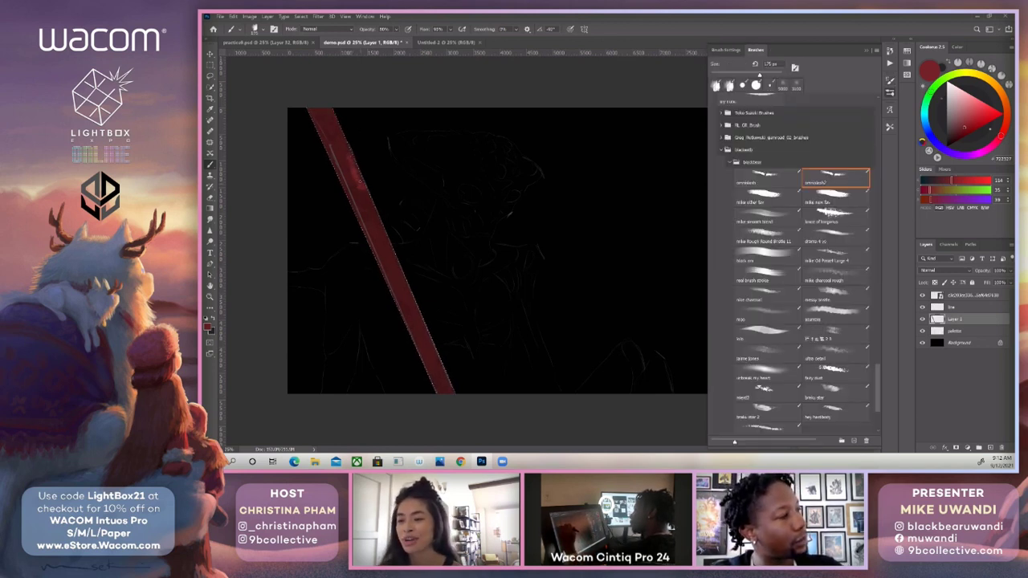
Paint textured red variations over the upper shaft, adjusting the brush size and sampling reds from the painted area.
key(bracketright)
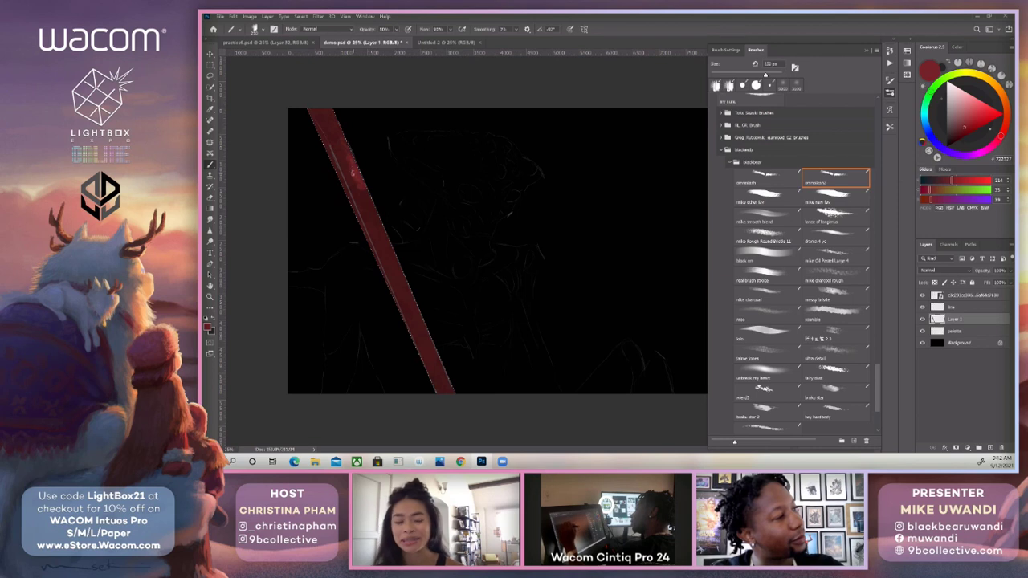
key(bracketleft)
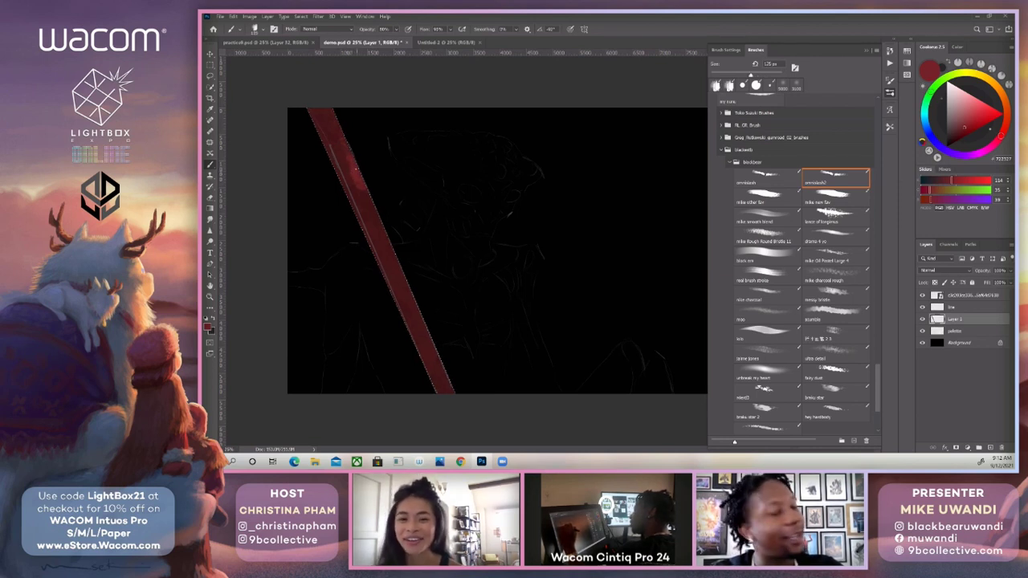
key(bracketright)
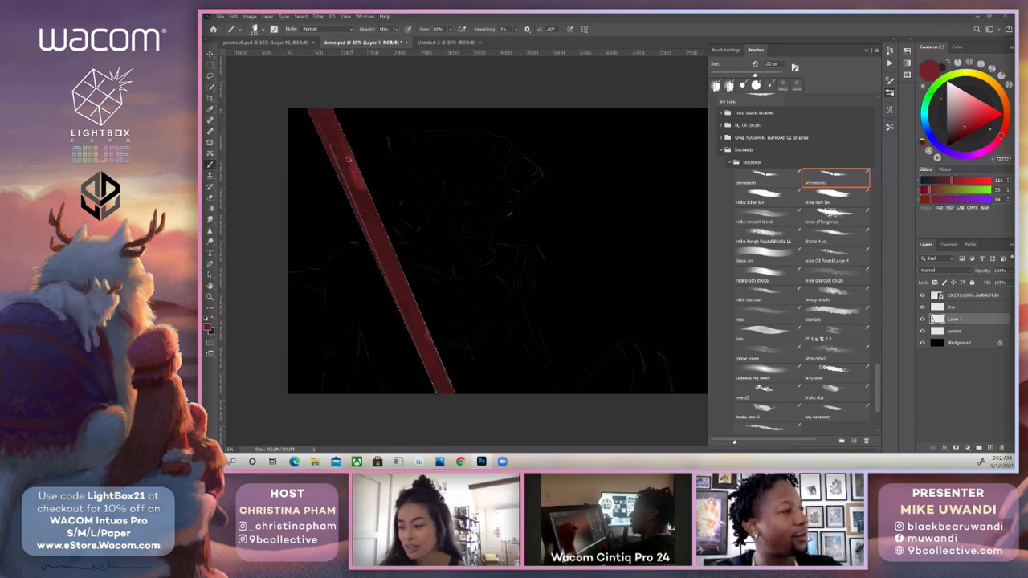
key(ctrl+d)
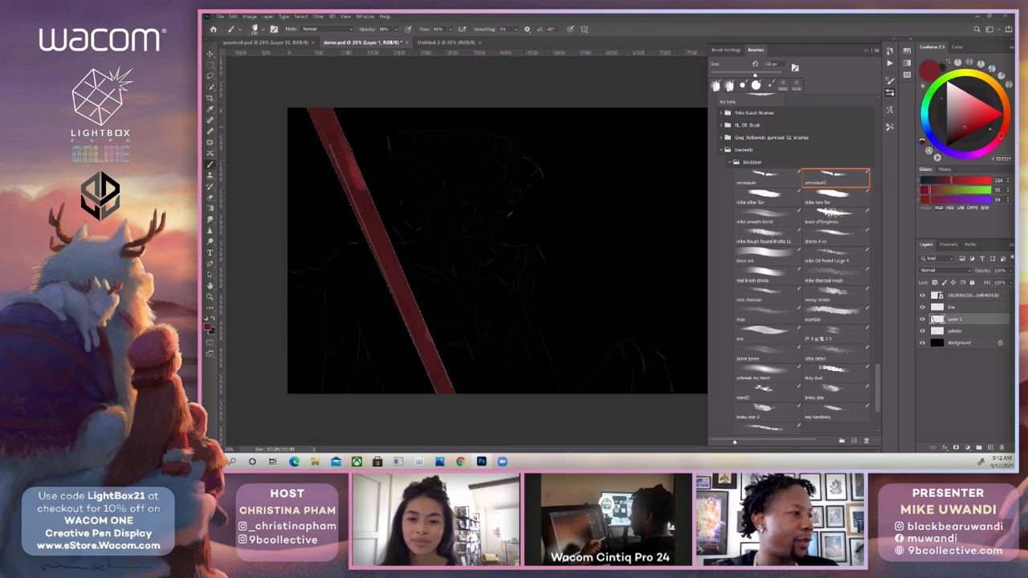
alt+click(346, 137)
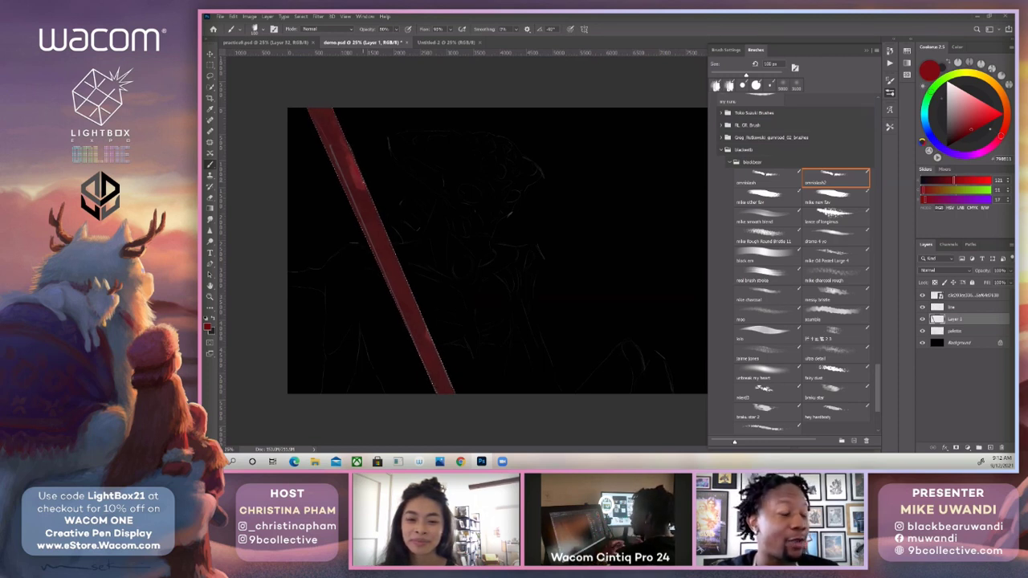
alt+click(364, 184)
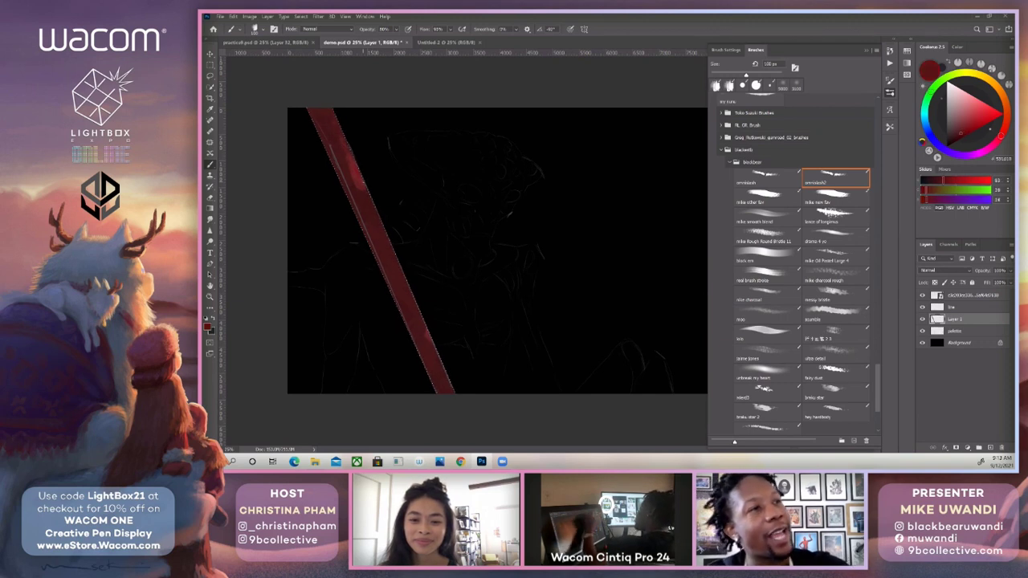
Sample dark red from the palette swatches and paint varied reds along the middle of the shaft, resampling tones from the painted area.
click(890, 92)
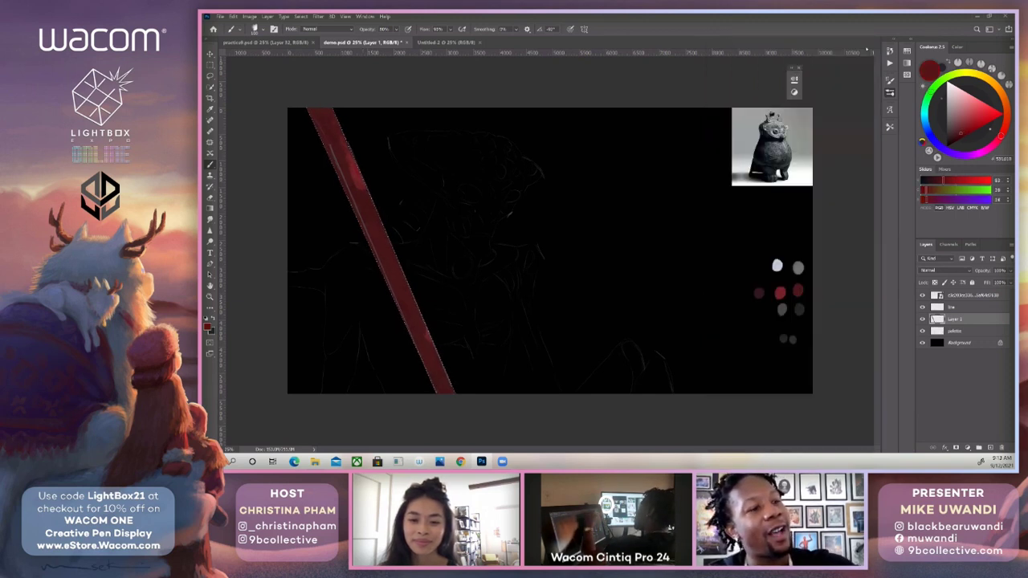
alt+click(798, 290)
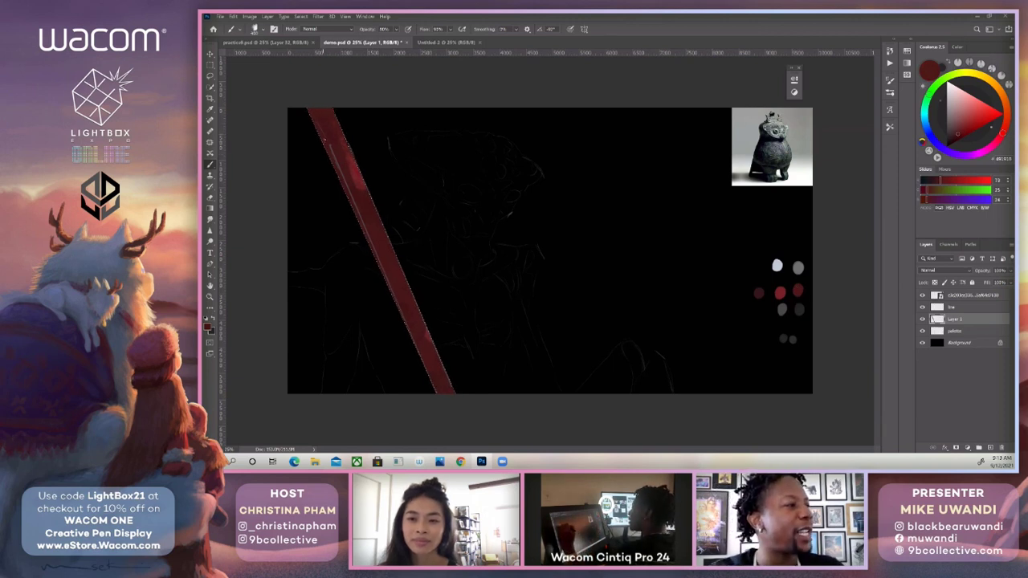
mouse_move(371, 247)
mouse_down()
mouse_move(382, 278)
mouse_move(356, 223)
mouse_move(404, 322)
mouse_up()
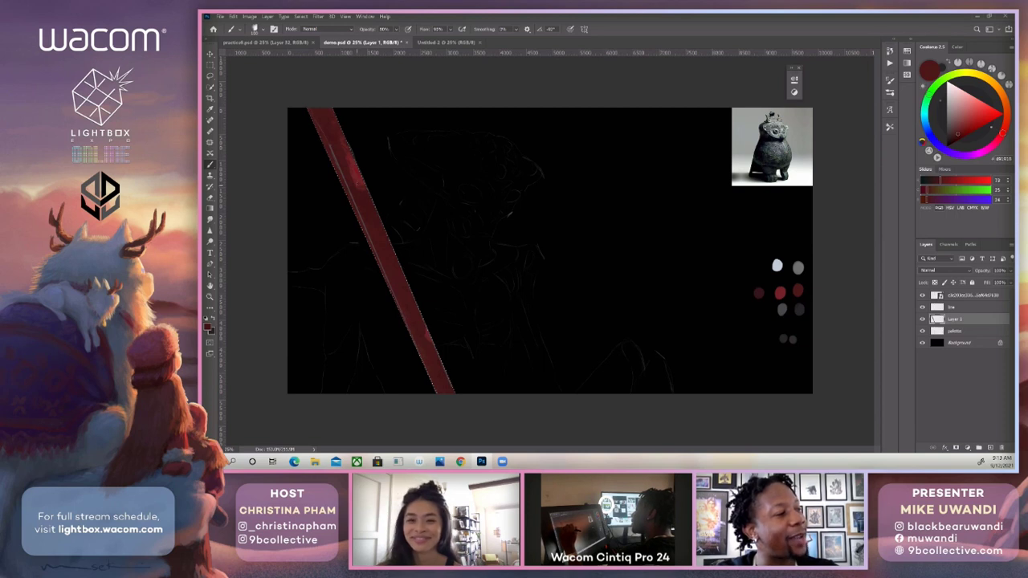
alt+click(358, 175)
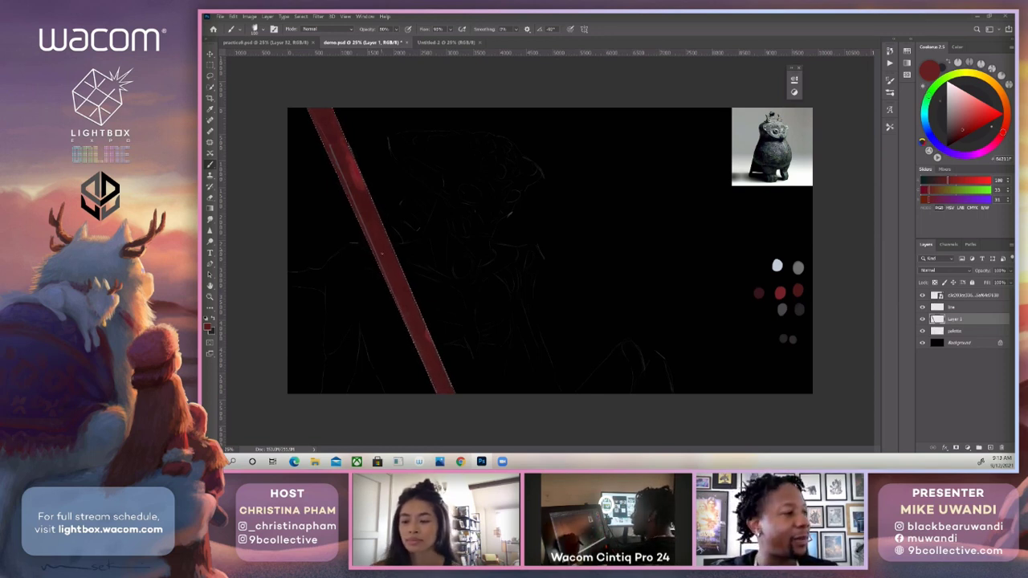
alt+click(386, 256)
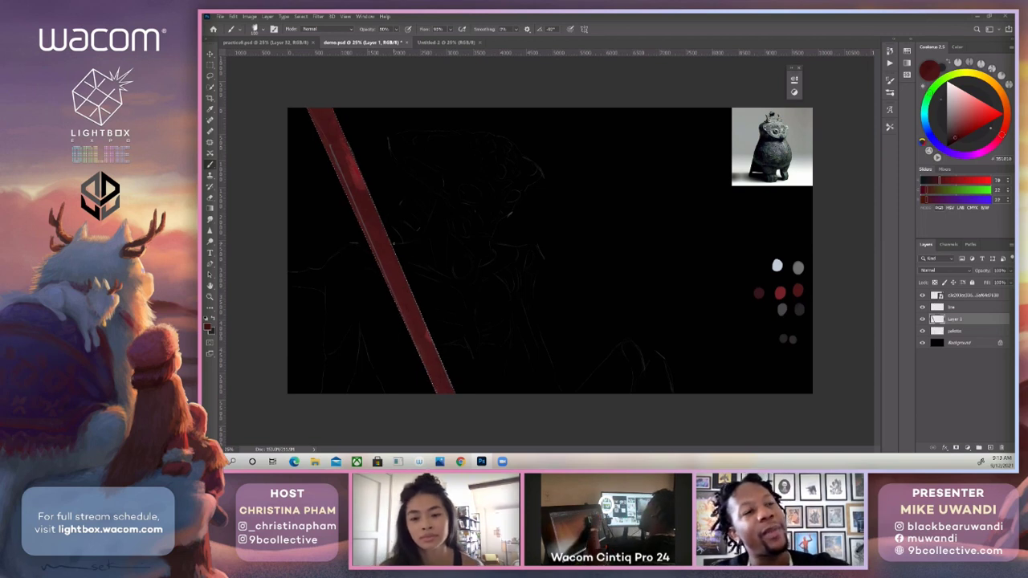
alt+click(393, 245)
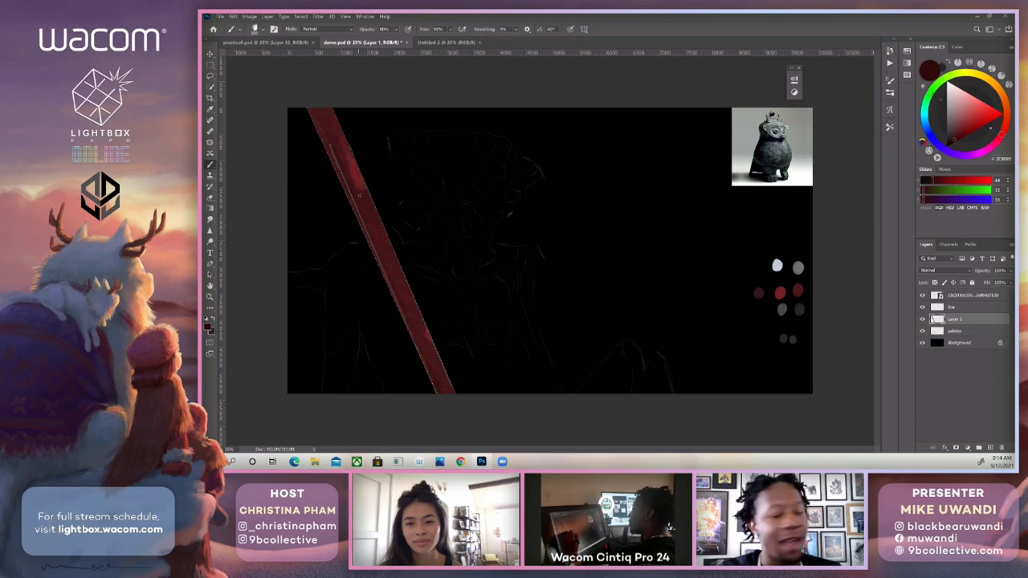
Choose the square-tipped brush preset listed just after mike Rough Round Bristle 11 and sample the darkest red swatch.
click(891, 94)
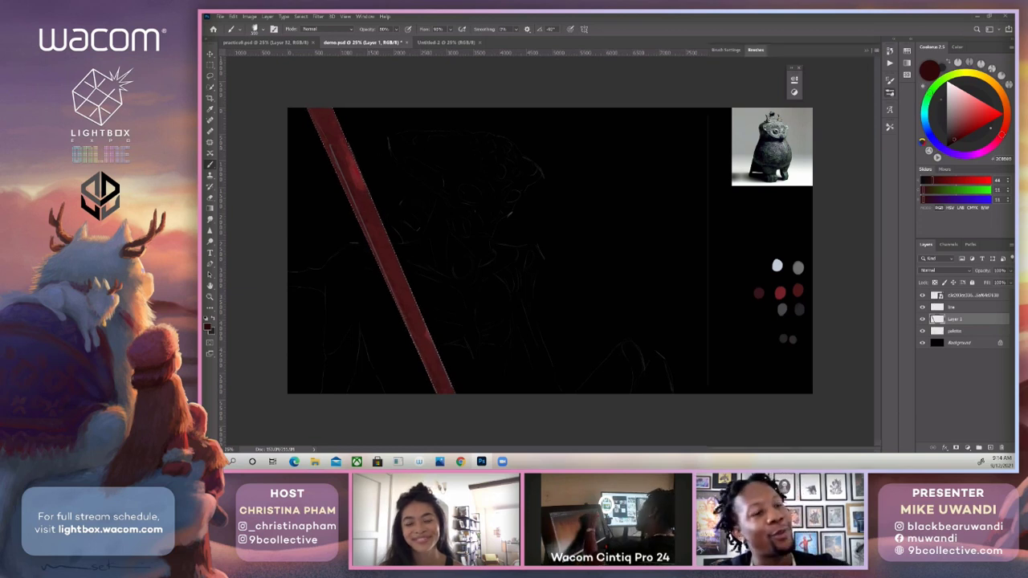
click(758, 255)
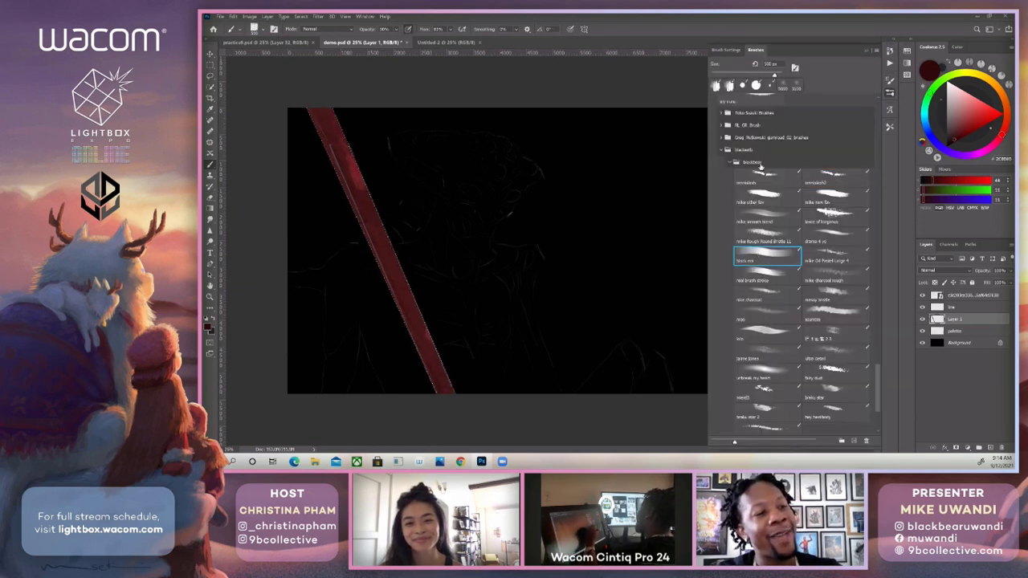
click(866, 50)
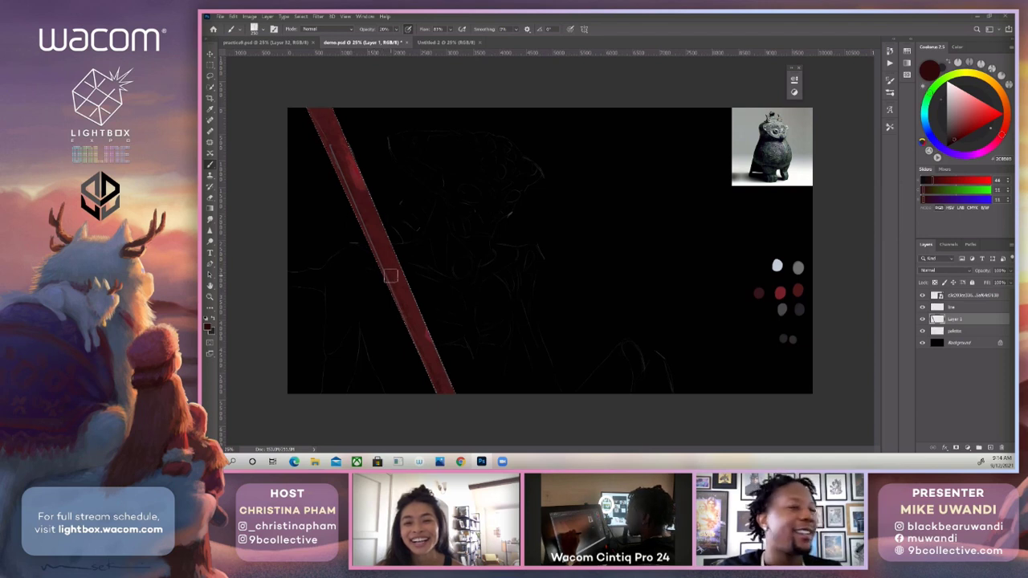
alt+click(763, 289)
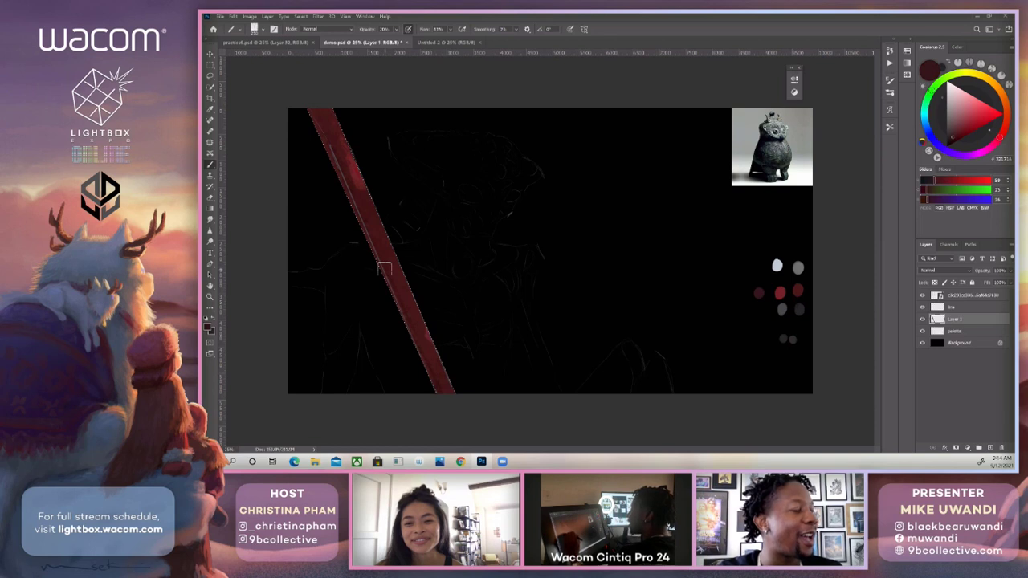
Shade the shaft down to its lower end in darker reds with a smaller brush, and check it with the line layer briefly hidden.
alt+click(336, 140)
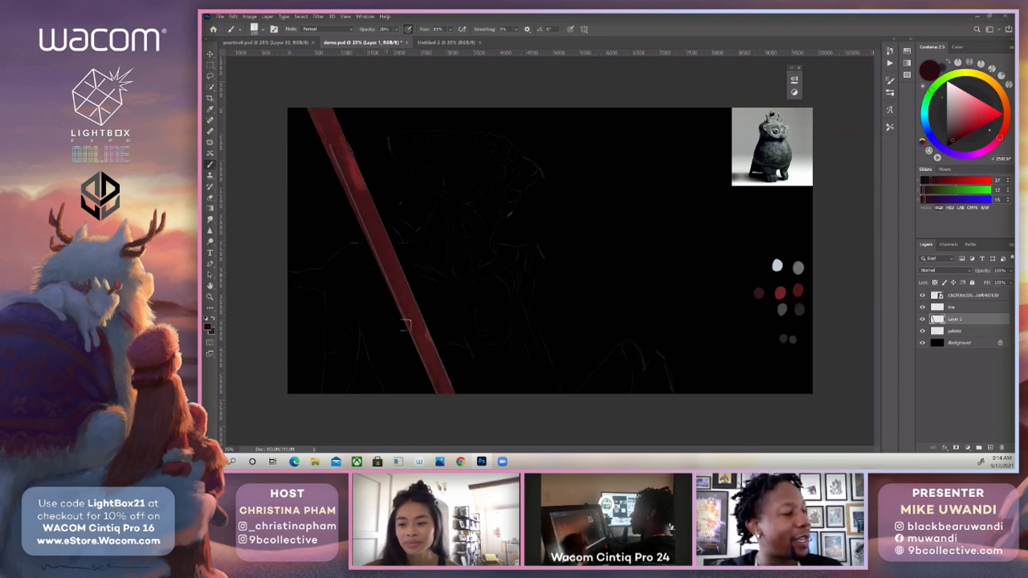
alt+click(447, 381)
key(bracketleft)
key(bracketleft)
key(bracketleft)
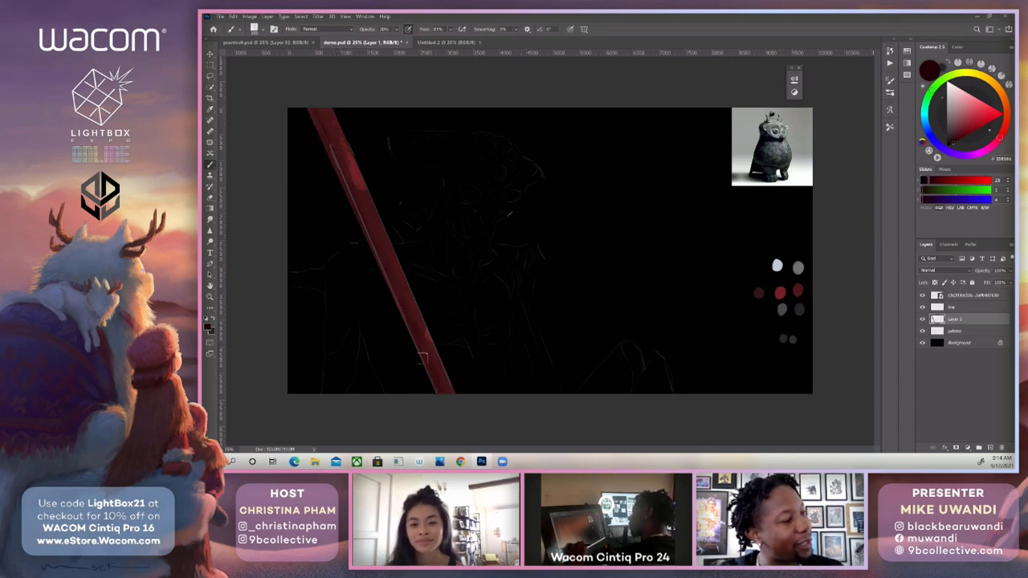
click(923, 307)
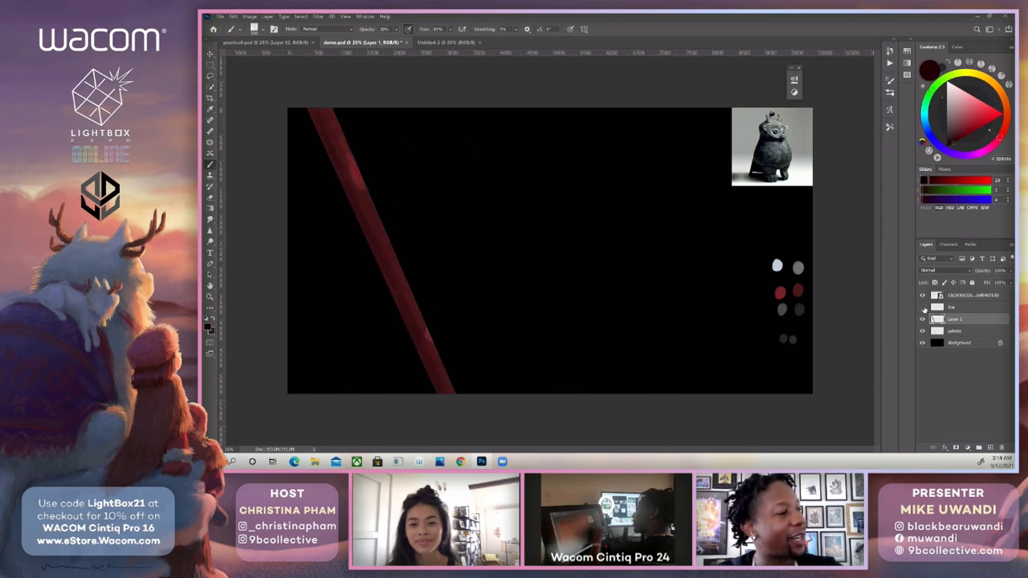
click(924, 306)
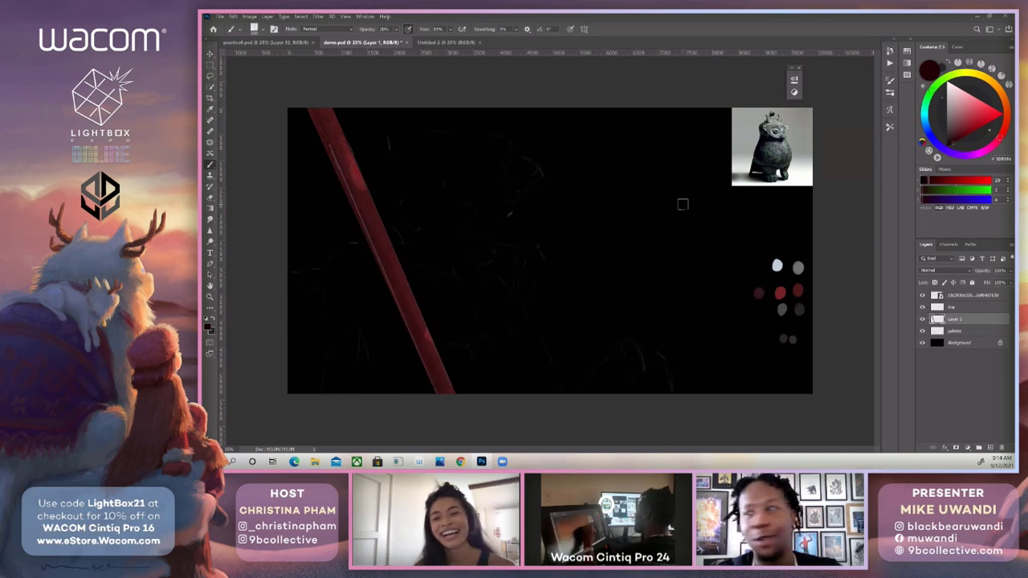
Choose the lance of longinus brush and pick a brighter red, resampling from the upper part of the shaft.
alt+click(357, 168)
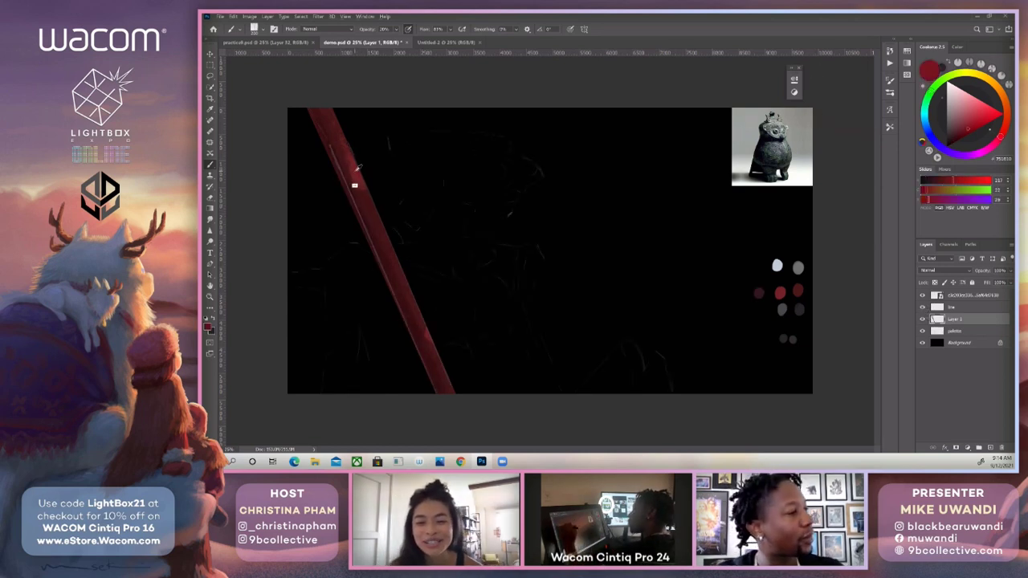
alt+click(356, 171)
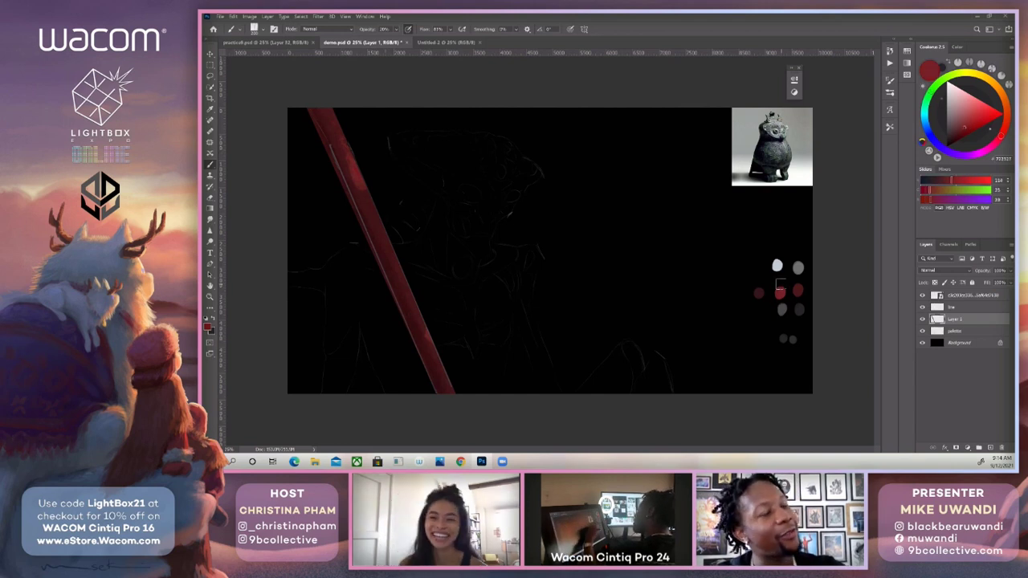
key(F5)
click(828, 213)
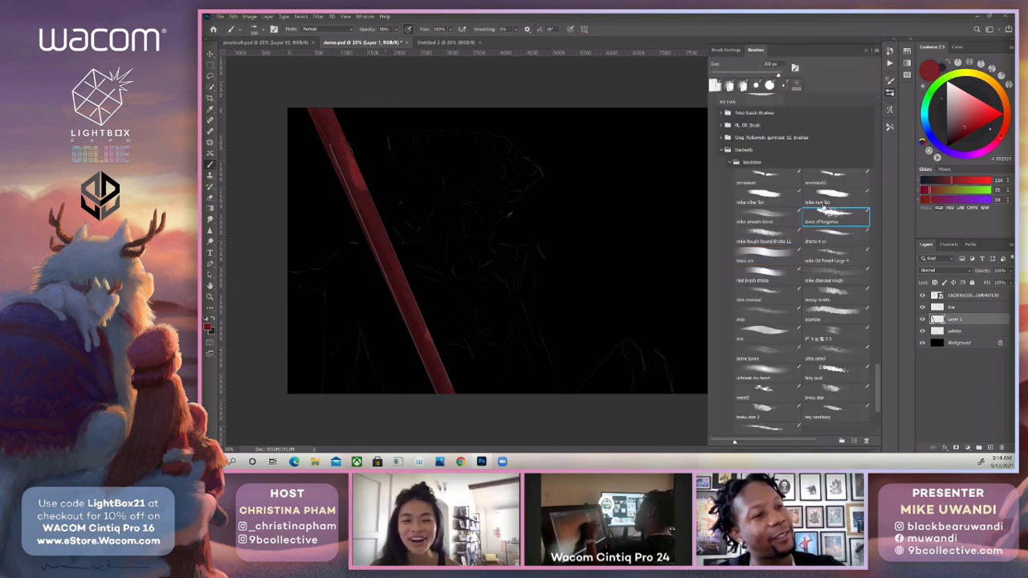
click(965, 123)
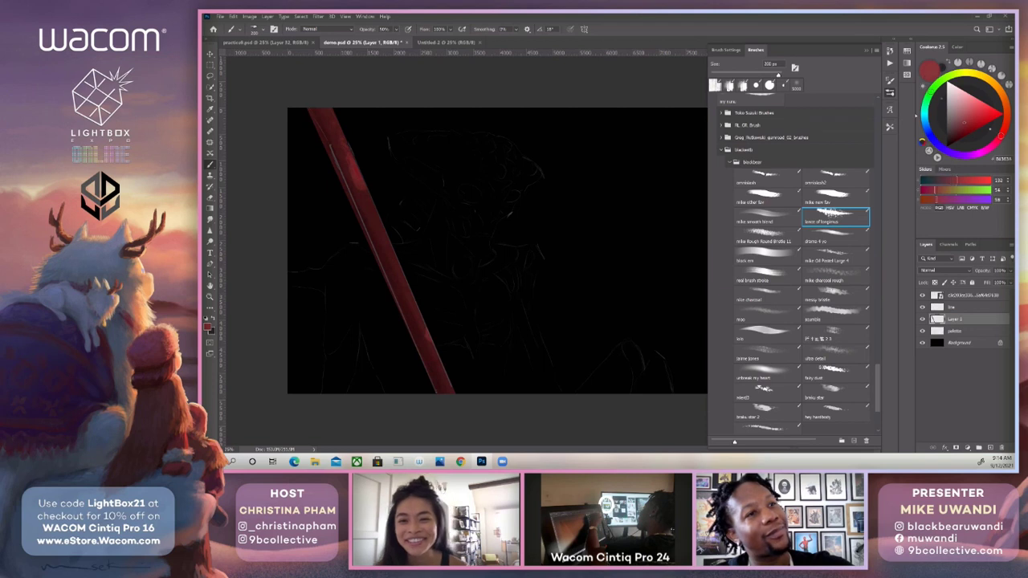
alt+click(358, 164)
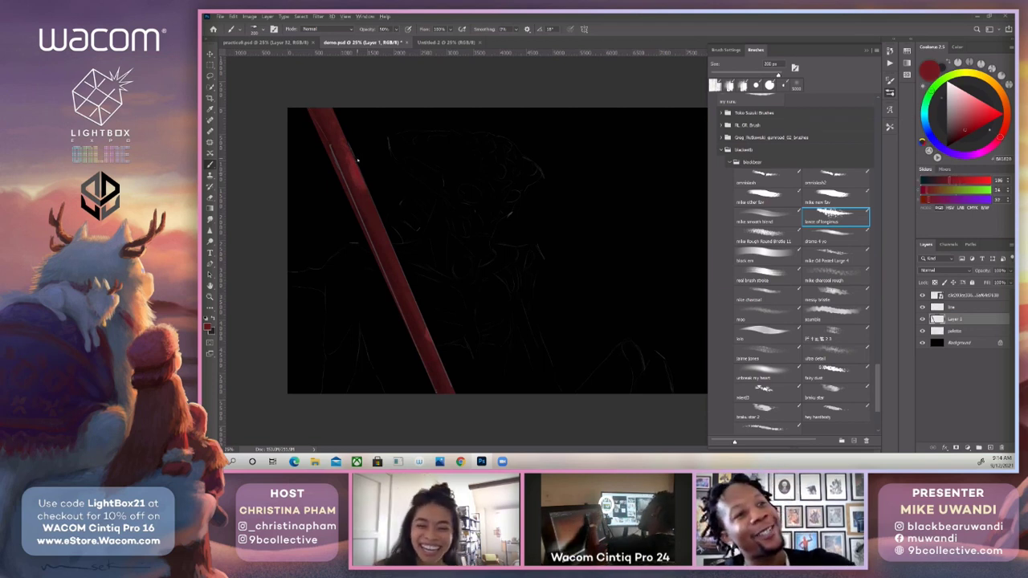
alt+click(358, 161)
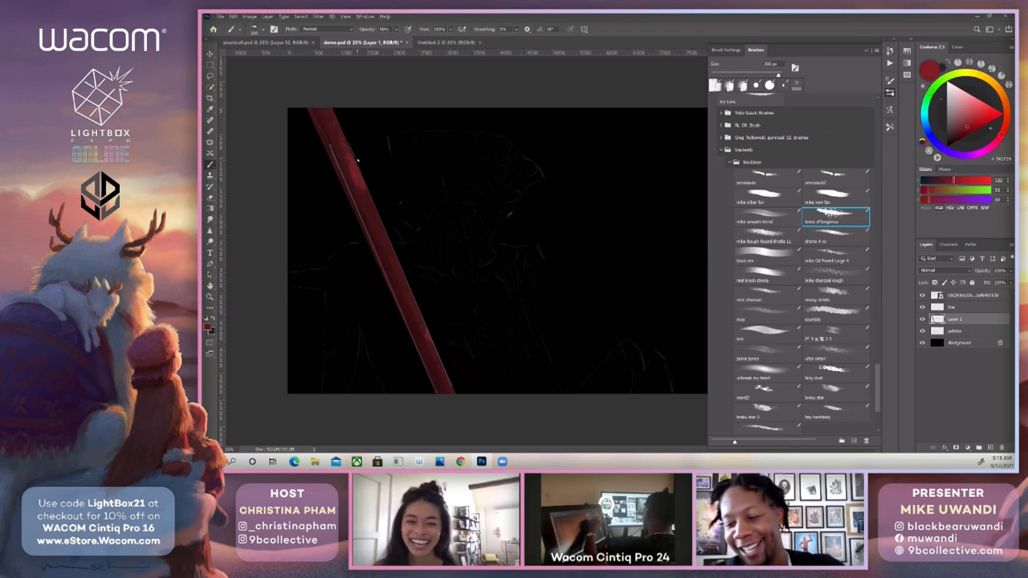
Reduce the brush to 60 px and paint lighter red highlight marks on the upper shaft at 100% opacity.
key([)
key([)
key([)
key([)
key([)
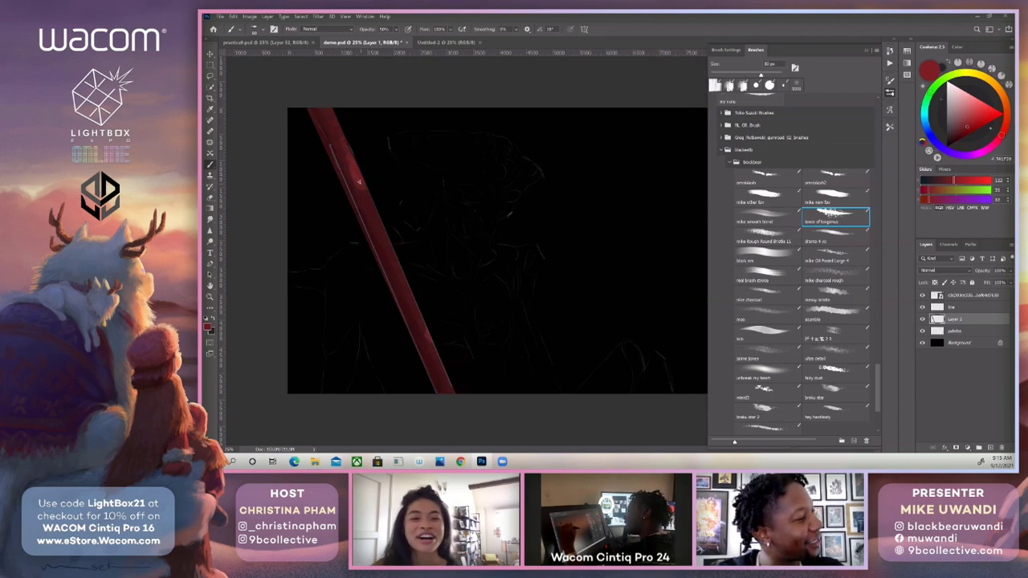
mouse_move(359, 182)
mouse_down()
mouse_move(350, 157)
mouse_move(354, 171)
mouse_up()
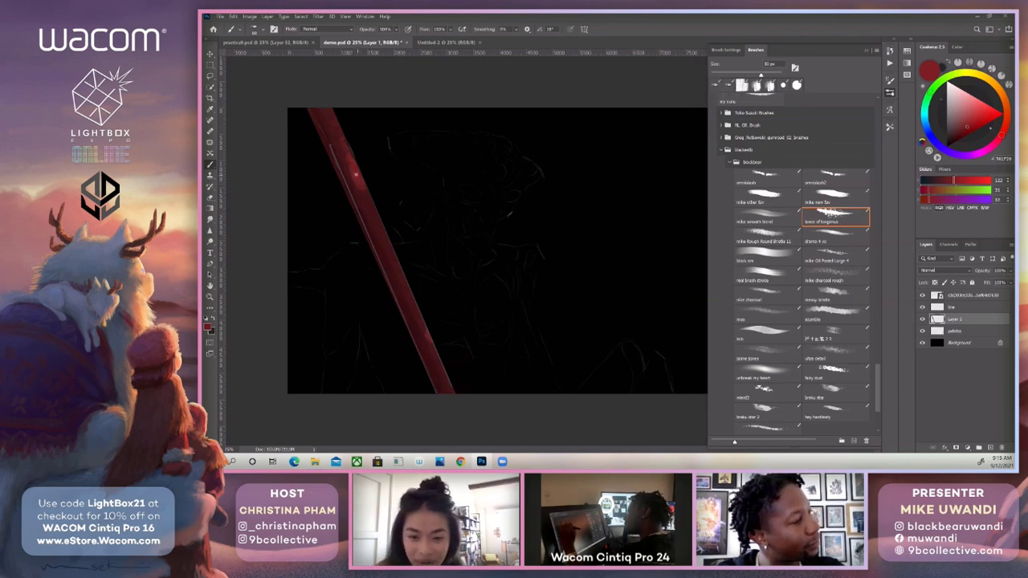
alt+click(357, 180)
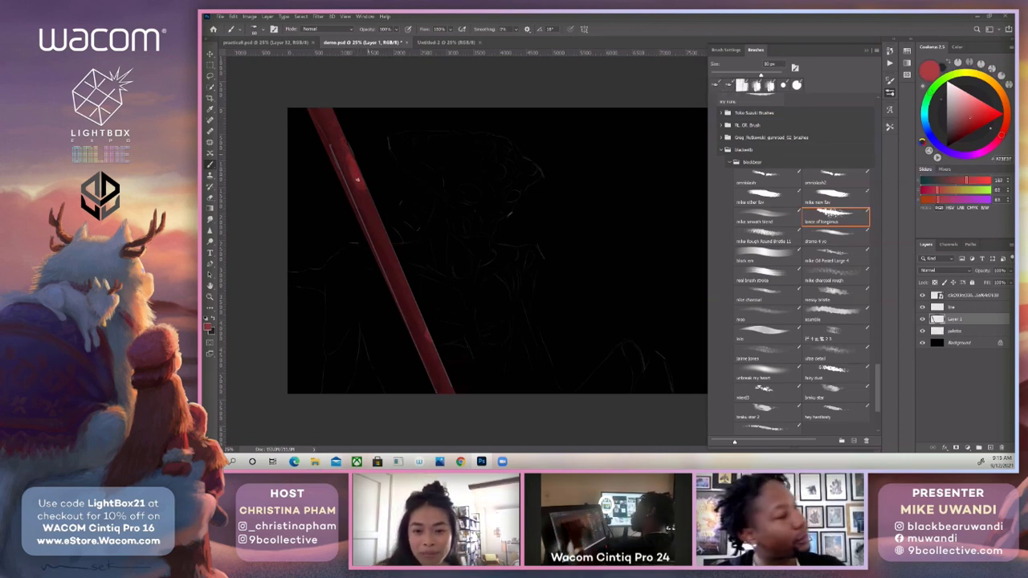
key([)
key([)
drag(359, 182, 354, 171)
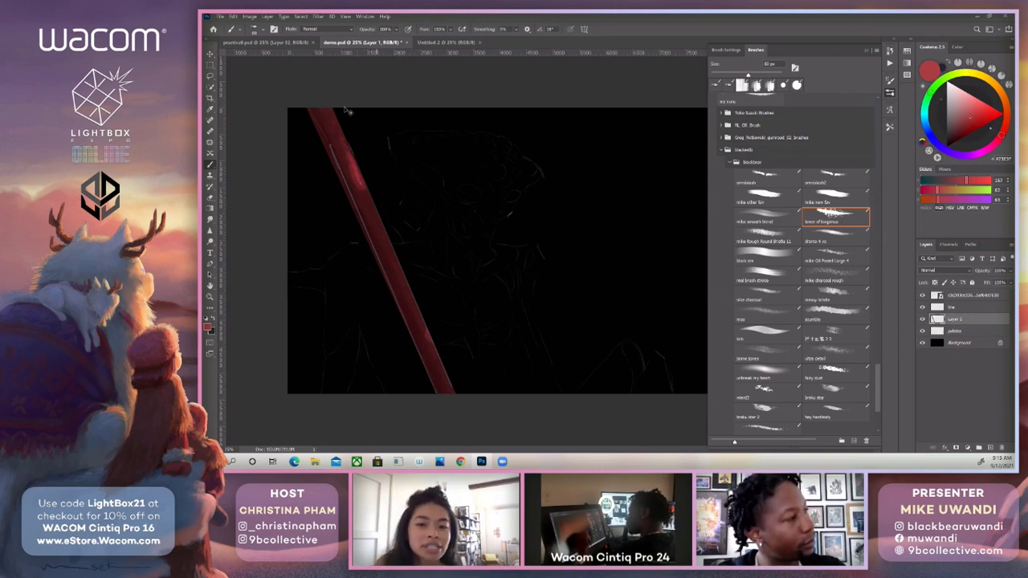
click(867, 52)
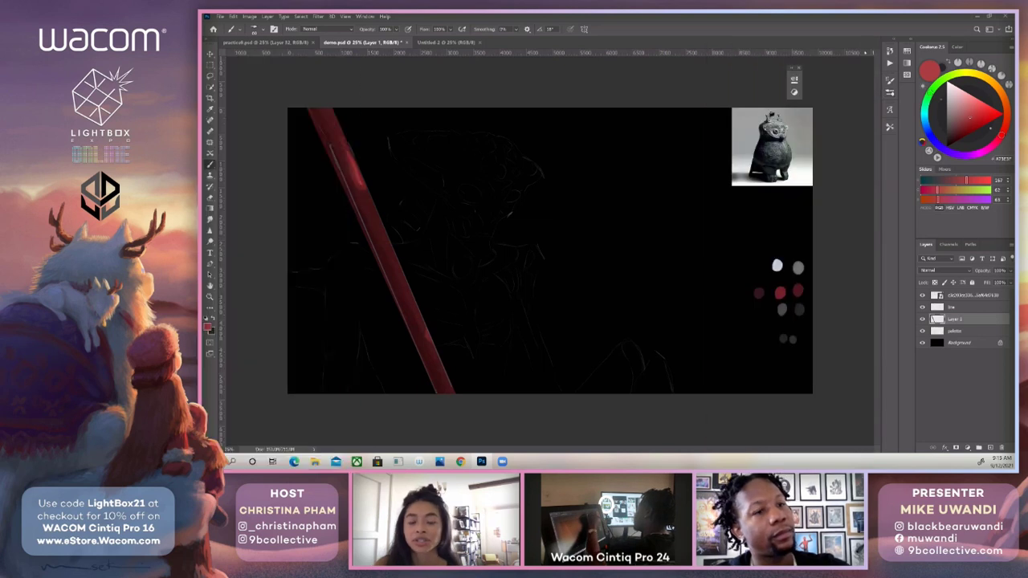
Toggle Layer 1's visibility to check the shaft, and lasso the narrow vertical strip along the right side of the figure's torso.
click(923, 319)
click(923, 319)
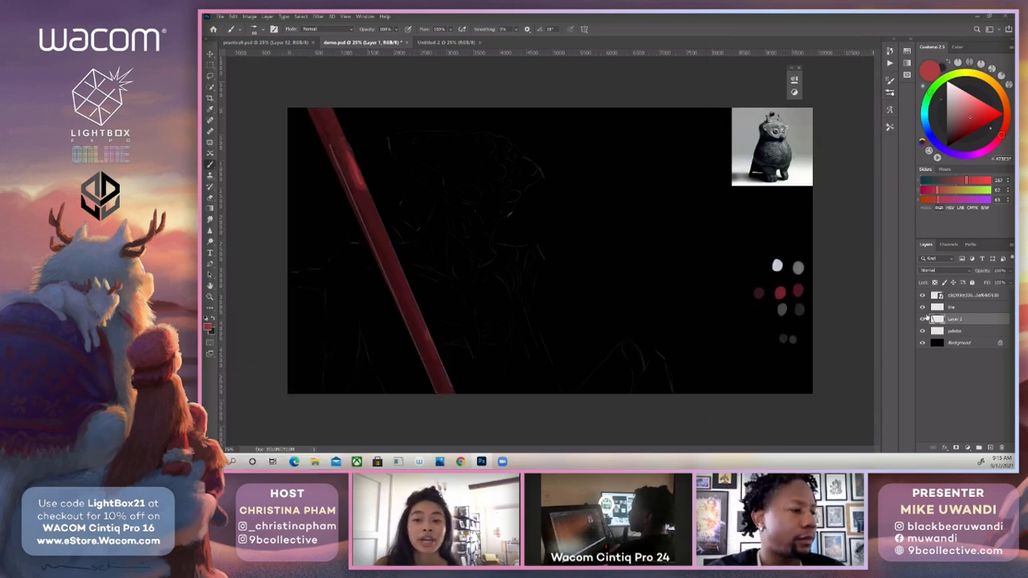
key(l)
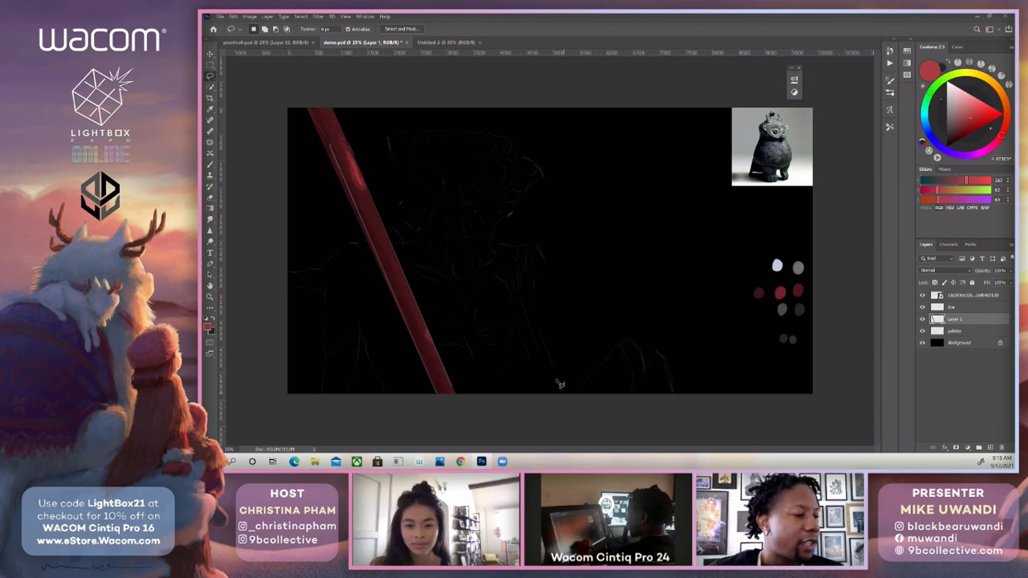
mouse_move(565, 396)
mouse_down()
mouse_move(526, 283)
mouse_move(535, 305)
mouse_move(544, 258)
mouse_move(534, 239)
mouse_move(506, 252)
mouse_move(523, 252)
mouse_move(515, 241)
mouse_move(514, 305)
mouse_move(532, 318)
mouse_move(567, 396)
mouse_up()
key(b)
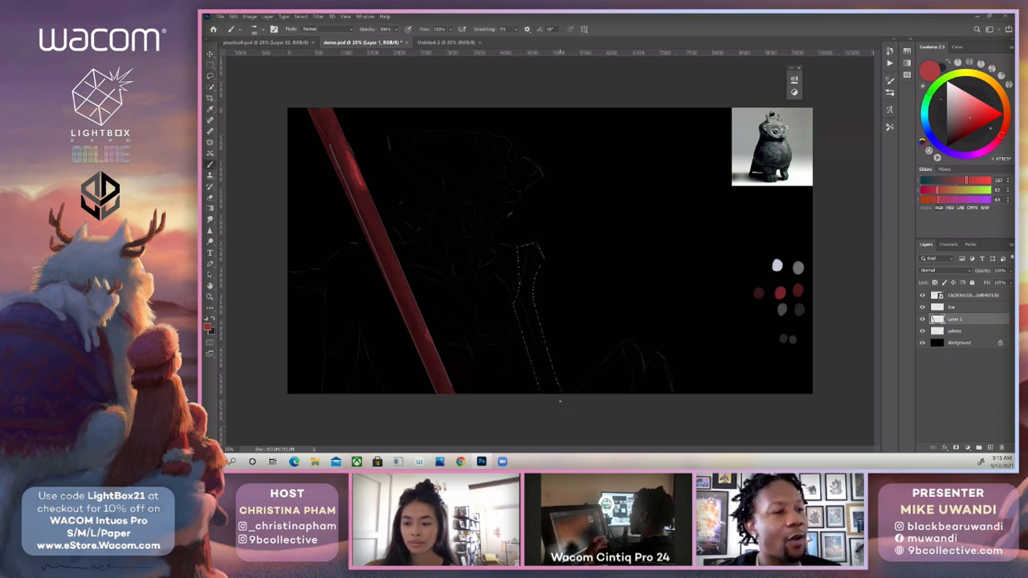
Sample the mid-grey palette swatch and choose the omnislash2 brush for the selected strip.
alt+click(798, 267)
click(891, 93)
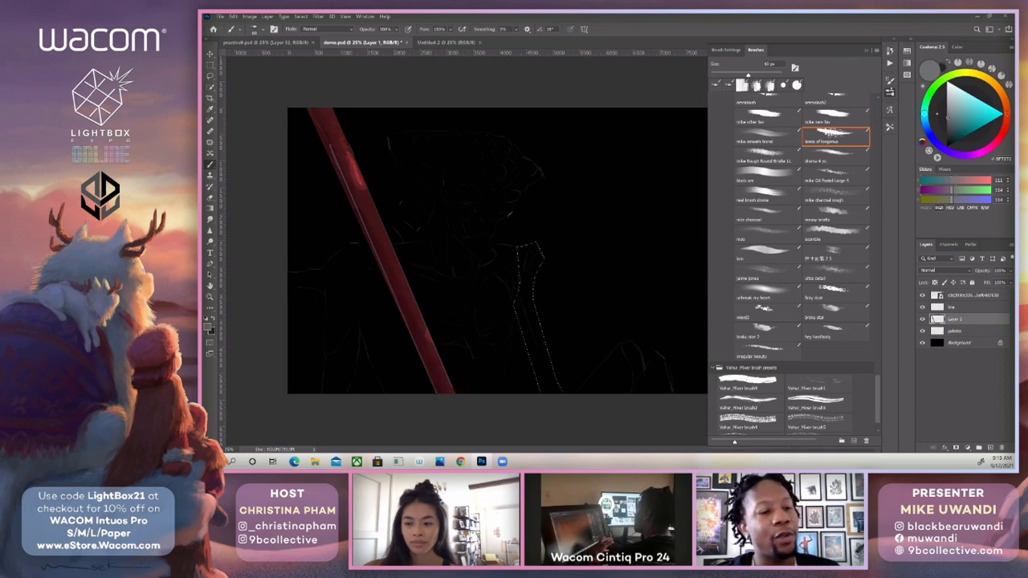
scroll(880, 375, up, 2)
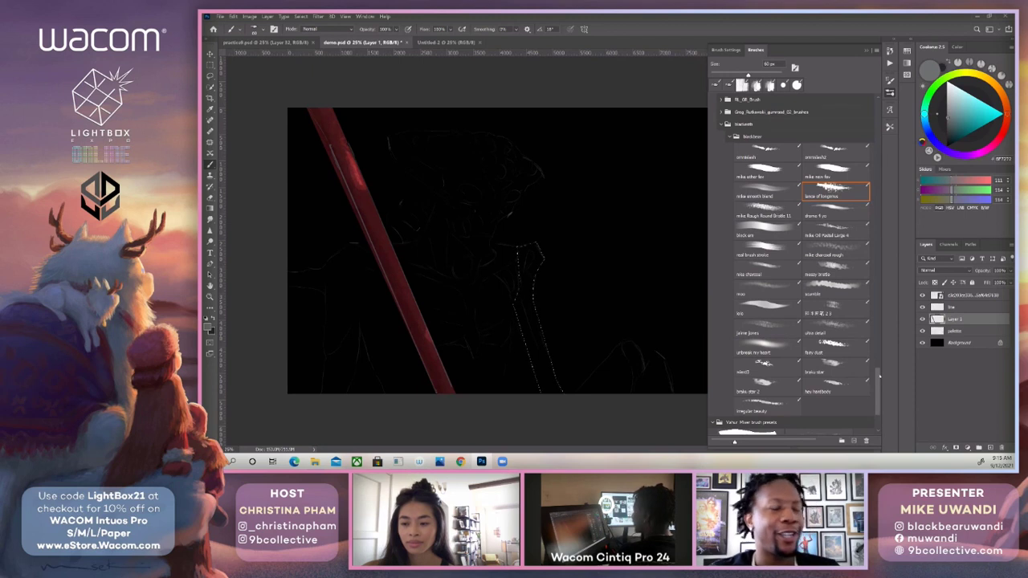
click(820, 157)
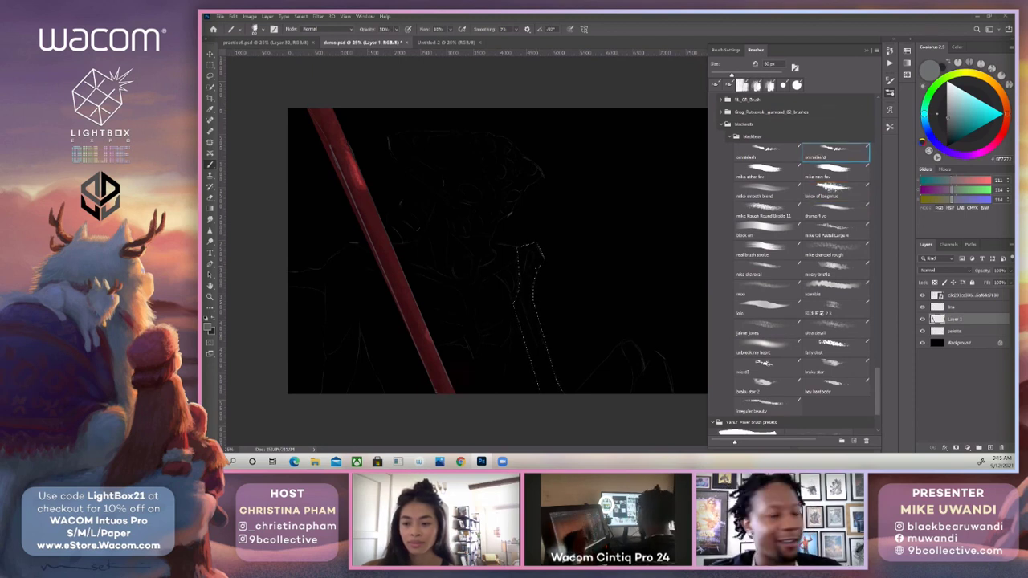
Enlarge the brush tip and fill the selected strip with textured grey.
key(bracketright)
key(bracketright)
key(bracketright)
key(bracketright)
key(bracketright)
key(bracketright)
key(bracketright)
key(bracketright)
key(bracketright)
key(bracketright)
key(bracketright)
key(bracketright)
key(bracketright)
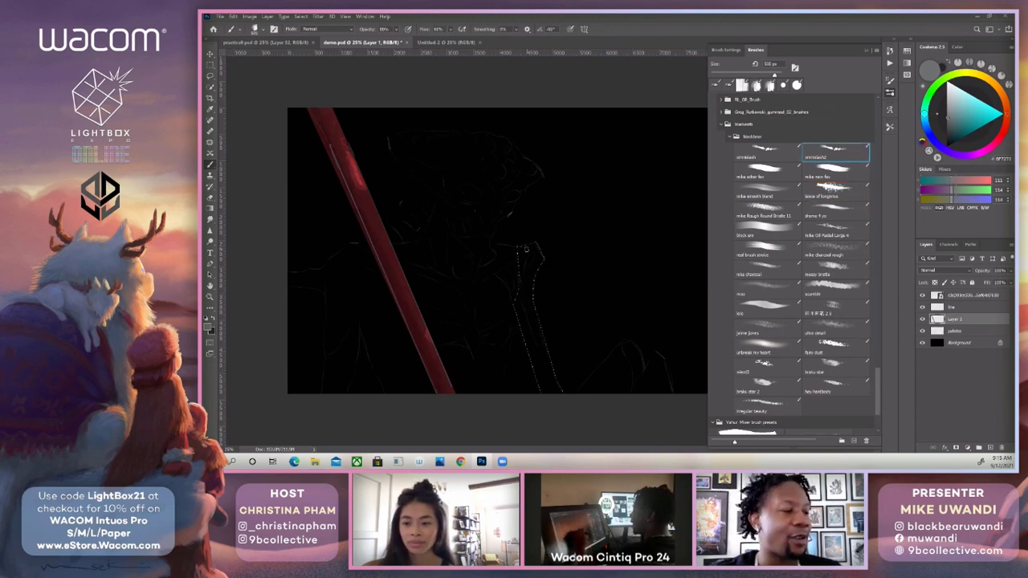
key(bracketright)
key(bracketright)
key(bracketright)
key(bracketright)
key(bracketright)
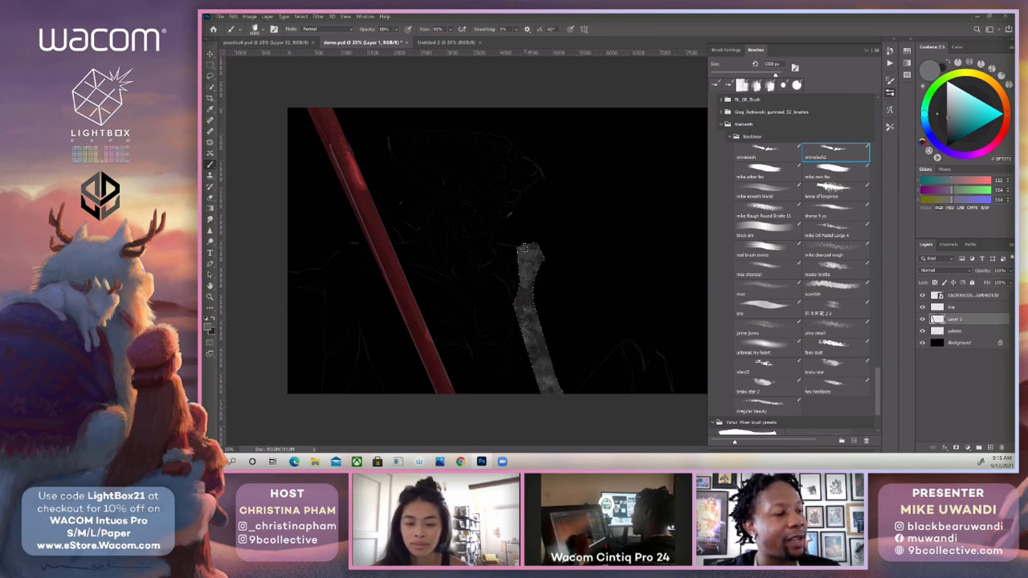
click(525, 248)
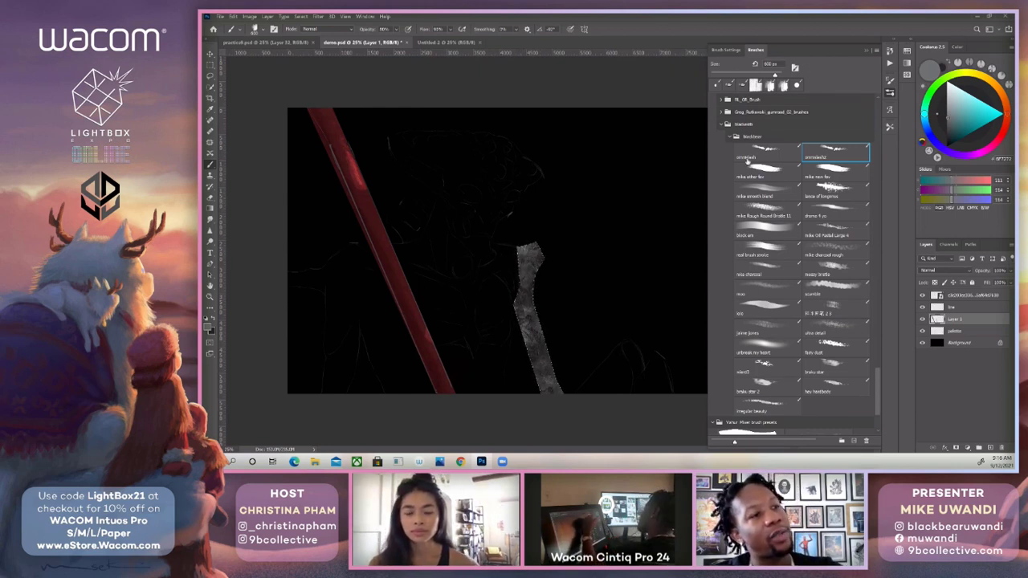
Brush pale highlights onto the grey strip with the lance of longinus brush and palest swatch, then toggle Layer 1's visibility to compare.
click(821, 189)
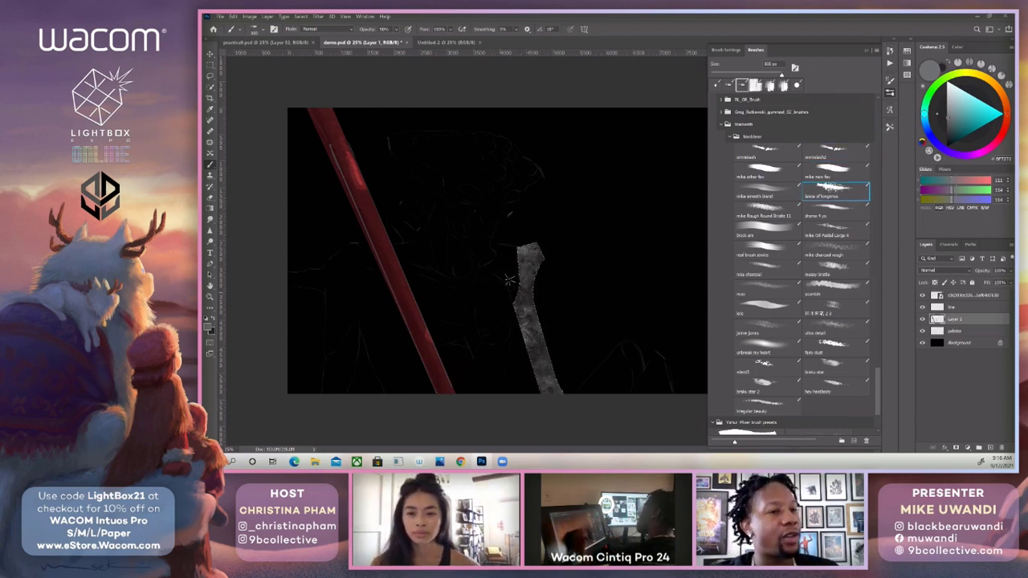
click(868, 52)
alt+click(778, 264)
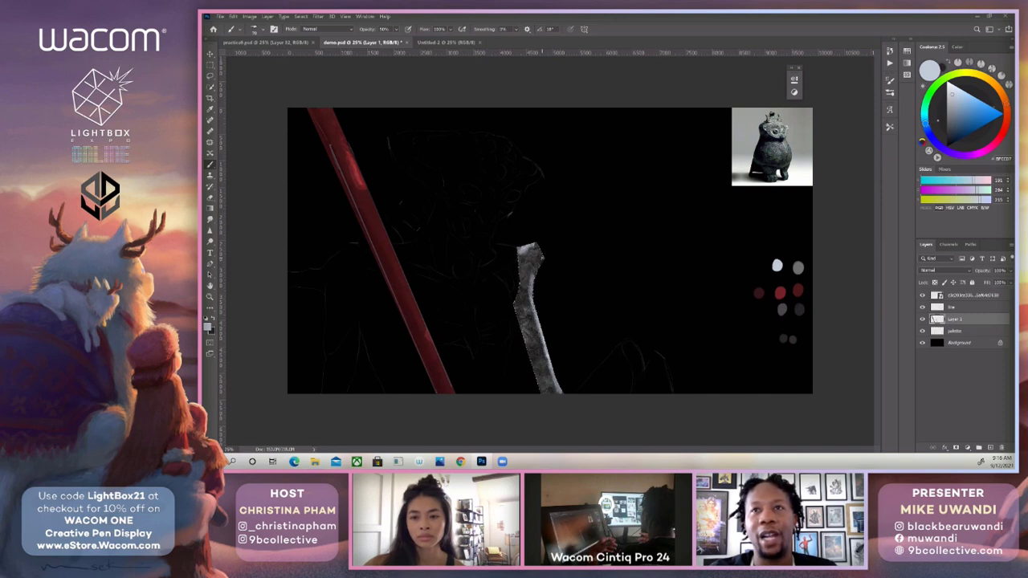
click(923, 319)
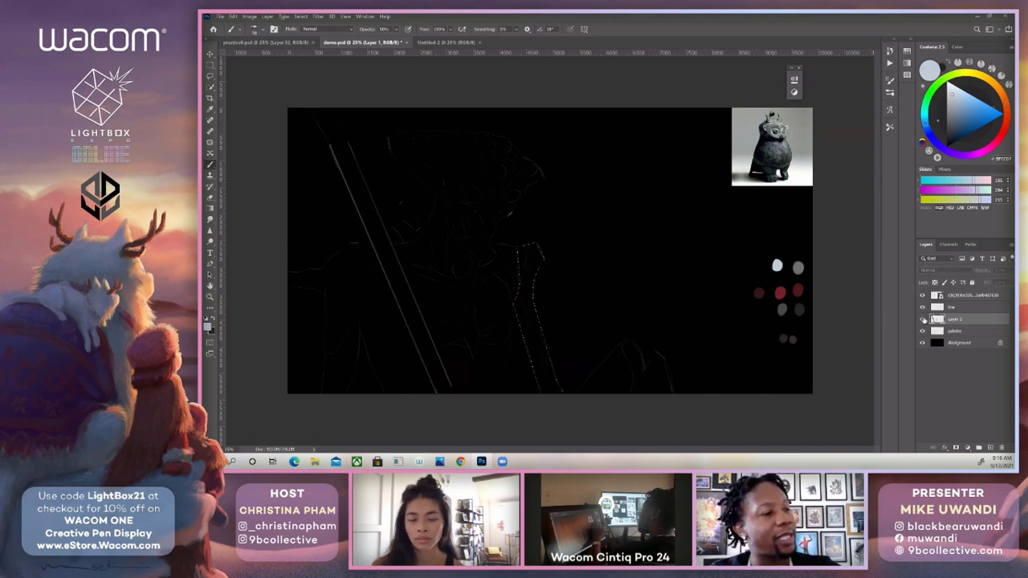
click(923, 319)
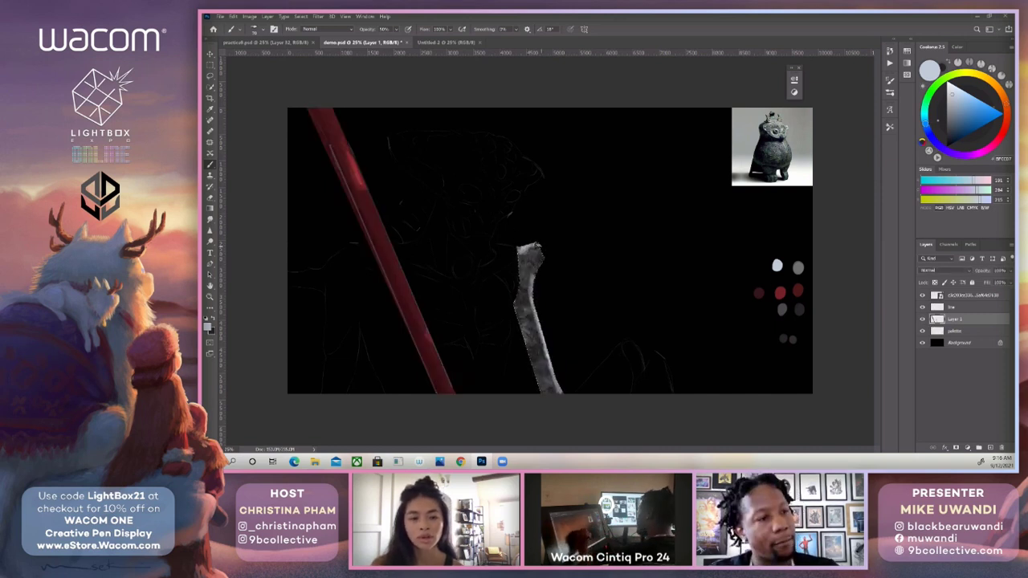
Sample the dark grey palette swatch and paint shadow along the inner edge of the selected strip, adjusting the brush size.
alt+click(801, 310)
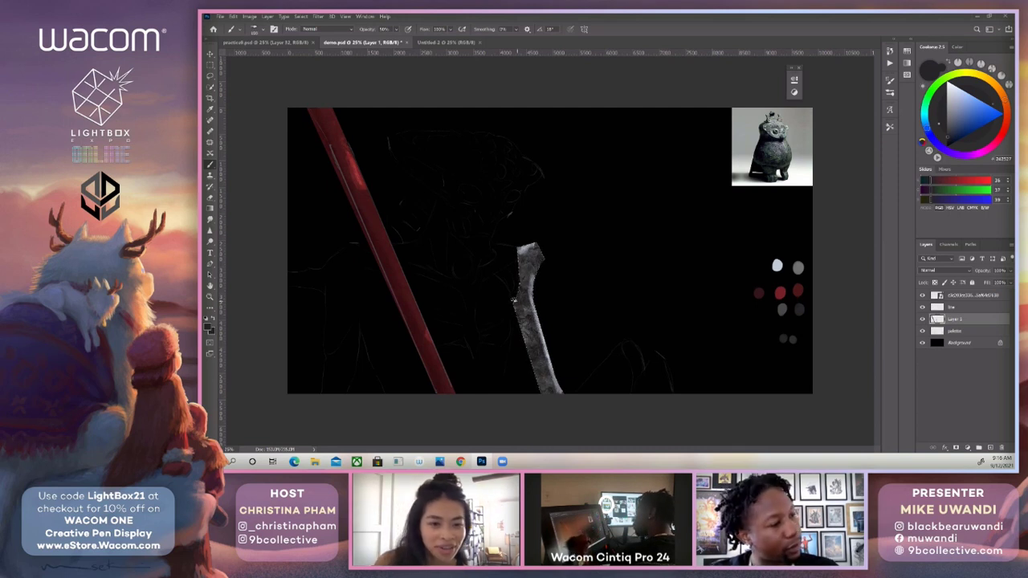
key(])
drag(517, 305, 528, 341)
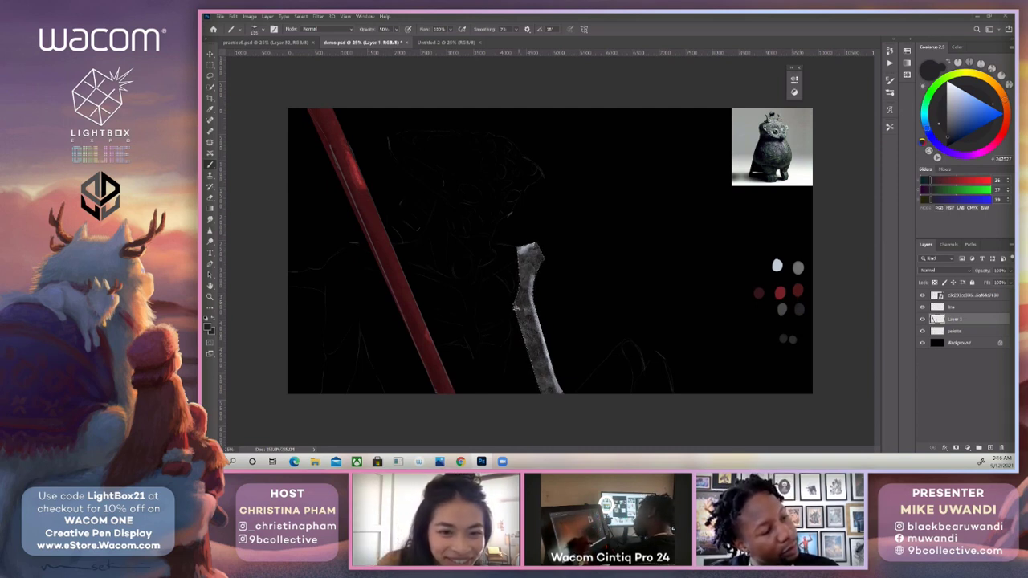
key([)
key([)
key([)
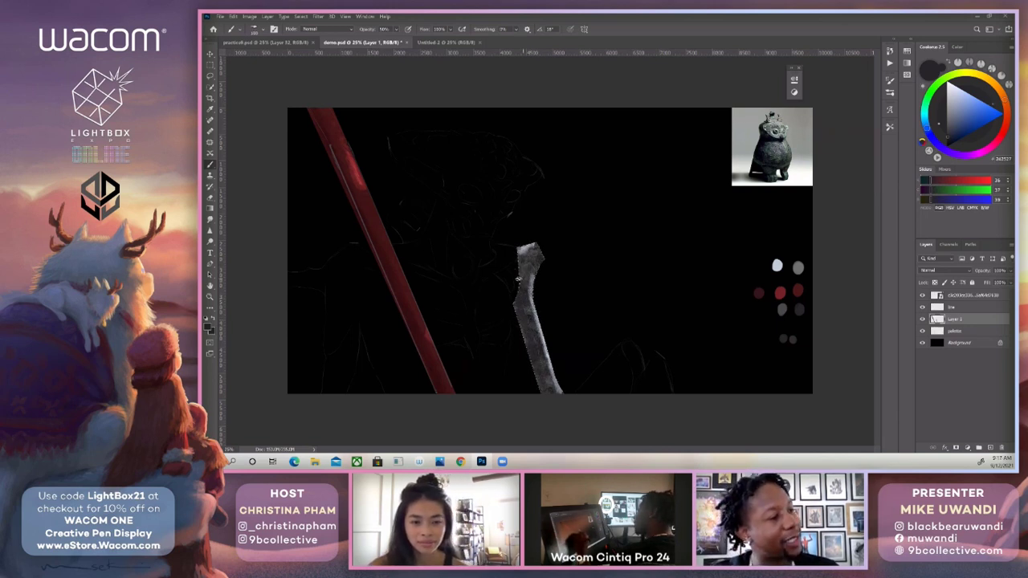
Switch to the omnislash2 brush and lasso the silhouette of the figure's torso, arms, fingers and neck along the sketch lines.
click(890, 92)
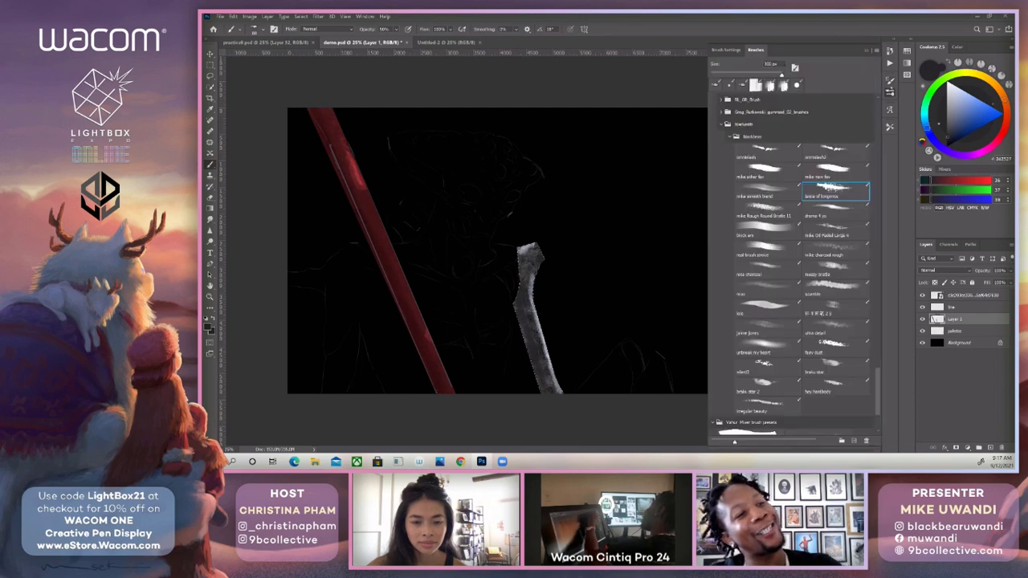
click(827, 149)
click(866, 50)
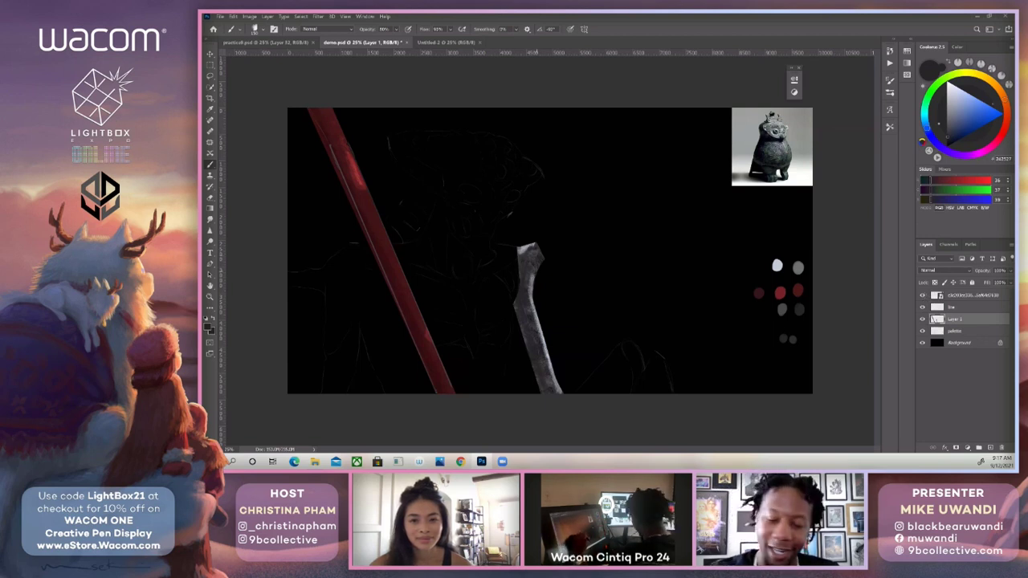
key(l)
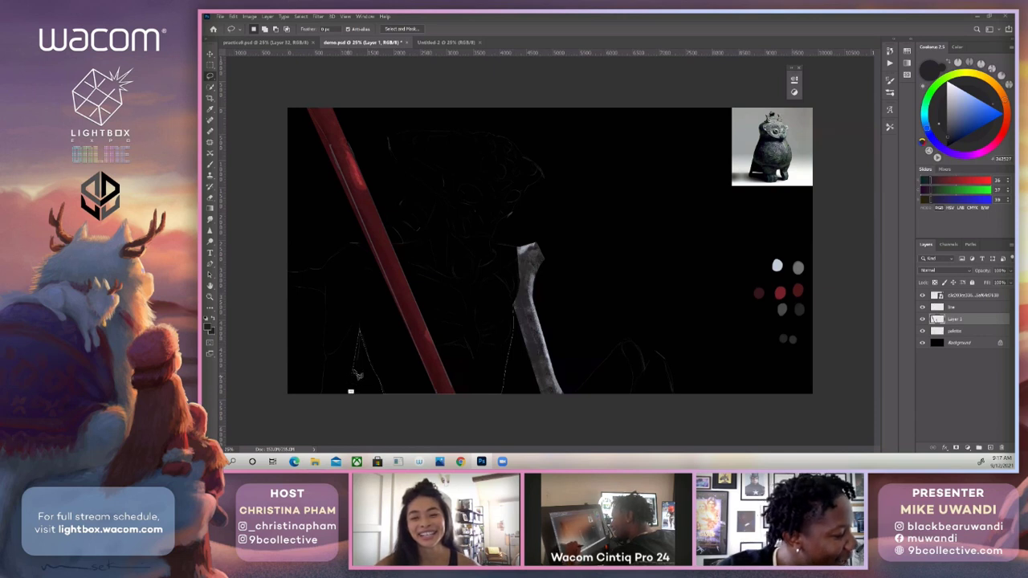
mouse_move(346, 401)
mouse_down()
mouse_move(318, 390)
mouse_move(323, 397)
mouse_move(323, 297)
mouse_move(282, 275)
mouse_move(327, 275)
mouse_move(347, 249)
mouse_move(326, 261)
mouse_move(326, 275)
mouse_move(345, 247)
mouse_move(372, 251)
mouse_move(403, 236)
mouse_move(402, 249)
mouse_move(388, 220)
mouse_move(420, 236)
mouse_move(402, 207)
mouse_move(410, 199)
mouse_move(432, 215)
mouse_move(439, 197)
mouse_move(465, 197)
mouse_move(490, 244)
mouse_move(523, 284)
mouse_up()
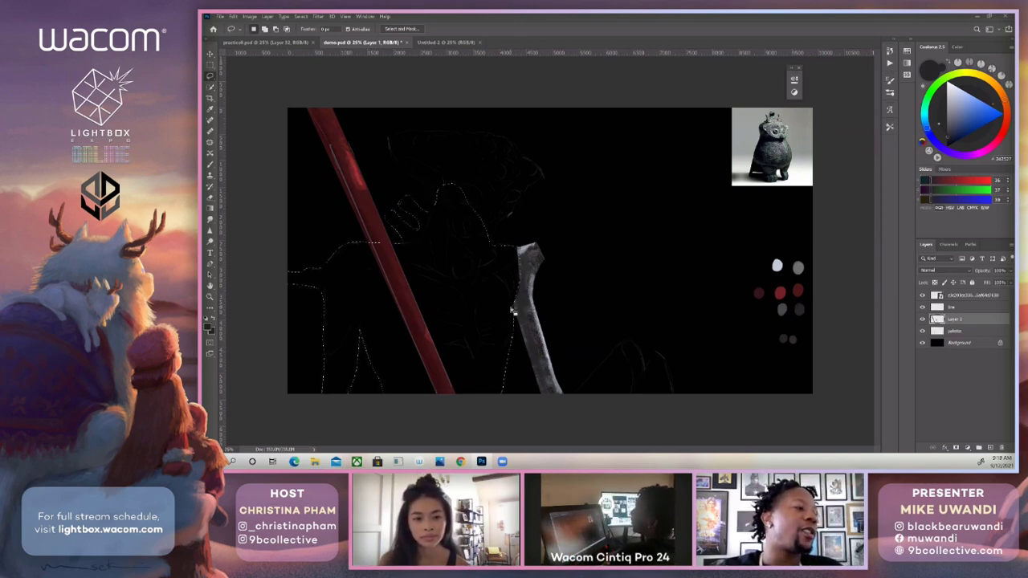
Add a new layer directly above the palette layer and fill the selected body silhouette with textured dark grey.
key(b)
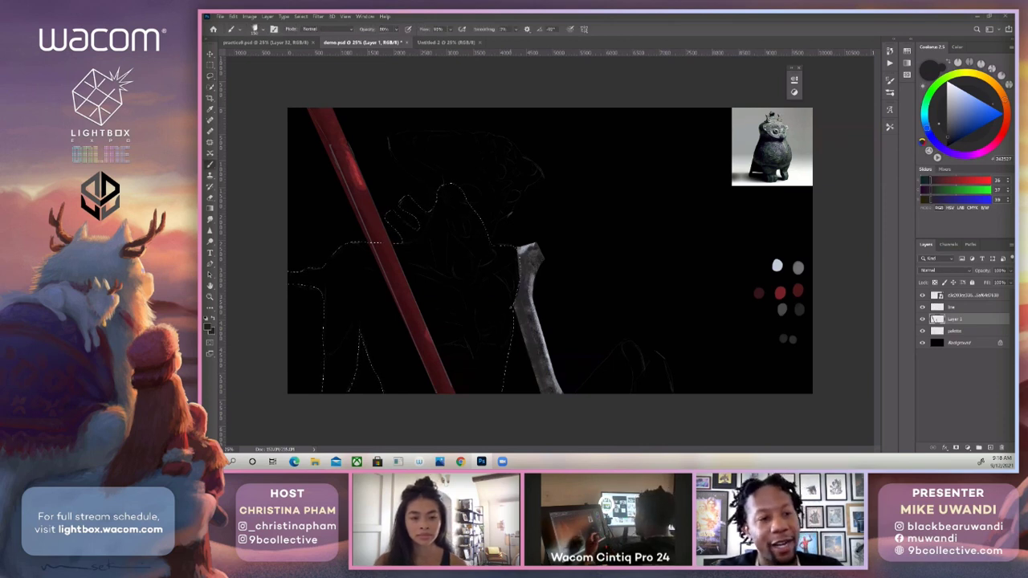
click(954, 331)
click(990, 448)
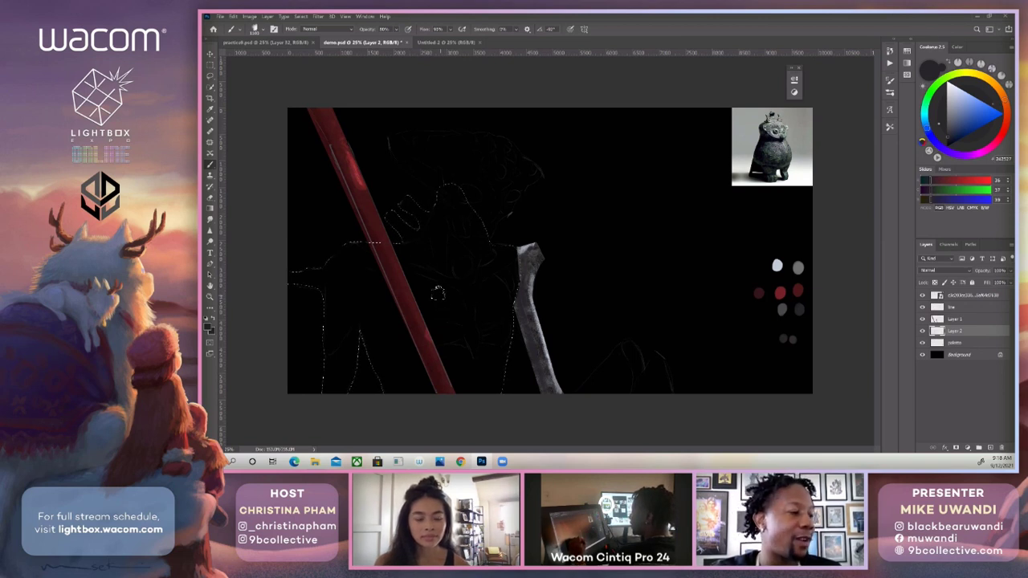
mouse_move(319, 256)
mouse_down()
mouse_move(341, 277)
mouse_move(345, 301)
mouse_move(334, 378)
mouse_move(315, 253)
mouse_move(380, 288)
mouse_move(376, 352)
mouse_move(405, 382)
mouse_move(450, 322)
mouse_move(482, 362)
mouse_move(490, 338)
mouse_move(402, 225)
mouse_move(438, 257)
mouse_move(482, 241)
mouse_move(478, 229)
mouse_move(402, 213)
mouse_up()
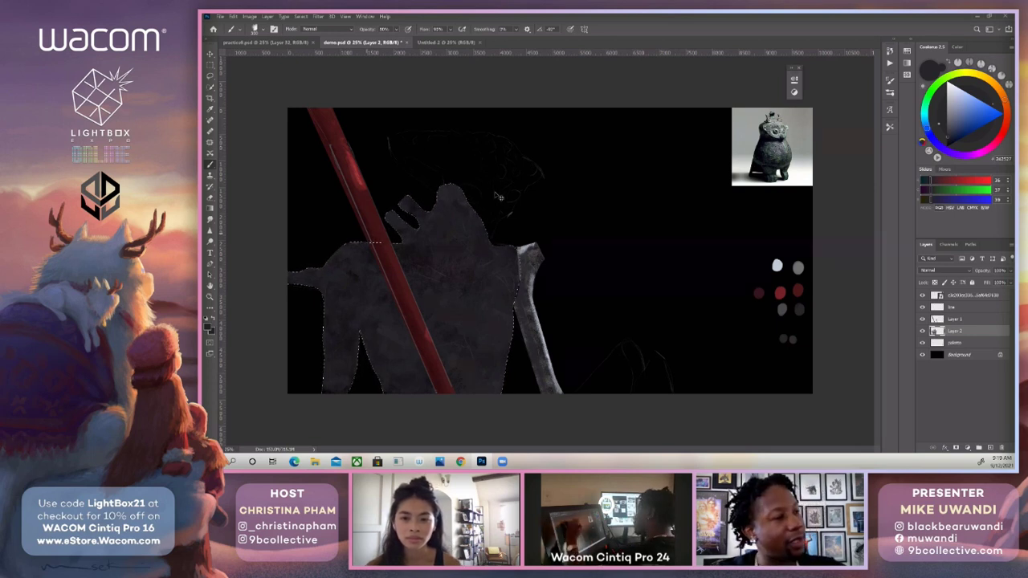
Lasso the head and headdress outline in two joined parts, fill it with the same textured dark grey, and deselect.
key(l)
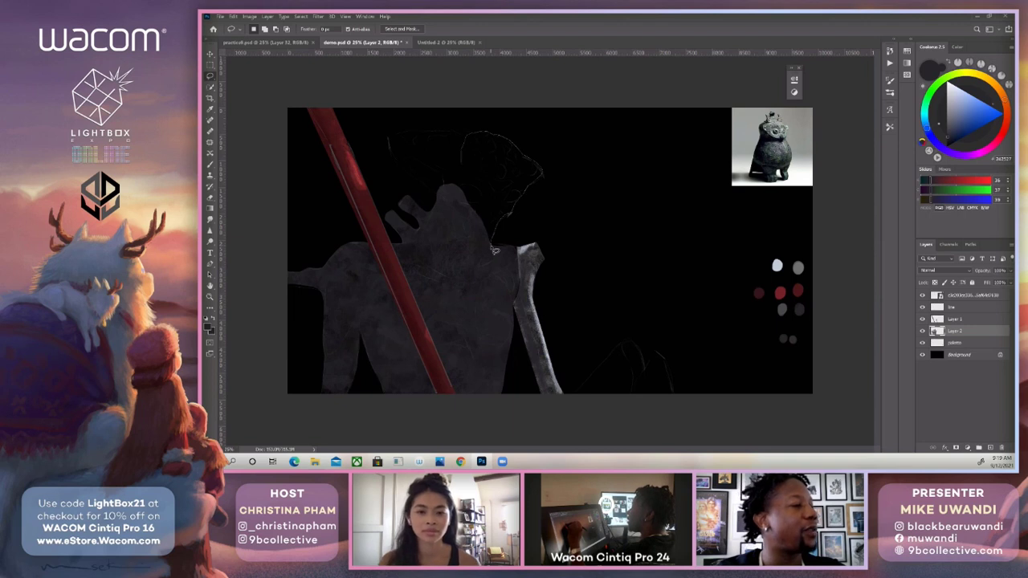
drag(492, 251, 491, 249)
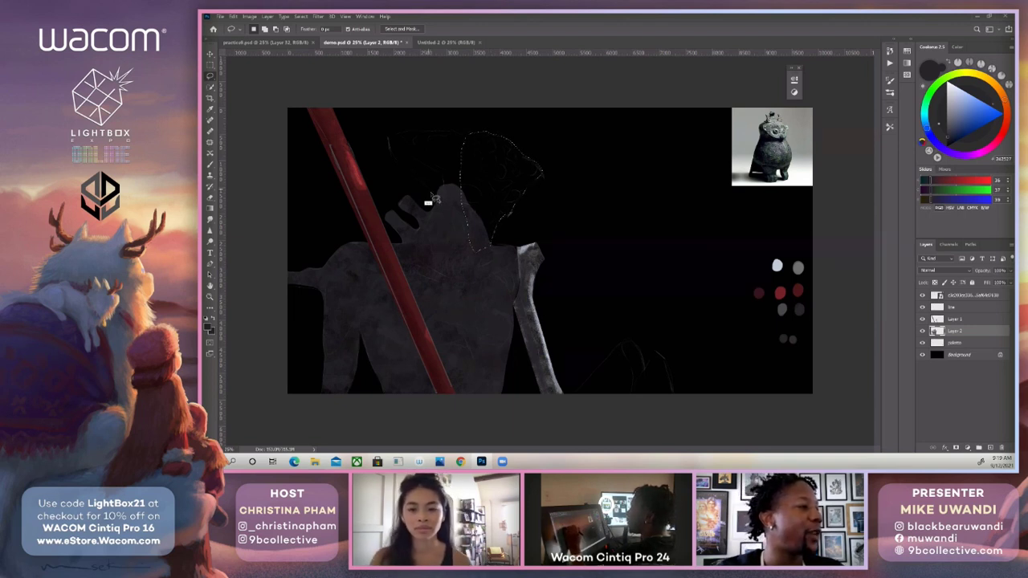
mouse_move(432, 205)
mouse_down()
mouse_move(394, 174)
mouse_move(389, 147)
mouse_move(463, 145)
mouse_move(493, 207)
mouse_move(436, 211)
mouse_up()
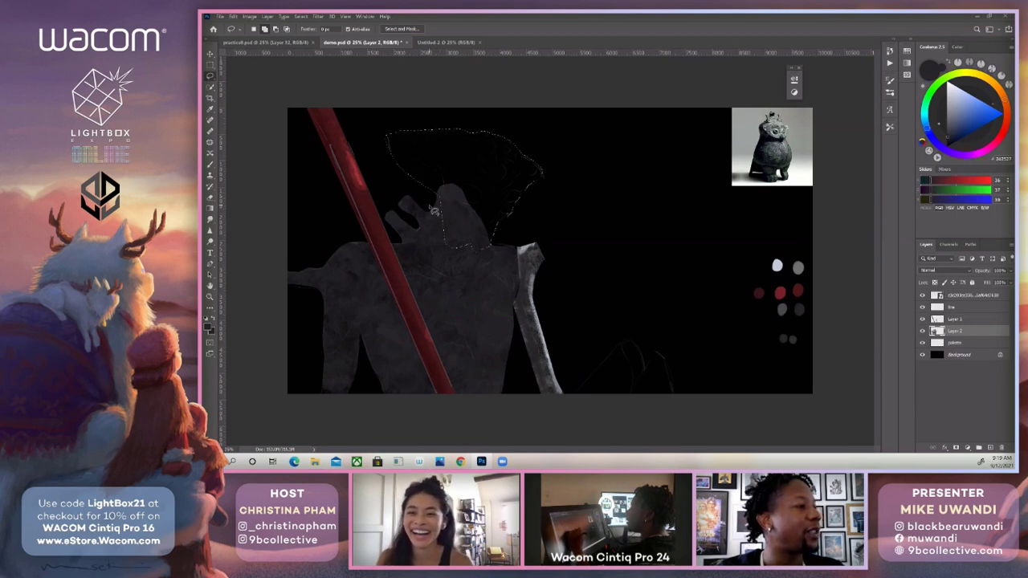
key(b)
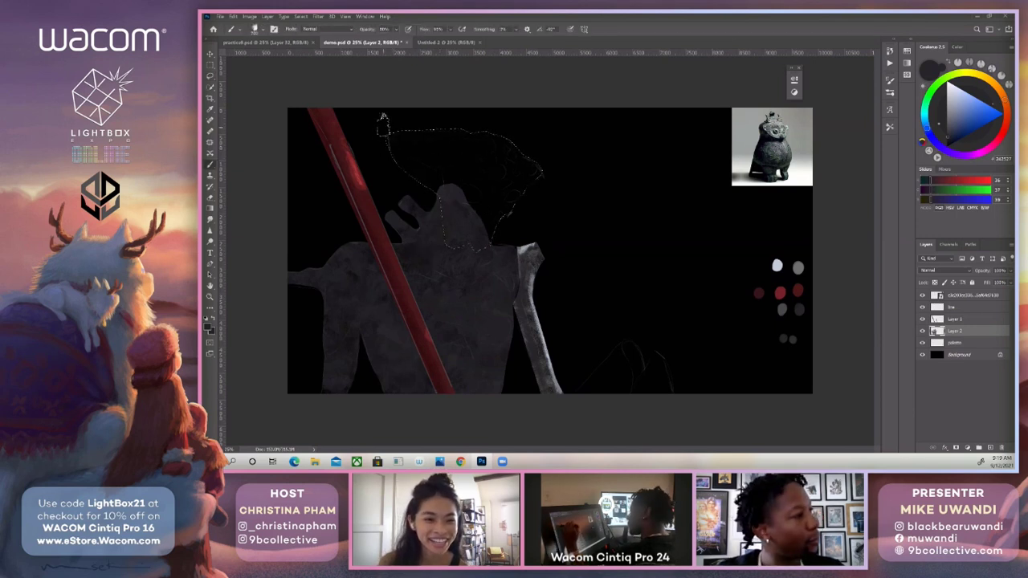
mouse_move(383, 125)
mouse_down()
mouse_move(402, 157)
mouse_move(433, 165)
mouse_move(494, 209)
mouse_move(514, 153)
mouse_move(527, 193)
mouse_move(533, 175)
mouse_move(466, 149)
mouse_move(493, 144)
mouse_up()
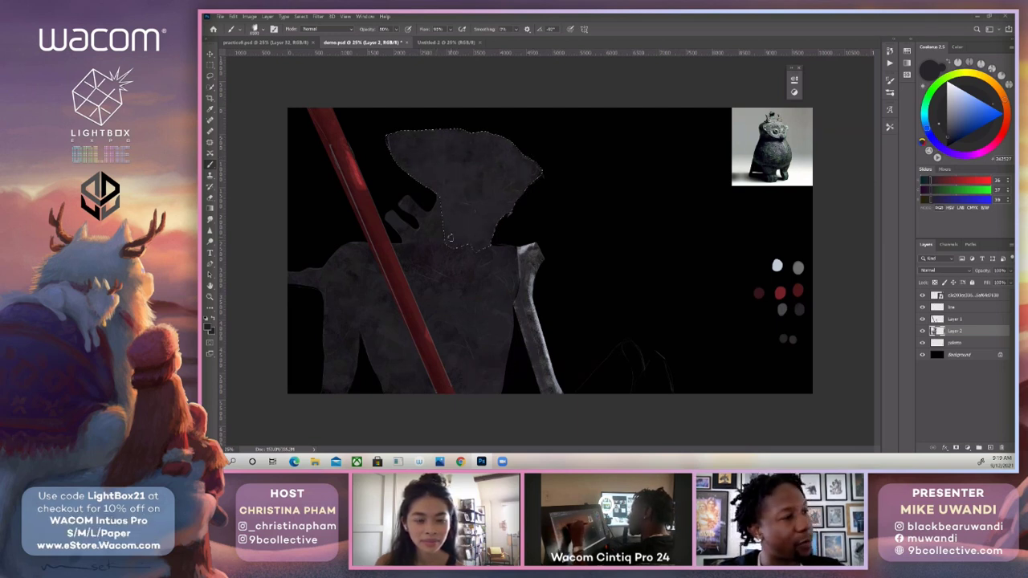
key(ctrl+d)
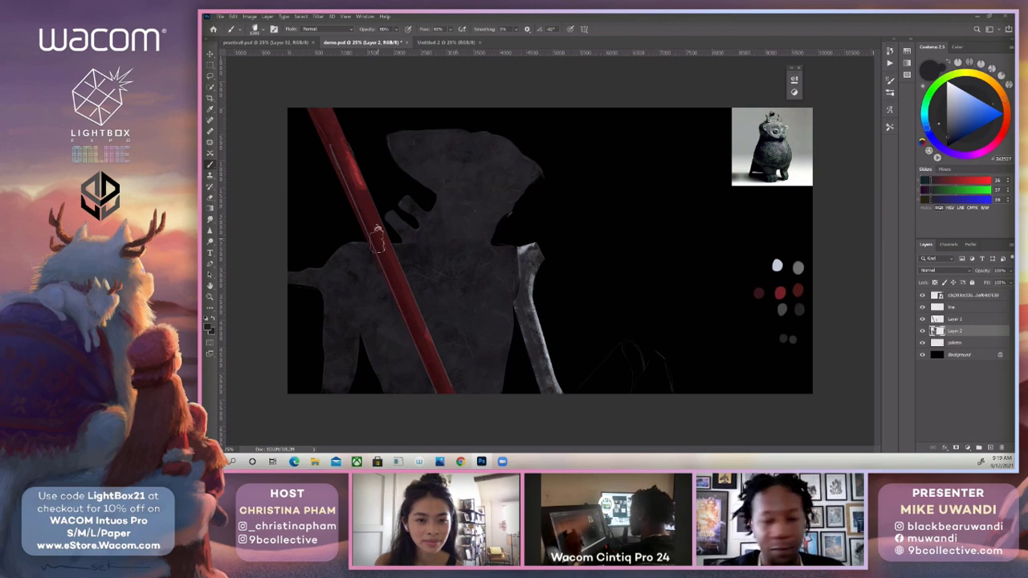
Add another layer above the body layer and sketch a small eye diagram beside the head with a solid brush in the palest swatch colour.
click(990, 447)
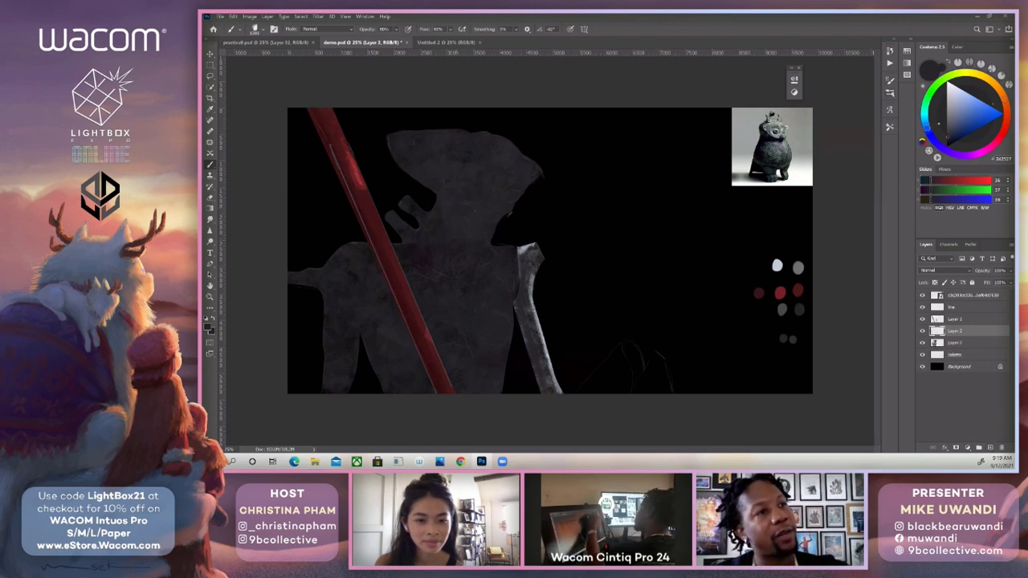
click(891, 94)
click(761, 294)
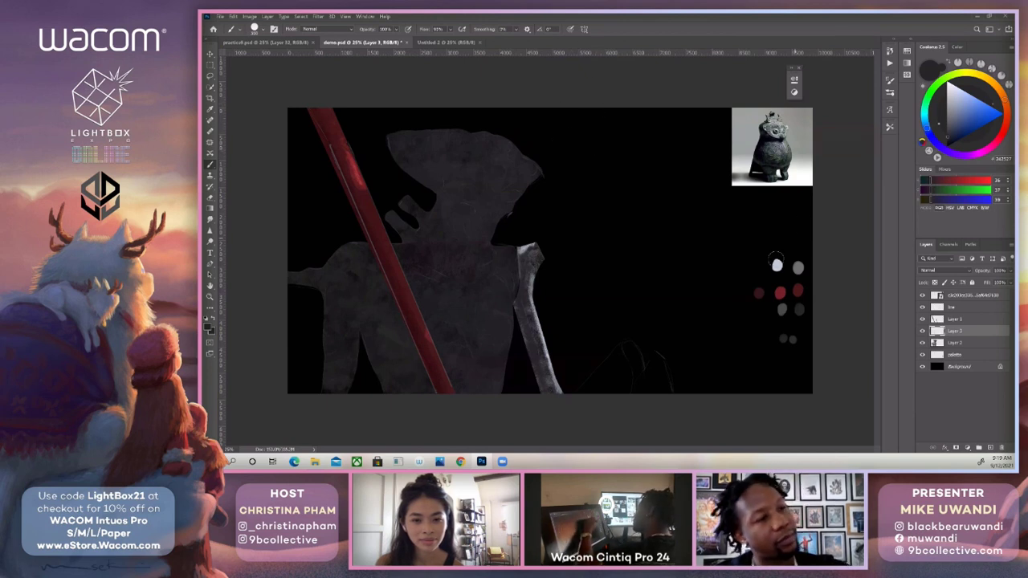
alt+click(777, 266)
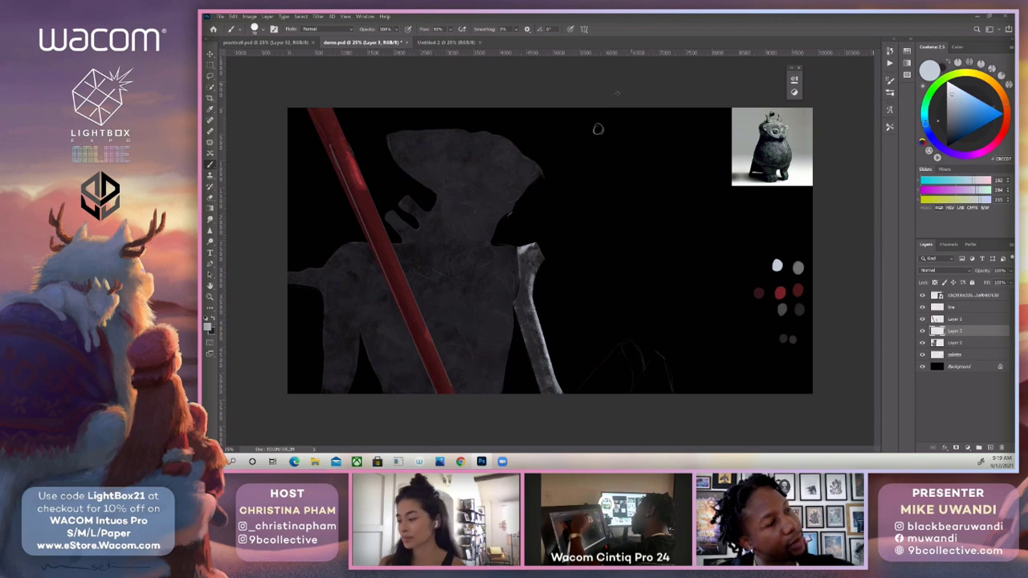
mouse_move(585, 130)
mouse_down()
mouse_move(598, 129)
mouse_move(568, 141)
mouse_up()
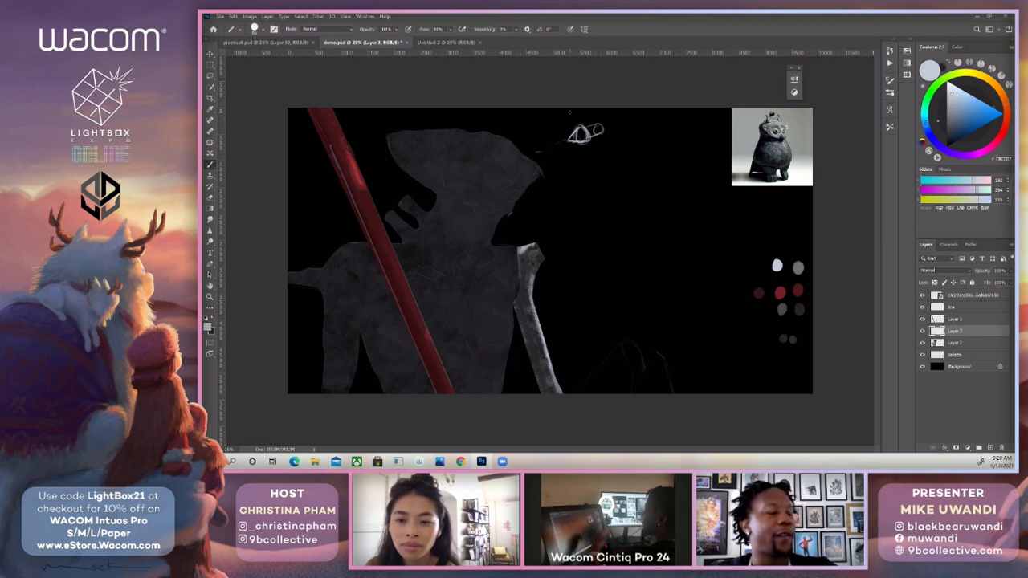
Sketch a small stick figure below the eye diagram with a light-direction arrow pointing down at it, undoing the stray strokes.
mouse_move(646, 199)
mouse_down()
mouse_move(646, 178)
mouse_move(654, 195)
mouse_up()
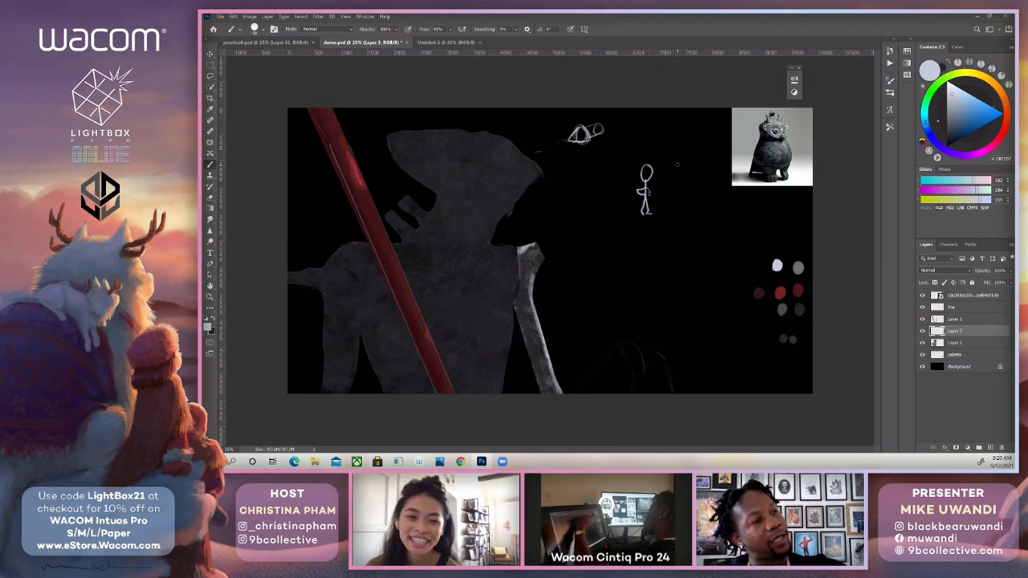
drag(677, 165, 661, 168)
drag(666, 163, 680, 164)
key(ctrl+z)
key(ctrl+z)
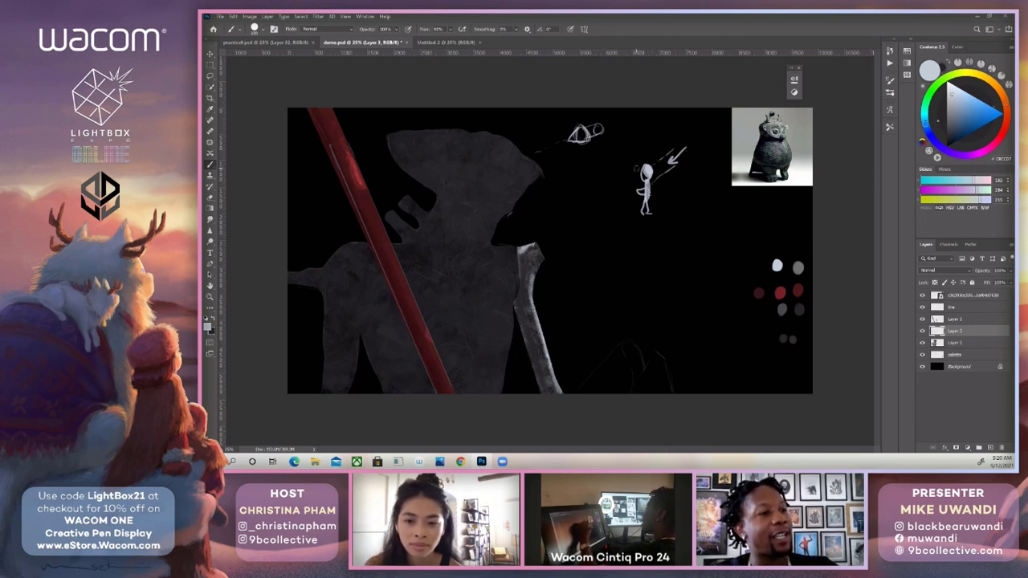
Set the mid-grey swatch as the second colour and draw a pale arrow pointing up at the stick figure from its lower left.
key(x)
alt+click(799, 268)
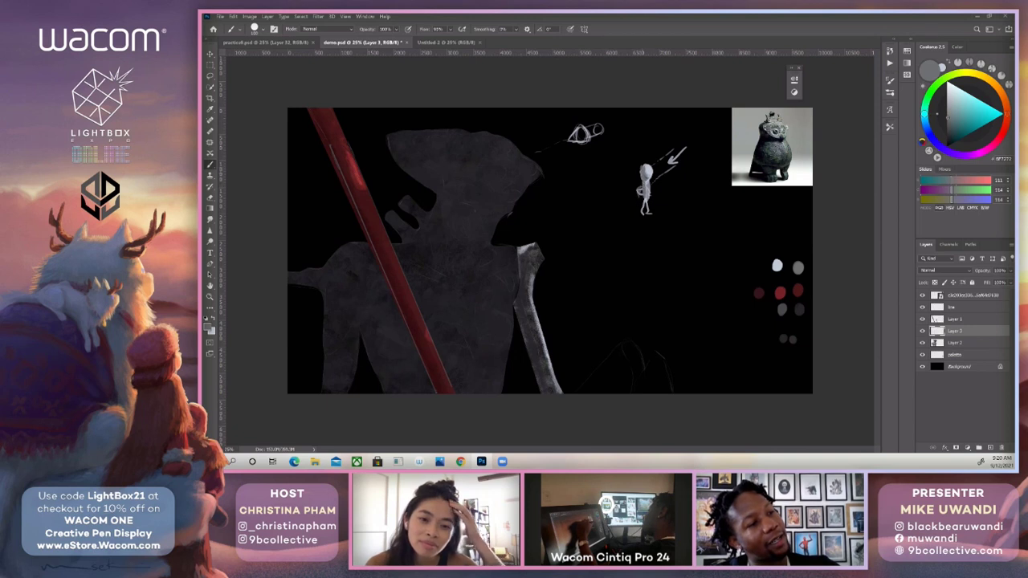
key(x)
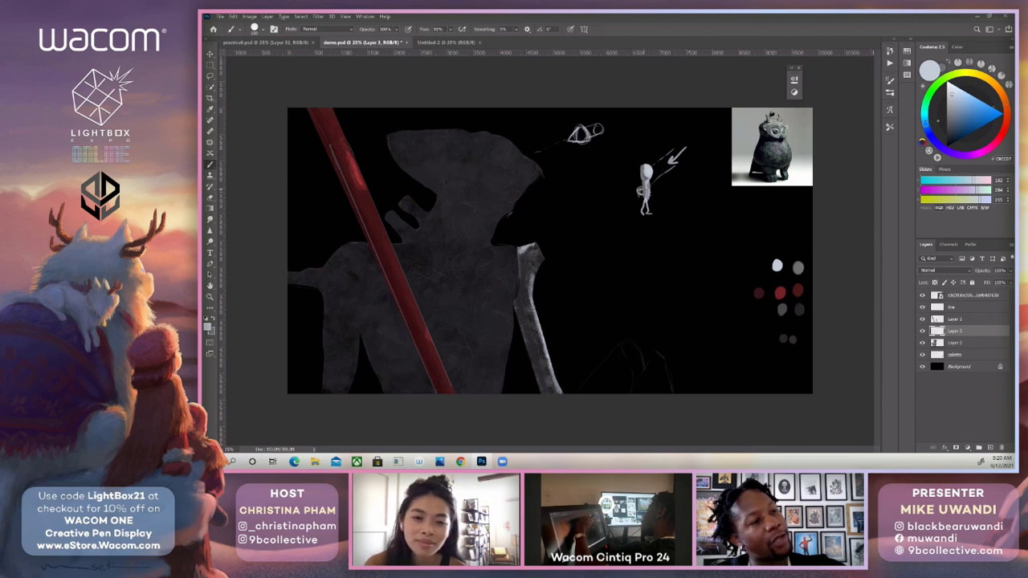
drag(604, 227, 631, 201)
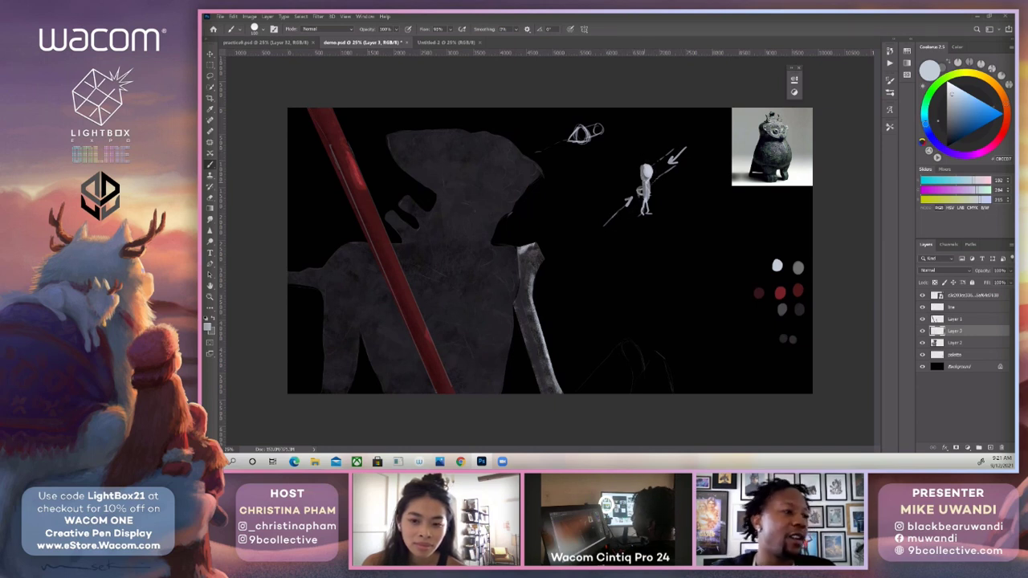
Lock the transparent pixels of Layer 2 and set up the omnislash2 brush with the palest palette swatch for painting on it.
click(952, 344)
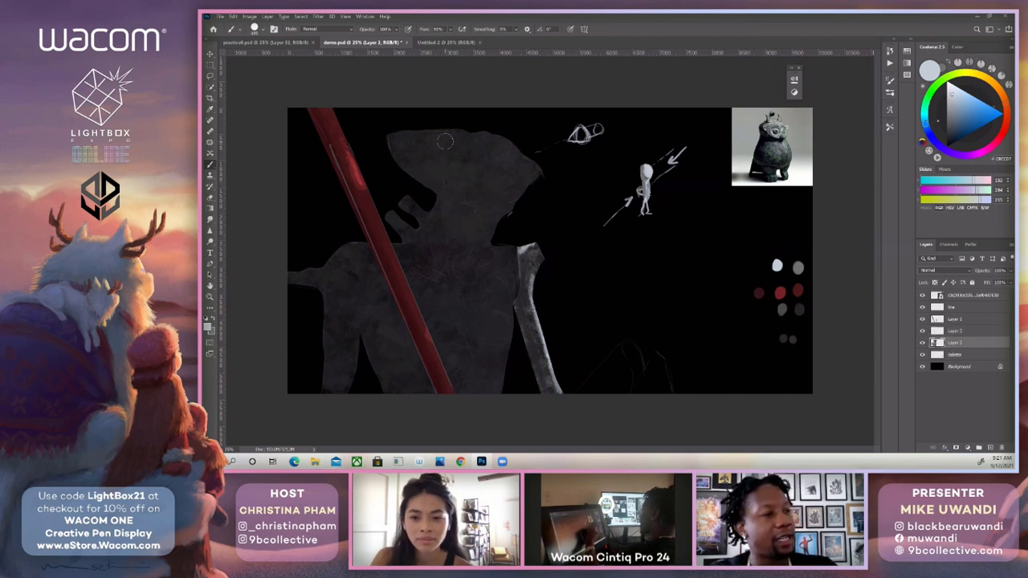
alt+click(493, 154)
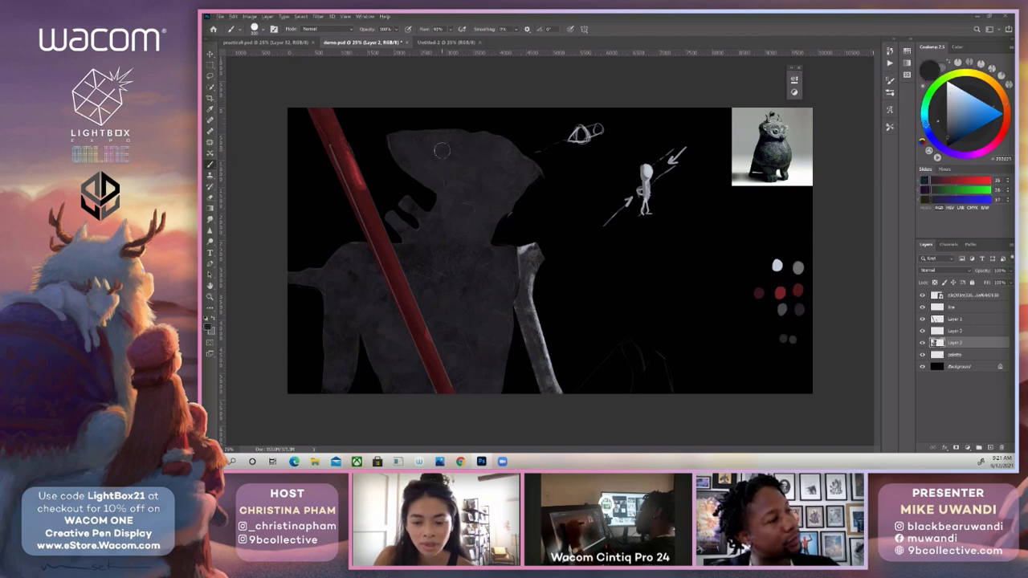
click(890, 93)
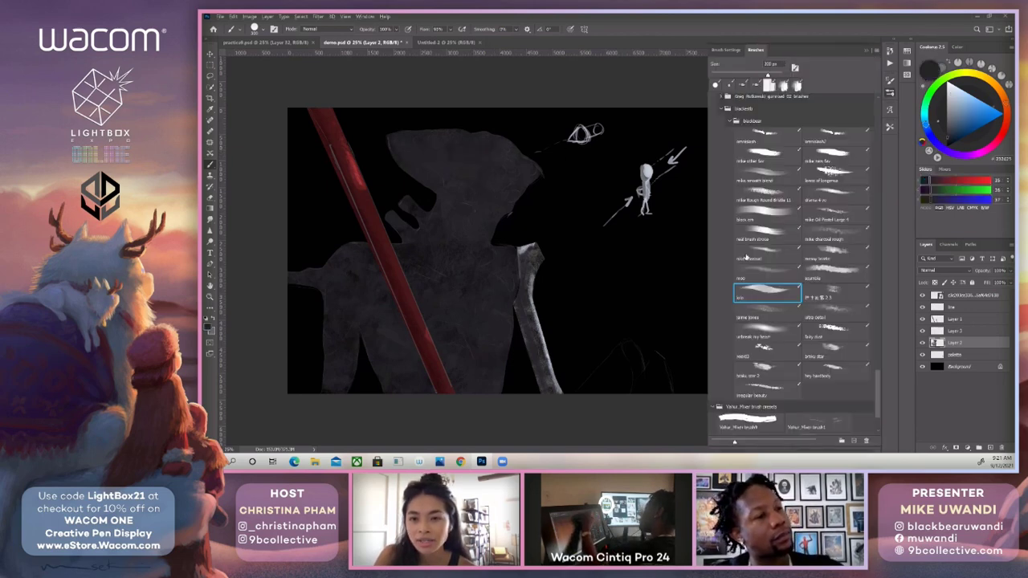
click(832, 138)
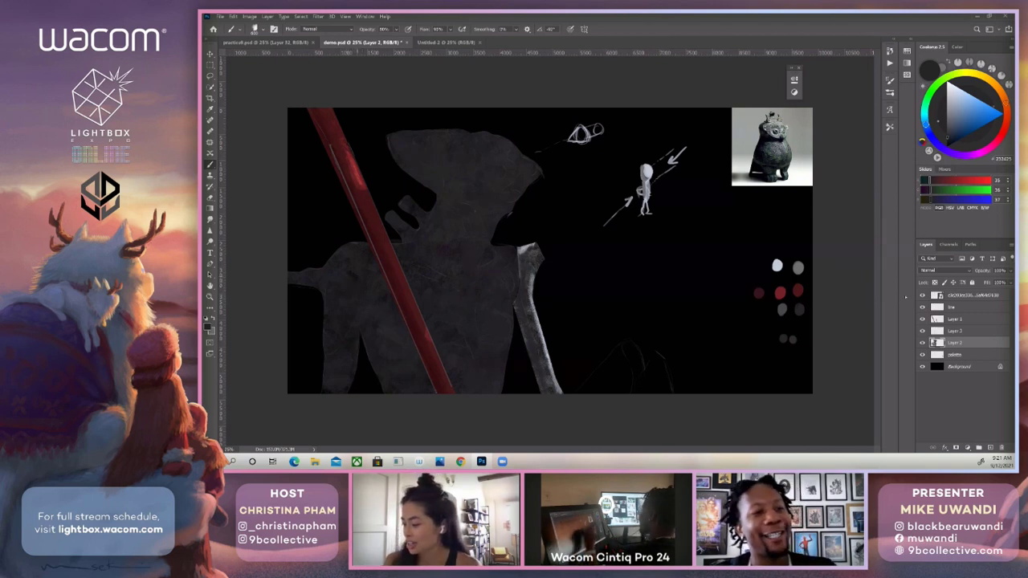
click(935, 283)
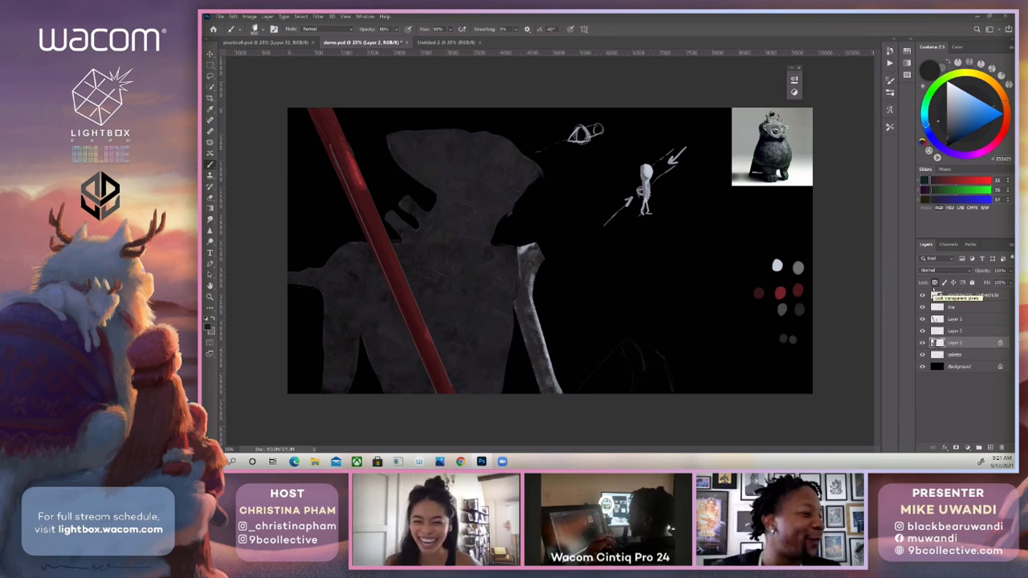
alt+click(778, 264)
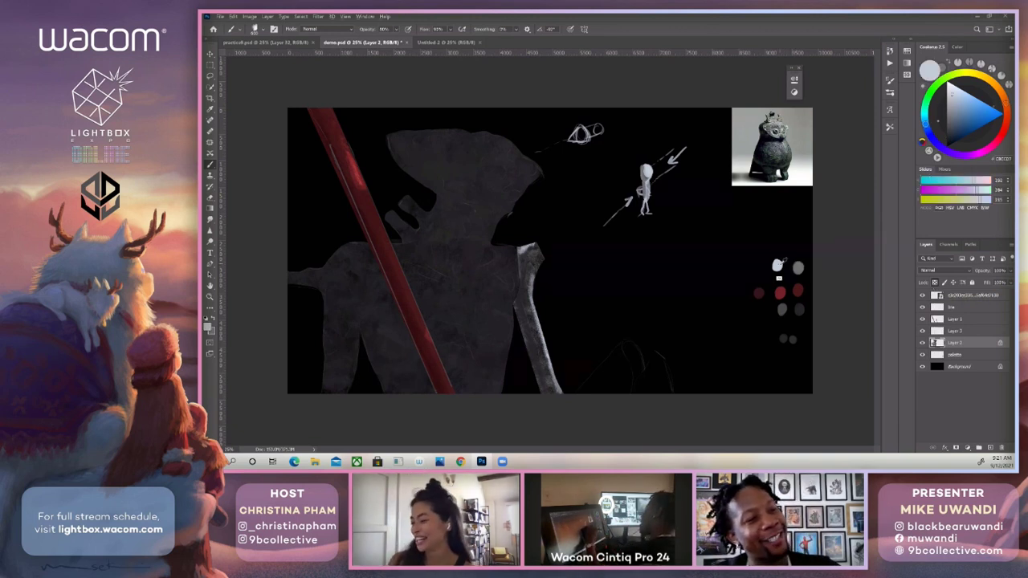
Try broad pale textured strokes across the upper chest with the omnislash2 brush and undo them.
click(890, 93)
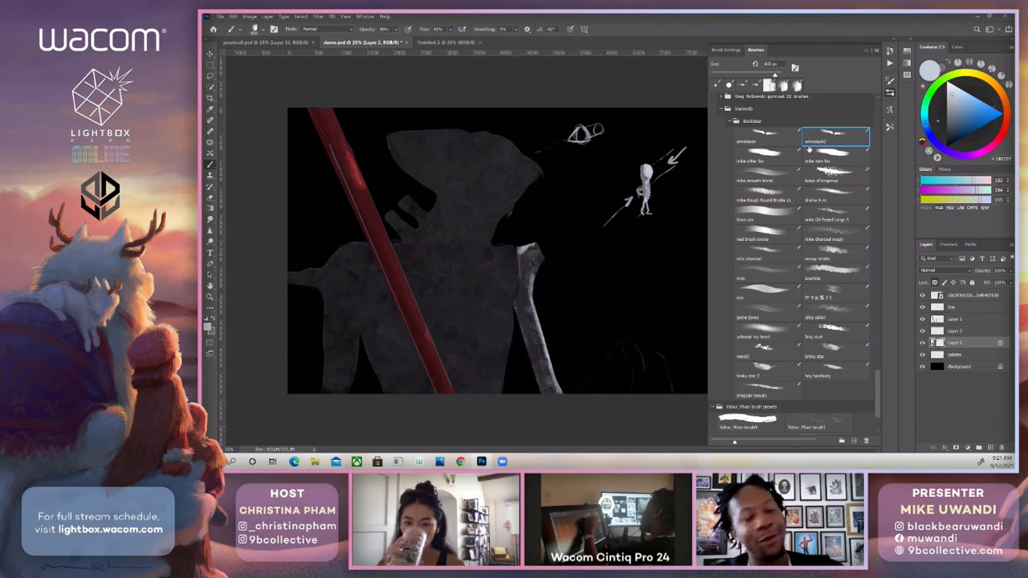
mouse_move(514, 261)
mouse_down()
mouse_move(500, 305)
mouse_move(494, 265)
mouse_move(504, 299)
mouse_up()
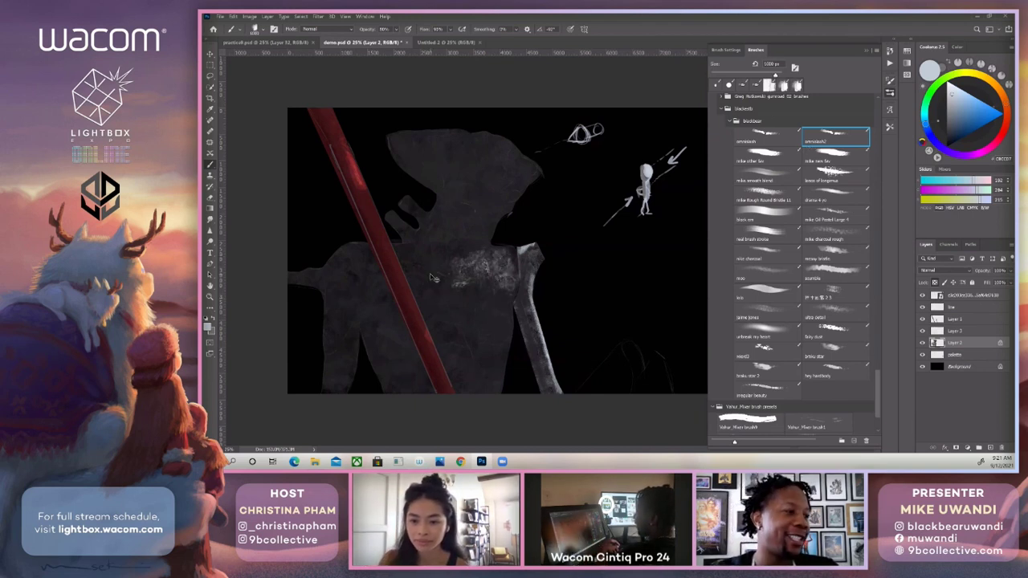
key(ctrl+z)
key(ctrl+z)
key(ctrl+z)
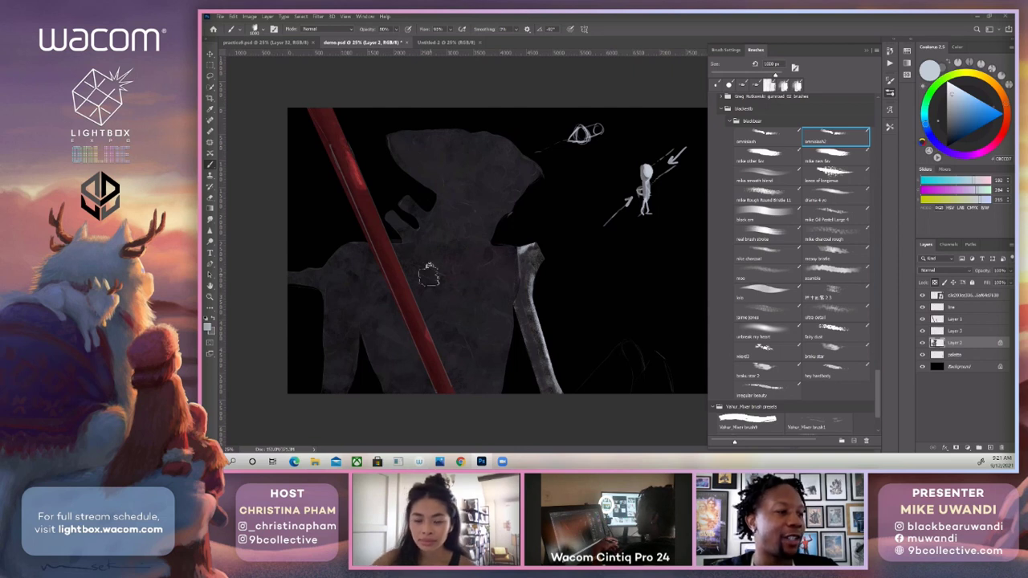
Reduce the brush size and paint a pale textured highlight on the front tip of the head.
key(bracketleft)
key(bracketleft)
key(bracketleft)
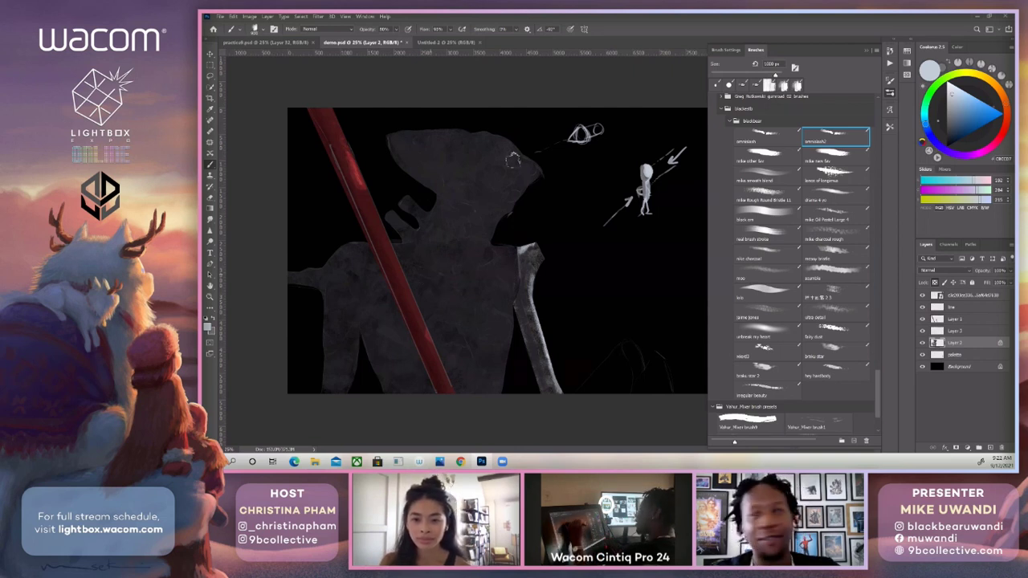
key(bracketleft)
key(bracketleft)
key(bracketleft)
key(bracketleft)
key(bracketleft)
key(bracketleft)
mouse_move(526, 158)
mouse_down()
mouse_move(530, 176)
mouse_move(512, 165)
mouse_up()
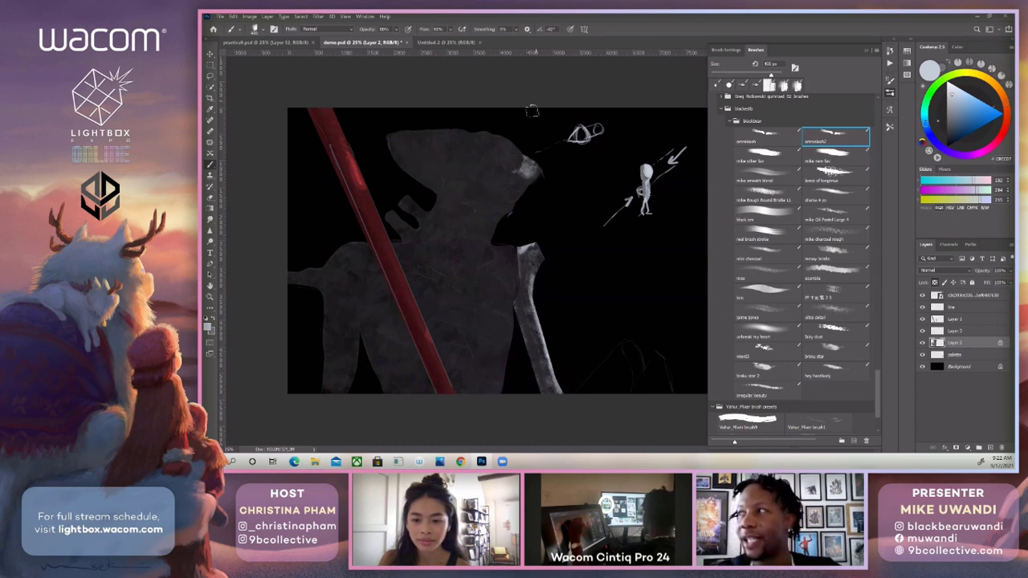
Enlarge the brush and spread the pale speckled texture from the head's tip up over its front crown.
key(bracketright)
key(bracketright)
key(bracketright)
key(bracketright)
key(bracketright)
key(bracketright)
click(517, 158)
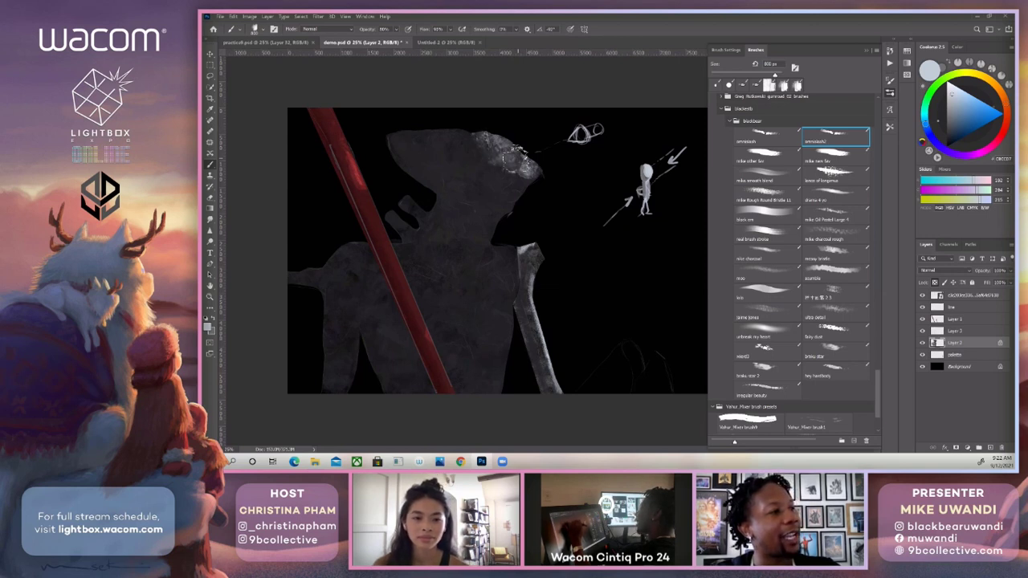
drag(516, 154, 500, 146)
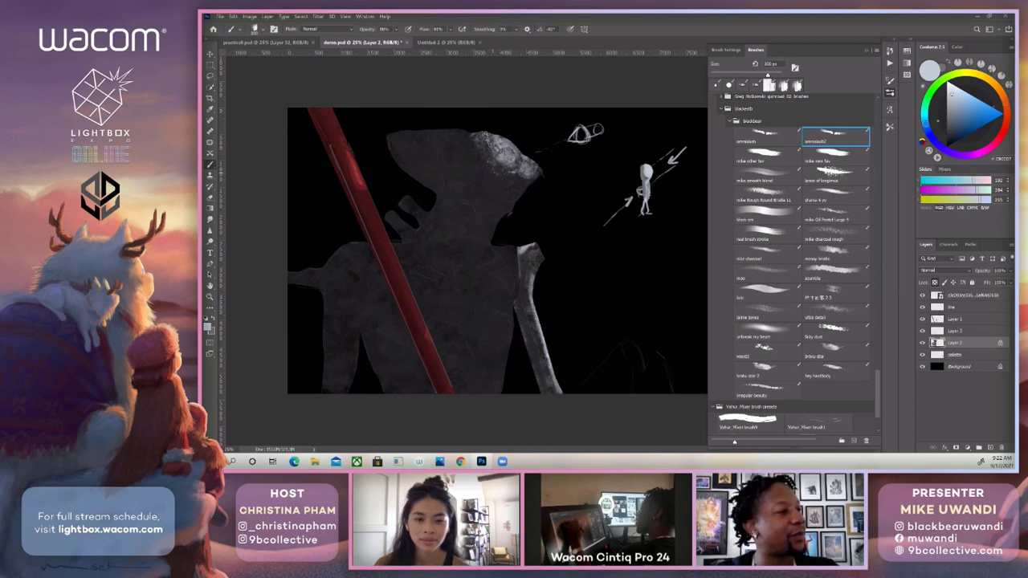
Extend the pale texture back along the head's top edge, varying the brush size between strokes.
key(bracketleft)
key(bracketleft)
key(bracketleft)
key(bracketleft)
key(bracketleft)
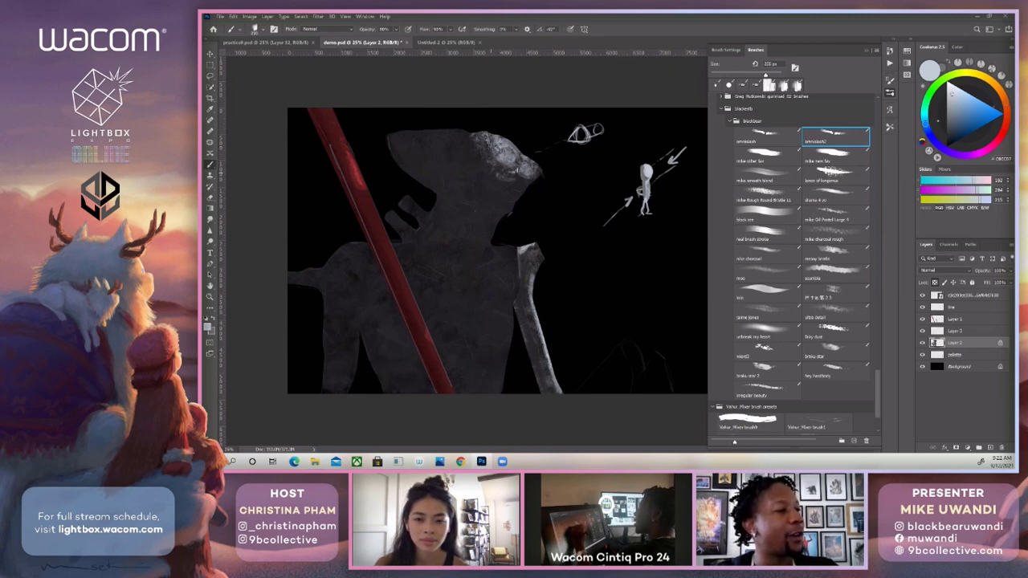
key(bracketright)
key(bracketright)
key(bracketright)
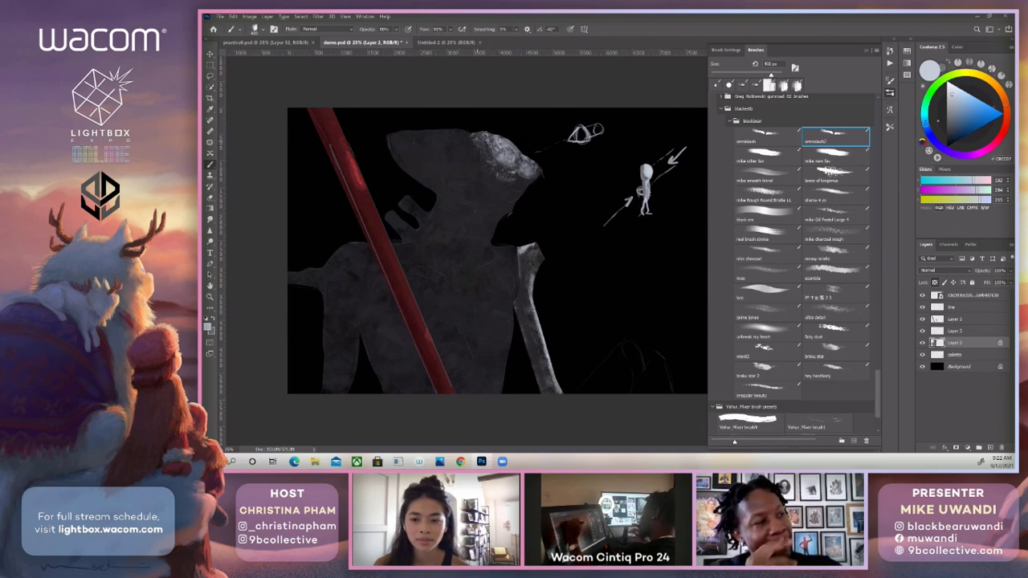
key(bracketright)
key(bracketright)
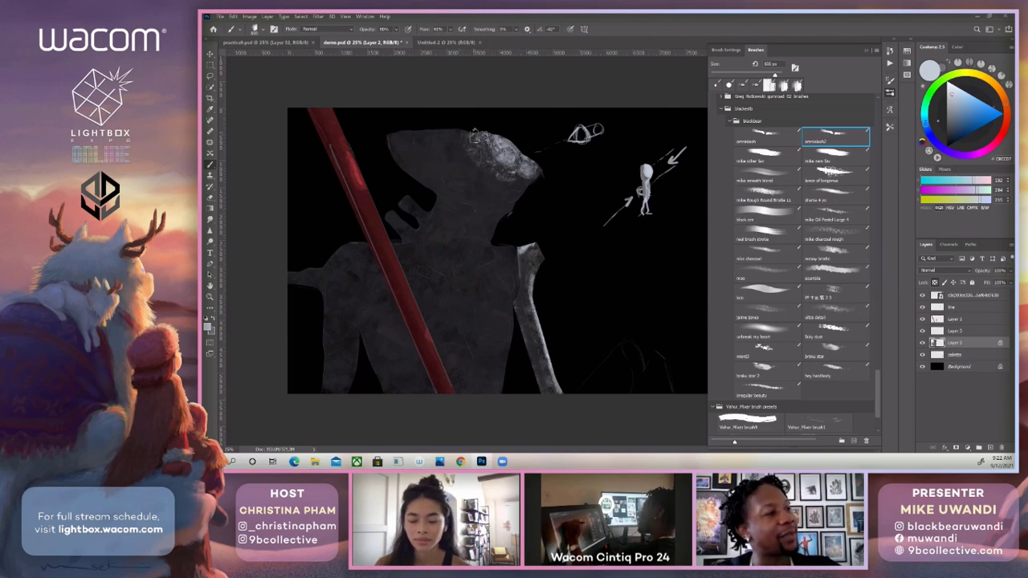
key(bracketleft)
key(bracketleft)
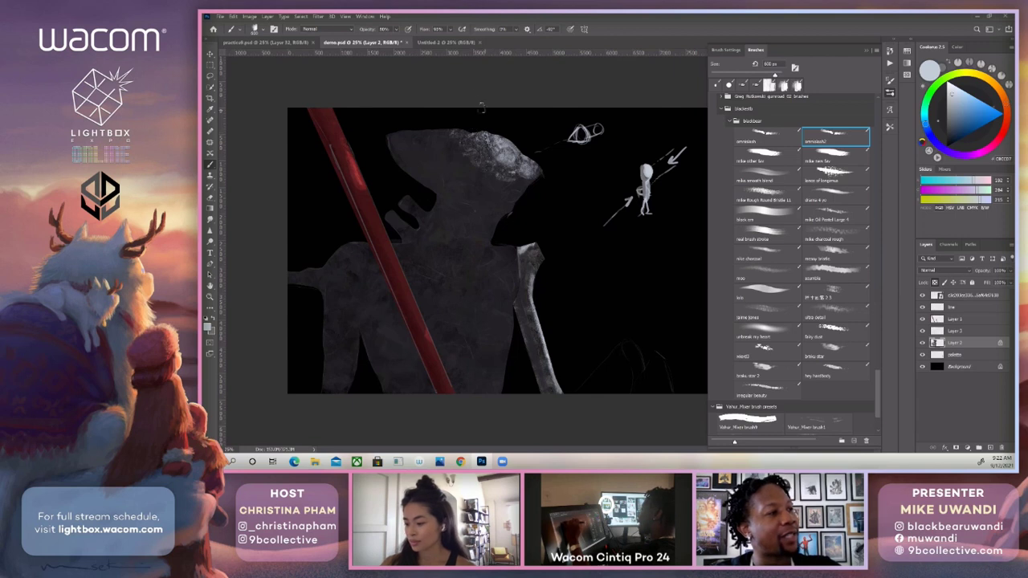
Build up the pale tone on the lower front of the head with a larger brush.
key(bracketleft)
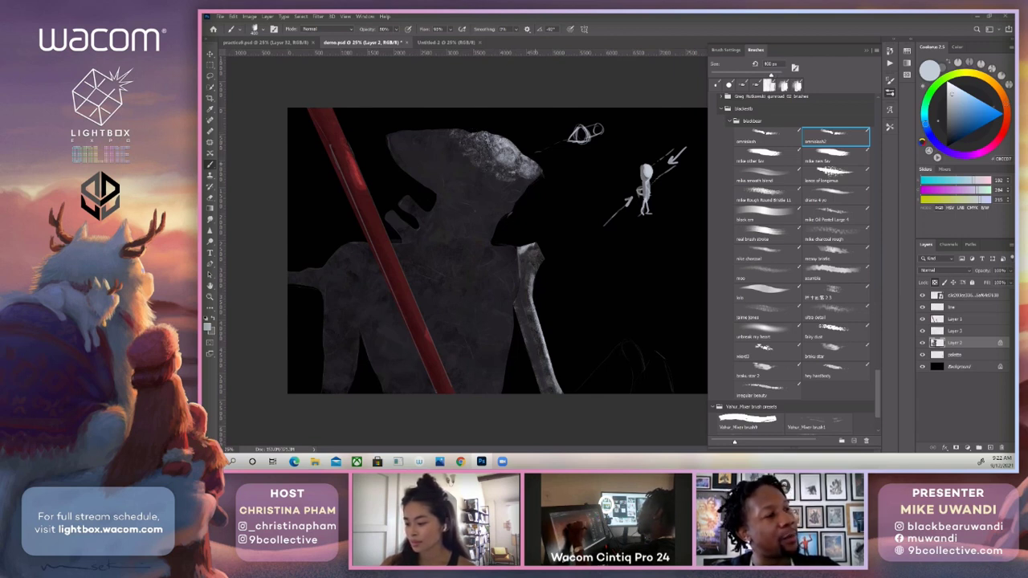
key(bracketright)
key(bracketright)
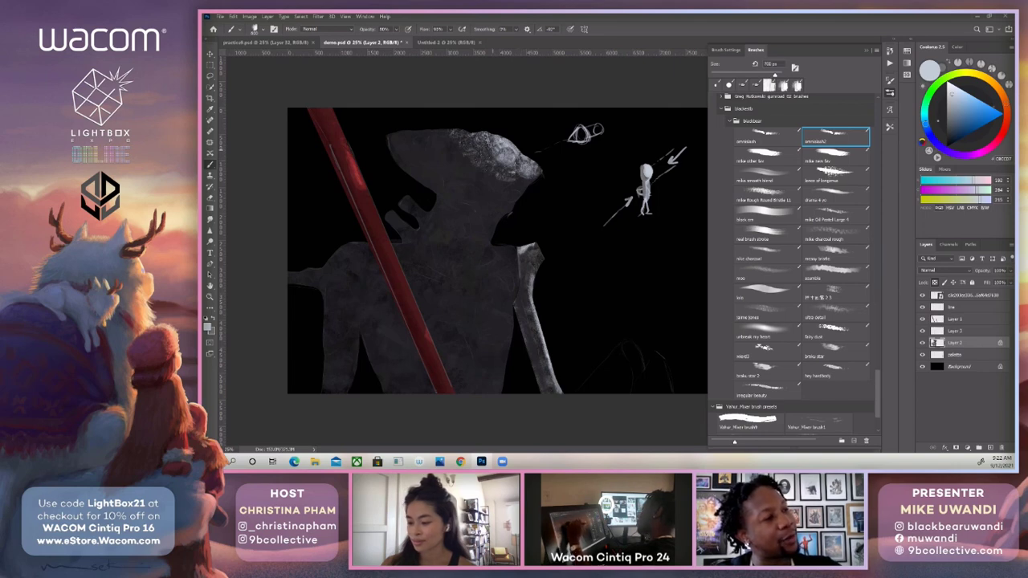
drag(498, 172, 514, 168)
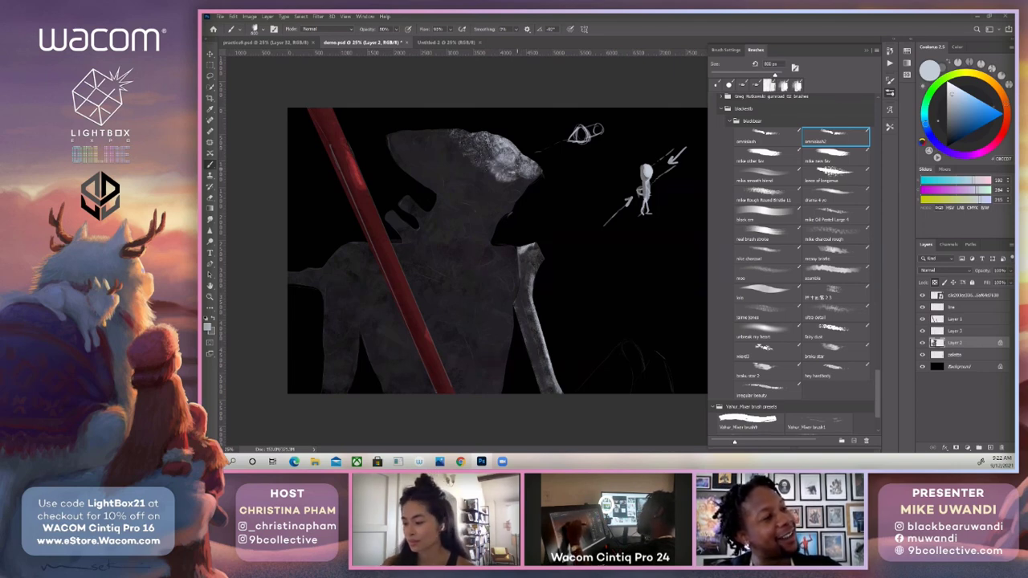
Lay a soft pale tone over the crown and back of the head with a round brush at 20% opacity, undoing the heavier first stroke.
click(754, 291)
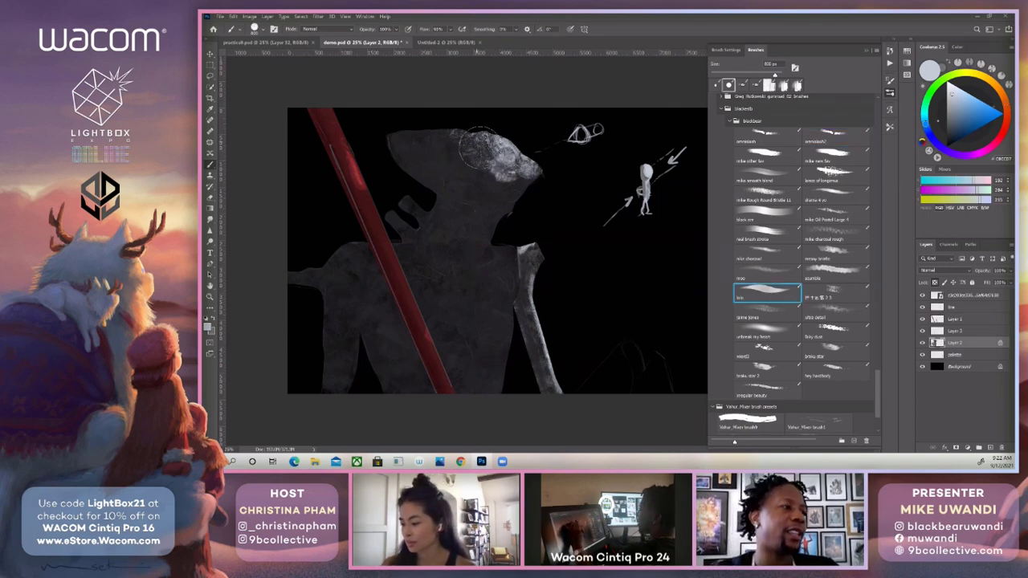
key(4)
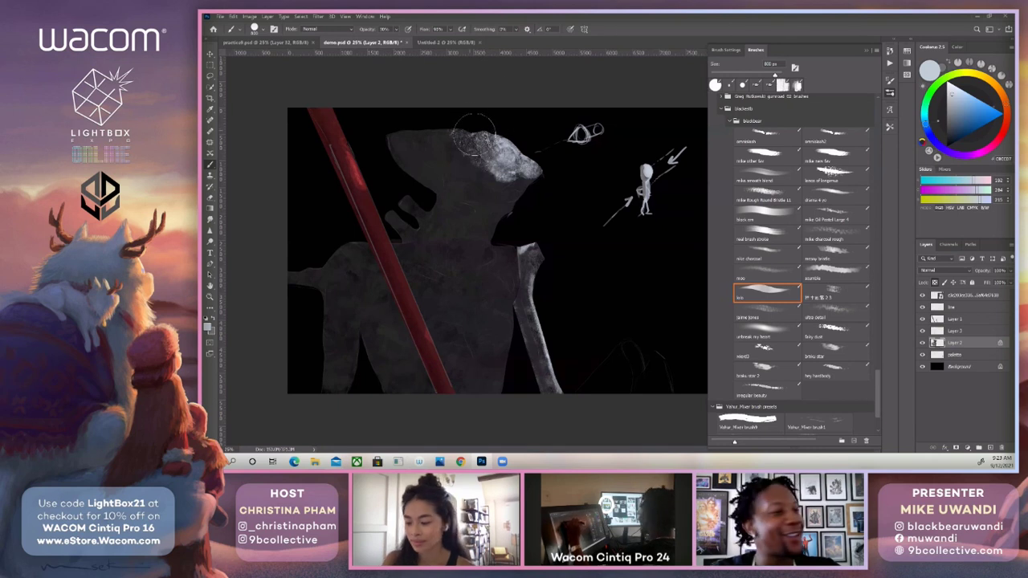
mouse_move(474, 154)
mouse_down()
mouse_move(437, 146)
mouse_move(484, 170)
mouse_move(425, 120)
mouse_move(468, 155)
mouse_up()
key(ctrl+z)
key(2)
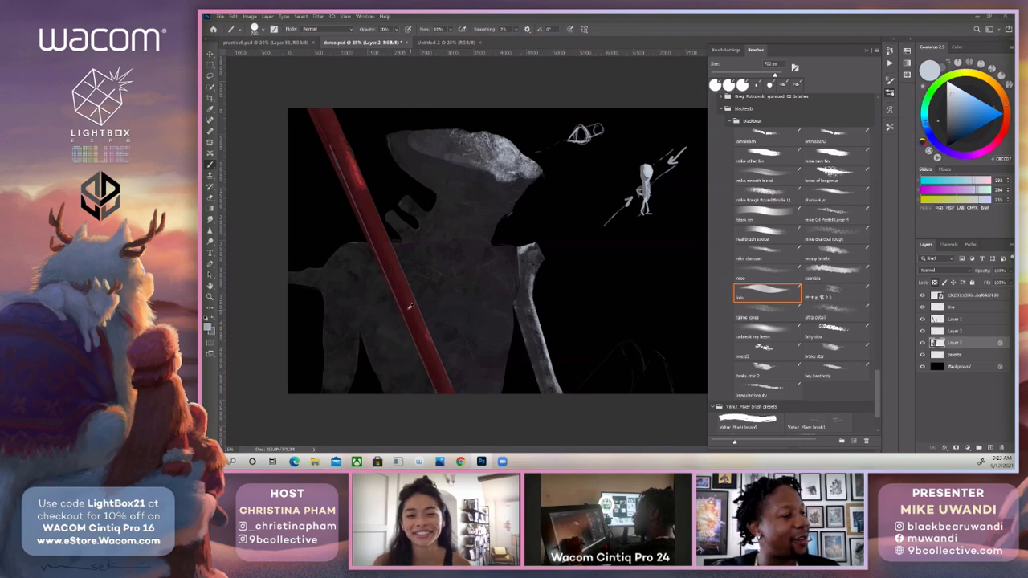
Sample the dark red from the shaft and set up the Smudge tool with the Impressionist Blender 2 preset.
alt+click(406, 321)
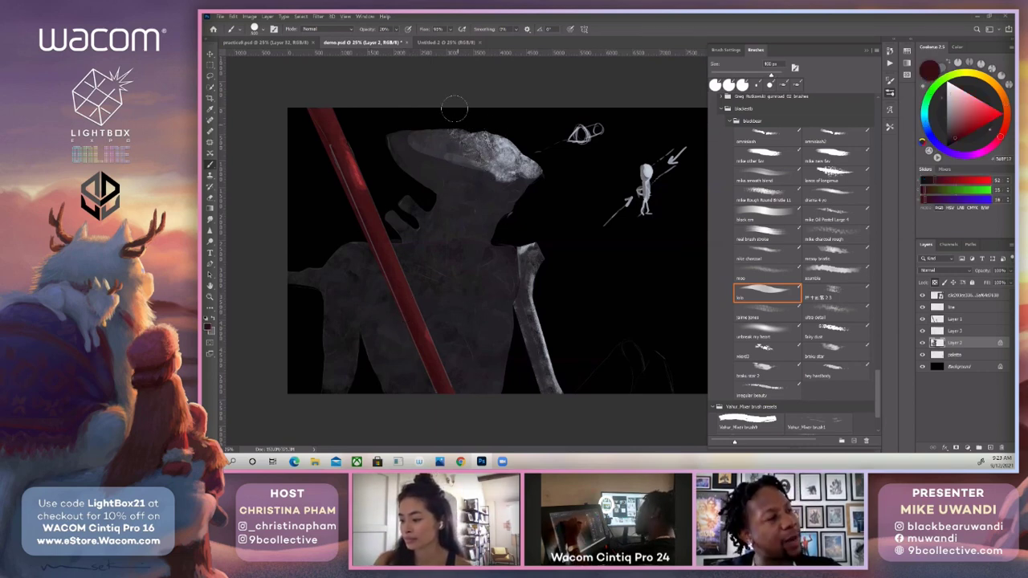
click(210, 219)
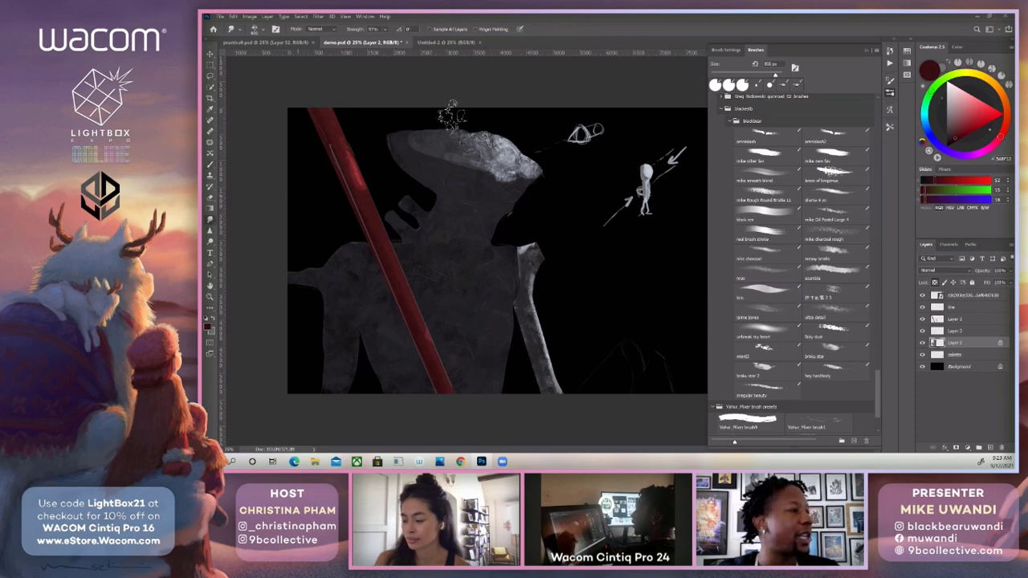
click(890, 126)
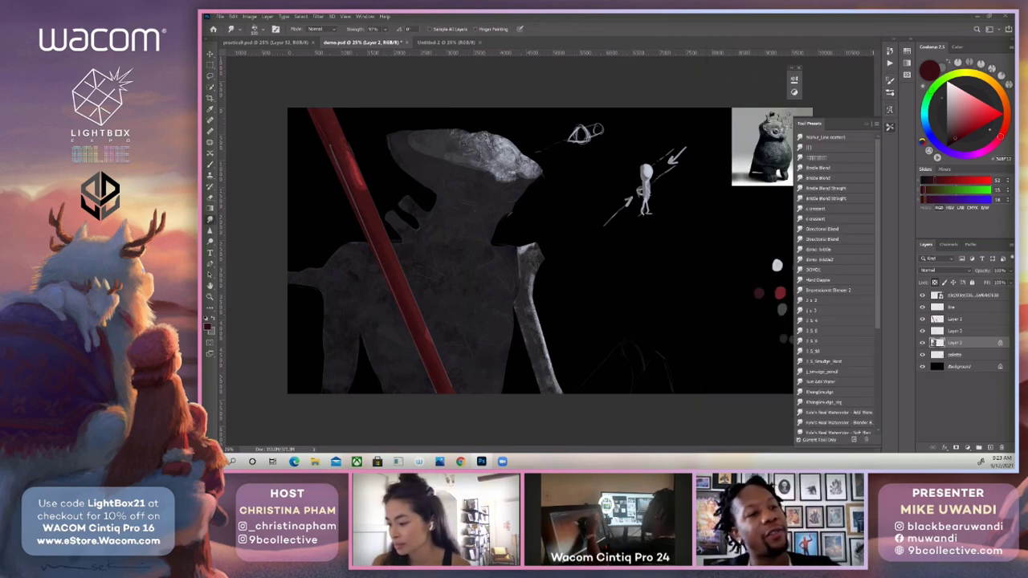
click(822, 290)
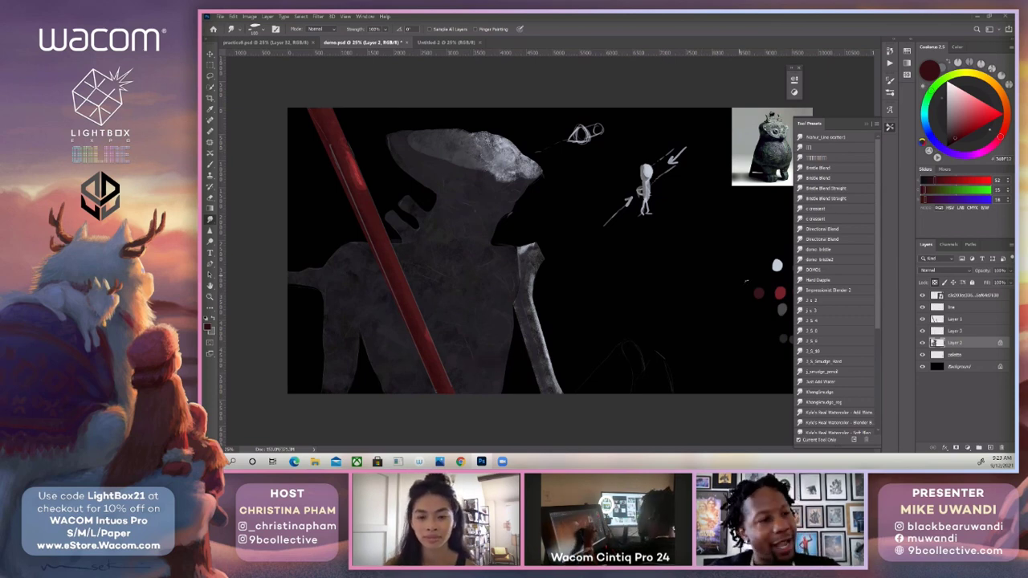
Add a new layer above Layer 2 and draw a small elliptical selection for the eye below the lit crown.
key(b)
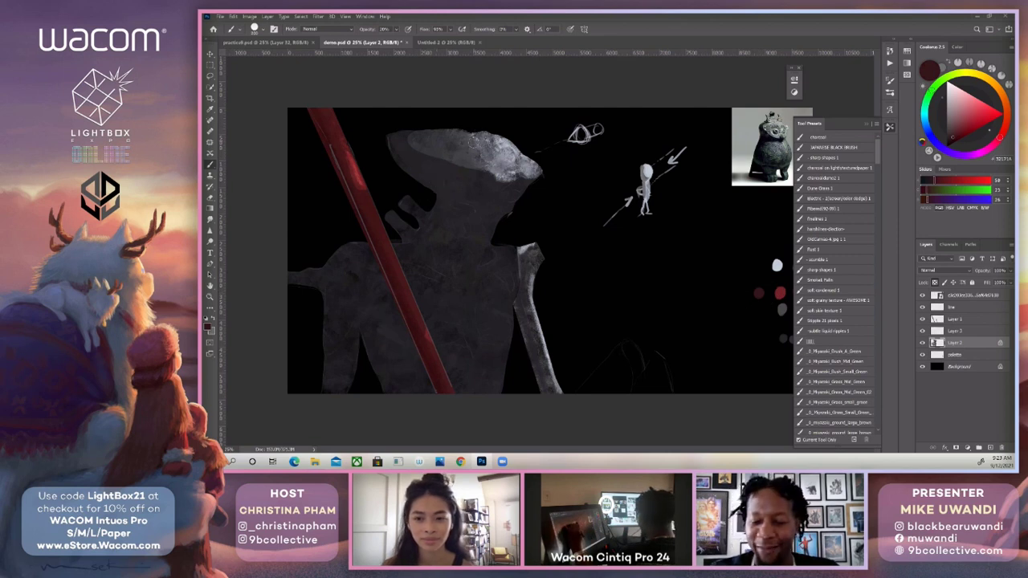
key(l)
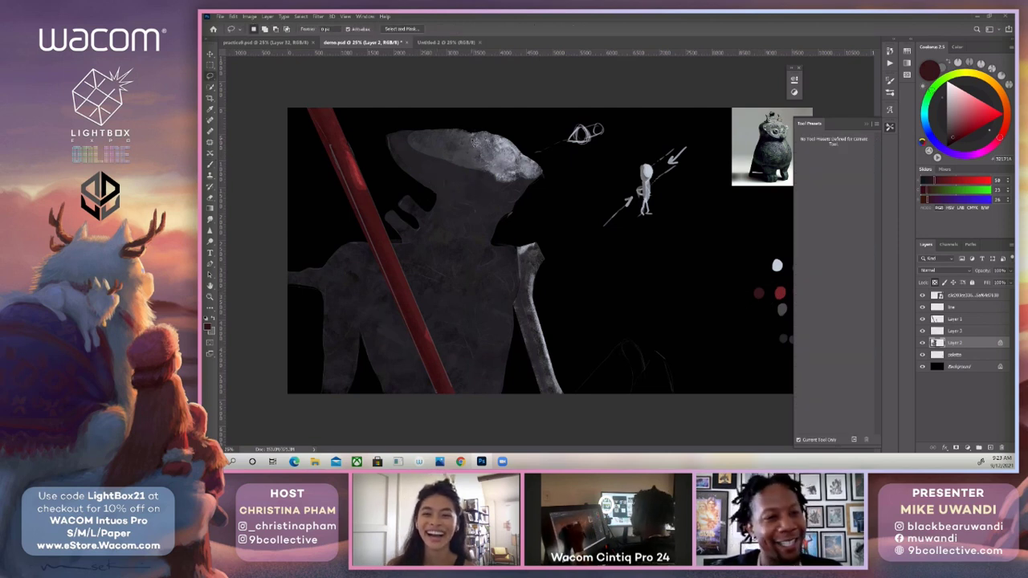
click(991, 447)
key(m)
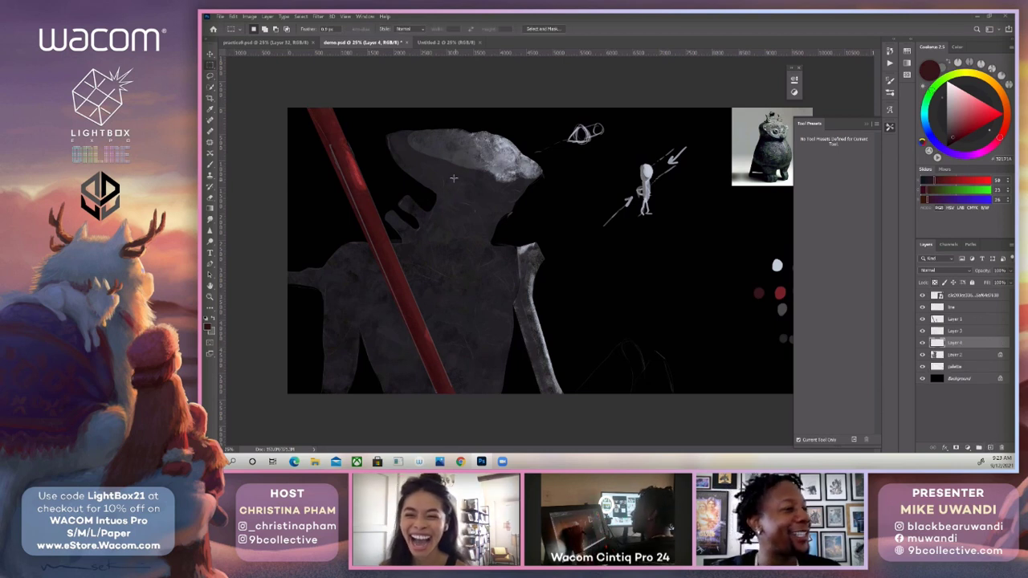
key(shift+m)
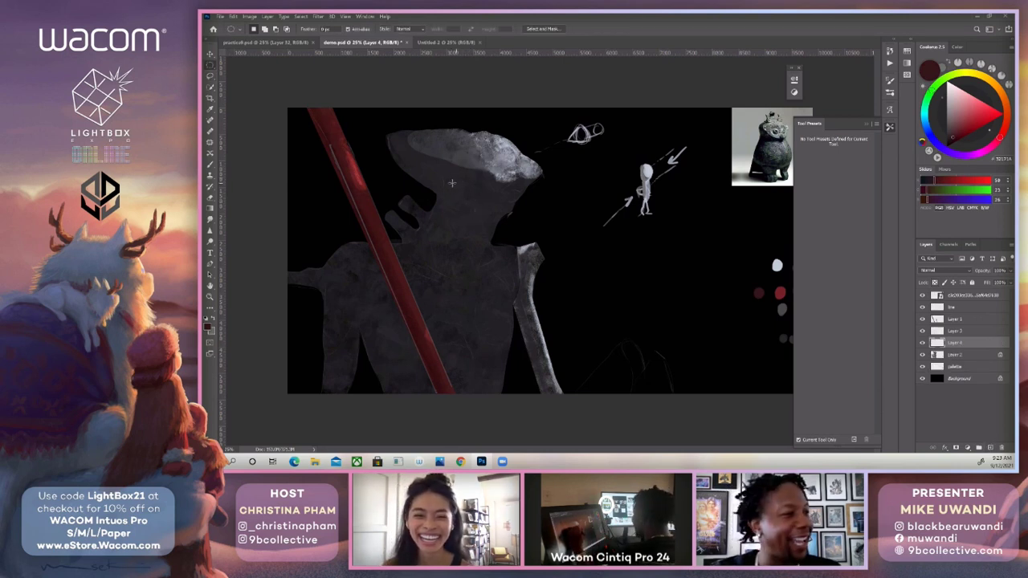
drag(452, 183, 478, 202)
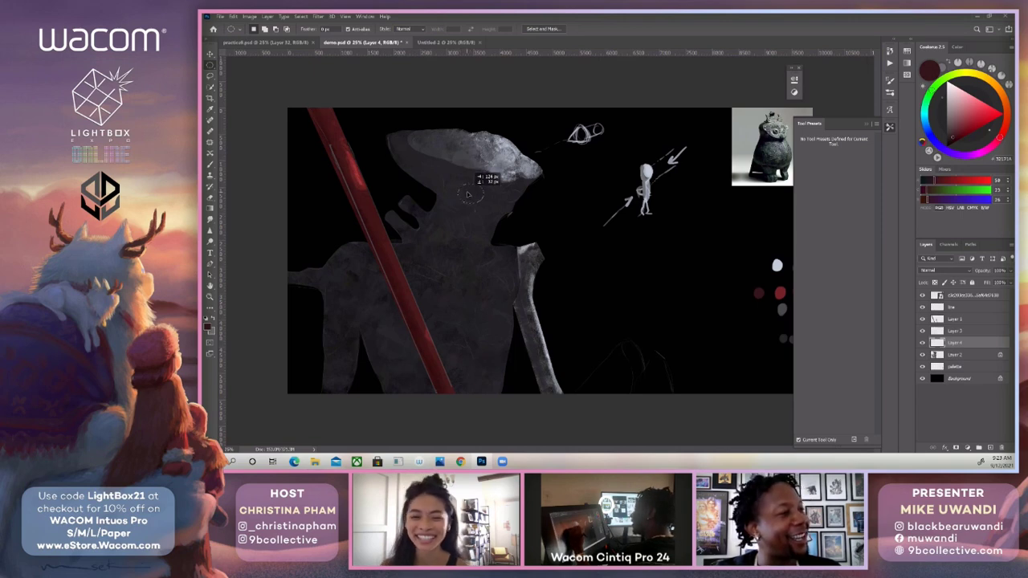
Fill the elliptical eye selection with the dark red palette swatch, using an enlarged brush at 100% opacity.
key(b)
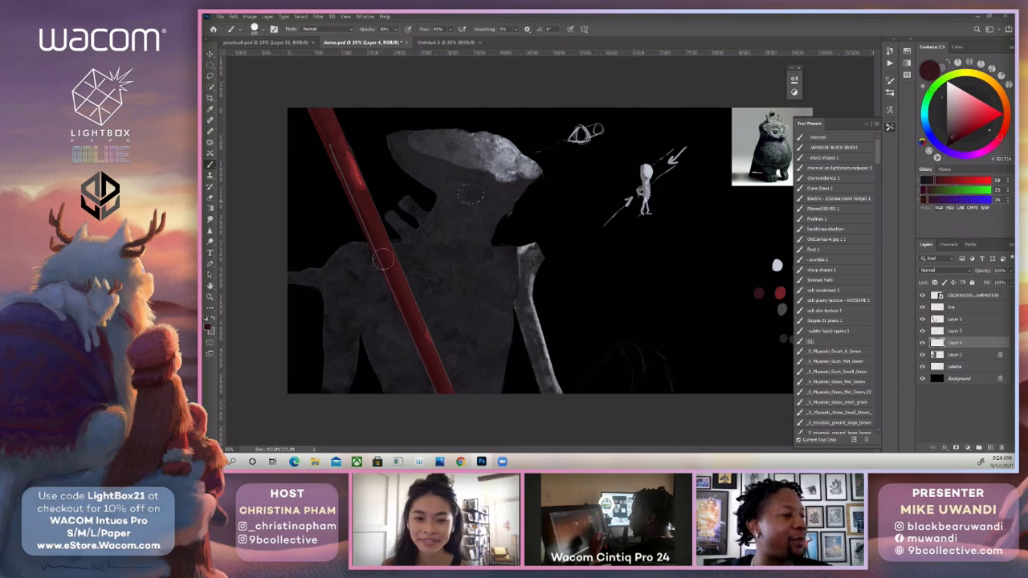
click(867, 125)
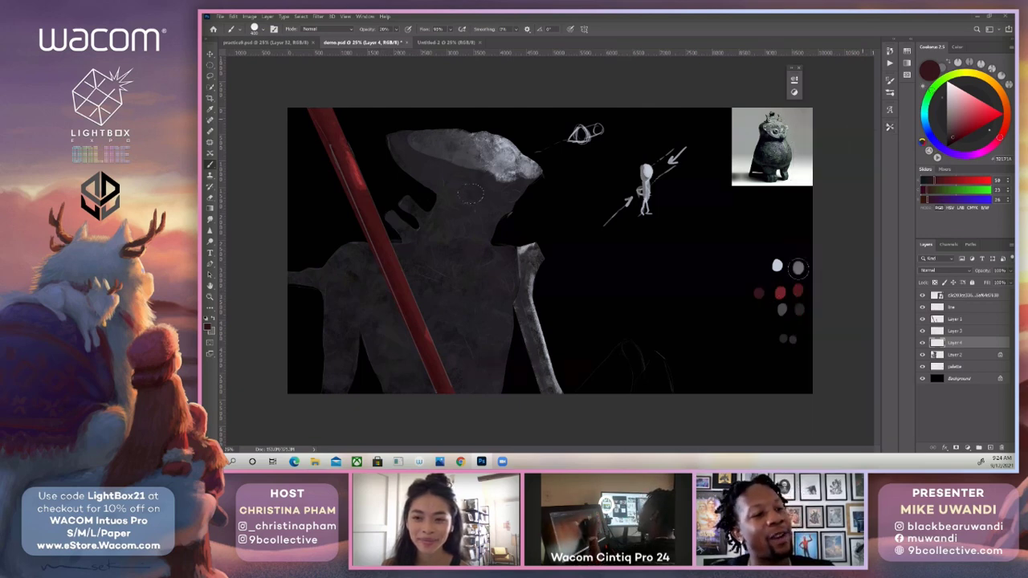
alt+click(799, 291)
key(])
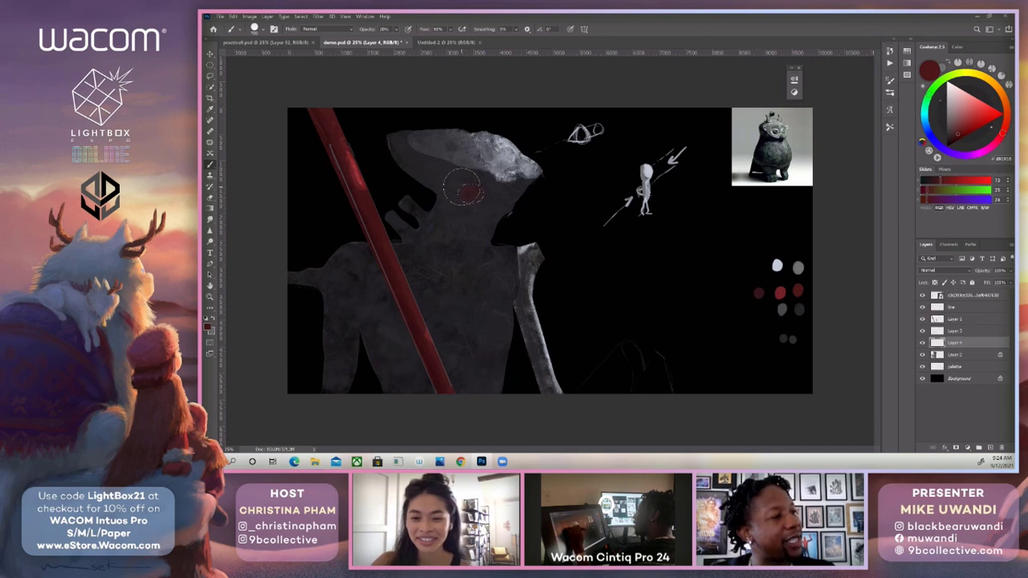
key(0)
drag(467, 190, 473, 188)
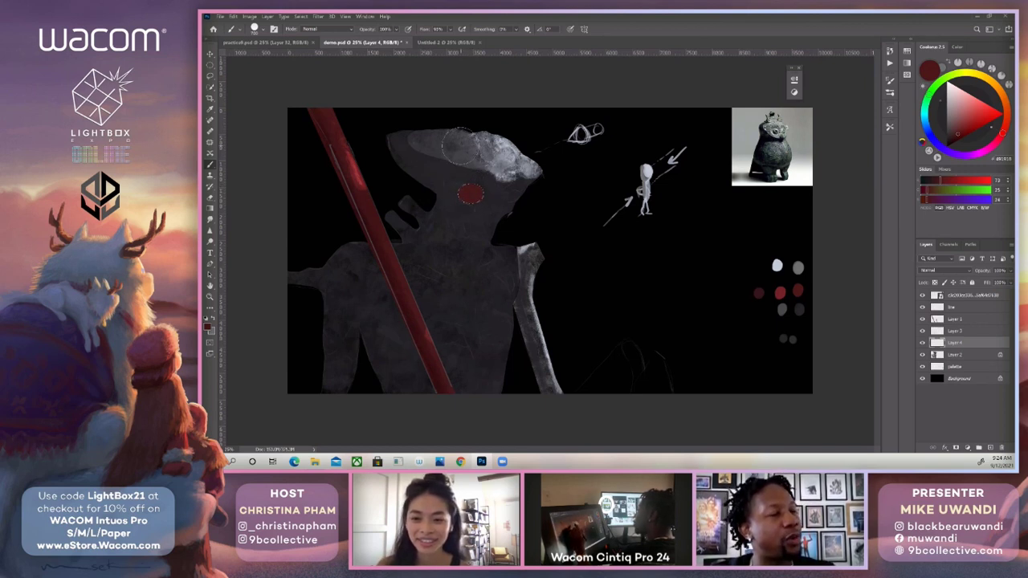
Switch back to the omnislash2 brush, and flatten the red eye ellipse slightly and rotate it about 15° with Free Transform.
click(890, 93)
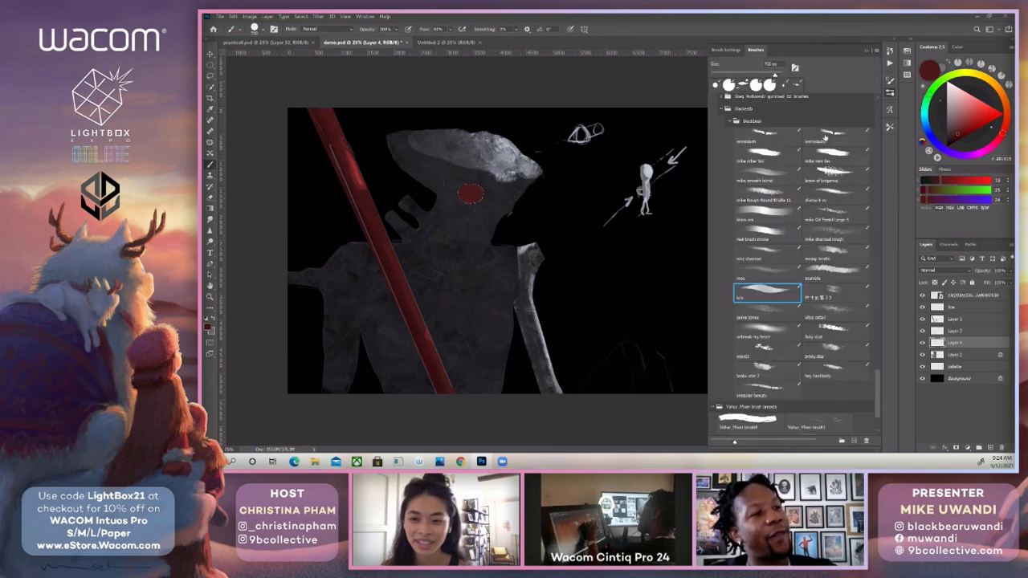
click(825, 138)
click(864, 49)
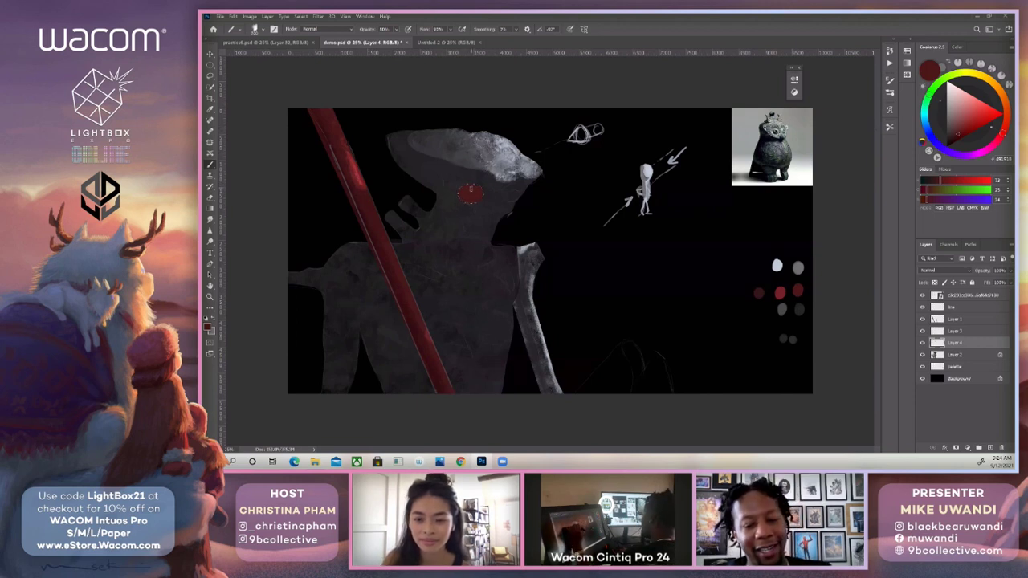
key(ctrl+t)
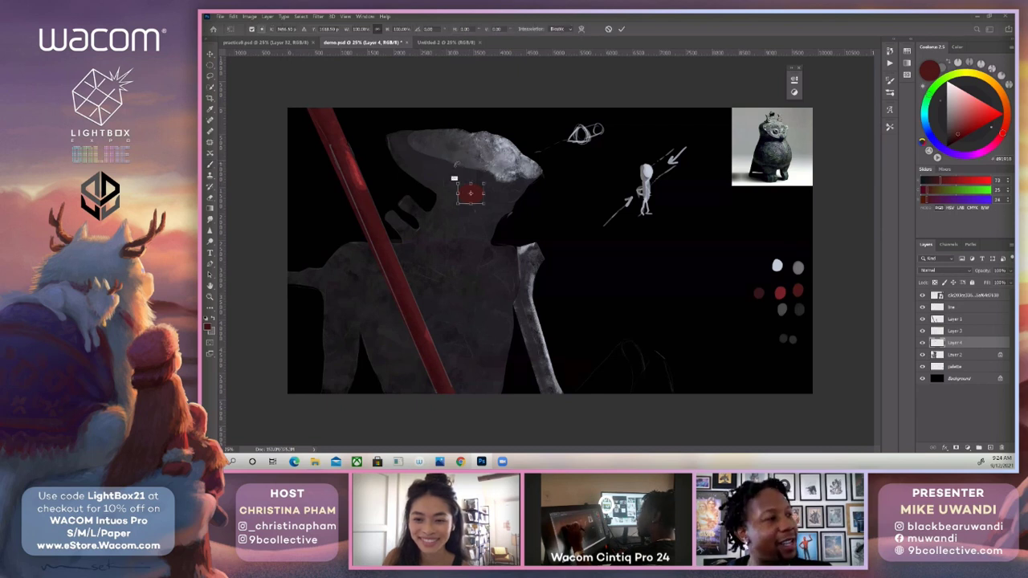
drag(471, 186, 449, 202)
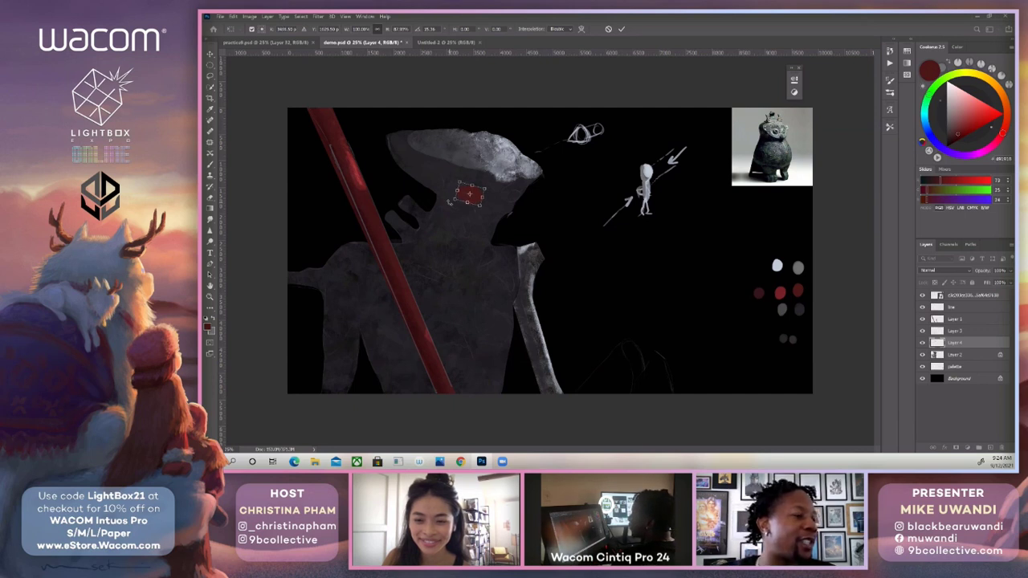
key(Return)
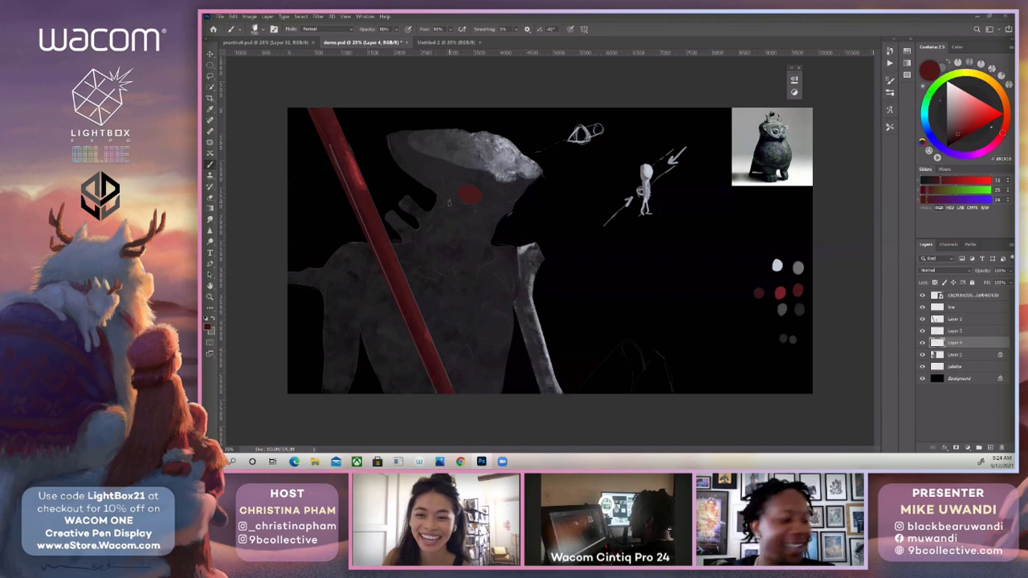
Select a small second eye shape beside the beak with the Lasso and paint it dark red, sampling the shaft's shadow.
key(l)
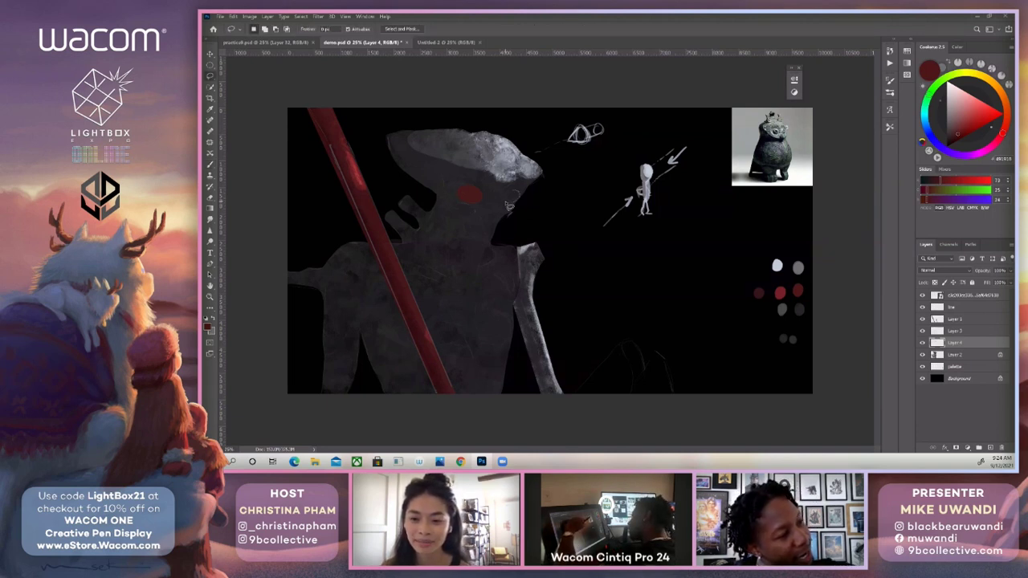
key(b)
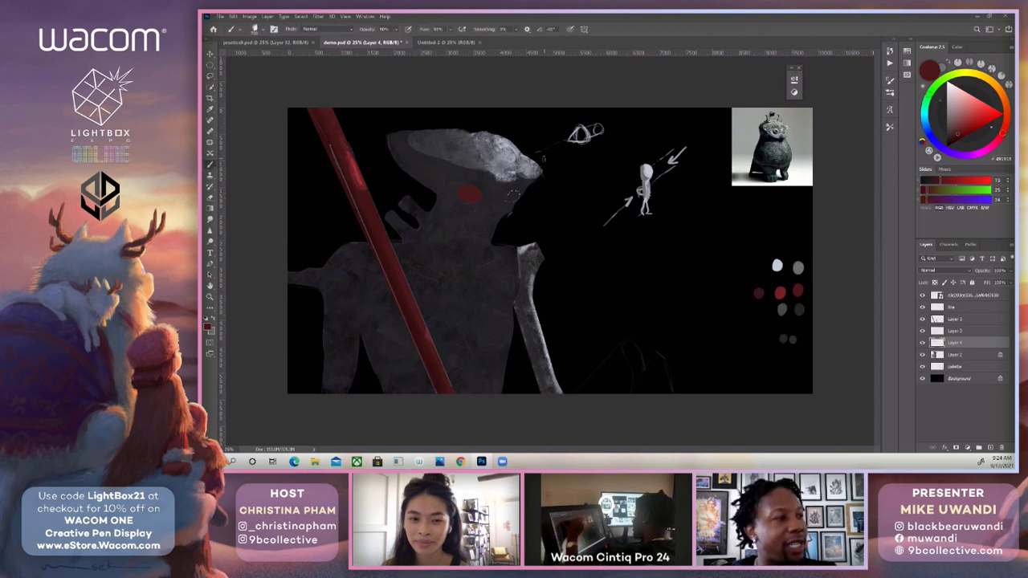
alt+click(383, 271)
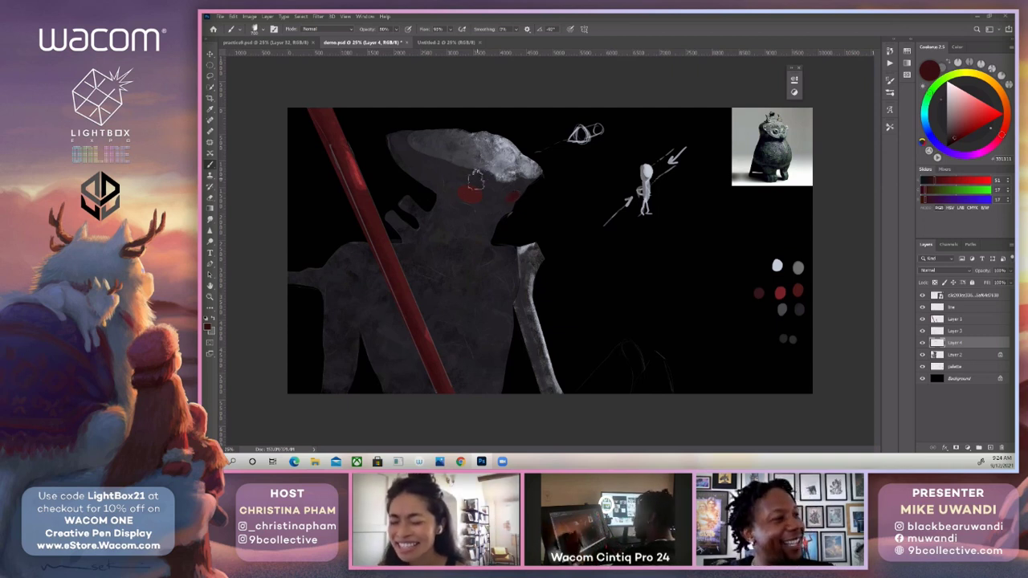
Rename Layer 4 as eye and lock its transparent pixels.
double_click(955, 342)
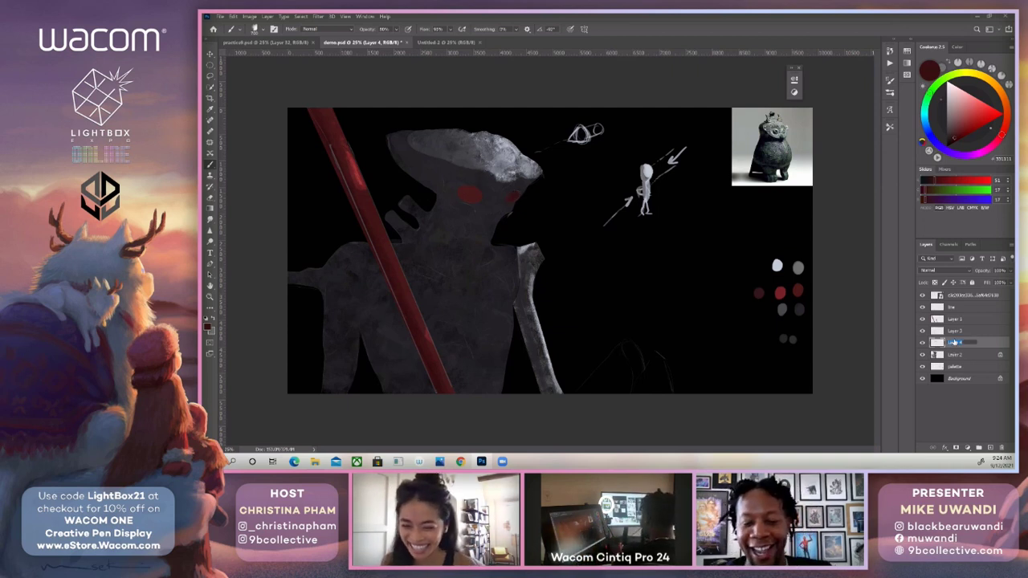
text(eye)
key(Return)
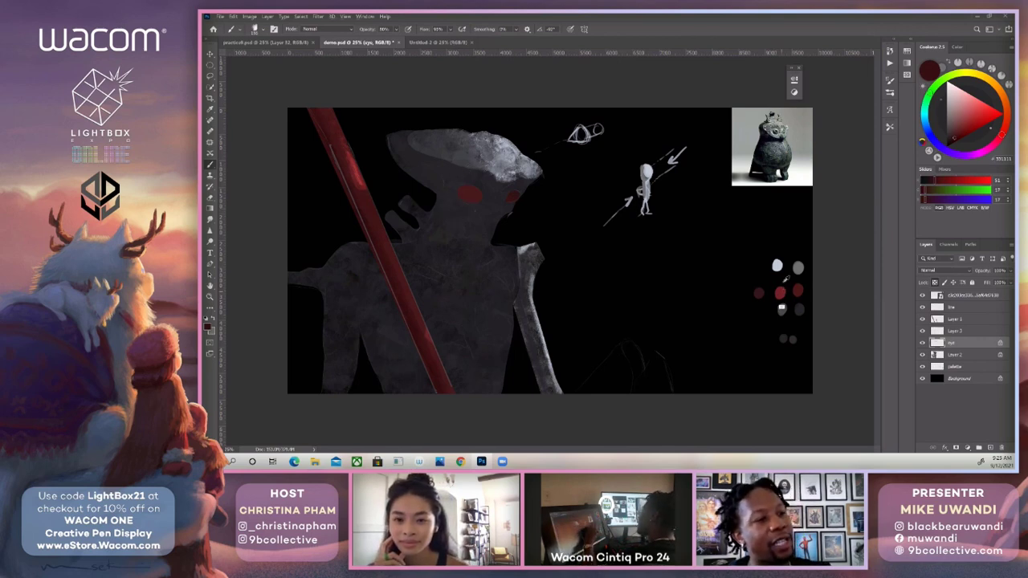
Paint the small eye with the red palette swatch at 40% brush opacity, and sample the dark red swatch.
alt+click(780, 293)
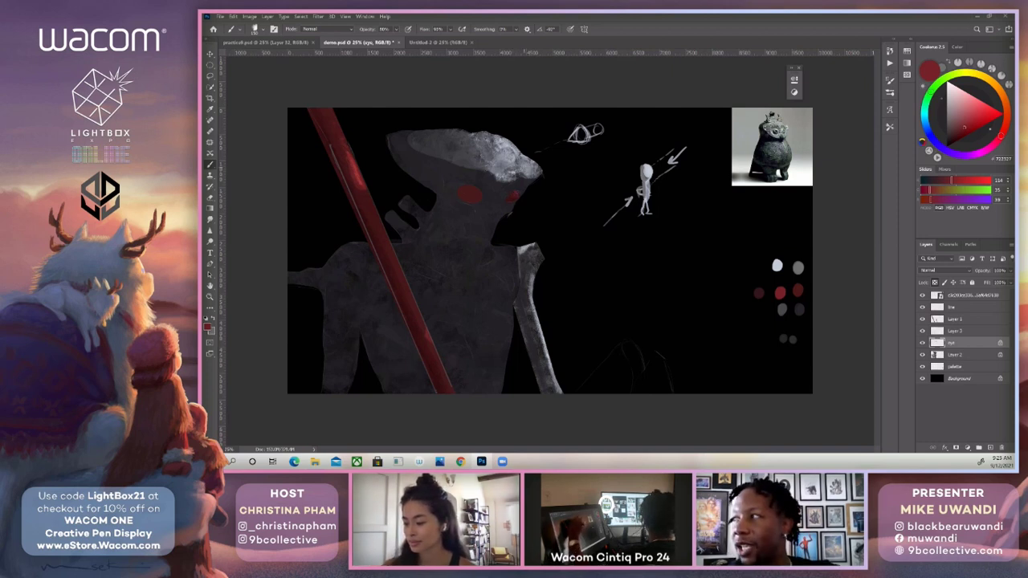
key(4)
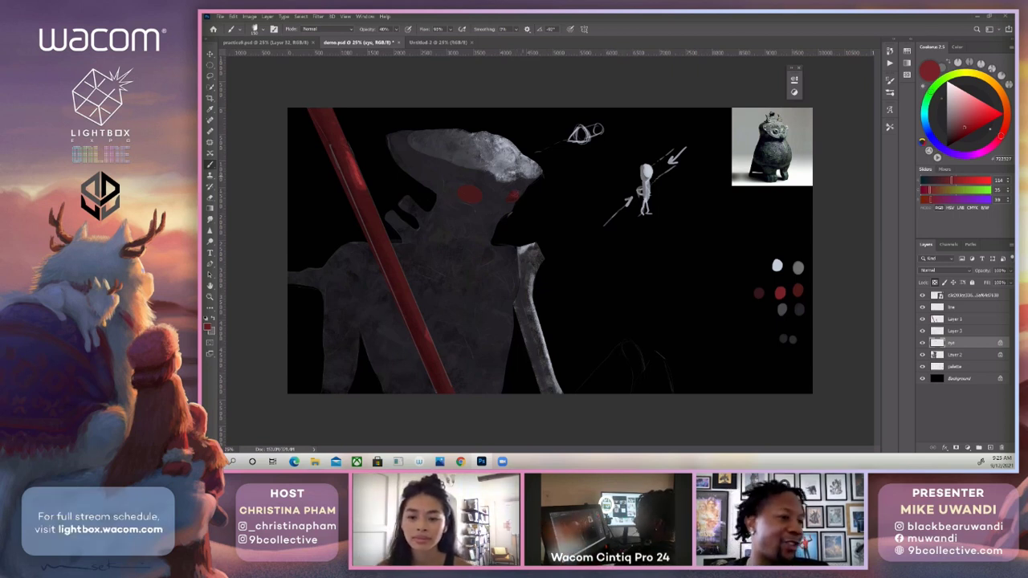
alt+click(759, 294)
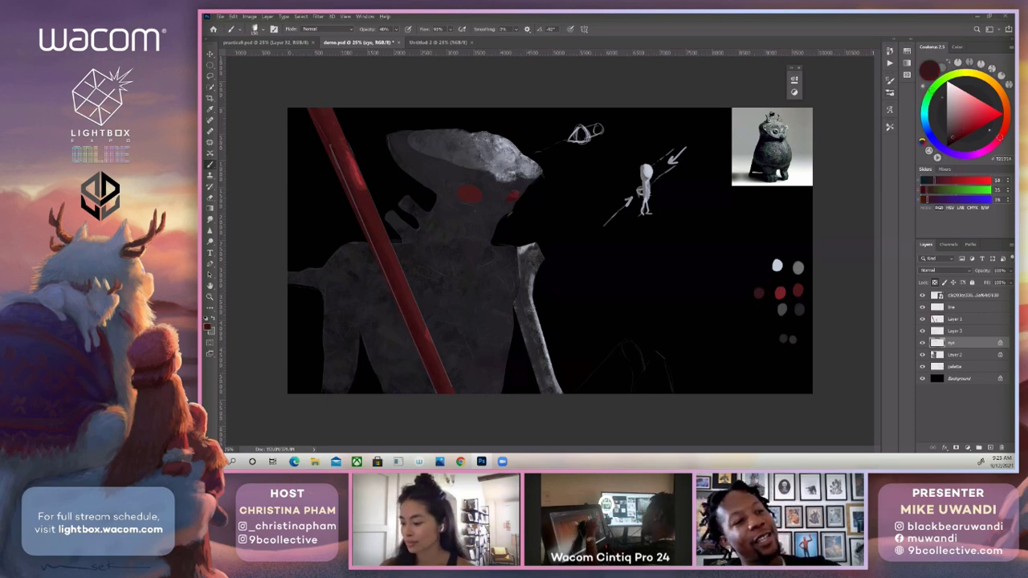
Switch to the textured speckled brush preset beside mike smooth blend, reduce its size, and touch up the small eye.
click(890, 93)
click(827, 176)
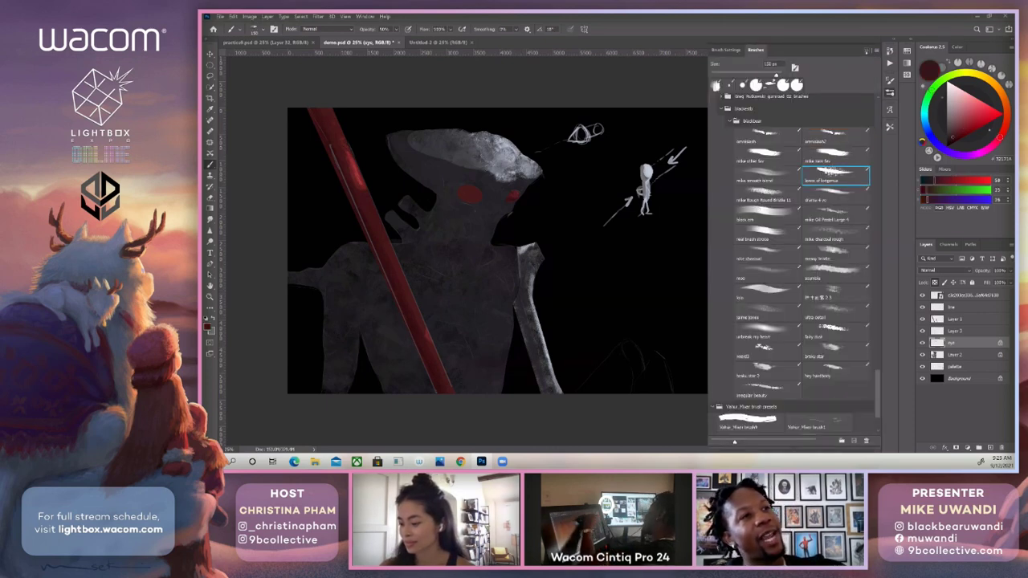
click(867, 51)
key(bracketleft)
key(bracketleft)
key(bracketleft)
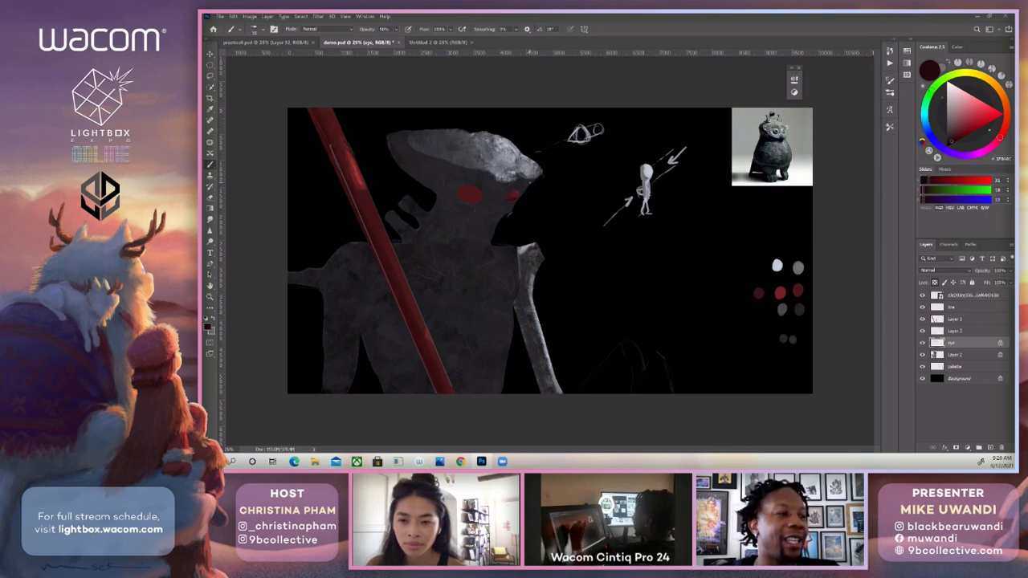
Add red and a light pink highlight to the small eye, and darken it with sampled black at 40% opacity.
alt+click(780, 292)
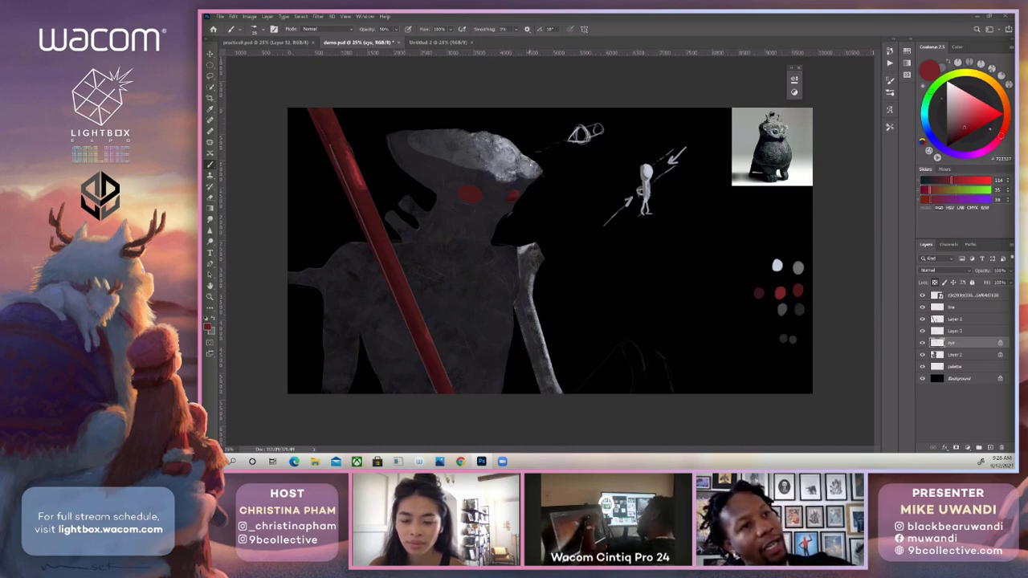
click(965, 107)
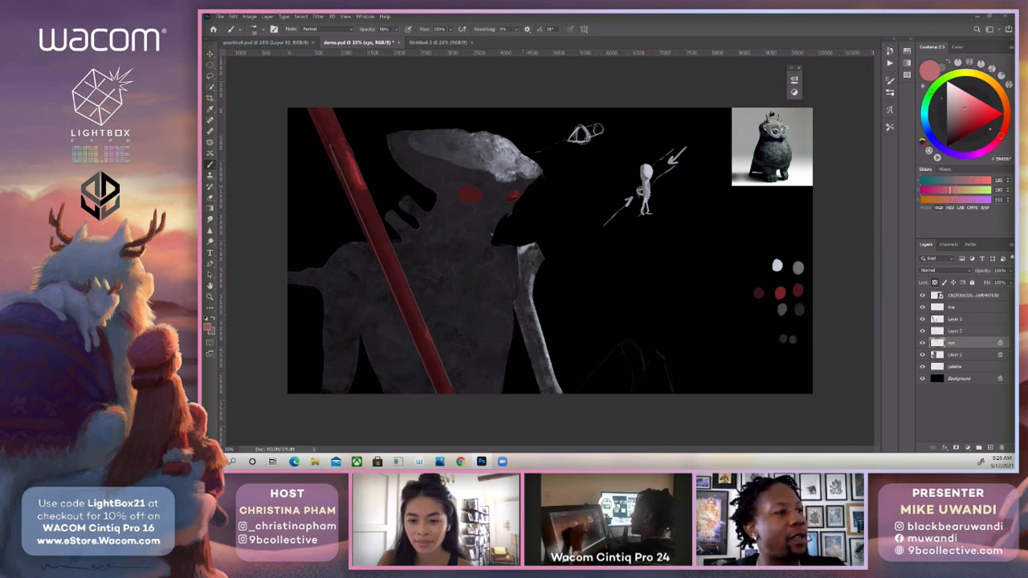
alt+click(530, 226)
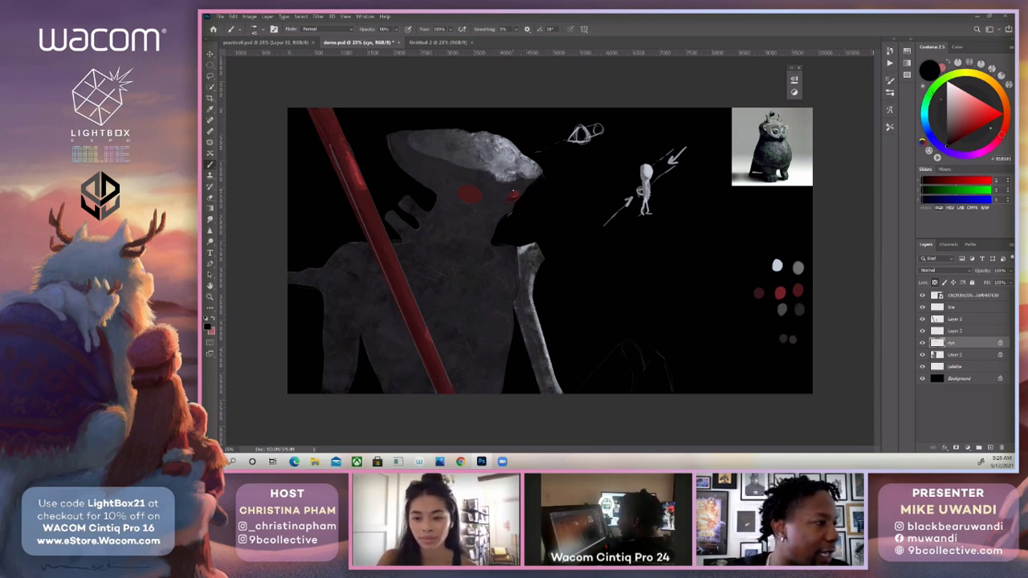
key(4)
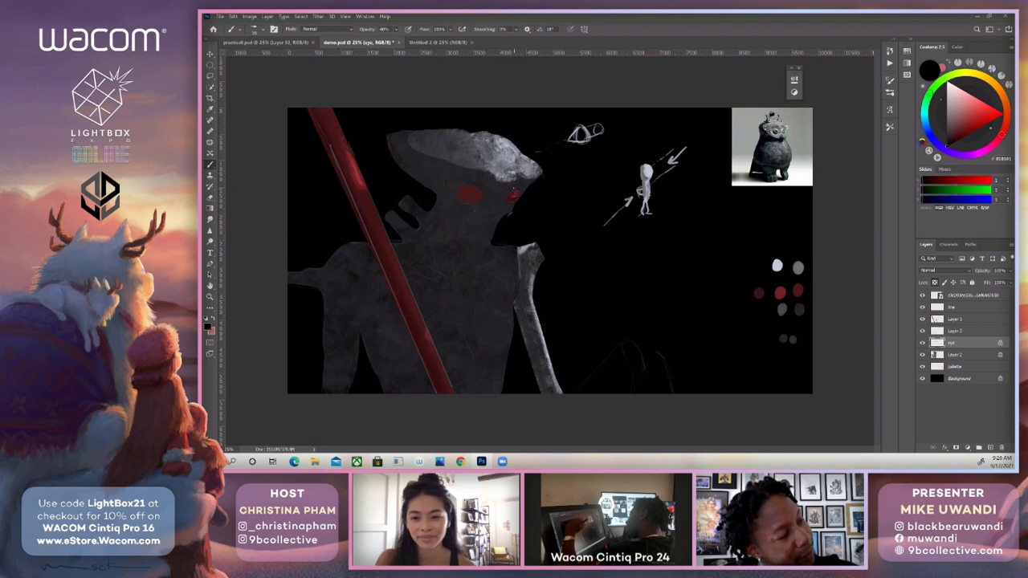
Refine the small eye with palette red, a paler pink glint and dark reds sampled around the eye.
alt+click(781, 293)
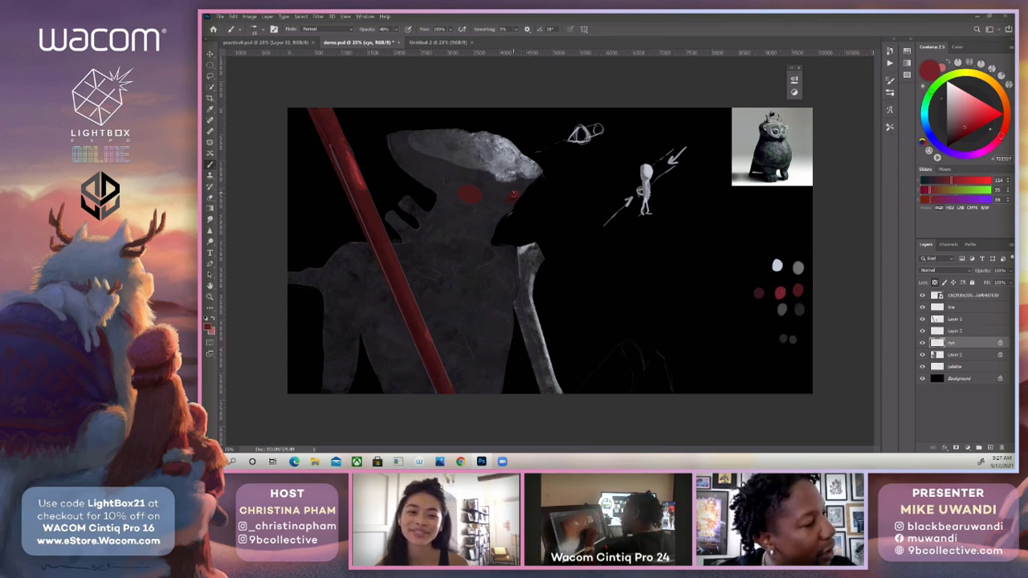
alt+click(518, 192)
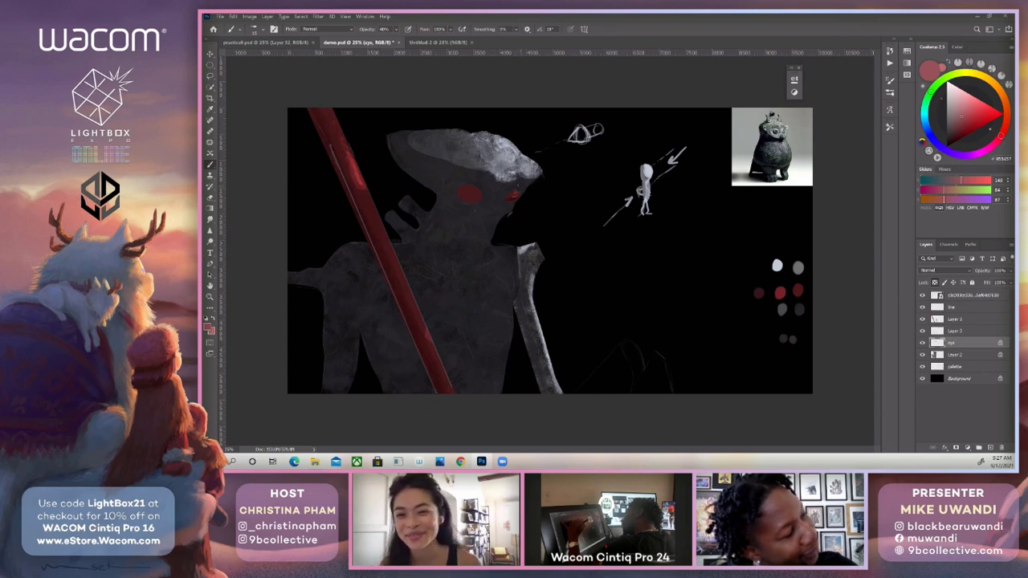
click(957, 102)
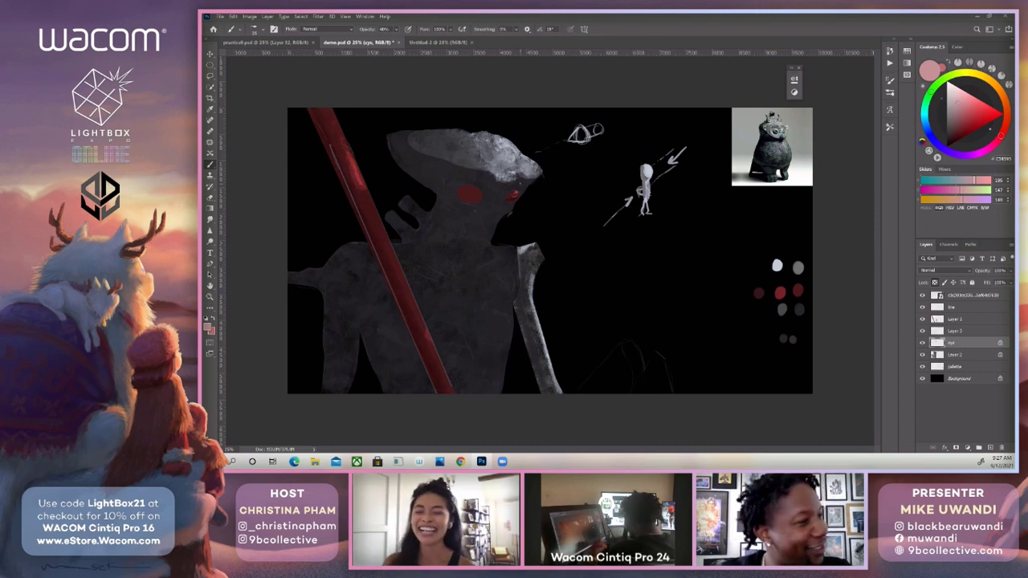
alt+click(519, 199)
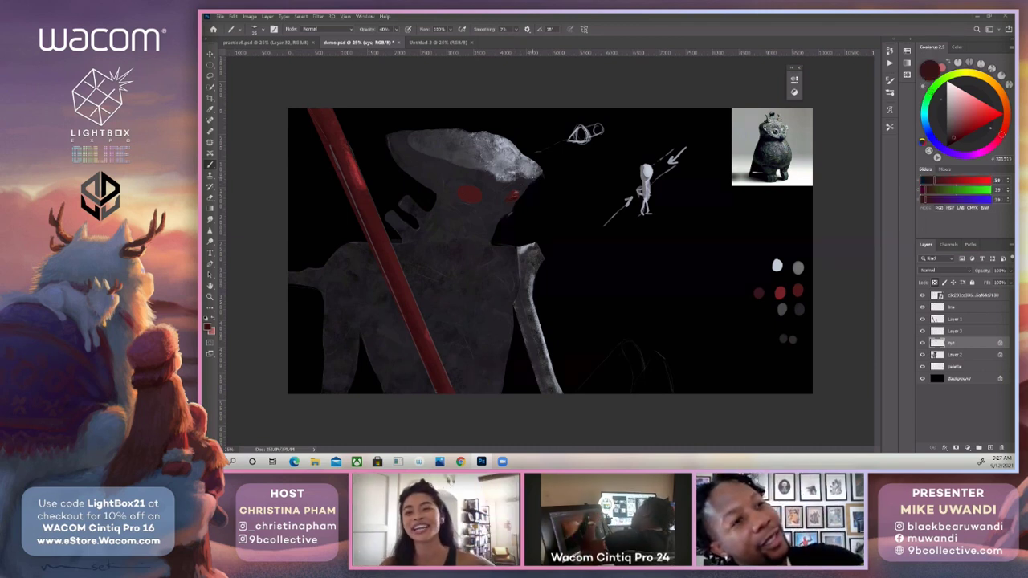
alt+click(519, 198)
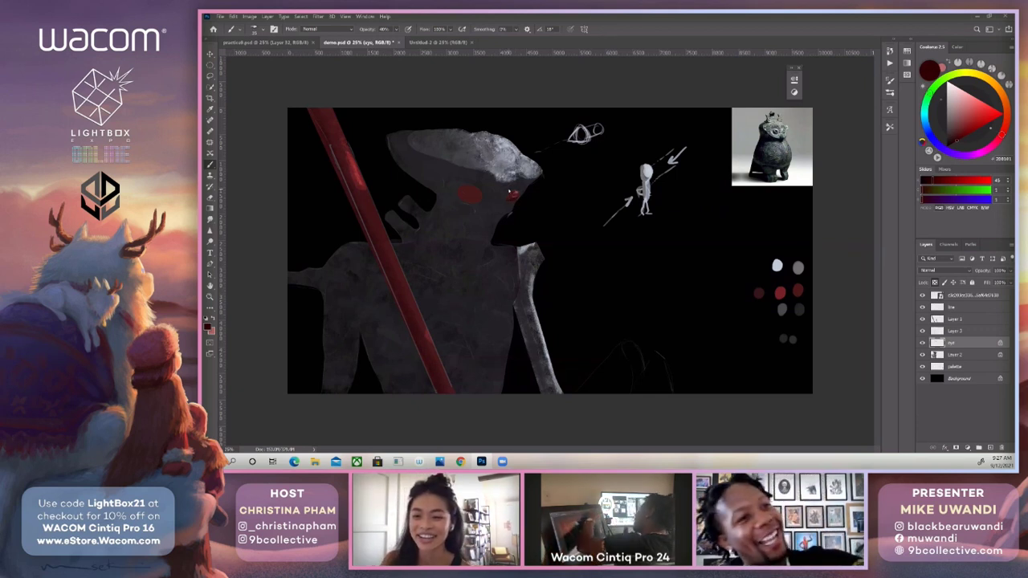
alt+click(509, 192)
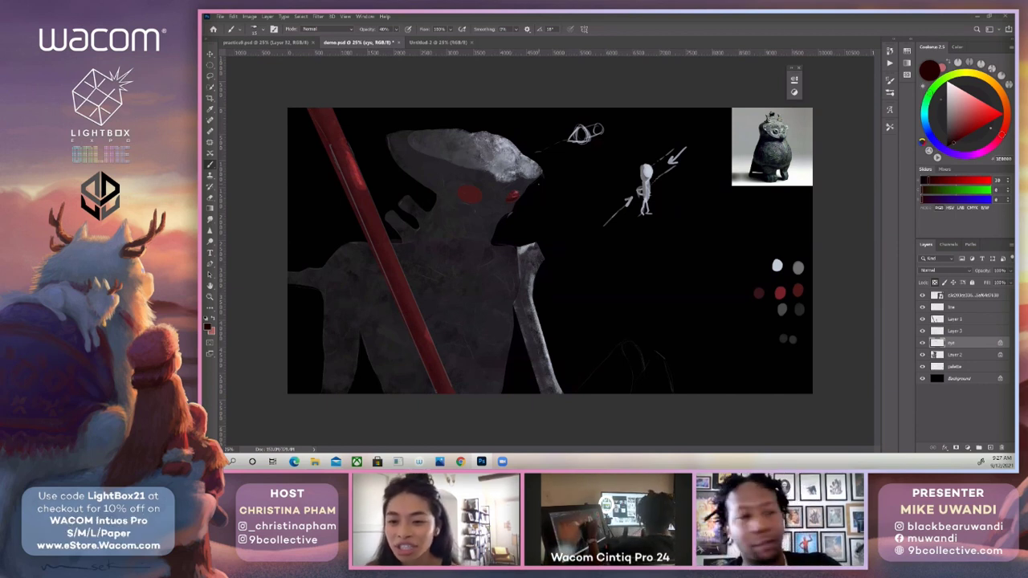
Shade the large eye with the dark red palette swatch, using the omnislash2 brush enlarged to 200 px.
alt+click(756, 287)
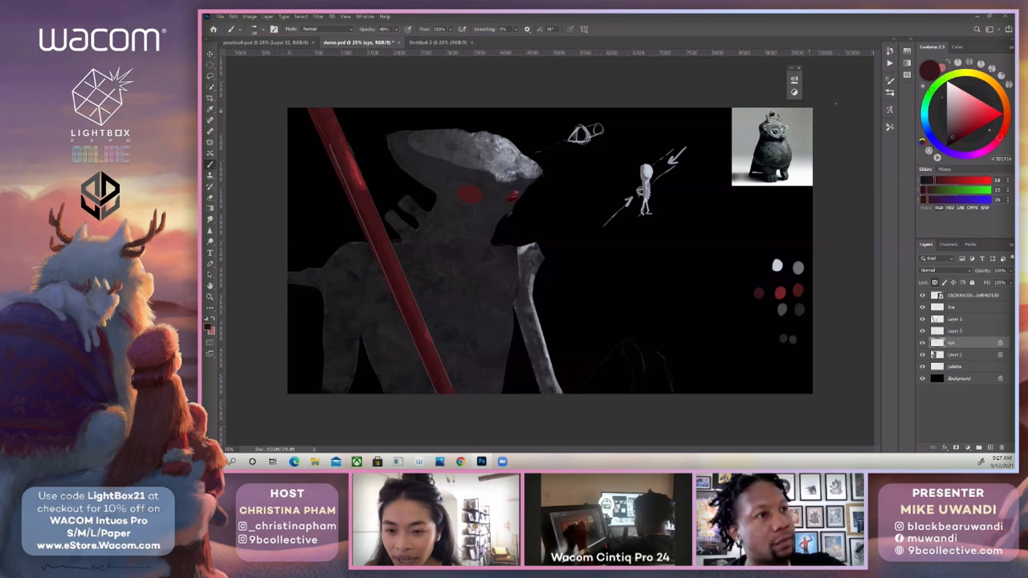
click(890, 93)
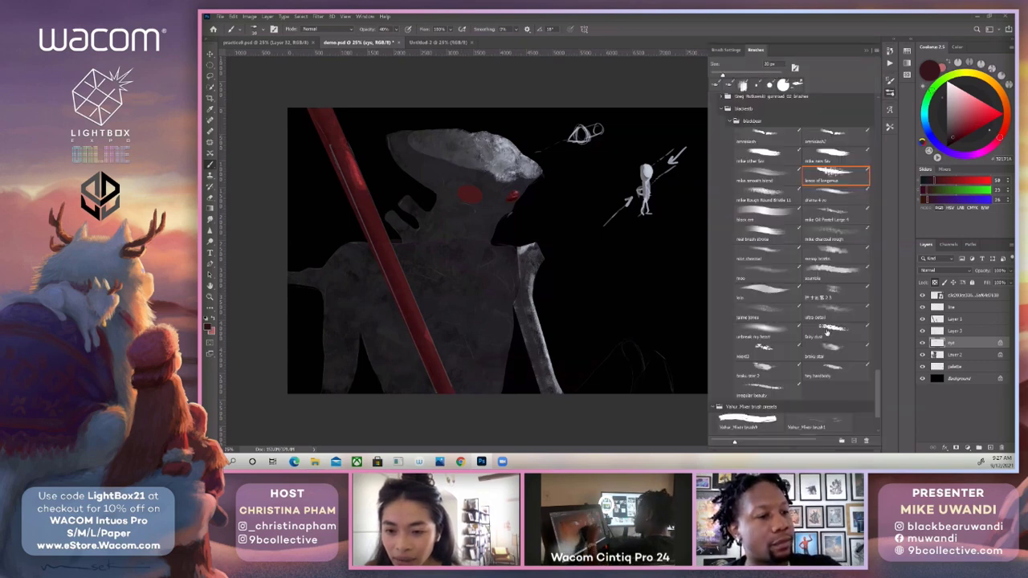
click(830, 137)
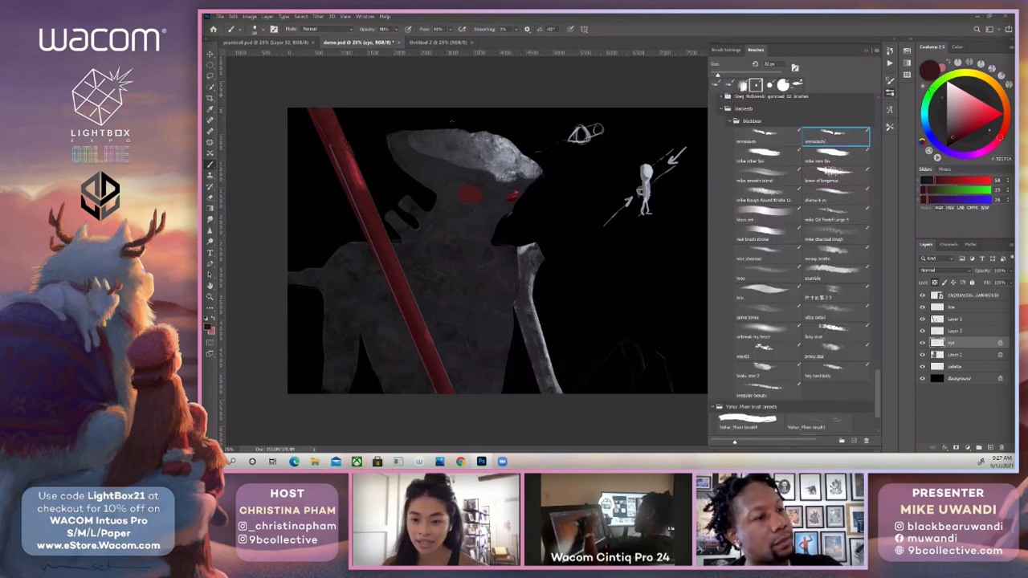
key(bracketright)
key(bracketright)
key(bracketright)
key(bracketright)
key(bracketright)
key(bracketright)
drag(461, 187, 462, 191)
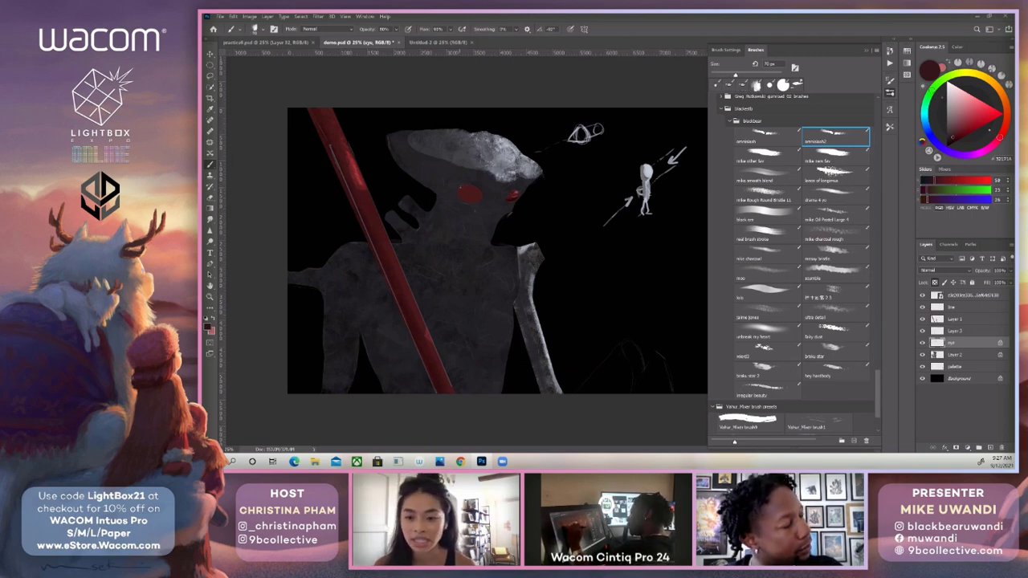
key(bracketright)
key(bracketright)
key(bracketright)
key(bracketright)
key(bracketright)
key(bracketright)
key(bracketright)
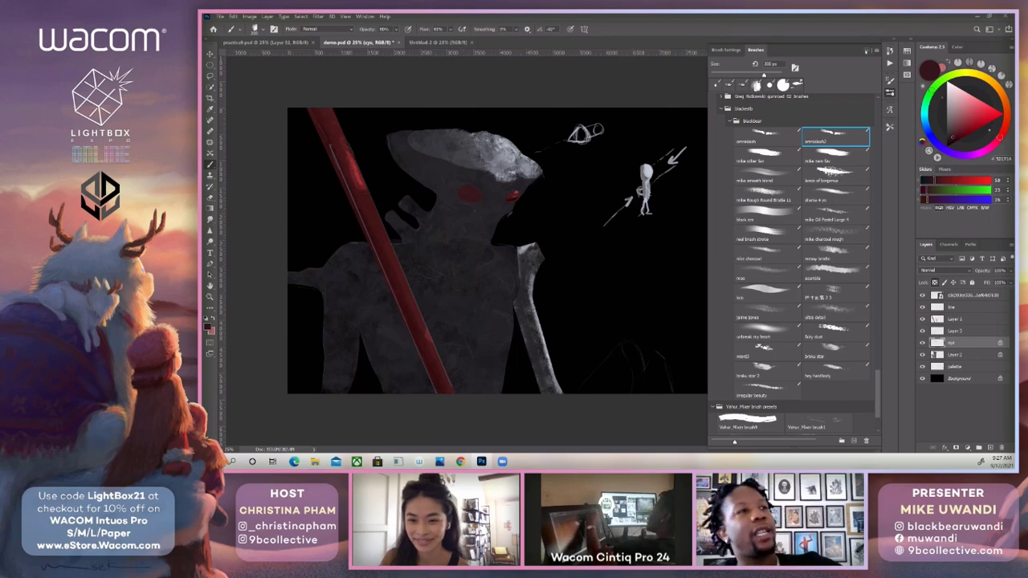
click(866, 50)
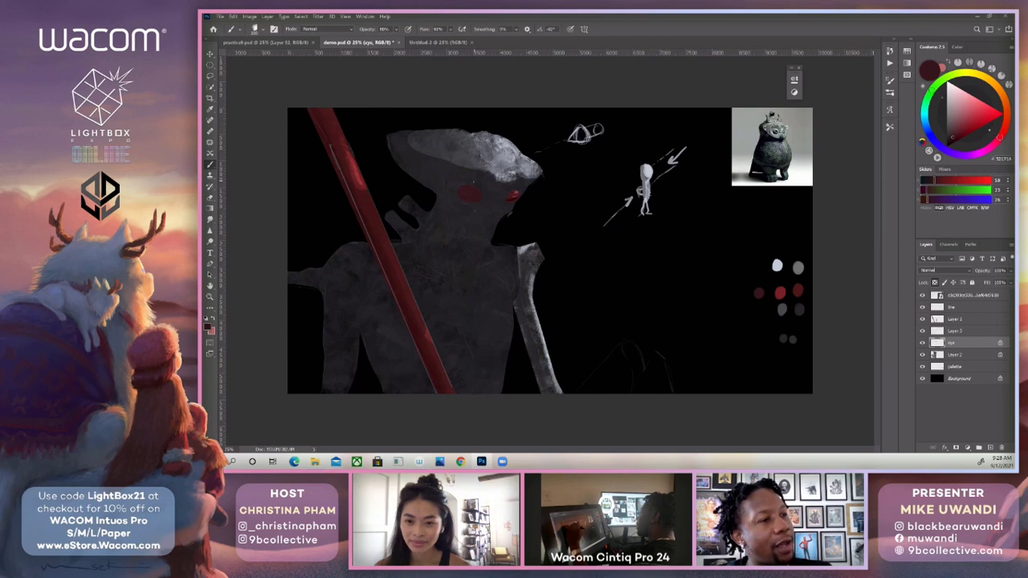
Model the large eye's form with the red palette swatch and darker reds sampled from the eye area.
alt+click(785, 291)
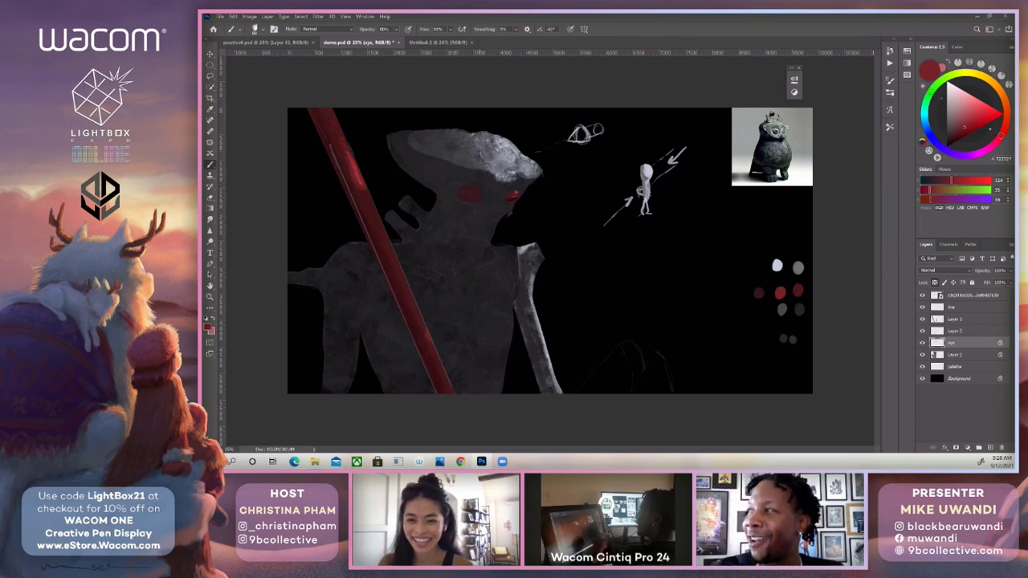
alt+click(480, 193)
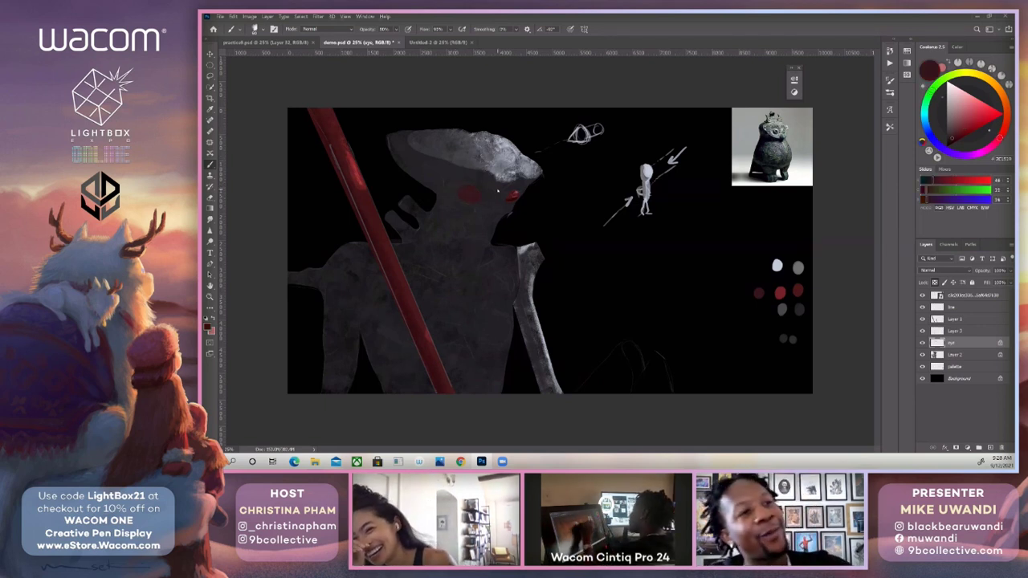
alt+click(496, 189)
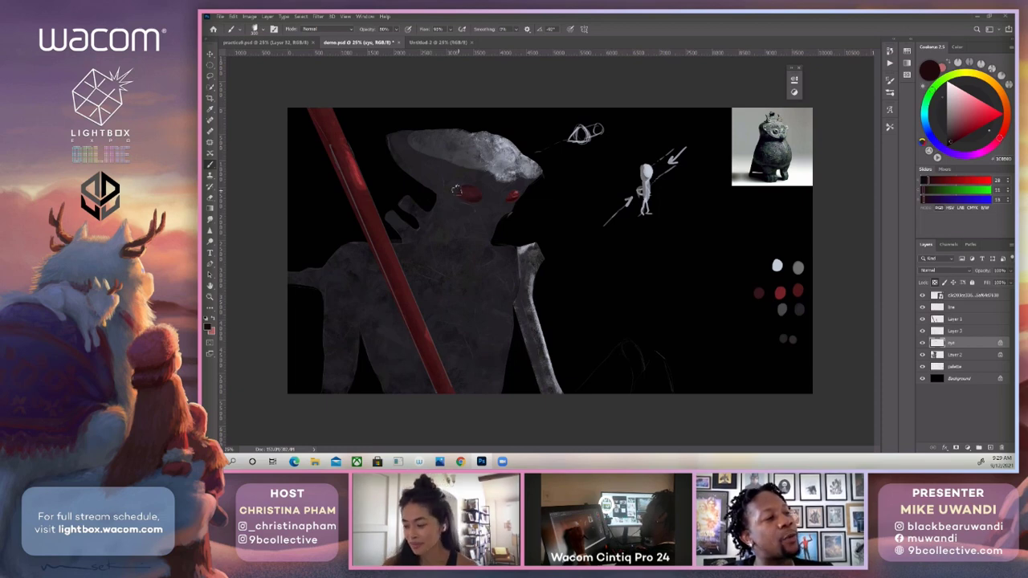
Return to the textured speckled brush and detail the large eye with sampled dark red and a lighter muted red.
click(890, 92)
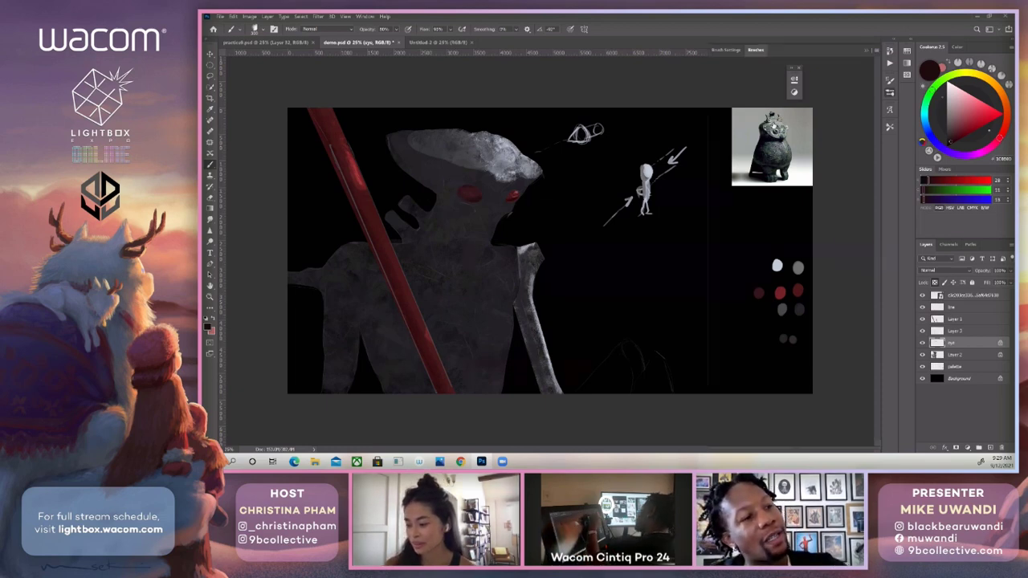
click(829, 175)
click(867, 51)
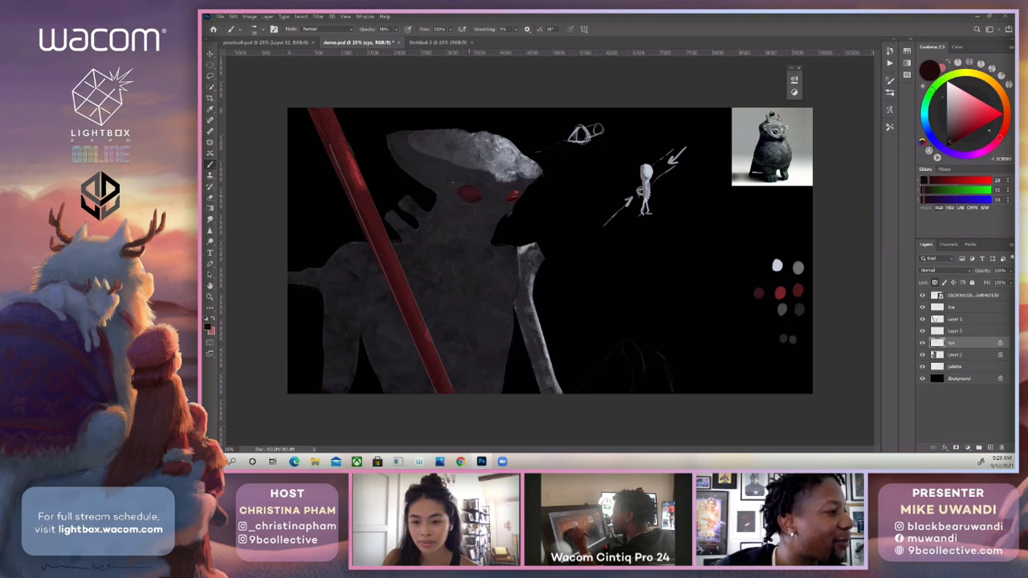
alt+click(480, 180)
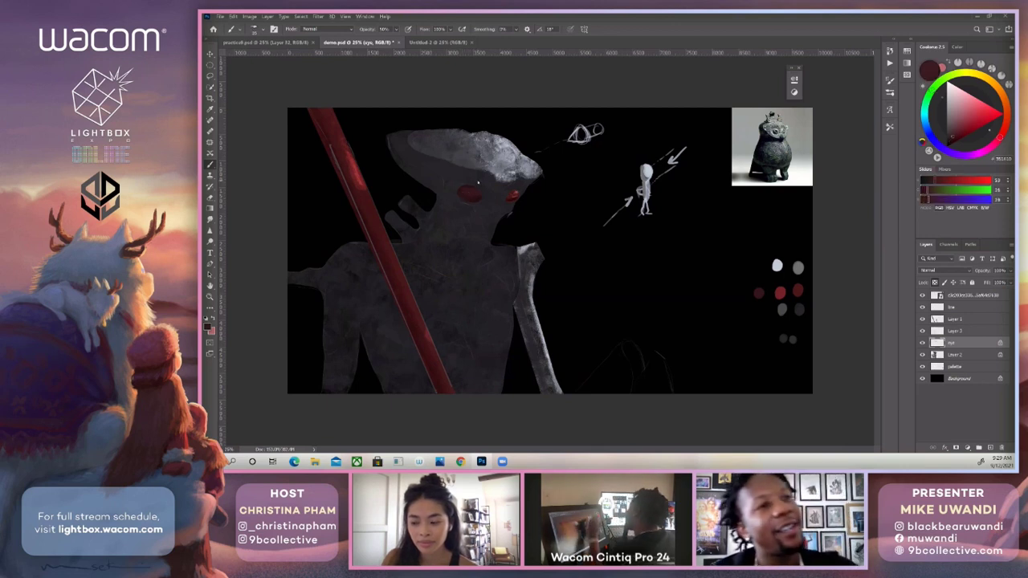
click(955, 130)
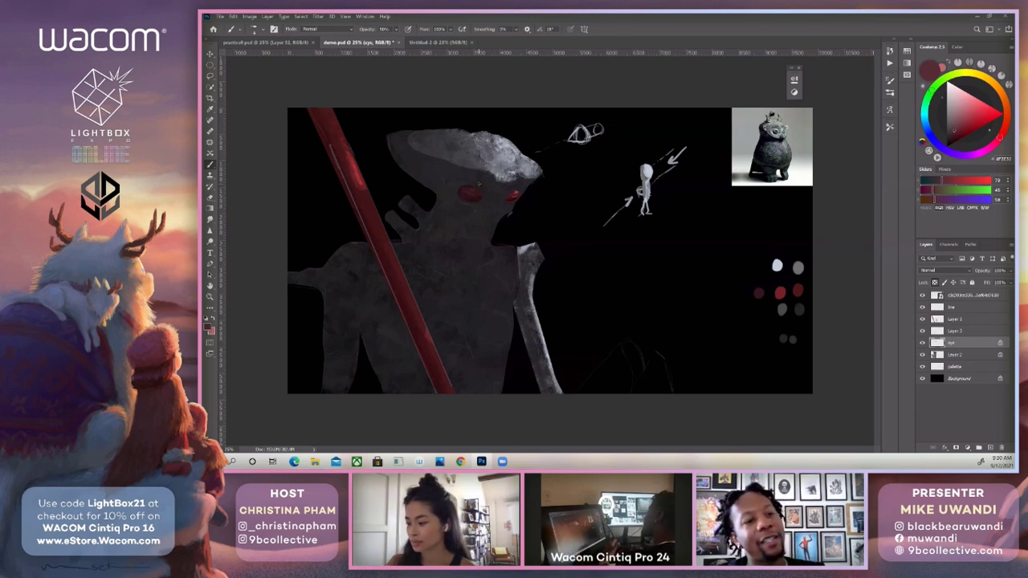
Hide and show the eye layer repeatedly to compare the head with and without the painted eyes.
click(923, 344)
click(923, 344)
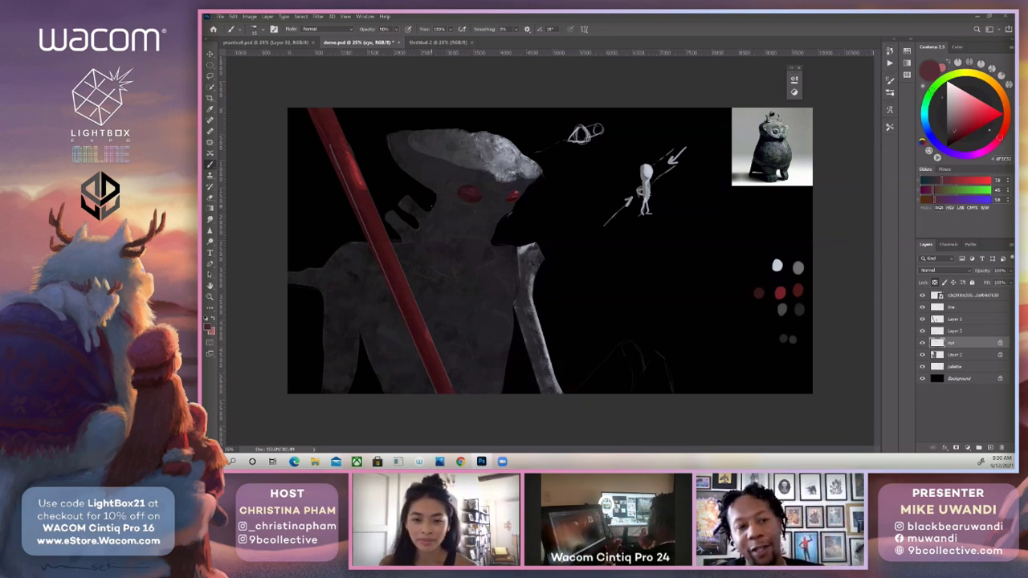
click(923, 343)
click(923, 343)
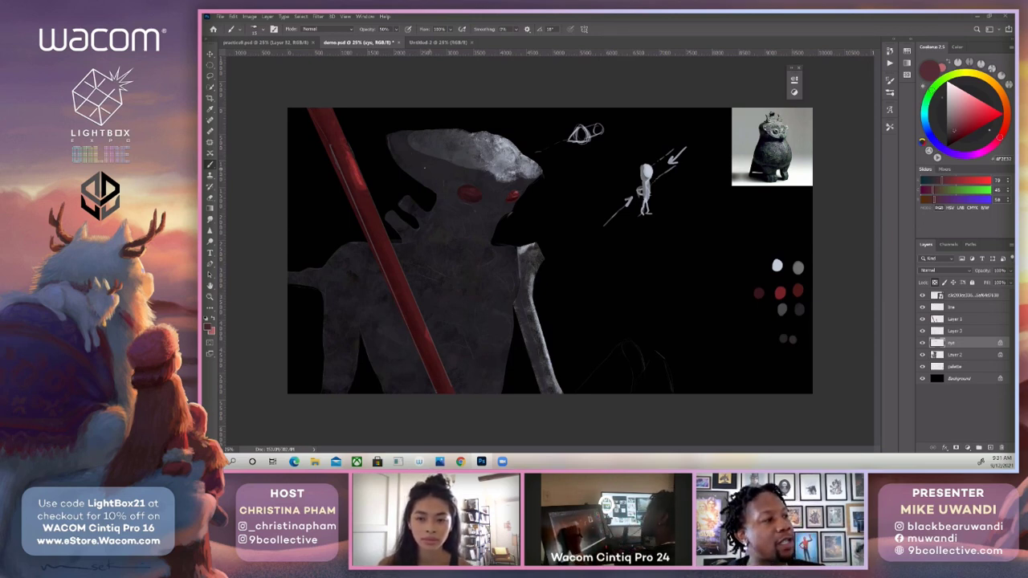
Check the painting's values in the grayscale proof view, and return to full colour.
key(ctrl+y)
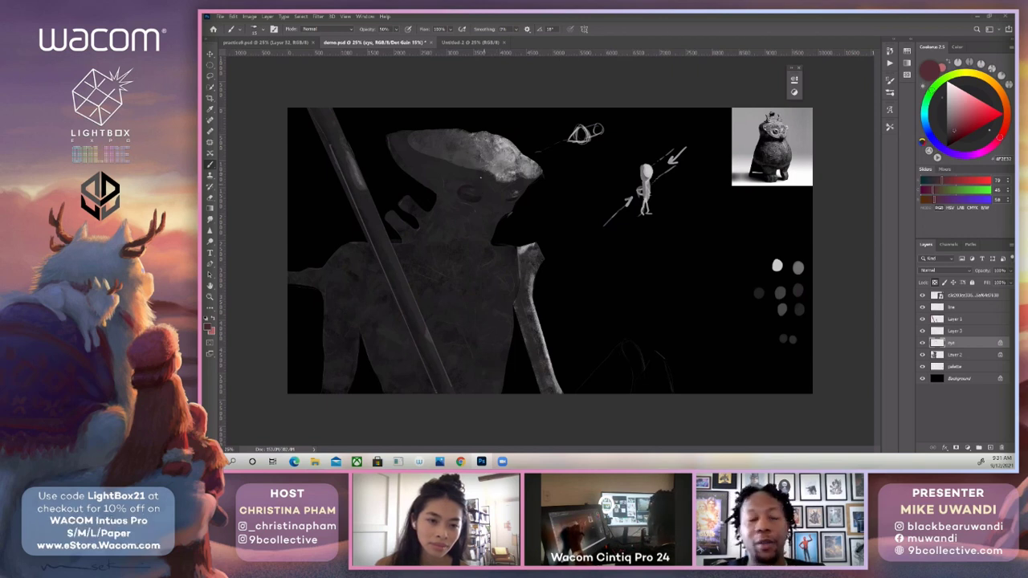
click(923, 330)
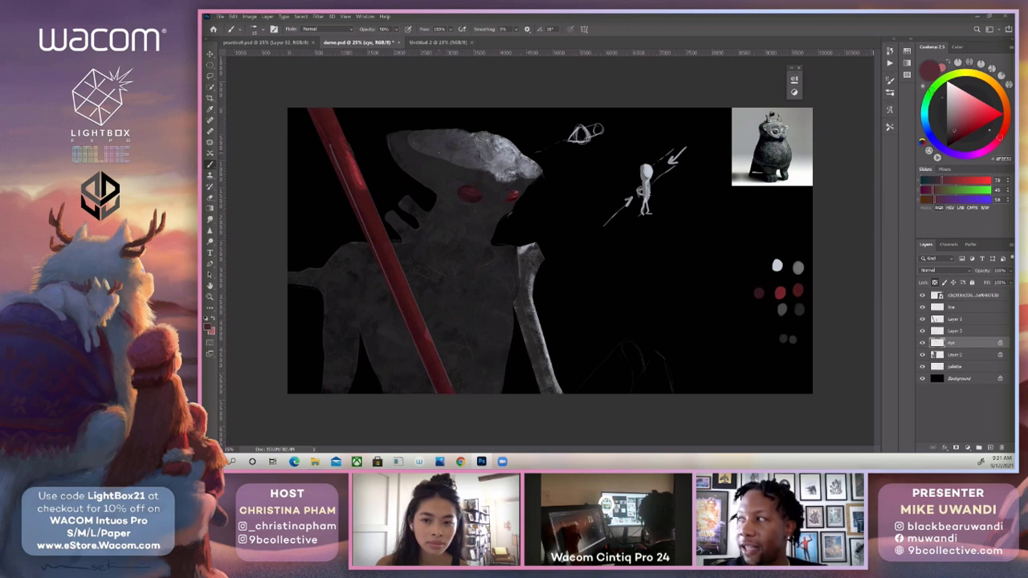
Make Layer 2 active and sample the dark grey palette swatches as painting colours.
alt+click(543, 225)
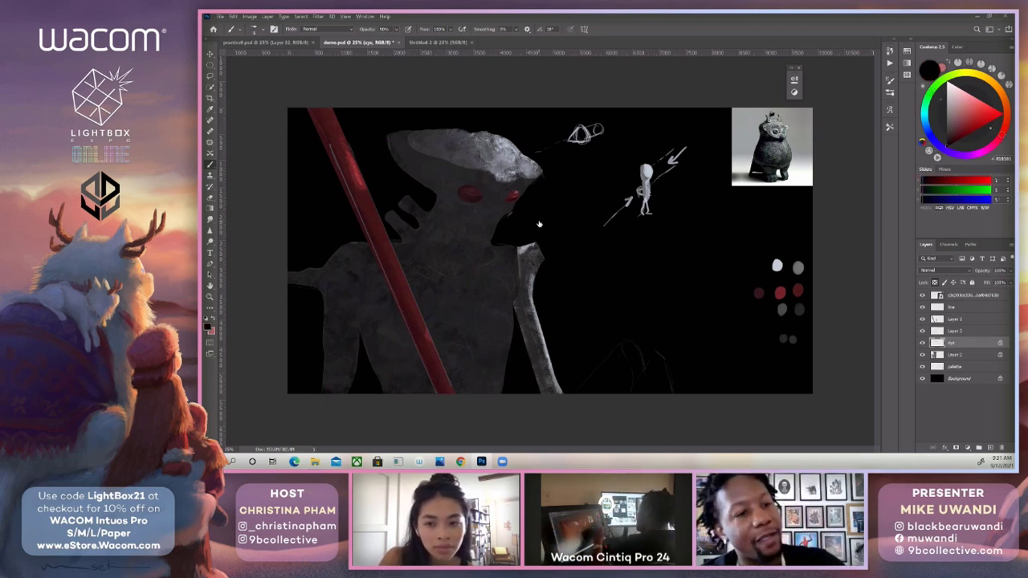
click(953, 355)
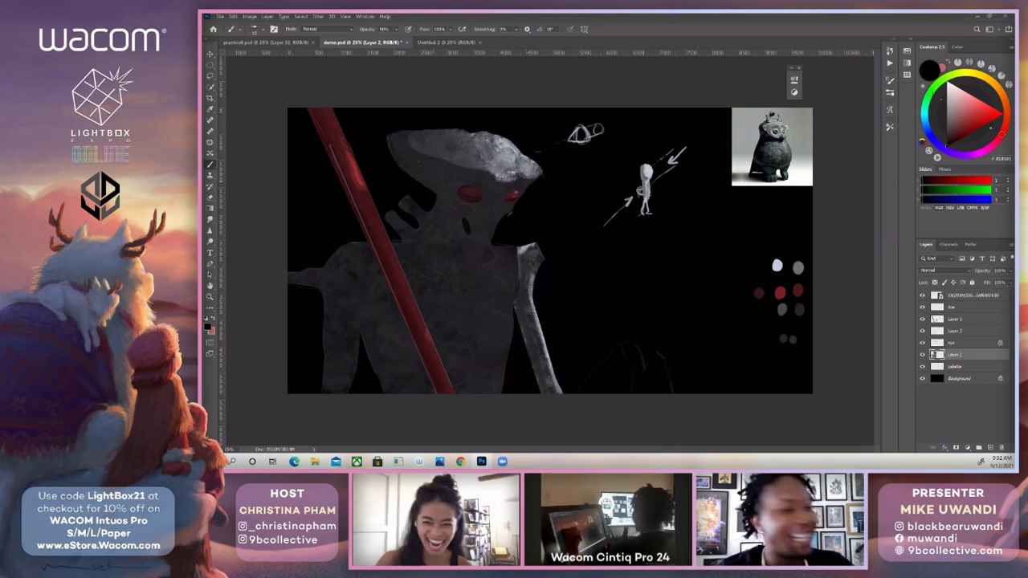
alt+click(798, 310)
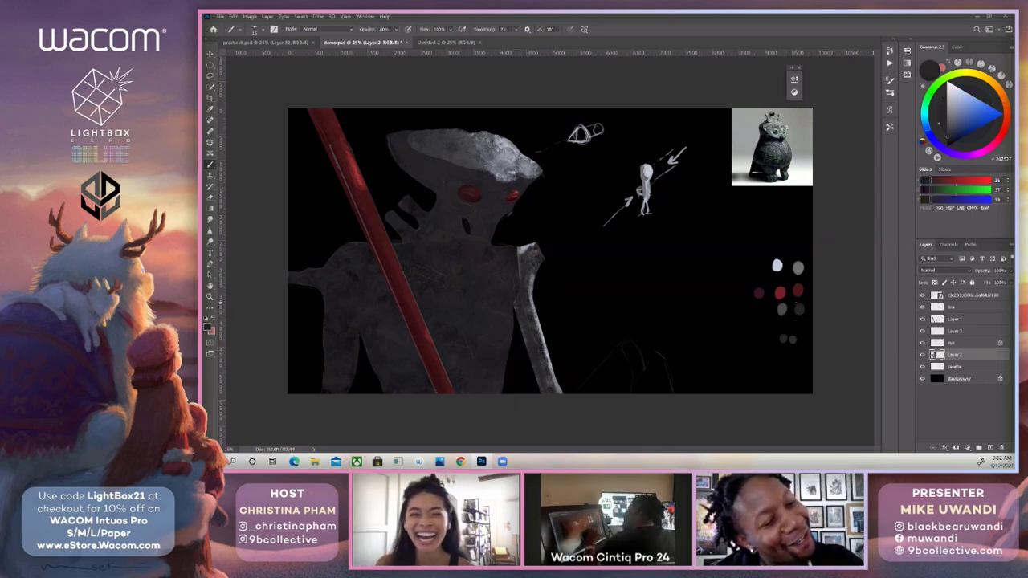
alt+click(785, 339)
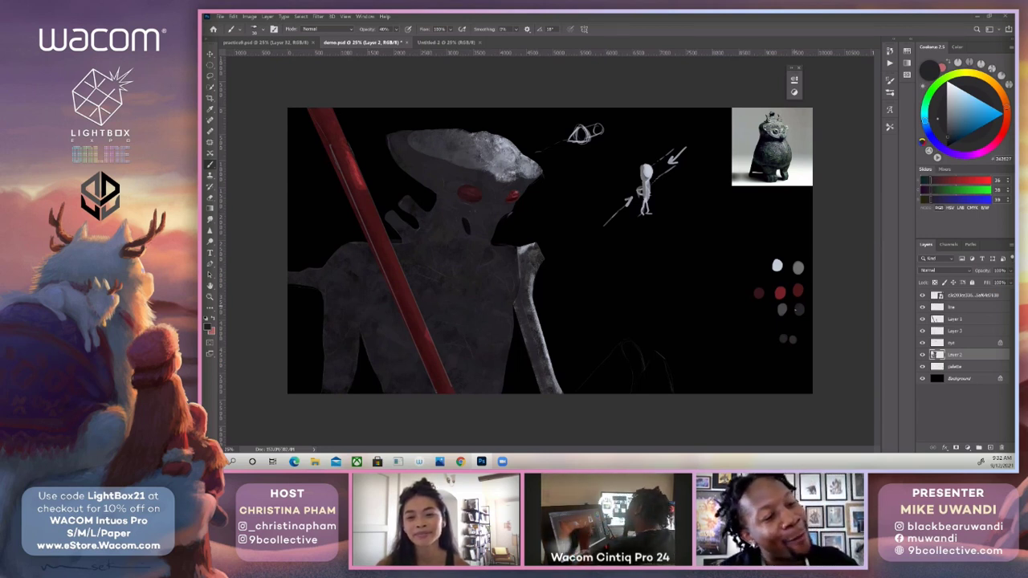
alt+click(802, 309)
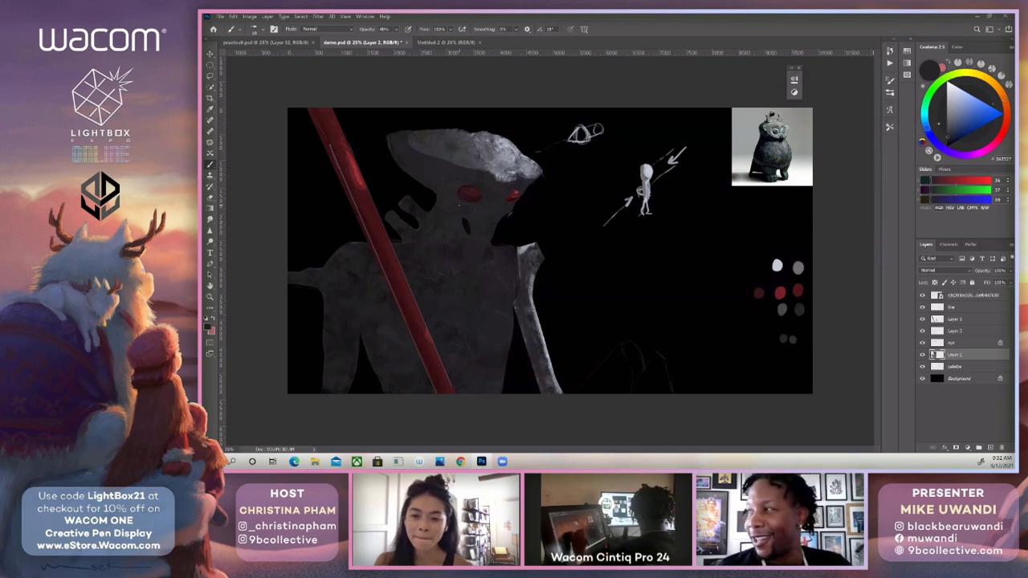
Switch to a smooth brush and lay a light grey stroke inward from the shoulder, using a tone sampled from the lit head.
alt+click(524, 245)
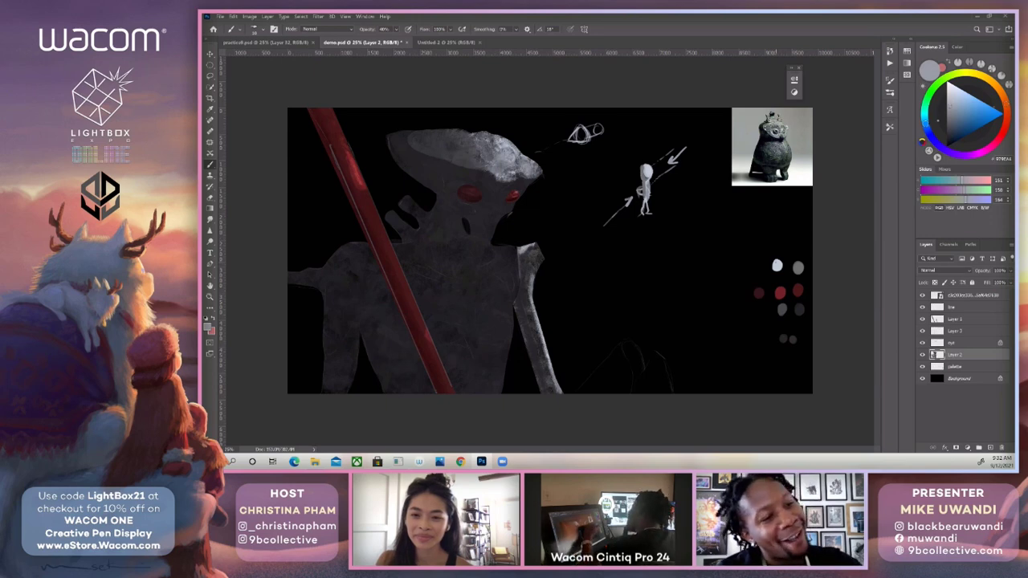
alt+click(778, 265)
click(890, 92)
click(760, 293)
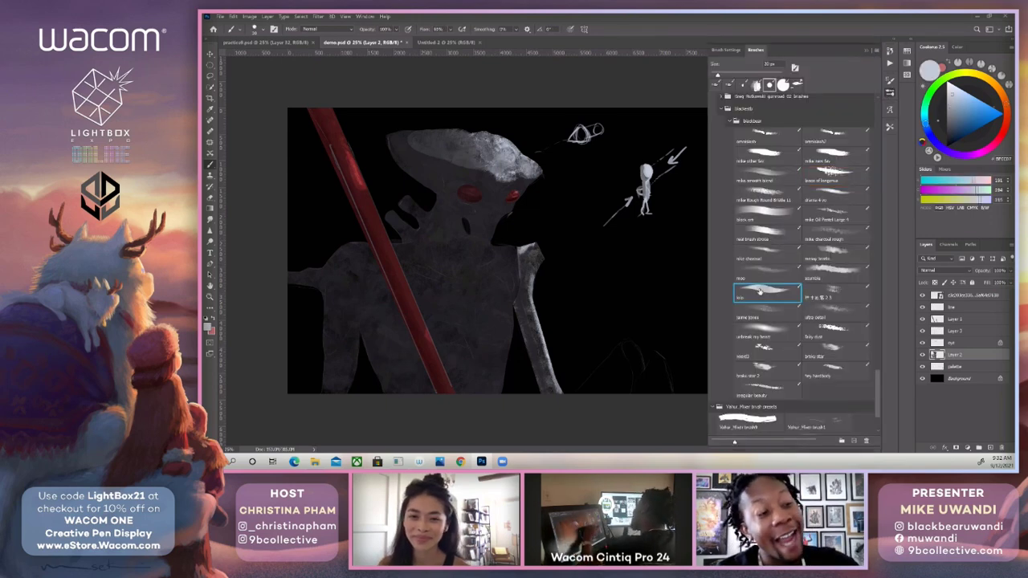
click(866, 50)
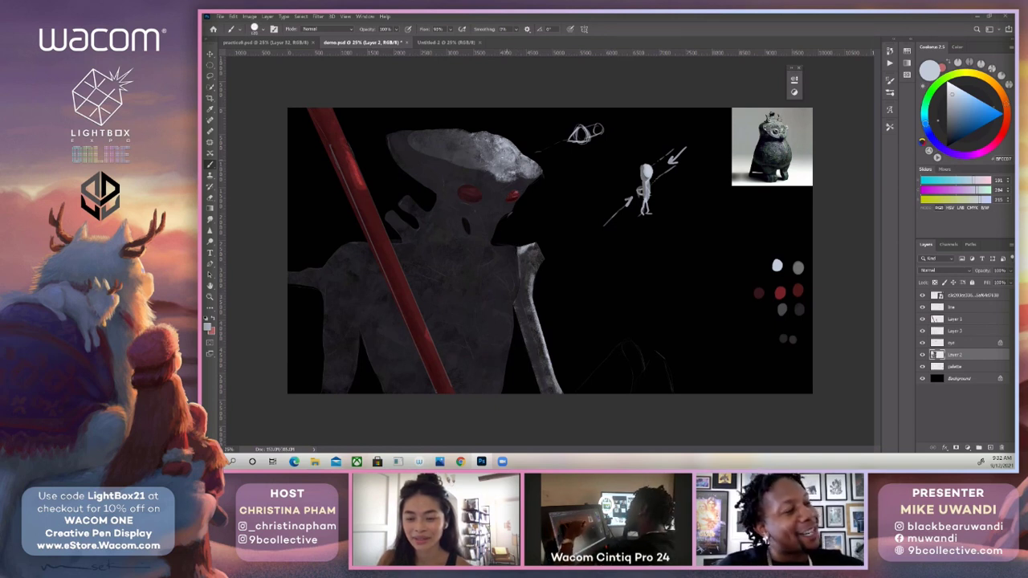
alt+click(517, 148)
drag(524, 253, 493, 269)
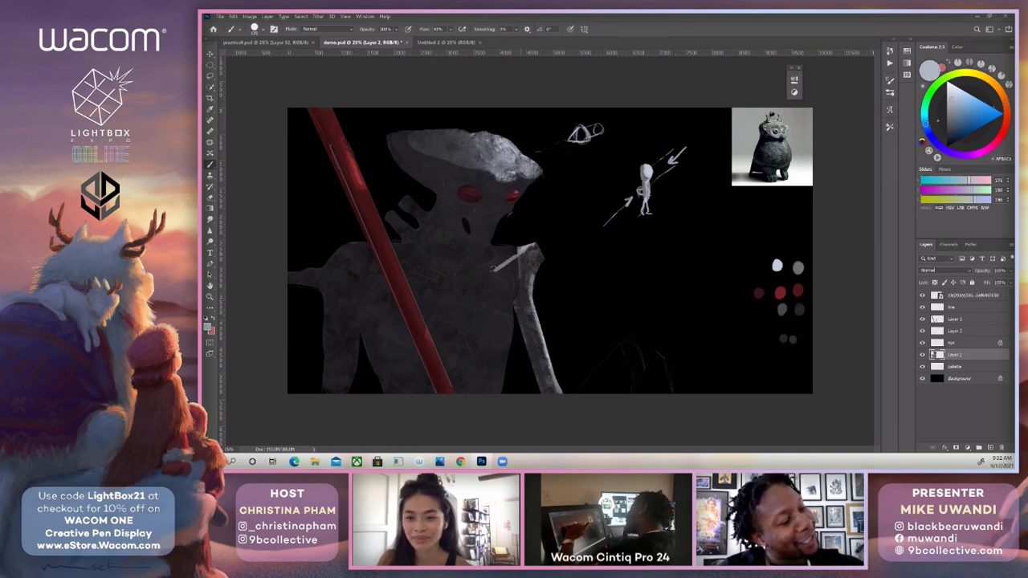
Slightly raise the hue and saturation jitter in the smooth brush's Color Dynamics settings.
click(890, 80)
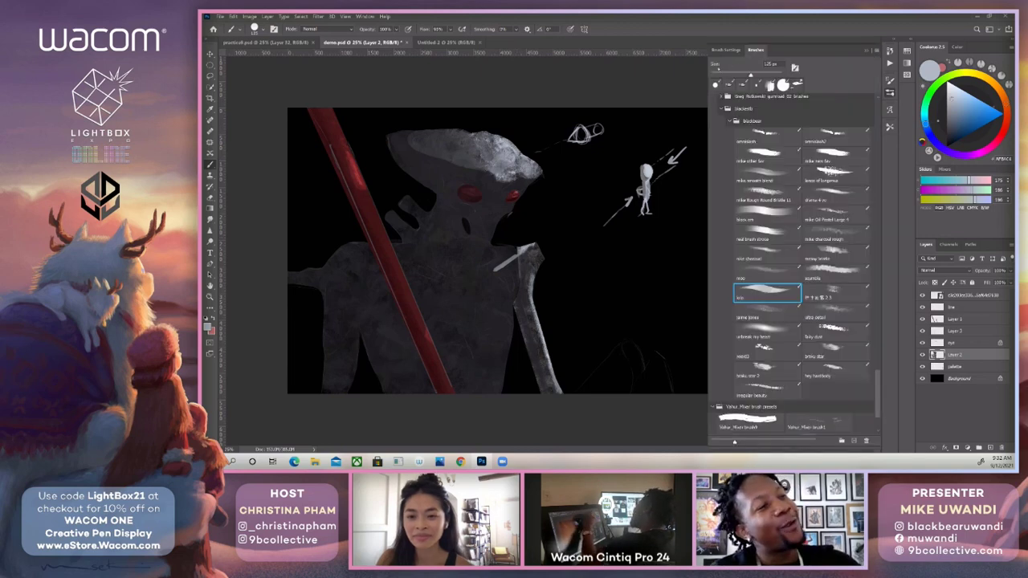
click(723, 50)
click(718, 119)
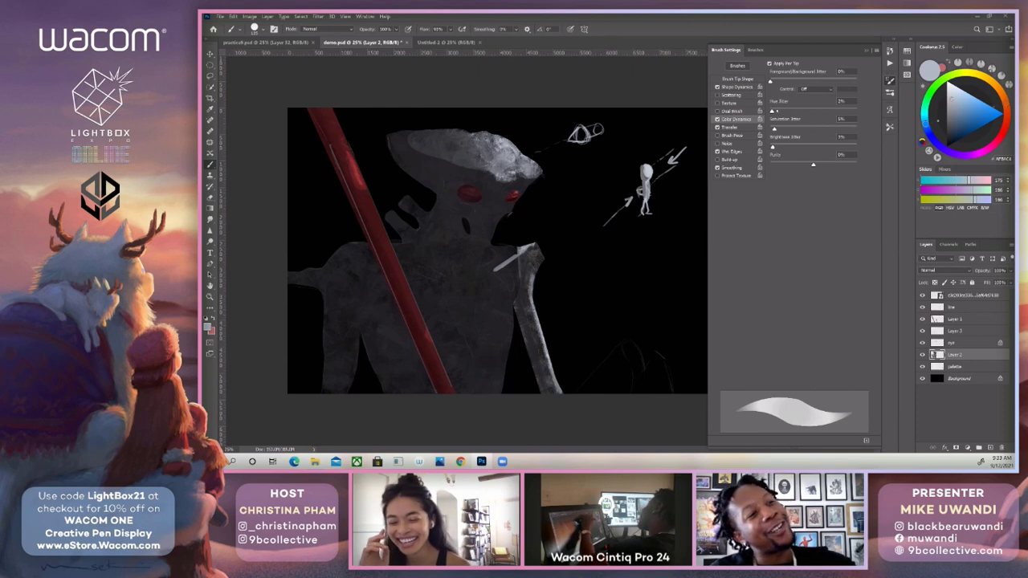
drag(775, 111, 779, 111)
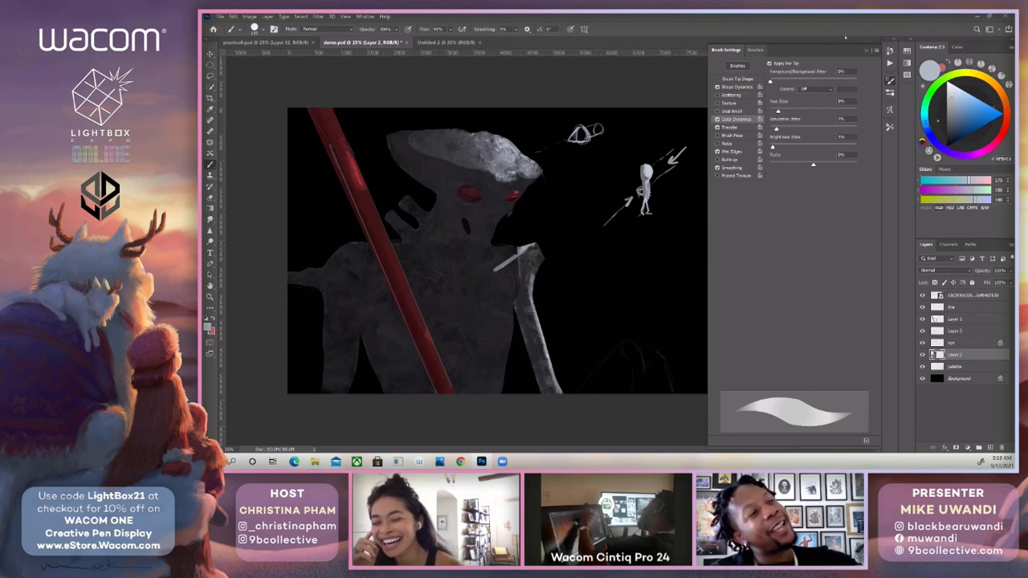
key(F5)
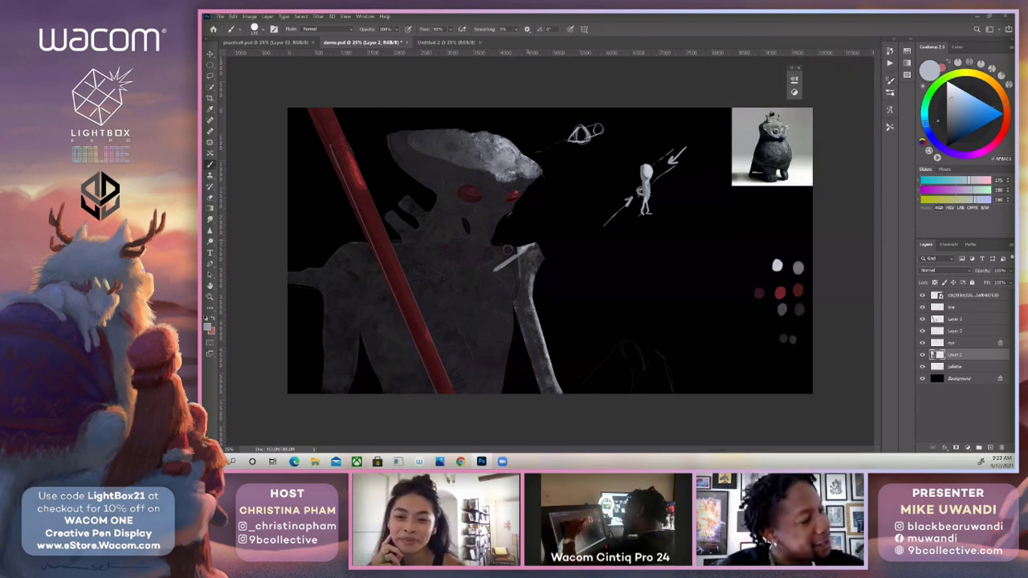
Block in the light grey collarbone plane from the shoulder to the base of the neck, tapering it into a thin downward tip.
mouse_move(516, 252)
mouse_down()
mouse_move(499, 266)
mouse_move(517, 249)
mouse_move(494, 247)
mouse_move(479, 274)
mouse_move(503, 257)
mouse_move(480, 281)
mouse_up()
key(bracketleft)
key(bracketleft)
key(bracketright)
key(bracketright)
key(bracketleft)
key(bracketleft)
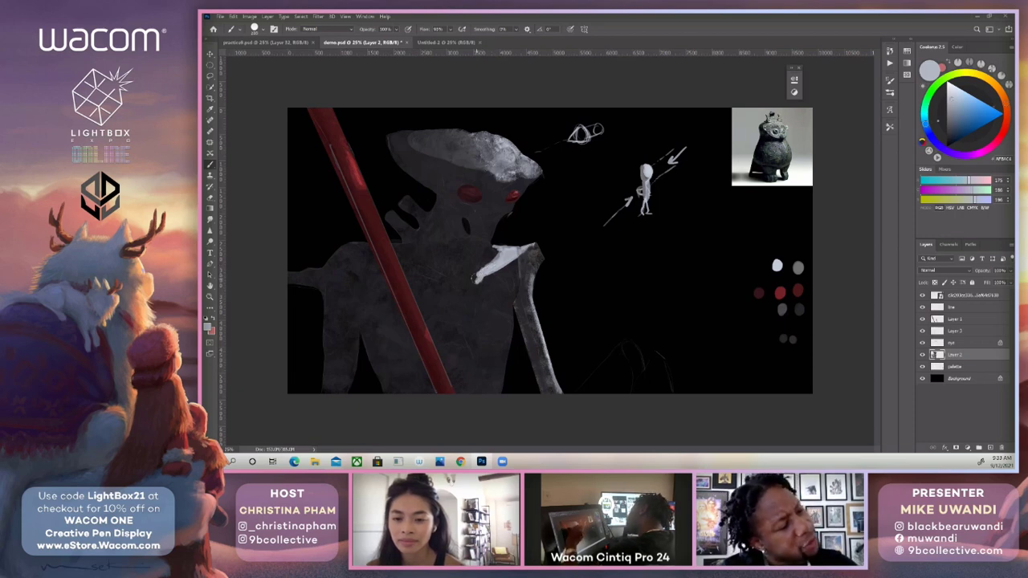
drag(478, 284, 475, 295)
Paint a faint light strip from the collarbone tip down the centre of the chest, using a larger brush at 20% opacity.
key(2)
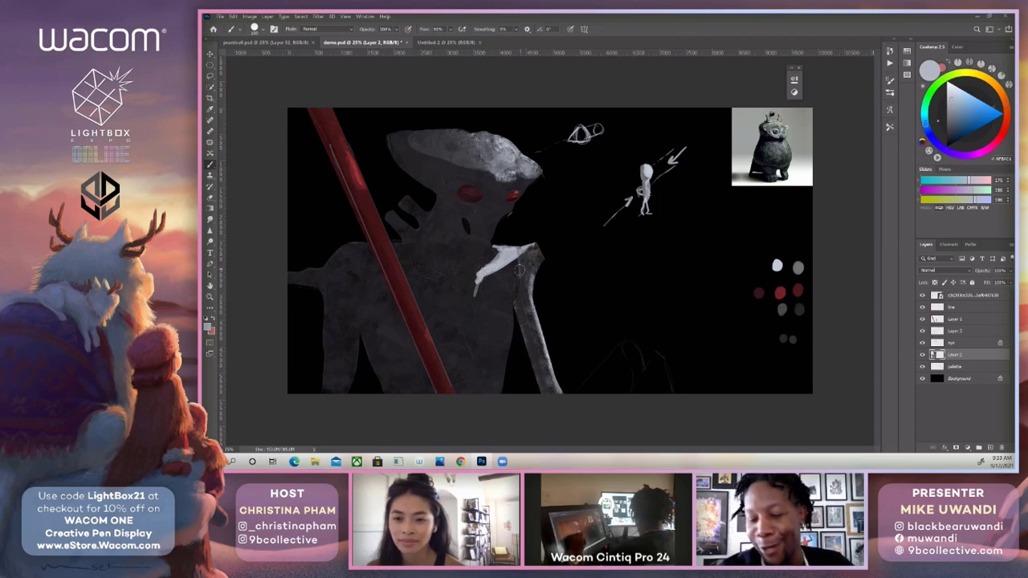
key(bracketright)
key(bracketright)
key(bracketright)
key(bracketright)
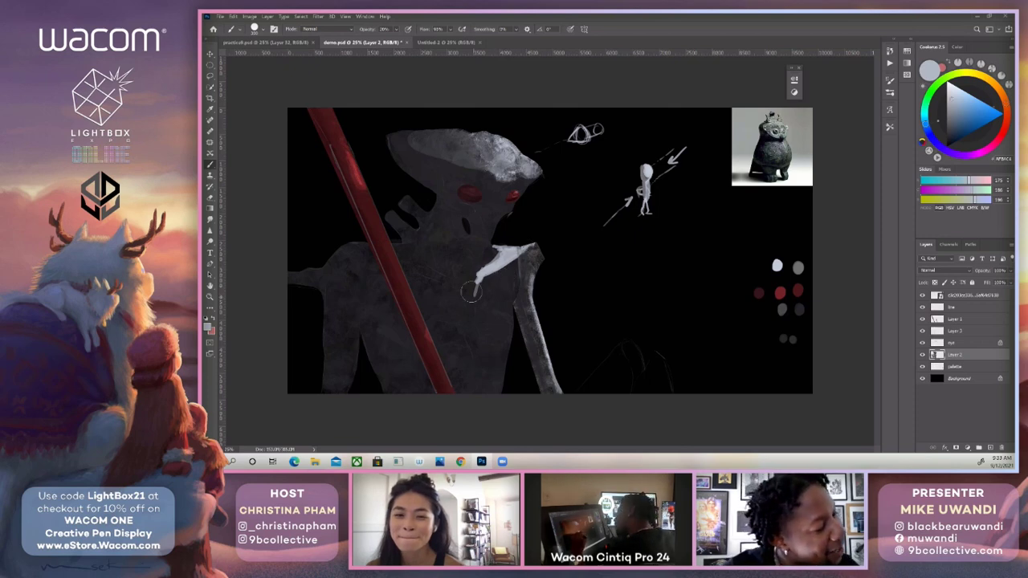
drag(476, 290, 473, 349)
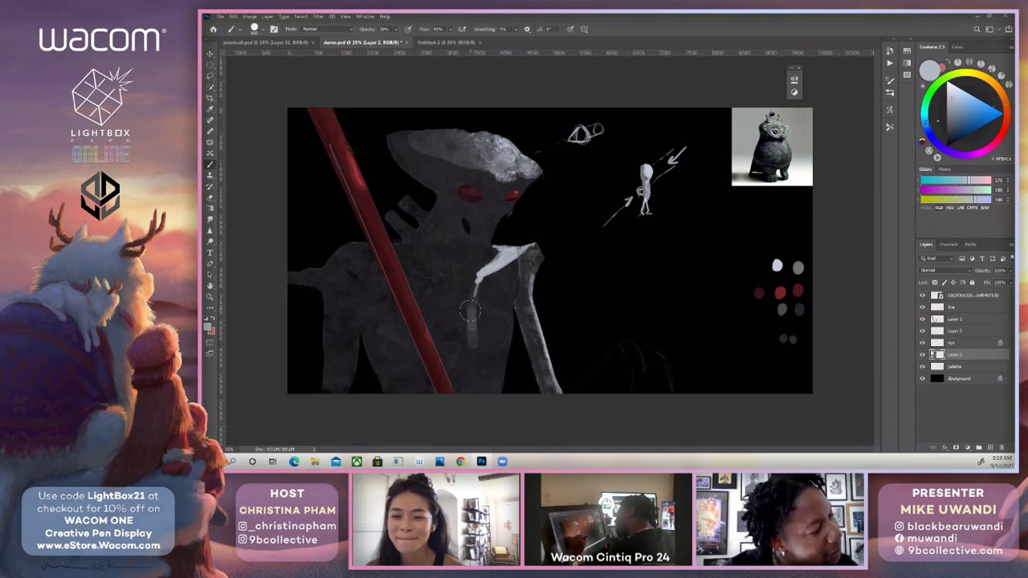
drag(470, 311, 478, 272)
Shrink the brush and add a small light accent beneath the small eye, toning it with the mid-grey palette swatch at 30% opacity.
key(bracketleft)
key(bracketleft)
key(bracketleft)
key(bracketleft)
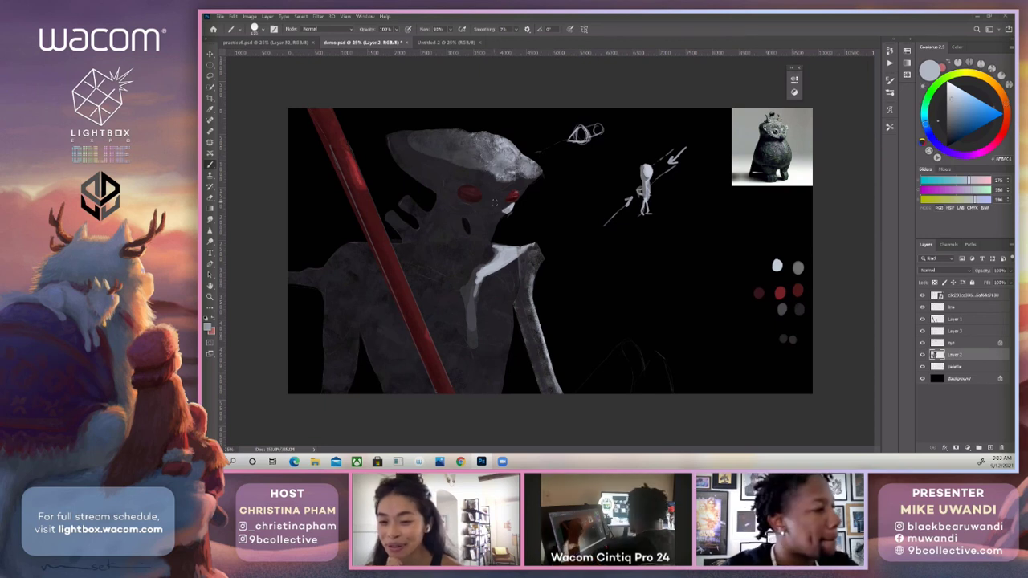
alt+click(798, 267)
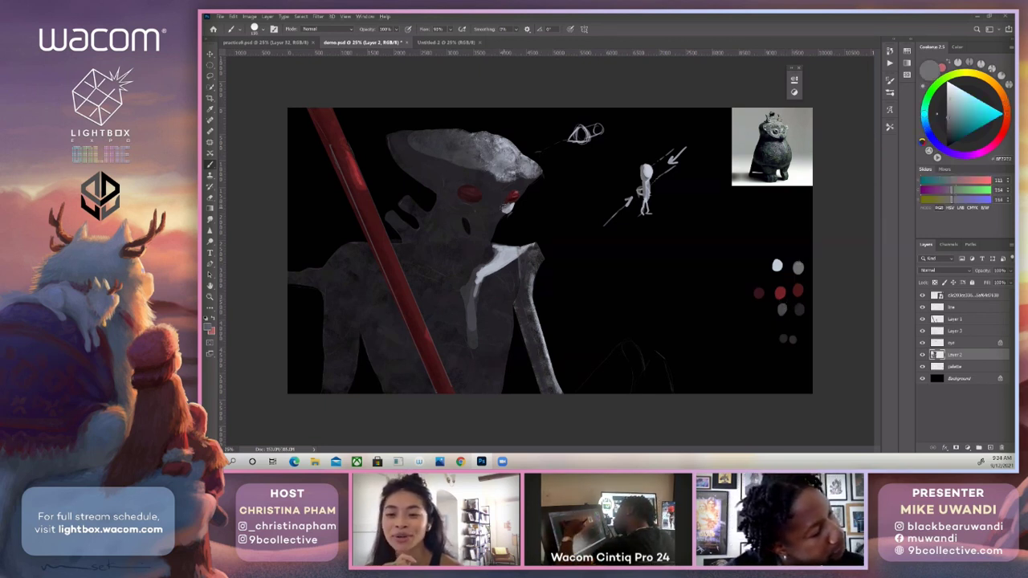
key(3)
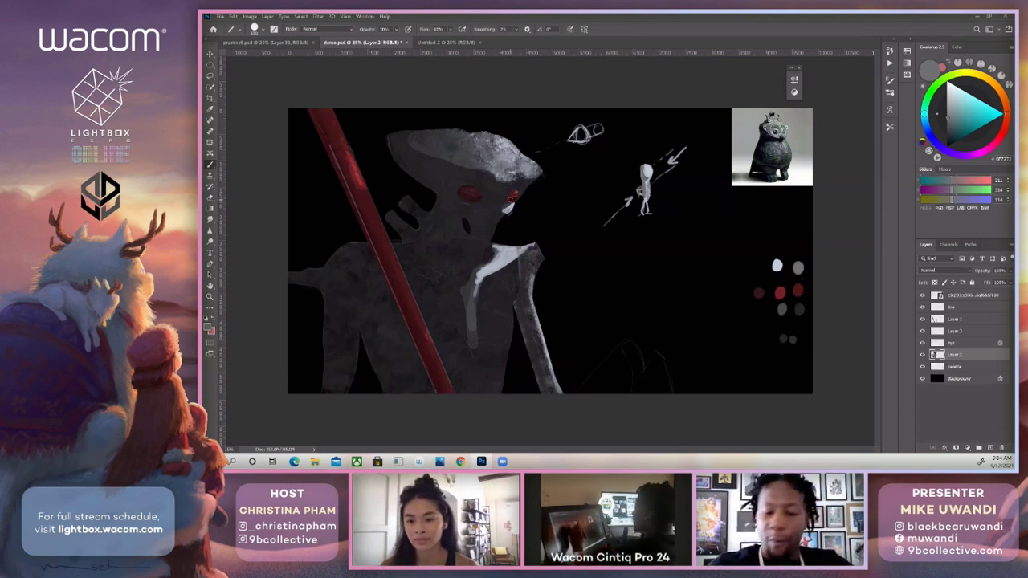
Lasso the chest area between the red staff and the arm, and choose the omnislash2 brush for painting inside it.
key(l)
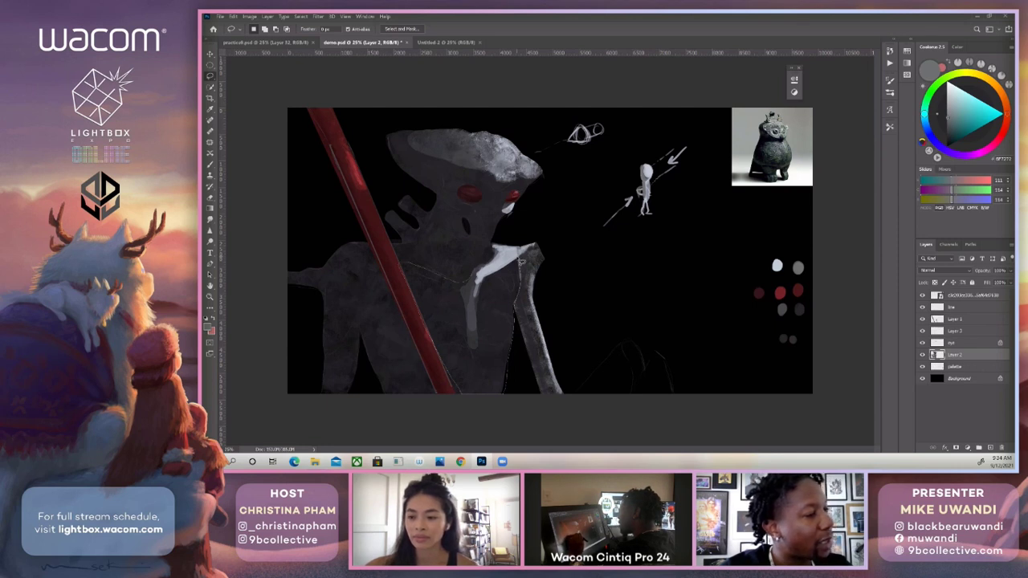
drag(522, 262, 507, 245)
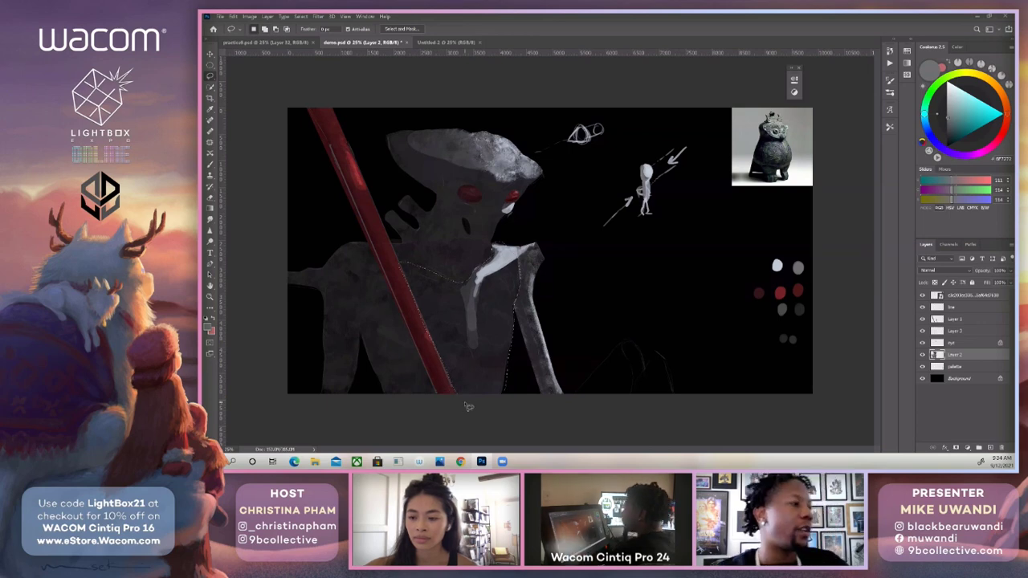
key(b)
click(890, 92)
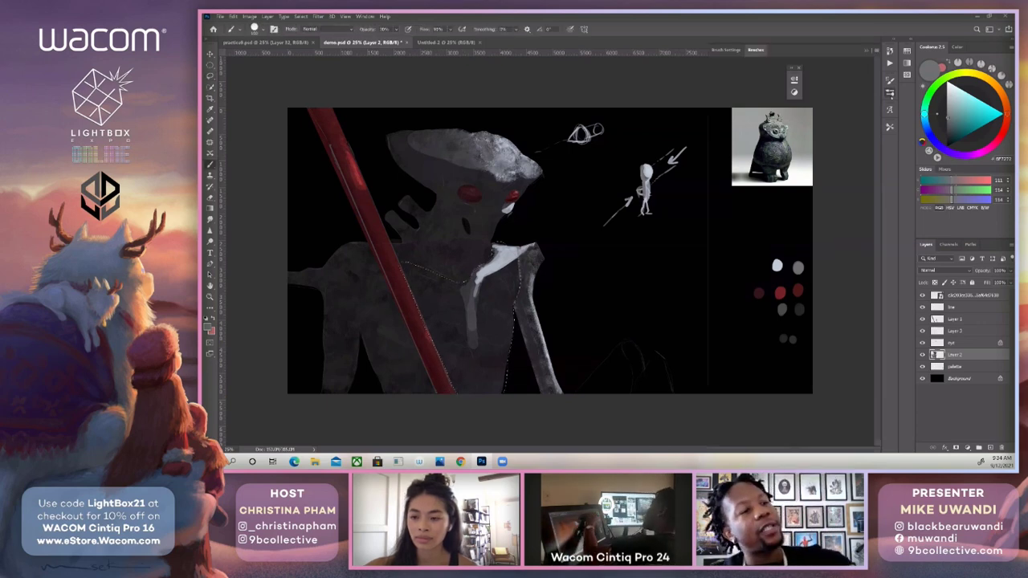
click(821, 132)
click(867, 50)
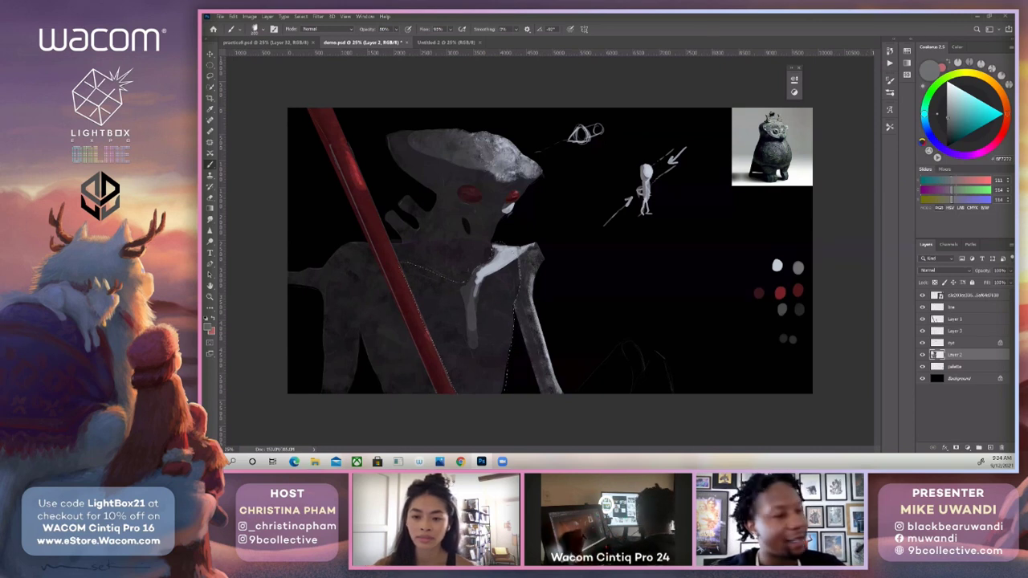
Cover the selected chest with mottled mid-grey texture, using a bluish grey sampled near the collarbone.
mouse_move(487, 292)
mouse_down()
mouse_move(495, 321)
mouse_move(509, 281)
mouse_move(500, 352)
mouse_move(484, 347)
mouse_move(498, 377)
mouse_up()
alt+click(493, 258)
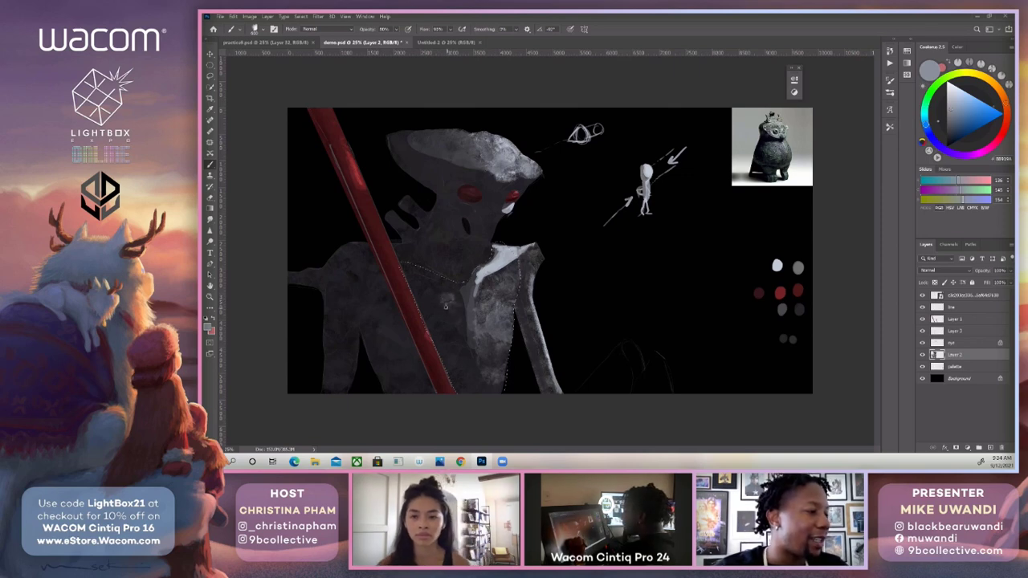
mouse_move(450, 296)
mouse_down()
mouse_move(460, 323)
mouse_move(427, 296)
mouse_move(473, 368)
mouse_up()
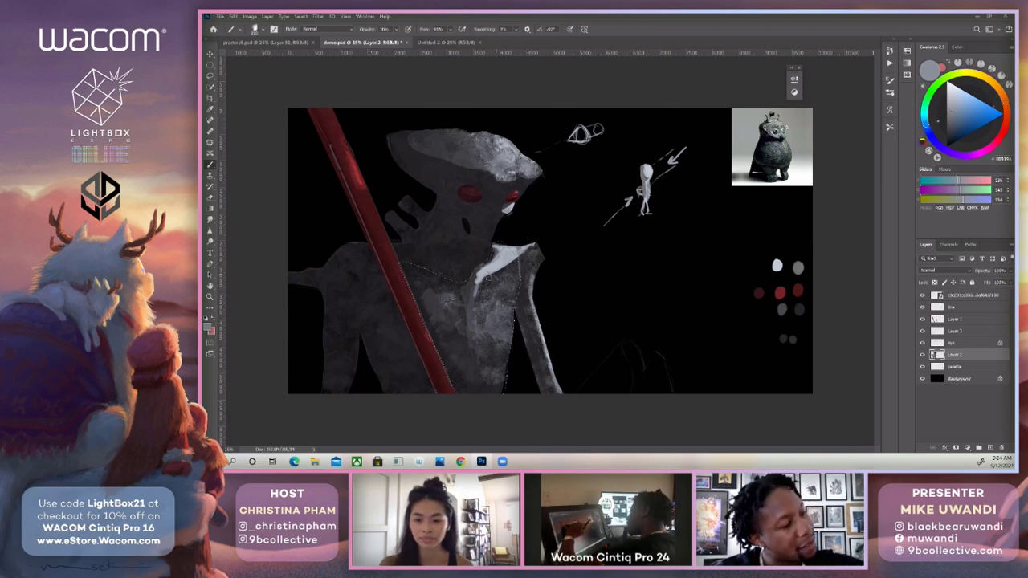
mouse_move(496, 275)
mouse_down()
mouse_move(511, 269)
mouse_move(503, 330)
mouse_up()
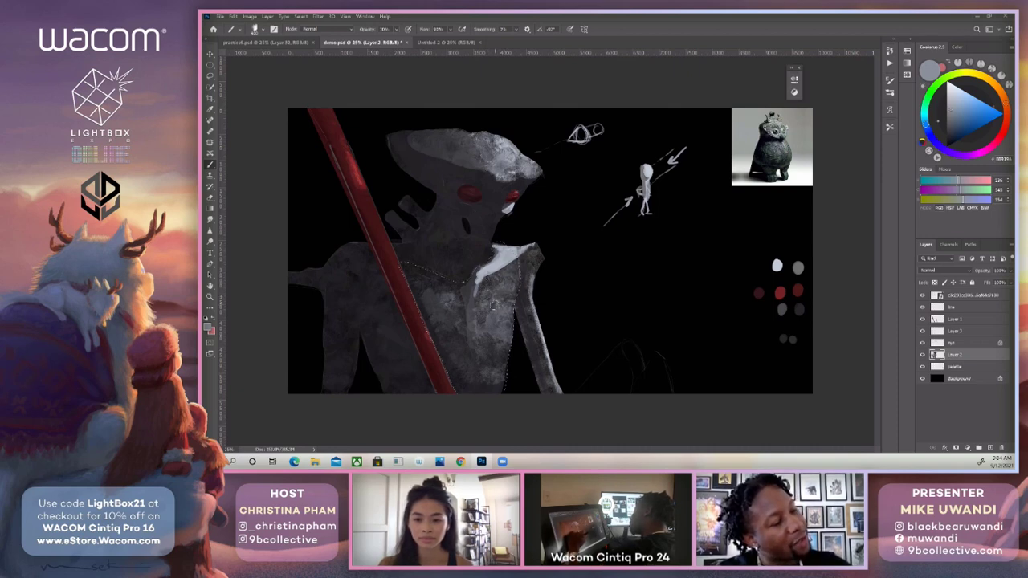
mouse_move(430, 297)
mouse_down()
mouse_move(438, 314)
mouse_move(425, 314)
mouse_move(446, 347)
mouse_move(424, 314)
mouse_move(439, 295)
mouse_move(463, 360)
mouse_move(456, 383)
mouse_move(482, 388)
mouse_up()
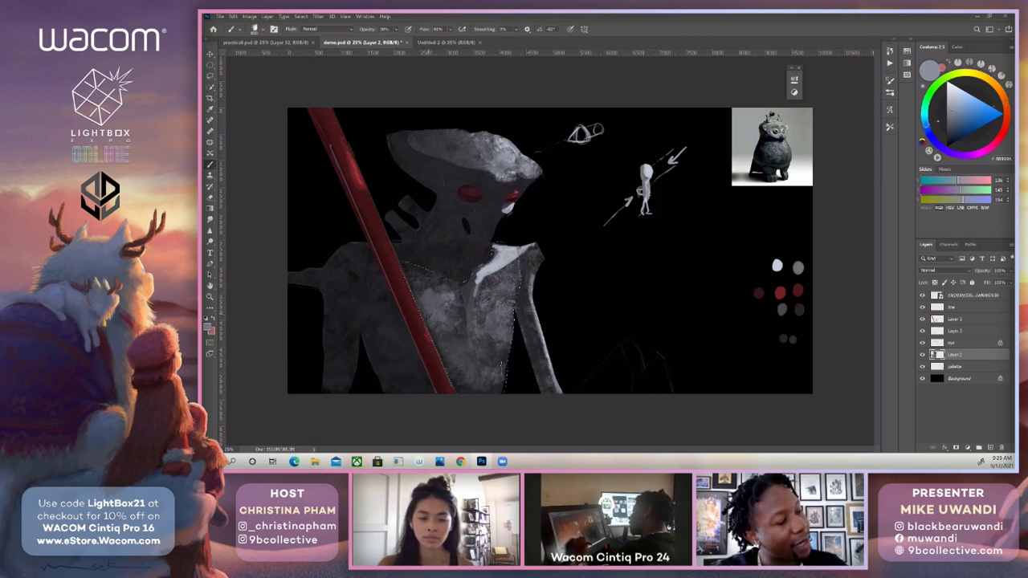
drag(497, 326, 492, 361)
mouse_move(485, 315)
mouse_down()
mouse_move(482, 348)
mouse_move(450, 306)
mouse_move(472, 341)
mouse_up()
mouse_move(458, 288)
mouse_down()
mouse_move(416, 281)
mouse_move(426, 287)
mouse_up()
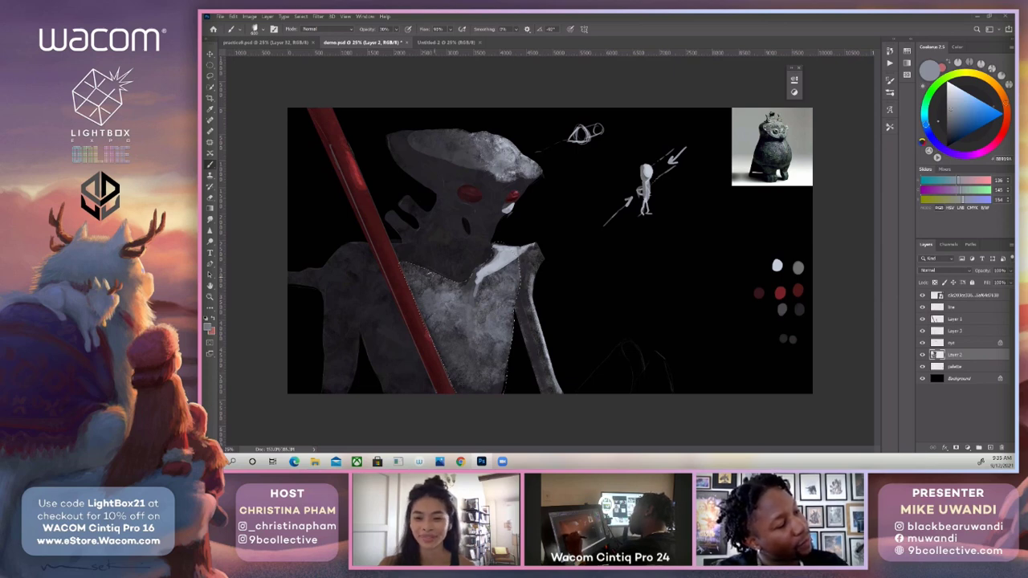
Build up brighter texture across the selected chest with a lighter grey sampled from the collarbone, and sample a dark grey from the torso.
alt+click(506, 269)
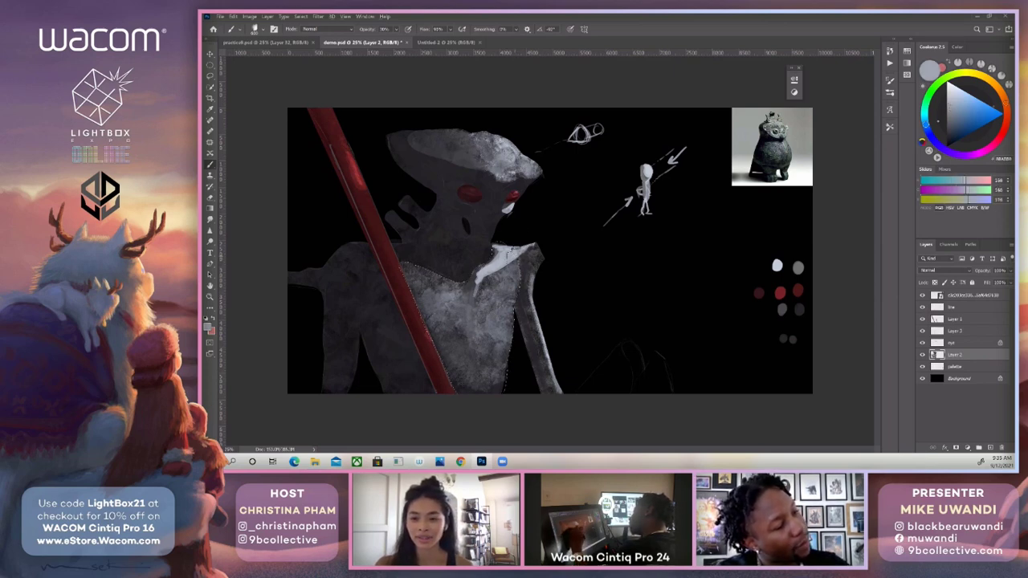
mouse_move(512, 258)
mouse_down()
mouse_move(484, 294)
mouse_move(497, 320)
mouse_move(485, 345)
mouse_up()
drag(516, 297, 485, 361)
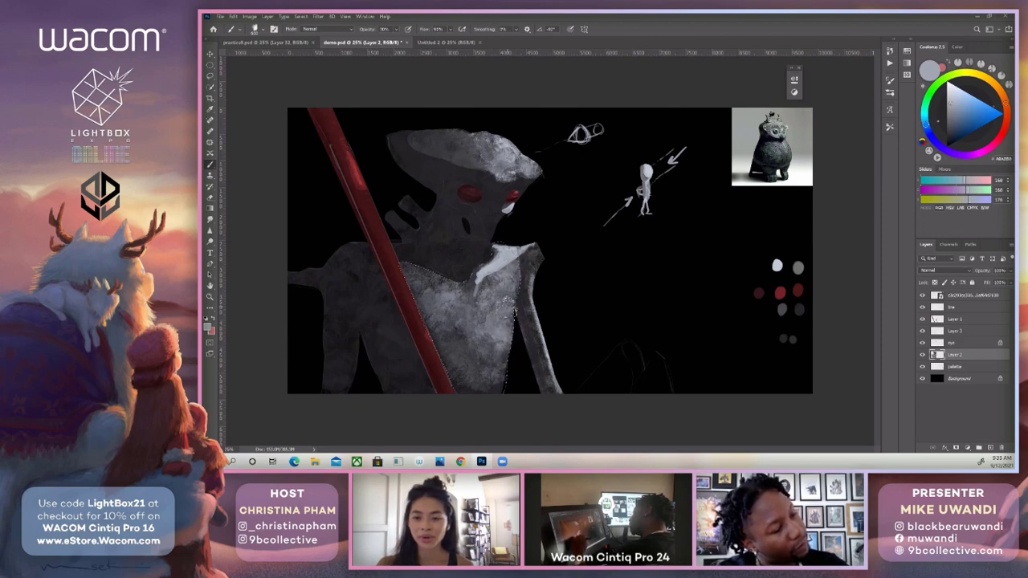
drag(484, 301, 474, 358)
drag(469, 320, 458, 340)
mouse_move(466, 300)
mouse_down()
mouse_move(450, 320)
mouse_move(455, 342)
mouse_move(472, 378)
mouse_move(487, 374)
mouse_up()
mouse_move(417, 292)
mouse_down()
mouse_move(448, 326)
mouse_move(468, 311)
mouse_up()
drag(459, 348, 474, 371)
mouse_move(468, 374)
mouse_down()
mouse_move(498, 394)
mouse_move(504, 386)
mouse_up()
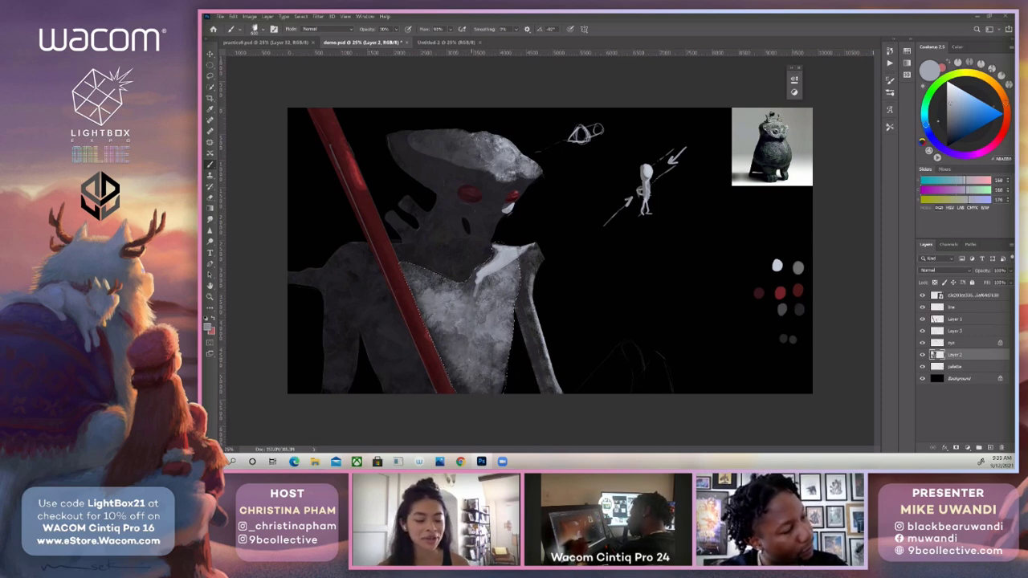
drag(424, 305, 432, 328)
alt+click(420, 377)
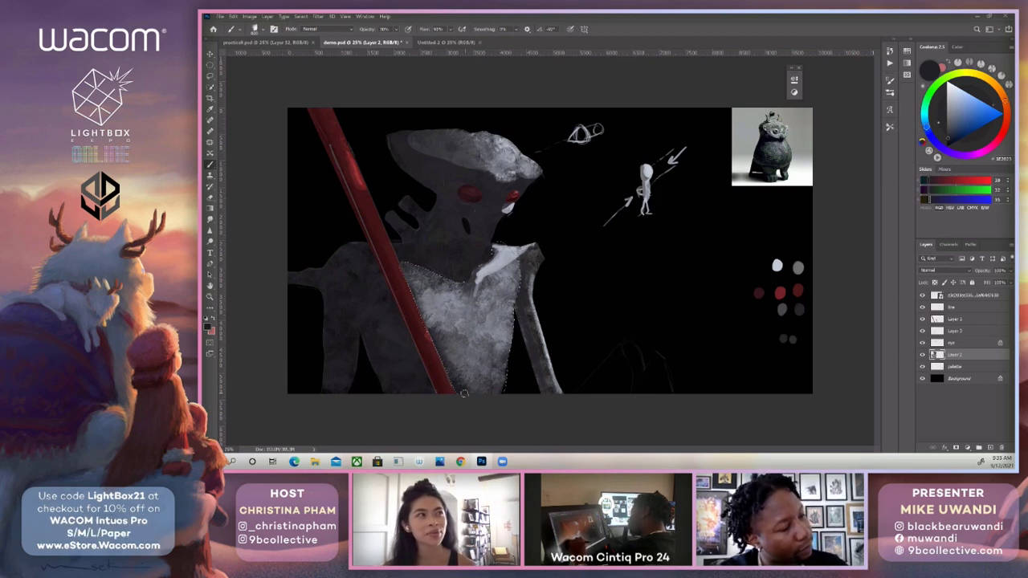
Darken the lower edge of the selected chest beside the red staff with the sampled dark grey, and clear the selection.
drag(475, 360, 466, 380)
mouse_move(462, 353)
mouse_down()
mouse_move(452, 364)
mouse_move(482, 372)
mouse_up()
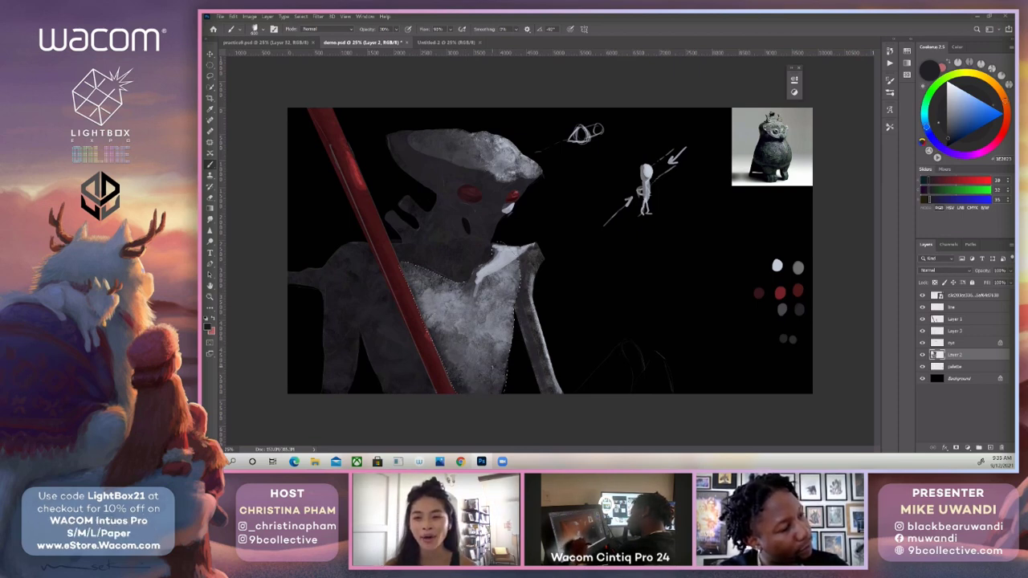
key(l)
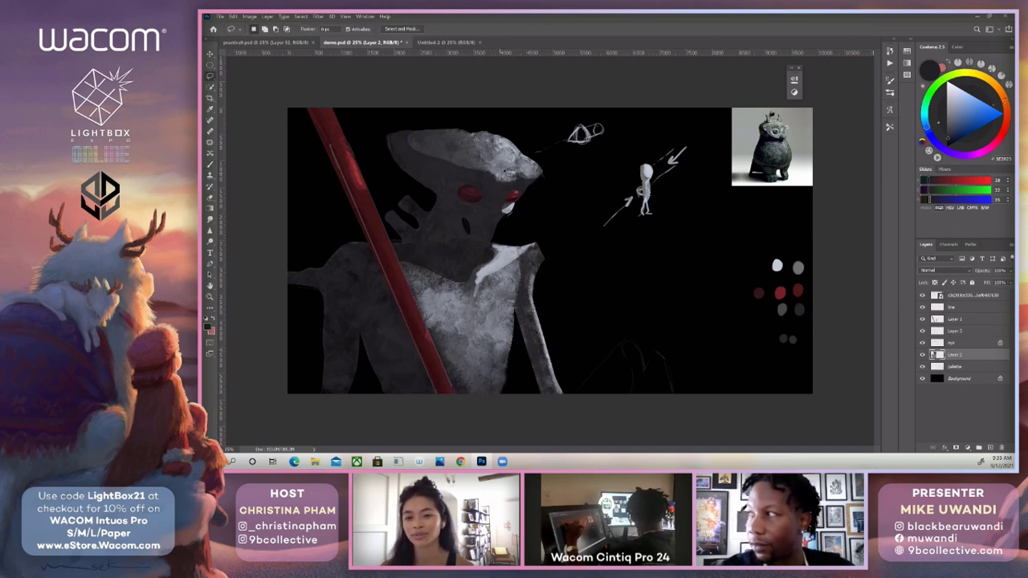
Brush soft light onto the face between and below the red eyes with the mid-grey palette swatch, and sample a lighter grey beside the mouth.
key(b)
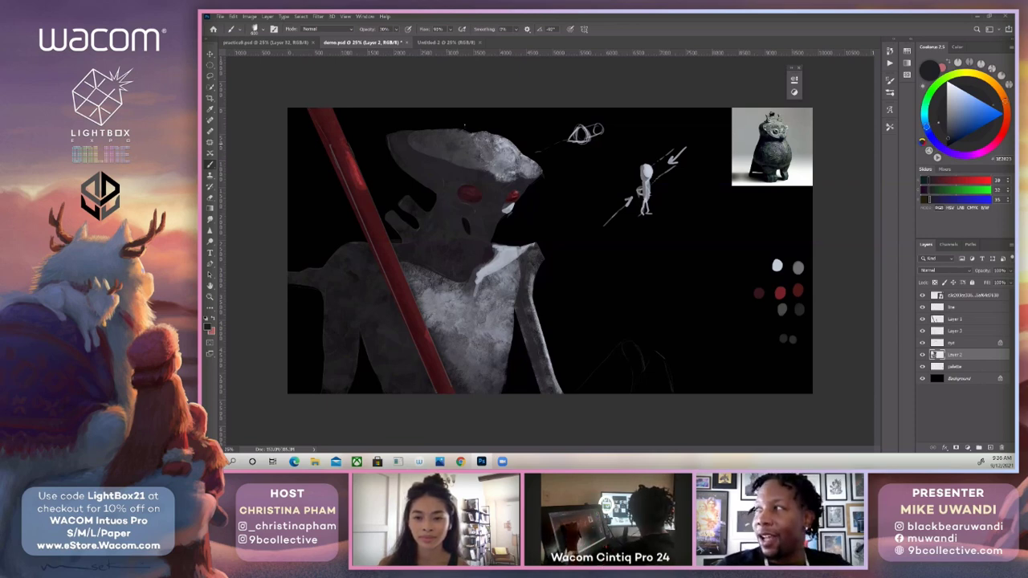
alt+click(493, 196)
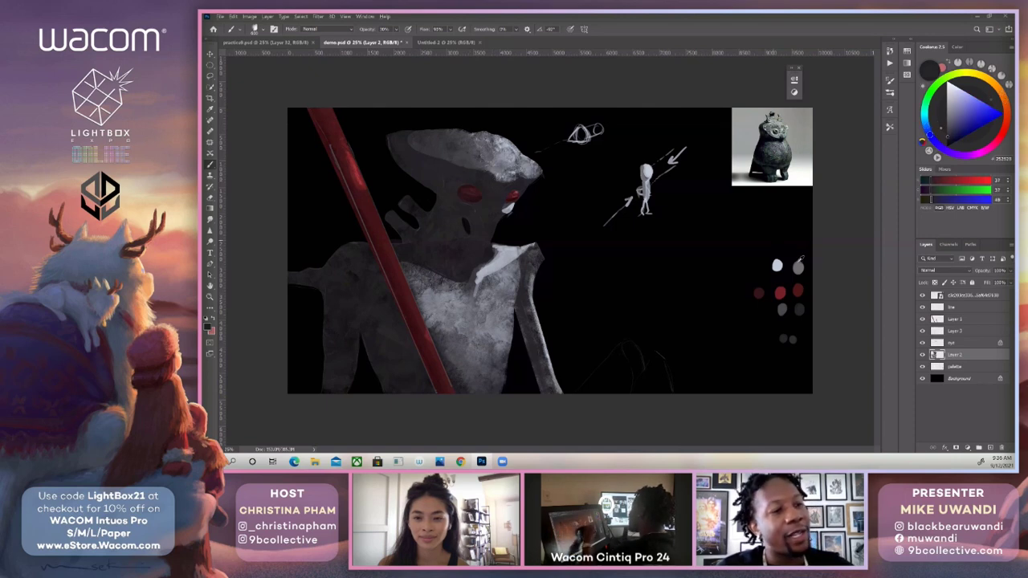
alt+click(798, 266)
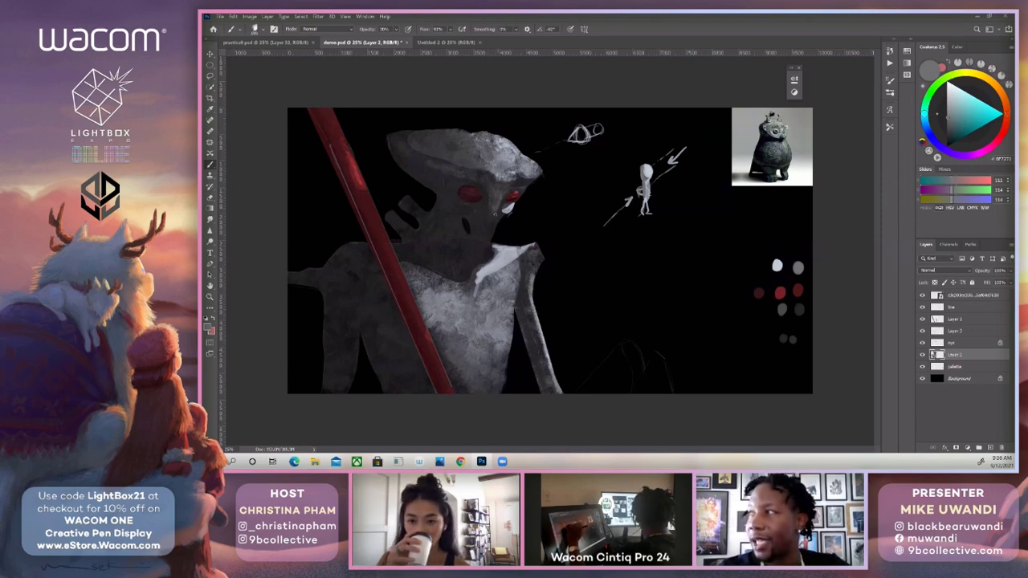
alt+click(507, 223)
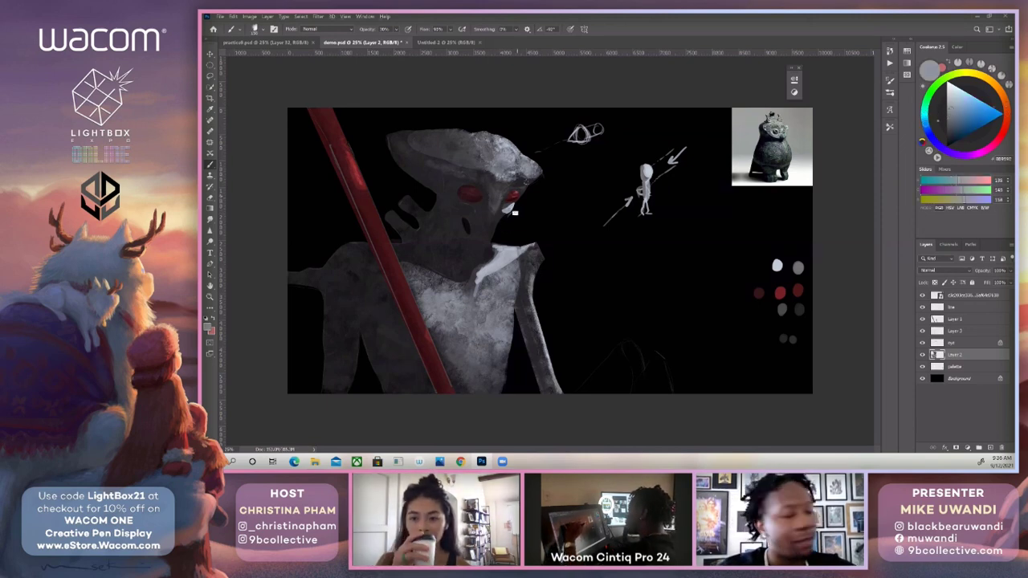
Lasso the jaw area below the eyes and brush mid-grey texture inside it with an enlarged brush.
key(l)
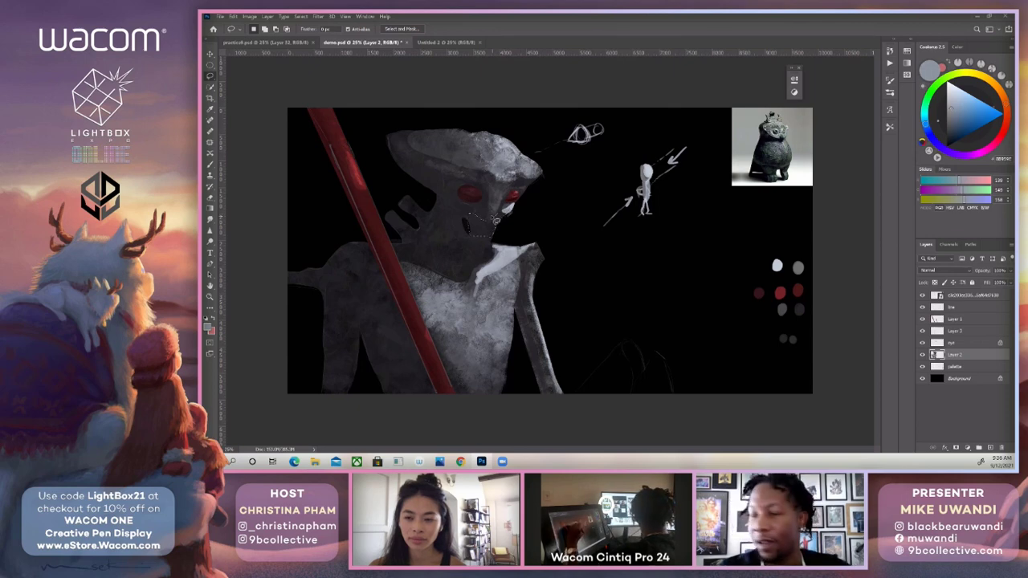
key(b)
alt+click(509, 200)
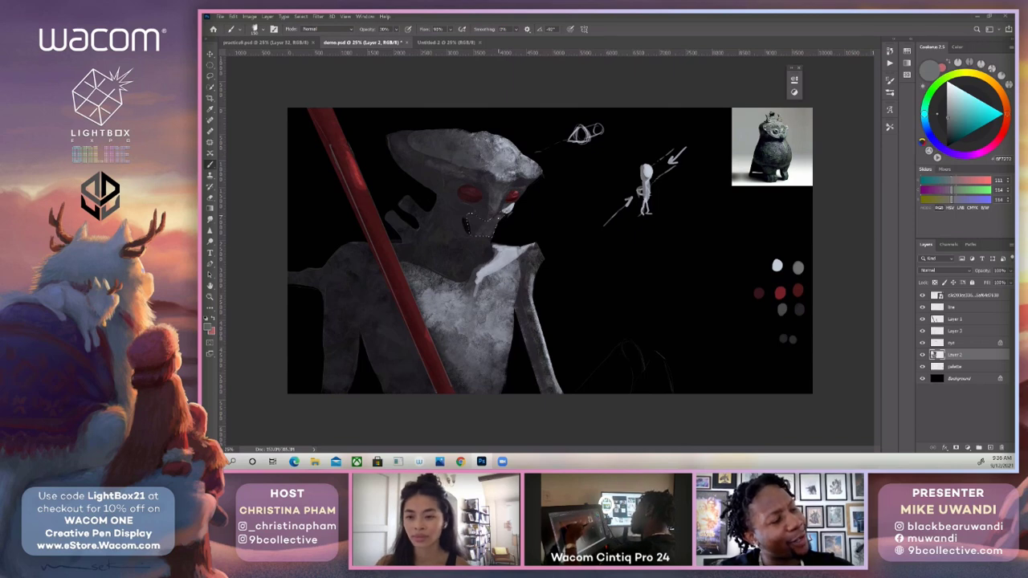
key(bracketright)
key(bracketright)
key(bracketright)
key(bracketright)
key(bracketright)
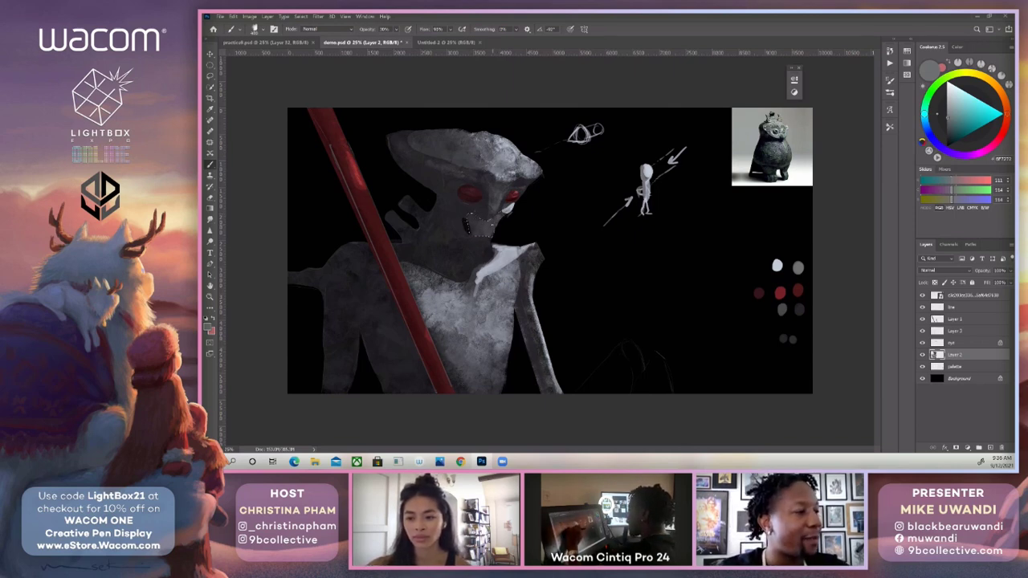
Refine the shading of the selected jaw with a dark grey sampled from the neck and lighter greys sampled near the mouth.
alt+click(471, 238)
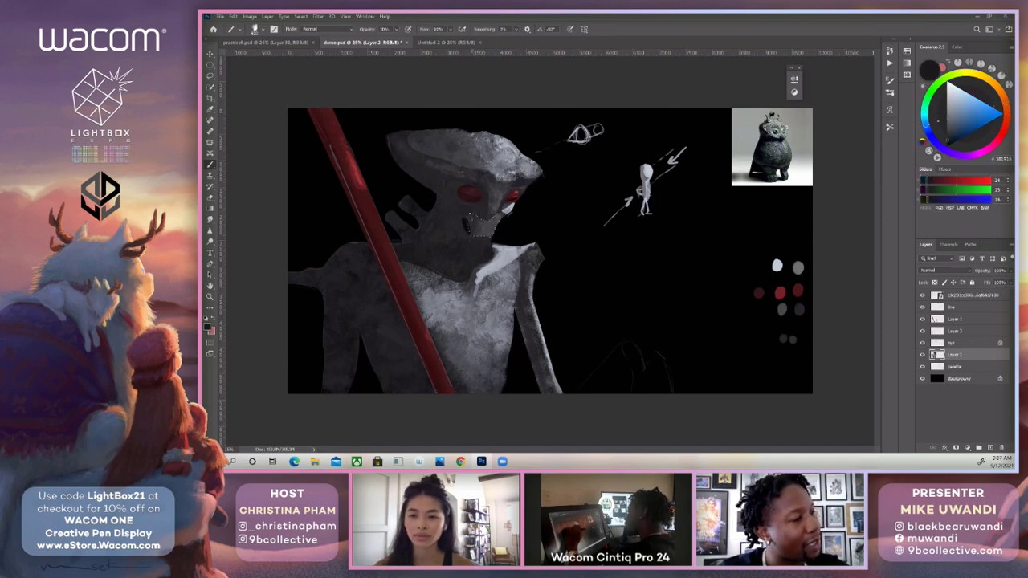
alt+click(508, 218)
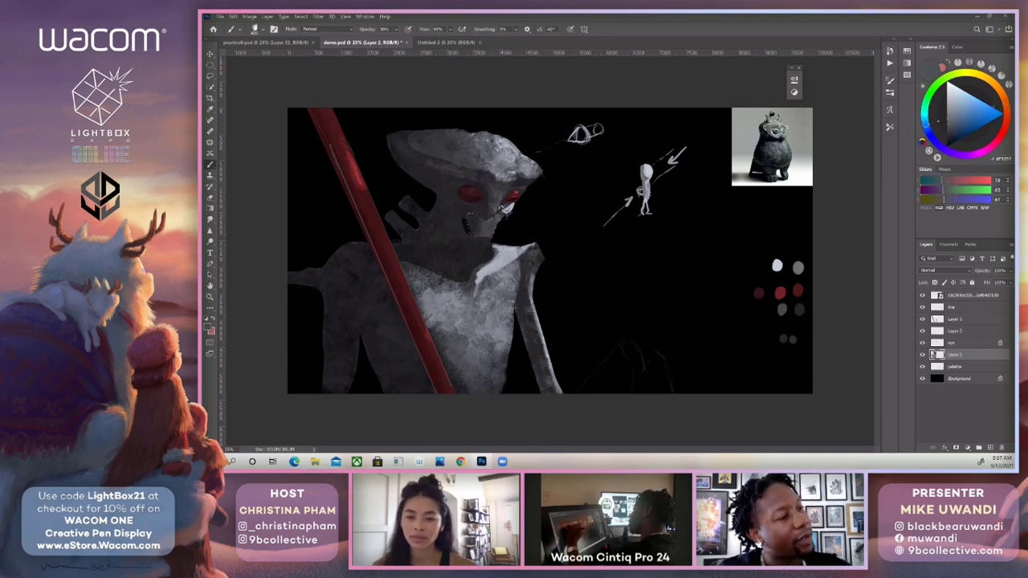
alt+click(512, 203)
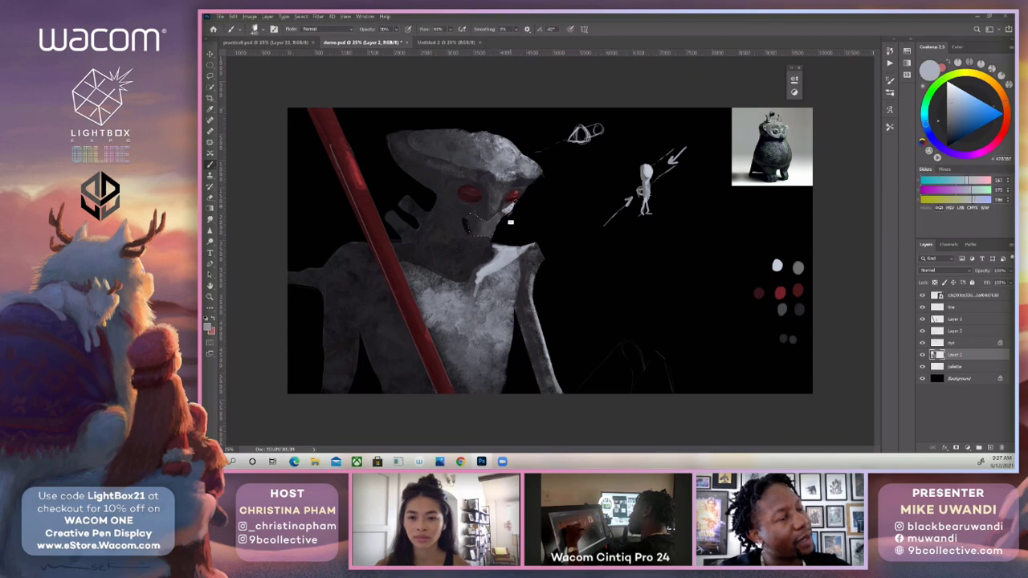
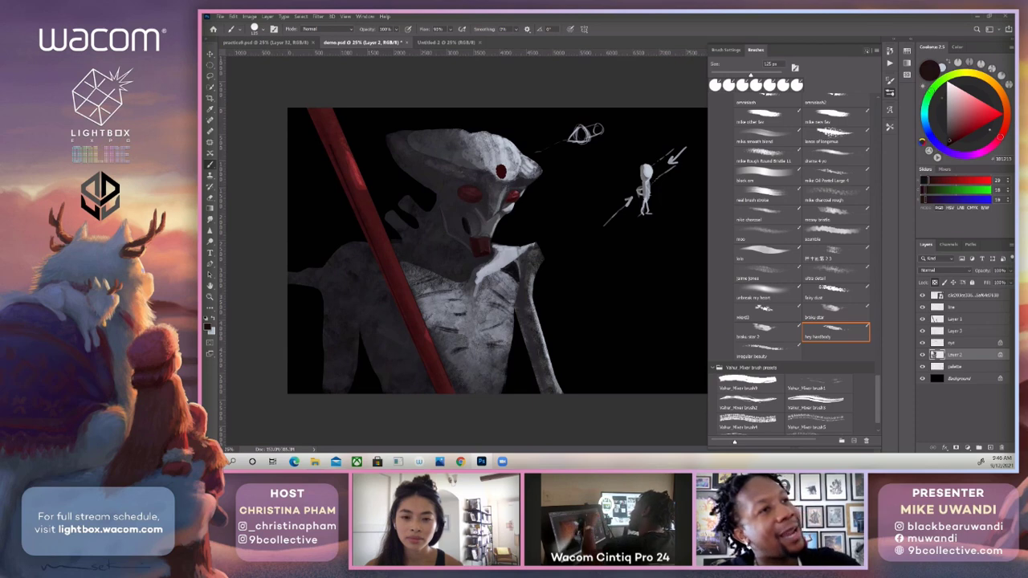
Hide the brush list and model the round red gem on the forehead with dark and brighter reds sampled from it.
key(F5)
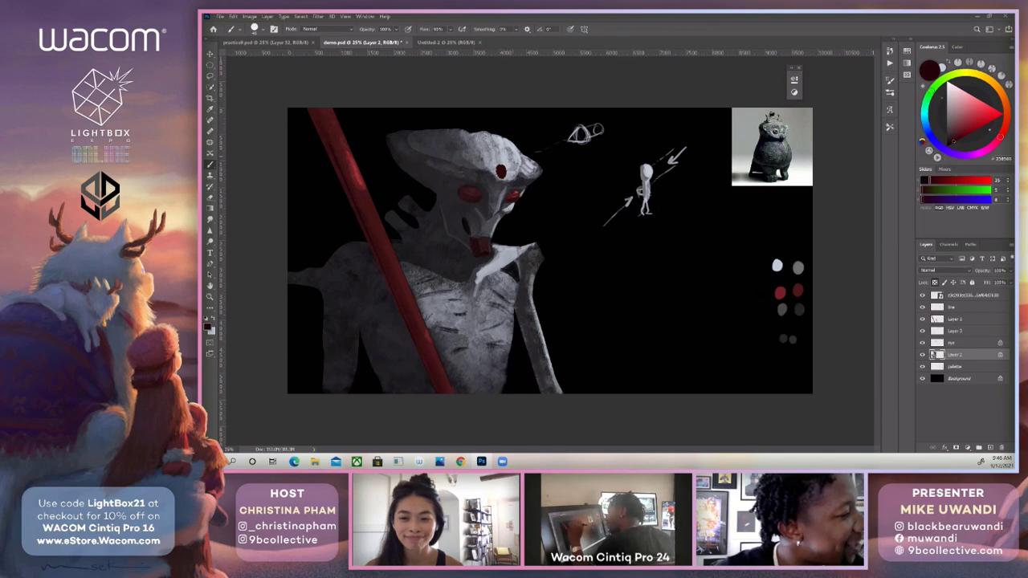
alt+click(503, 171)
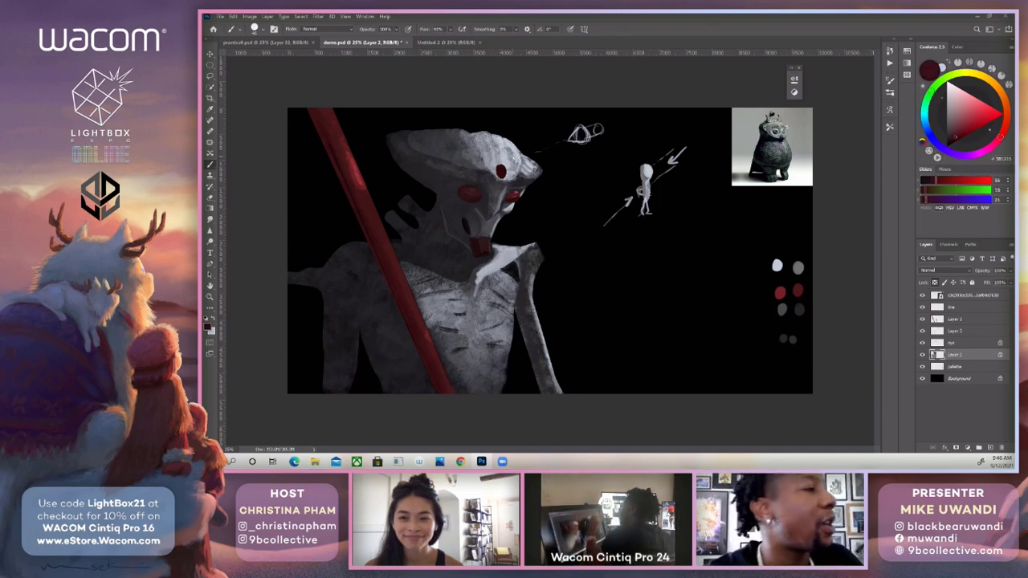
alt+click(502, 171)
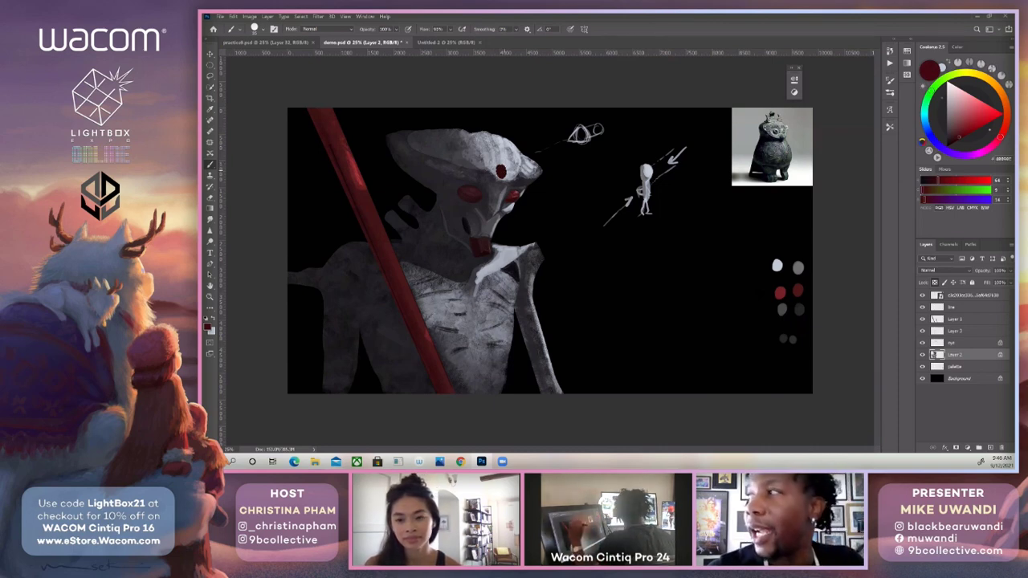
alt+click(503, 170)
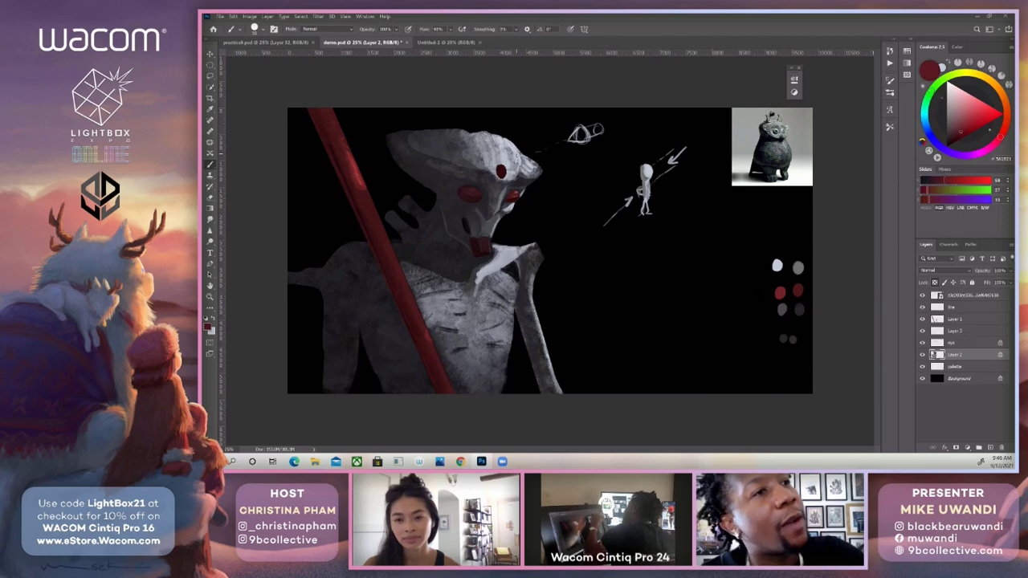
alt+click(502, 171)
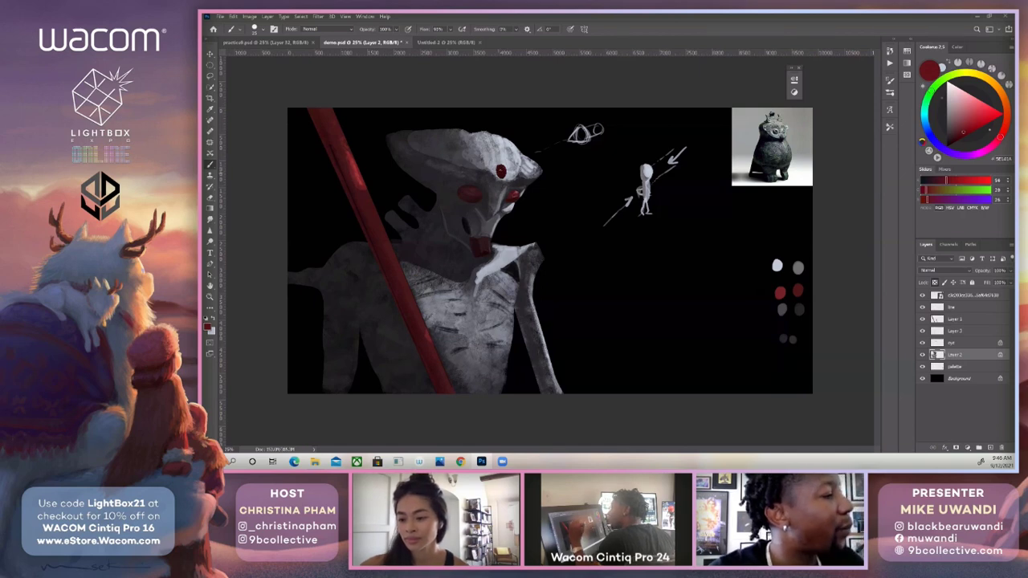
alt+click(501, 186)
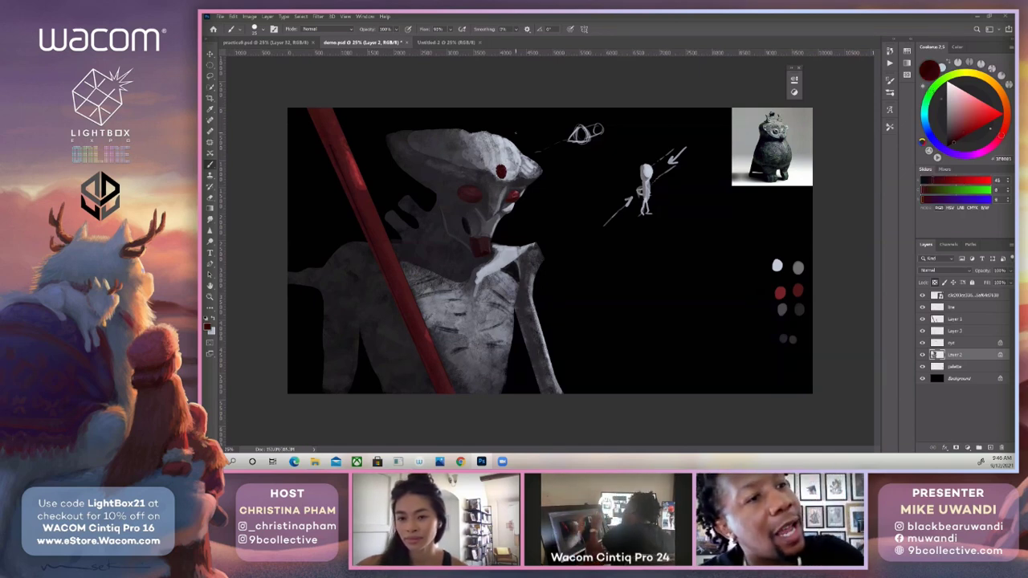
Deepen the forehead gem with an enlarged brush in very dark red, and resample a red from its upper part.
key(bracketright)
key(bracketright)
key(bracketright)
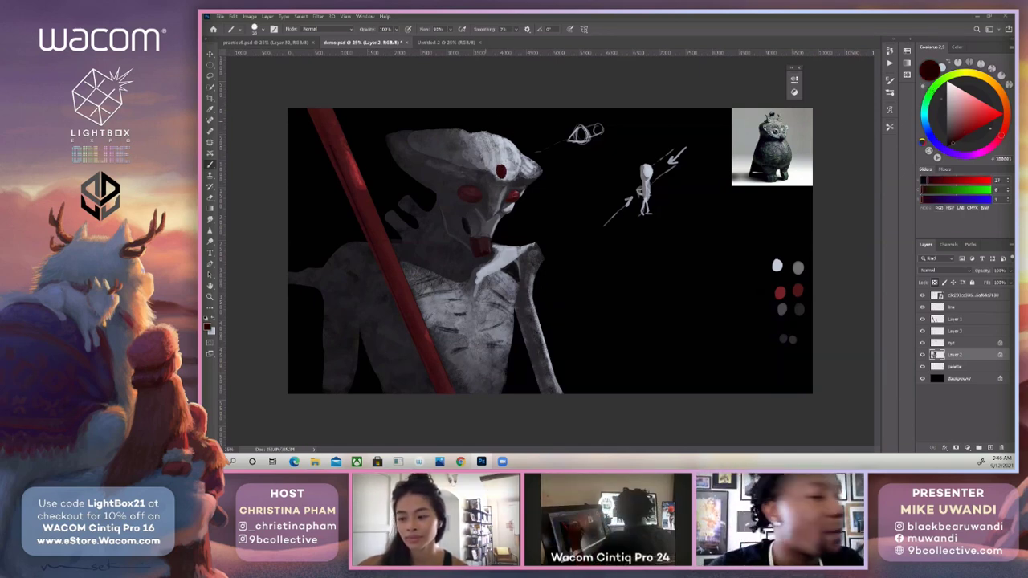
drag(499, 168, 502, 175)
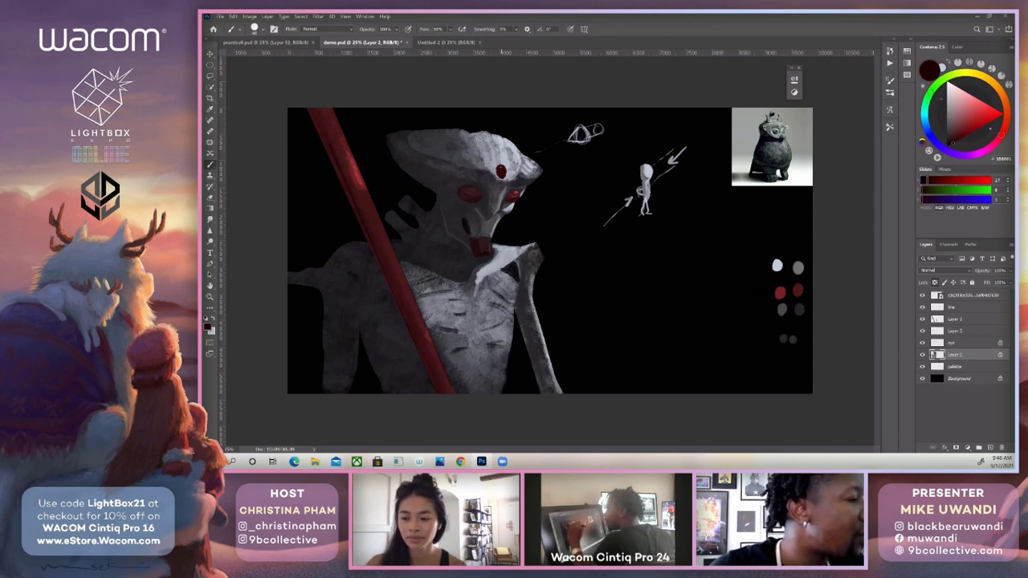
alt+click(501, 167)
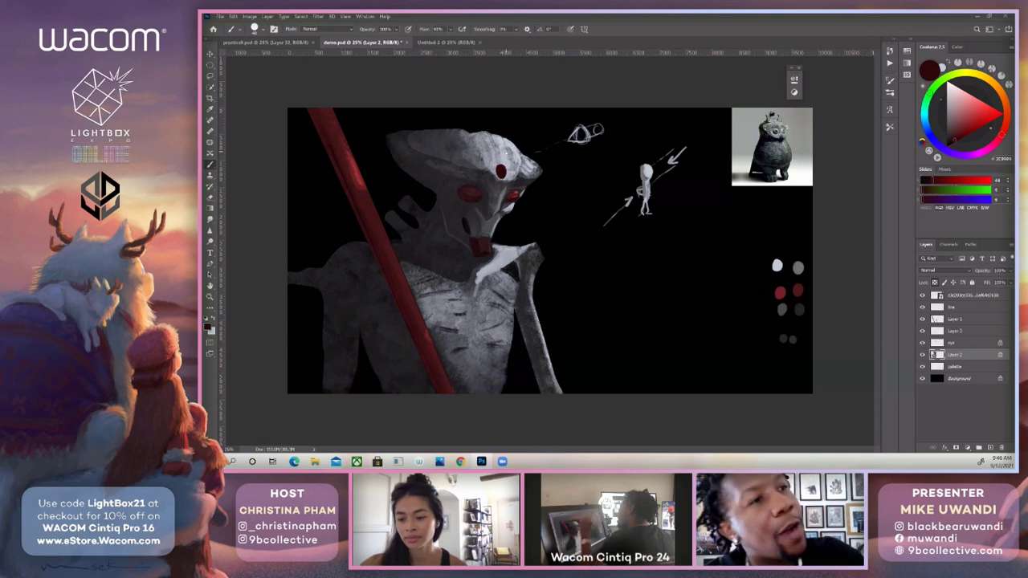
Mix a muted dark blue and brush it lightly over the forehead gem with a larger, lower-opacity brush.
click(927, 126)
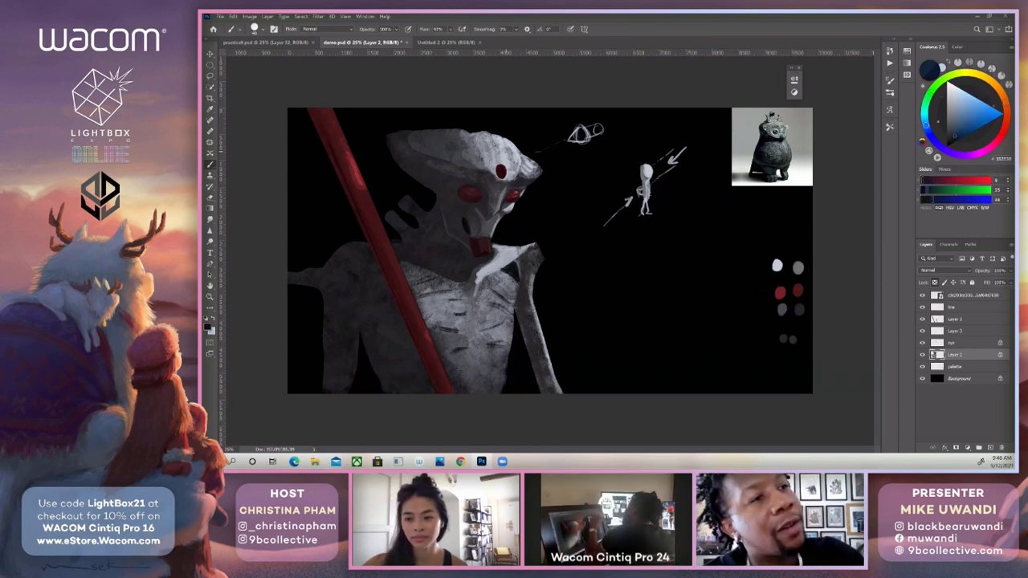
click(956, 135)
click(926, 119)
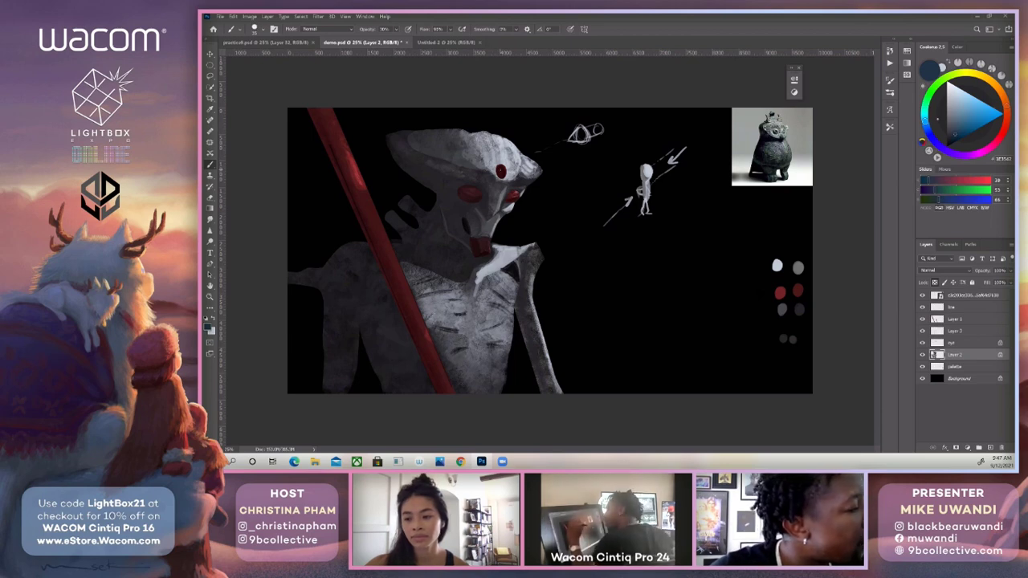
key(bracketright)
key(bracketright)
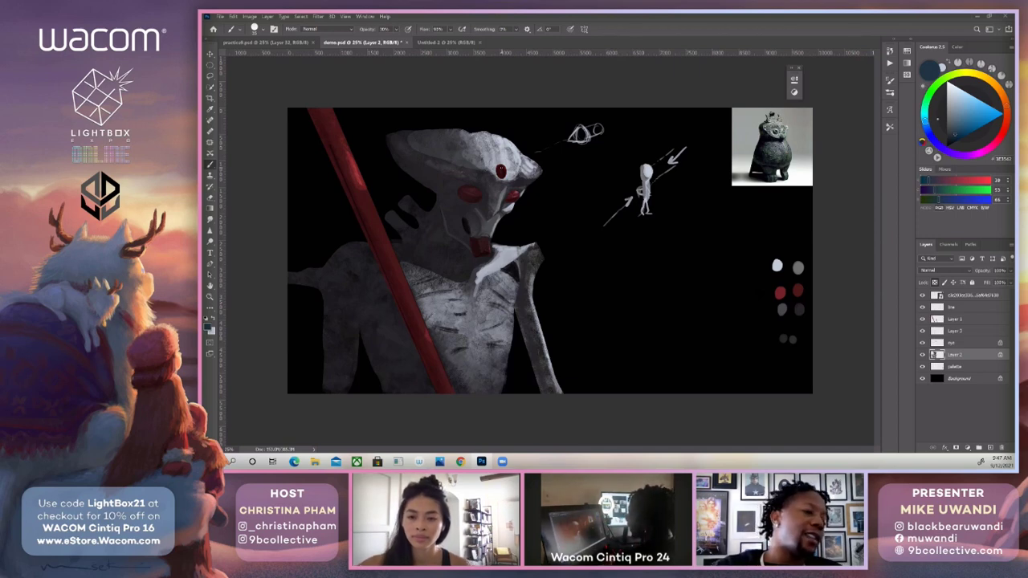
Select the line layer and set its blending mode to Normal.
click(954, 308)
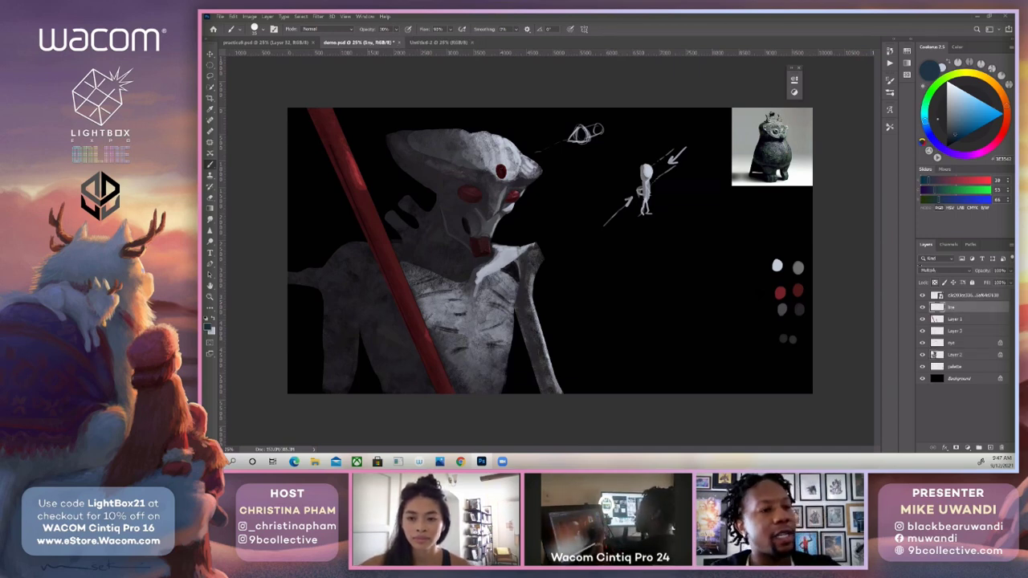
click(944, 270)
click(922, 250)
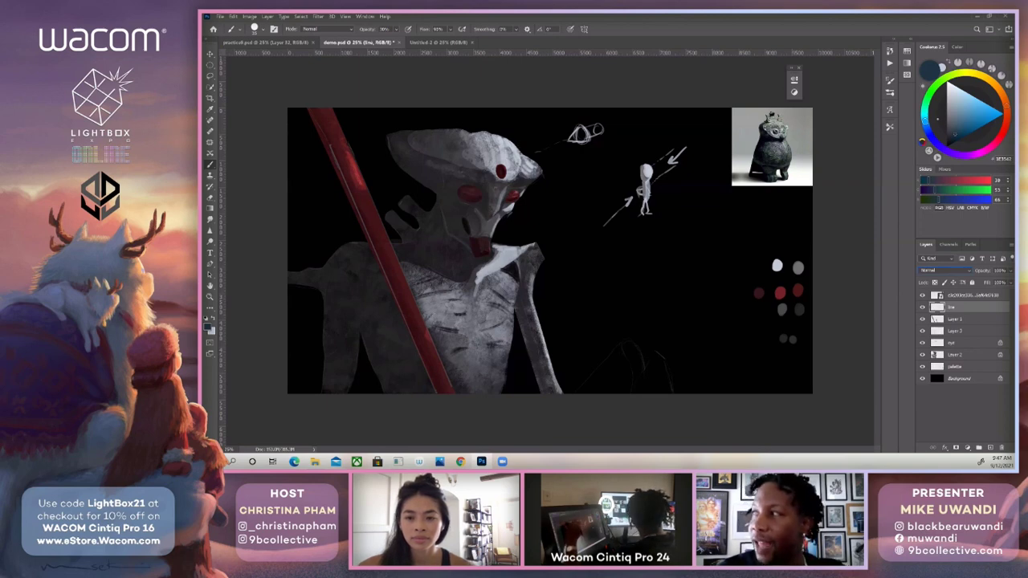
Paint over the face's sketch lines on the line layer with greys sampled between the eyes, on the cheek and from the lit collarbone.
alt+click(501, 202)
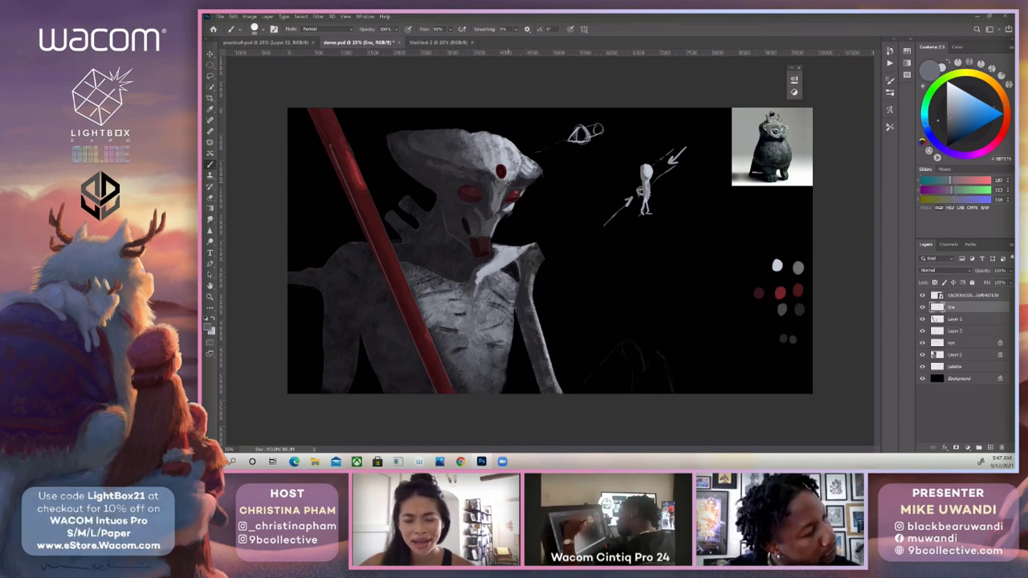
alt+click(503, 186)
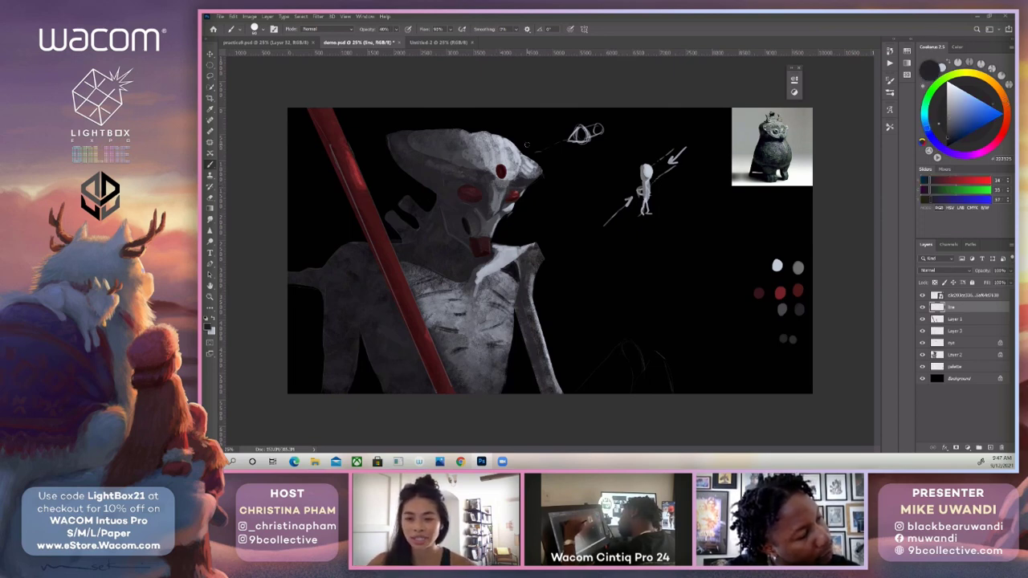
alt+click(478, 212)
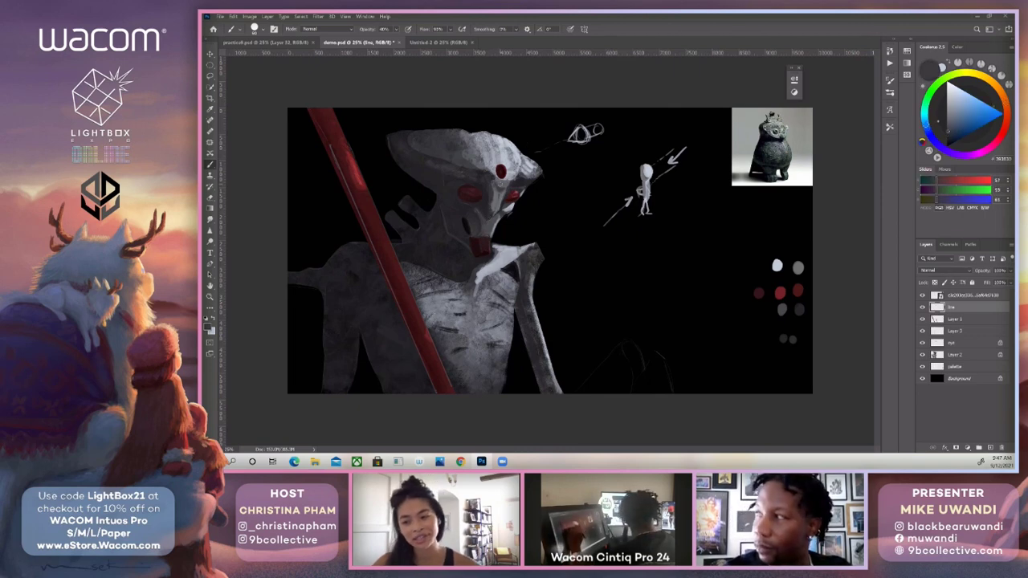
alt+click(487, 213)
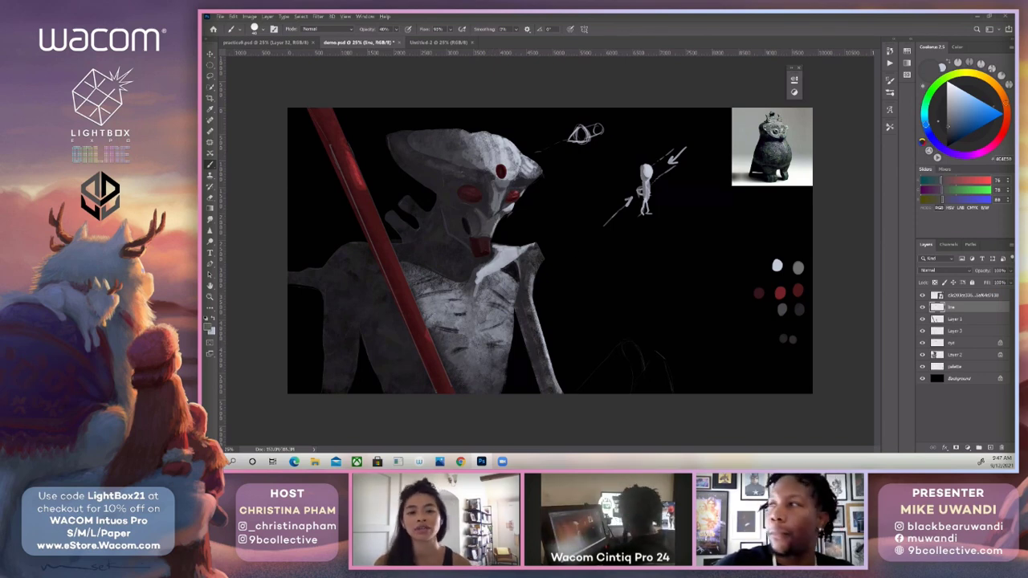
alt+click(503, 259)
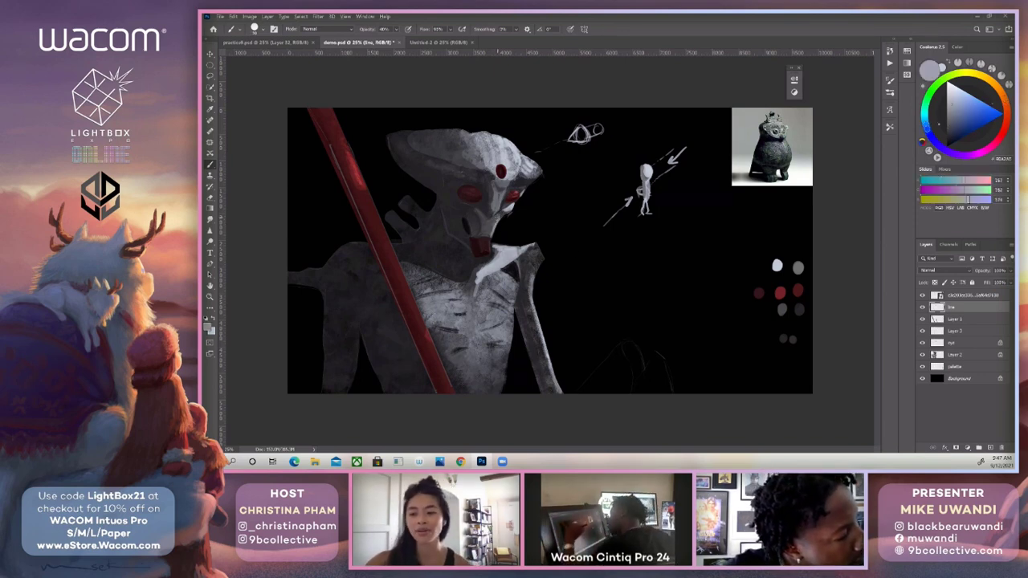
key(])
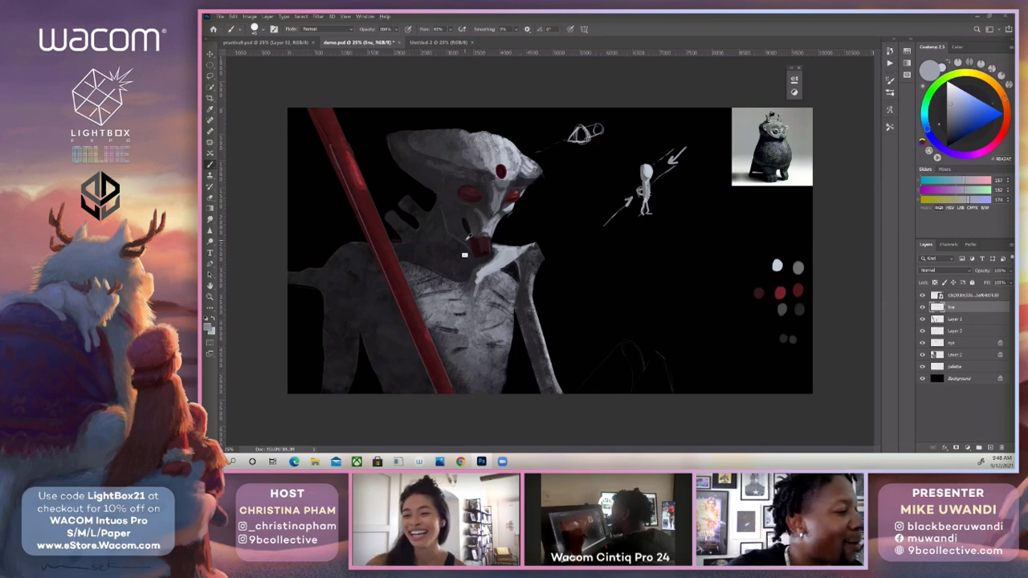
Rework the jaw beside the red mouth using dark grey sampled there and the mid-grey and dark grey palette swatches.
alt+click(468, 241)
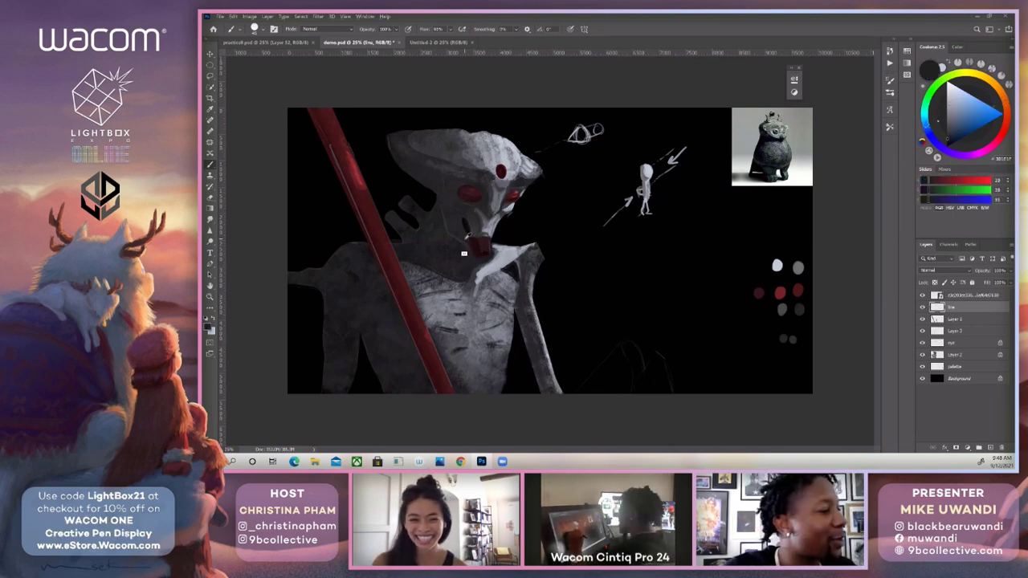
alt+click(799, 269)
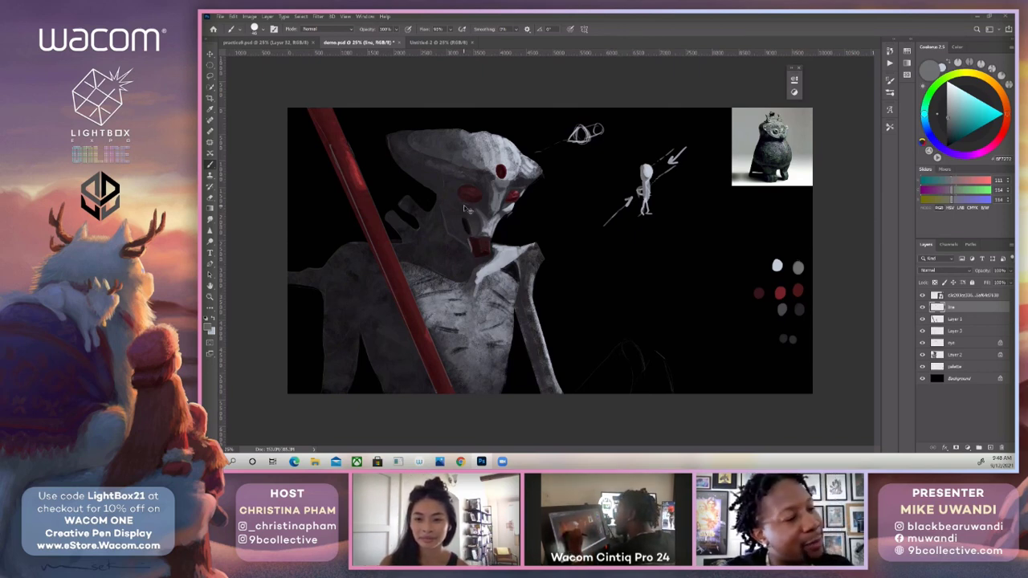
alt+click(799, 308)
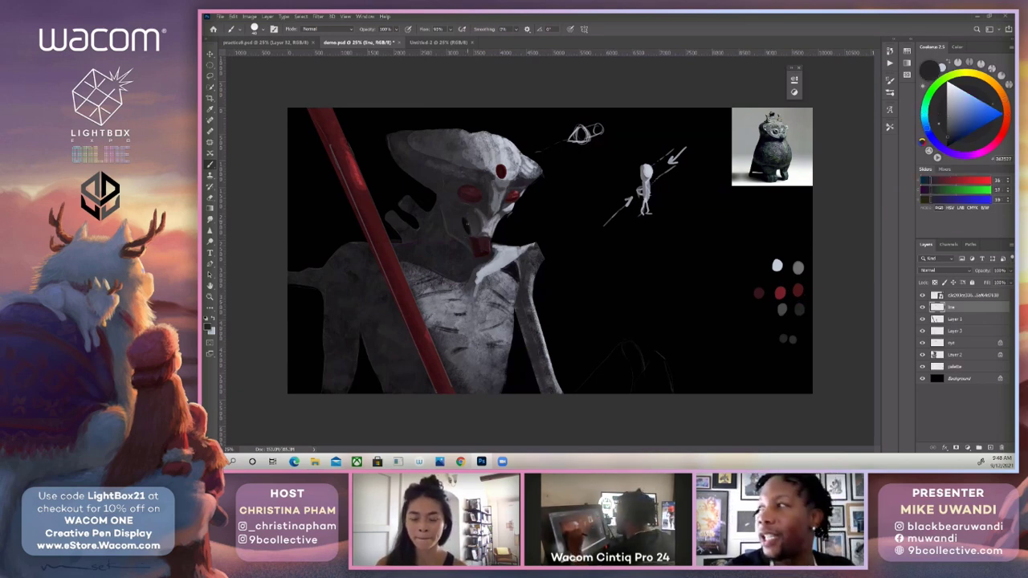
alt+click(466, 250)
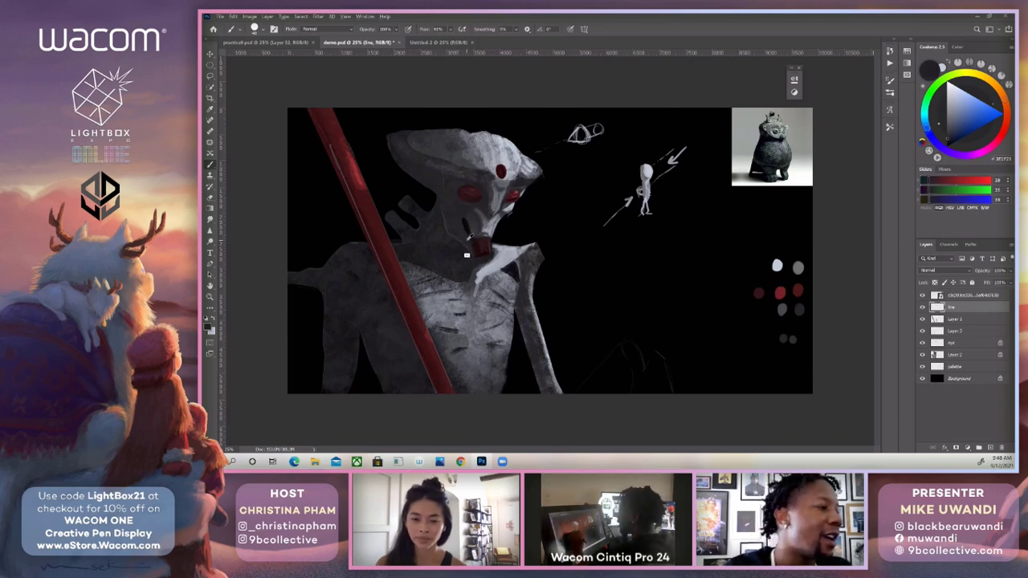
drag(466, 228, 469, 235)
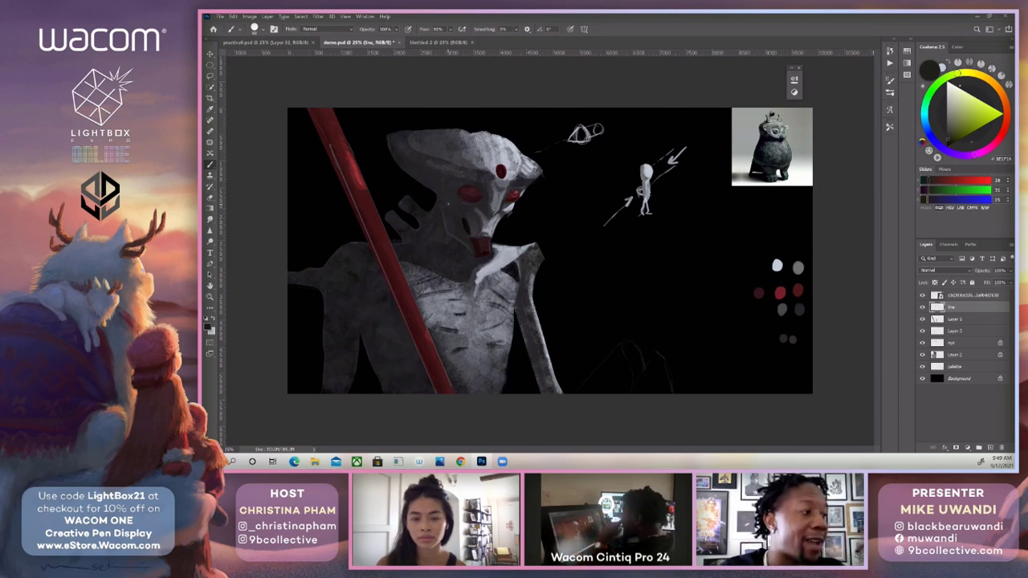
Blend the nose bridge between the red eyes with mid and darker greys sampled from the face.
alt+click(493, 217)
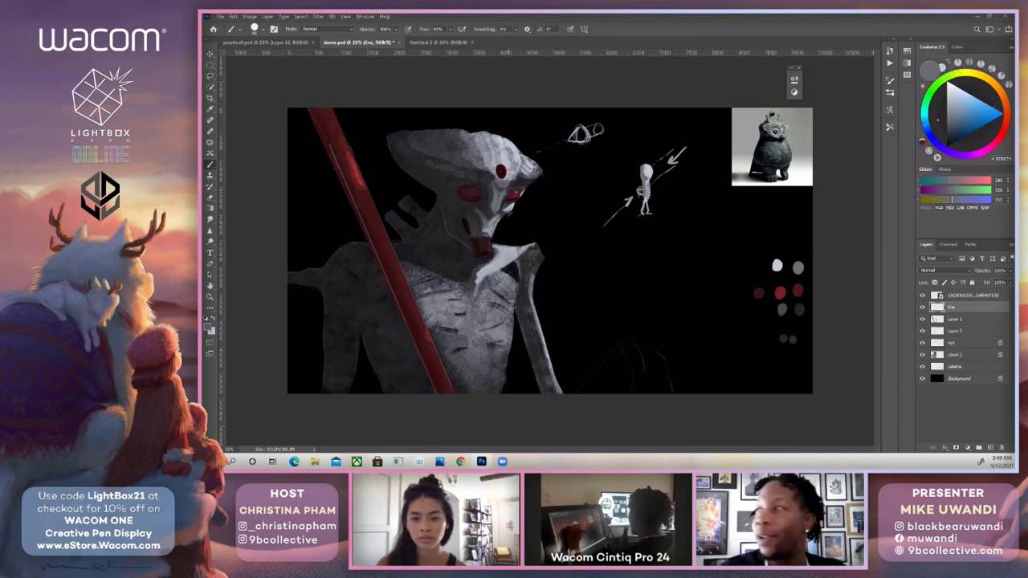
alt+click(501, 200)
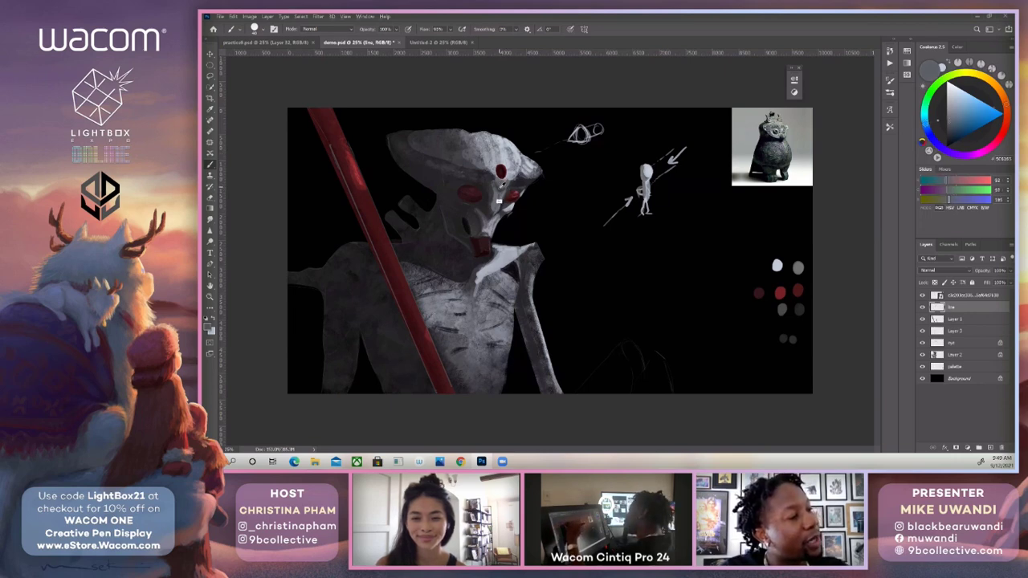
alt+click(500, 202)
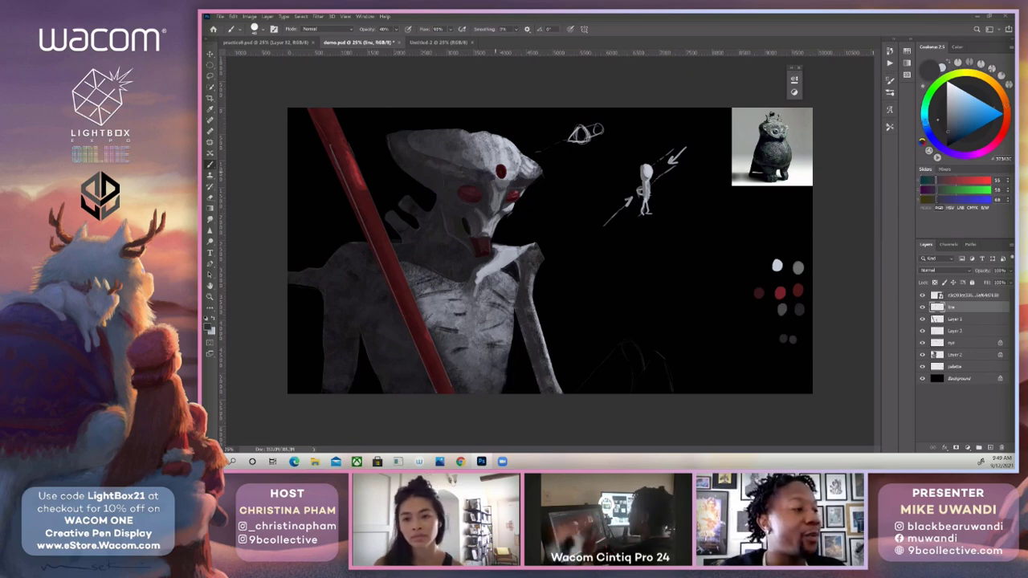
Soften the shadowed side of the head crest with dark greys sampled from its surface.
alt+click(434, 164)
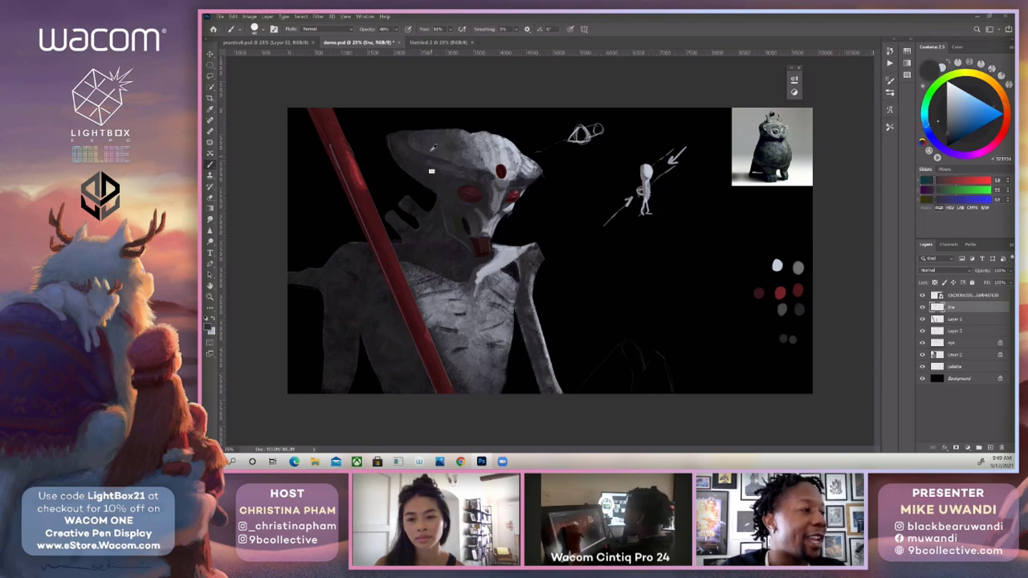
alt+click(431, 151)
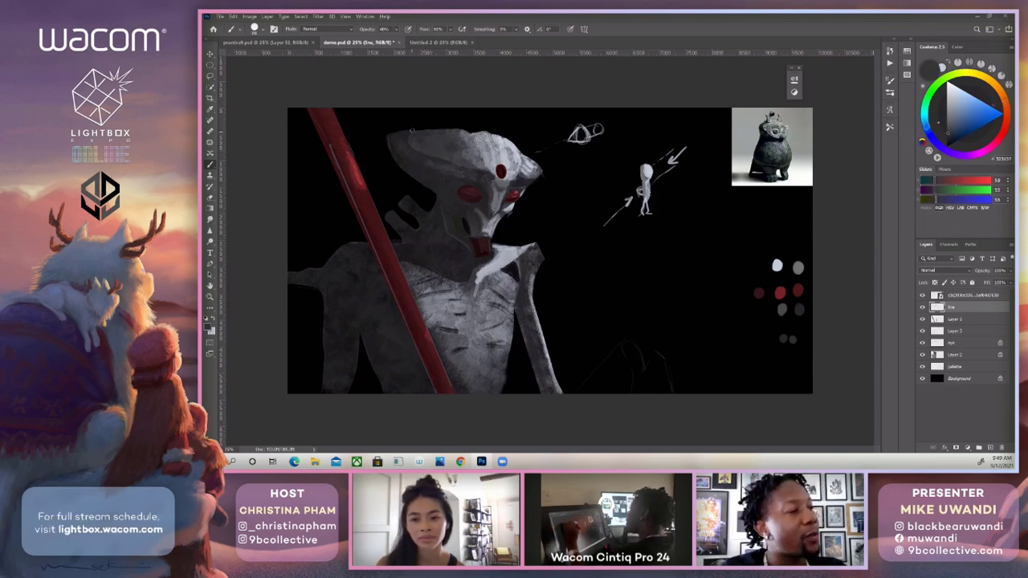
alt+click(446, 166)
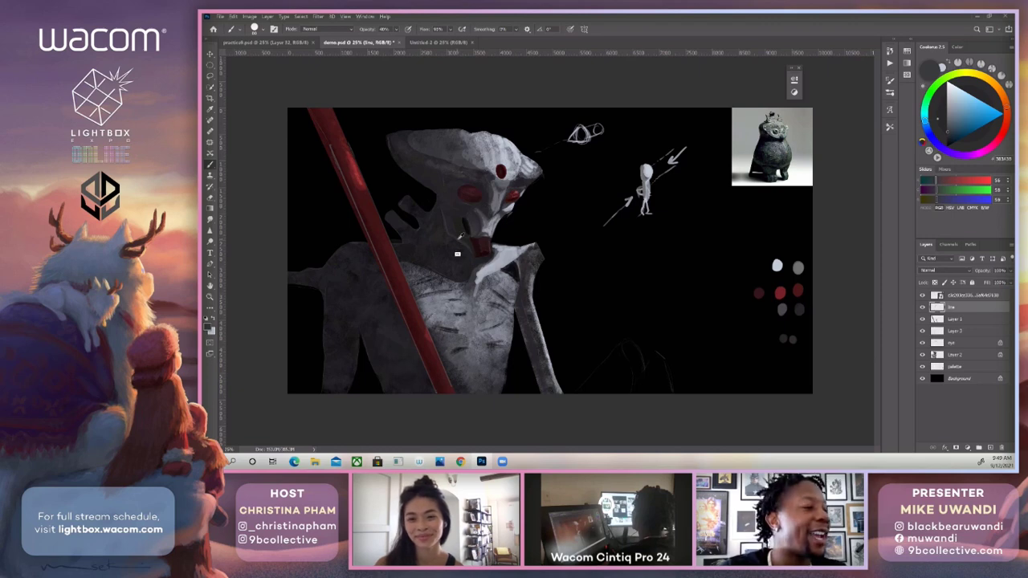
Paint over the jaw and neck edge with dark greys sampled beside the mouth, and compare the result with the line layer hidden.
alt+click(458, 234)
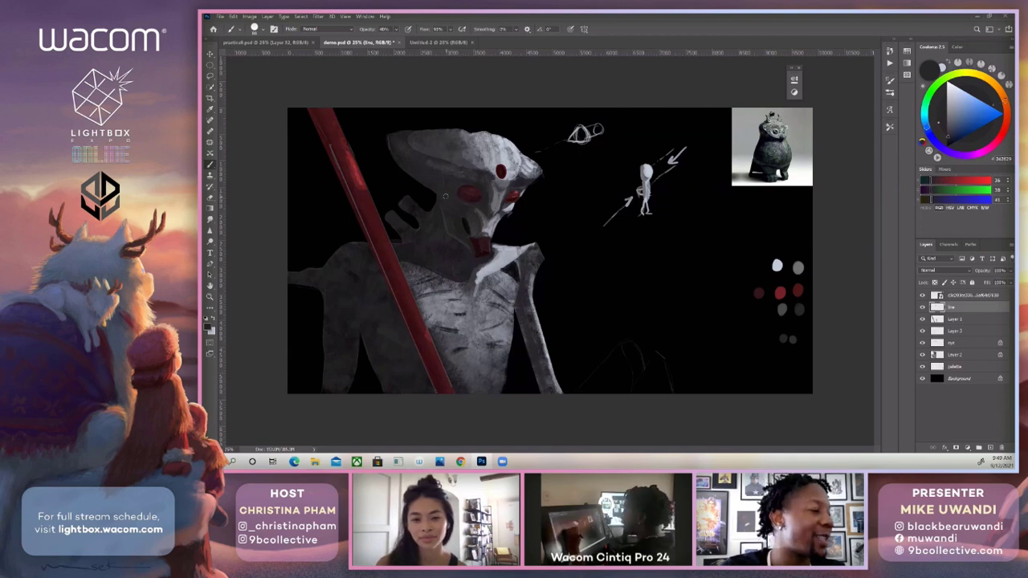
alt+click(455, 235)
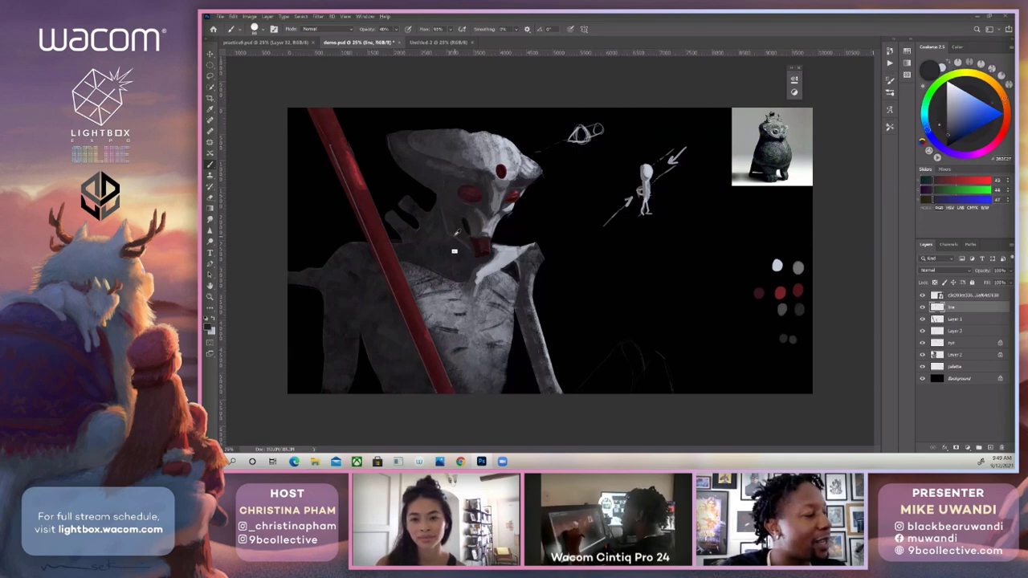
alt+click(454, 234)
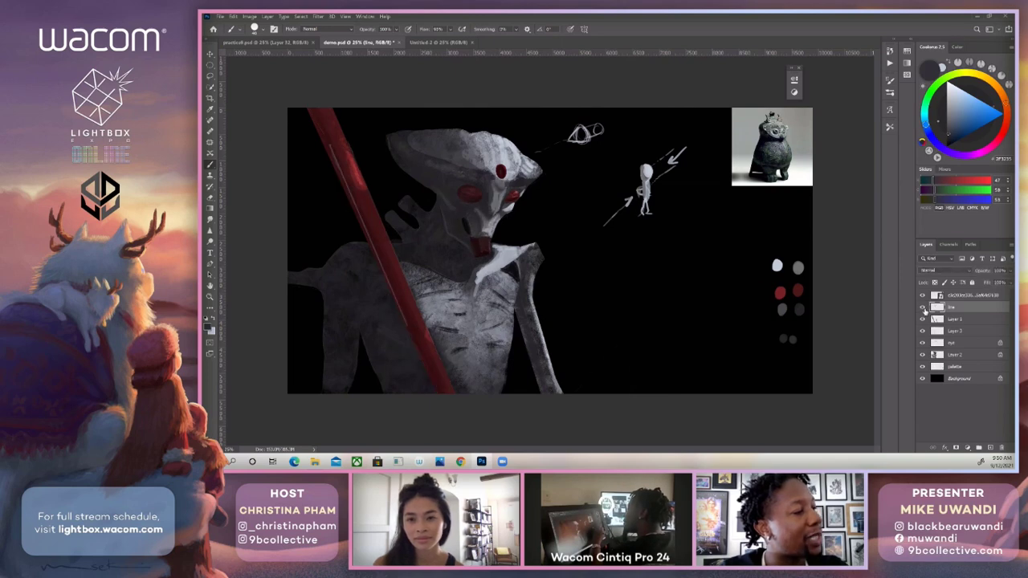
click(923, 308)
click(923, 309)
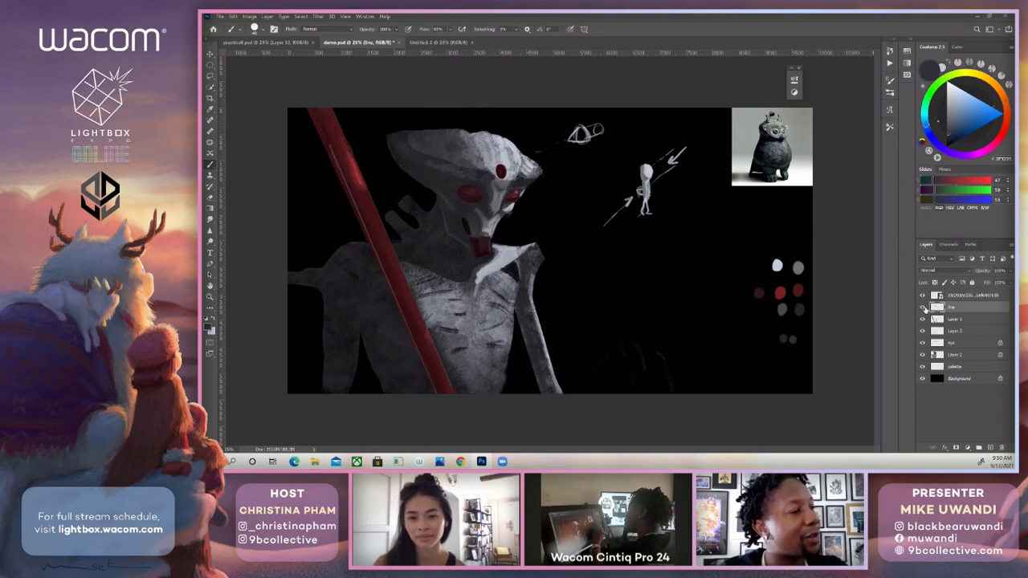
Lasso the cheek and jaw sketch lines in the line layer, transfer them to a new layer above Layer 2, and merge it down.
key(l)
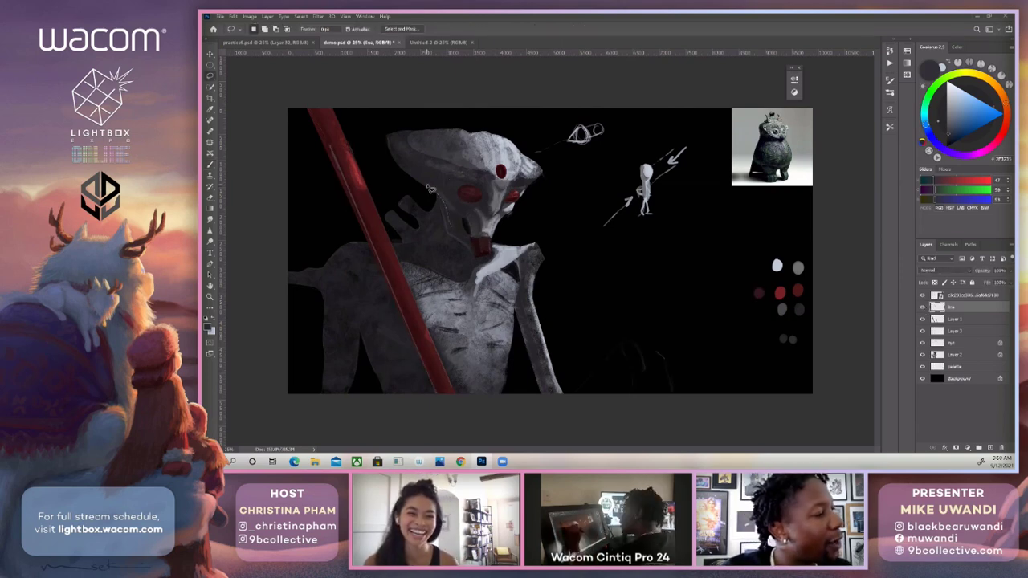
drag(428, 187, 418, 172)
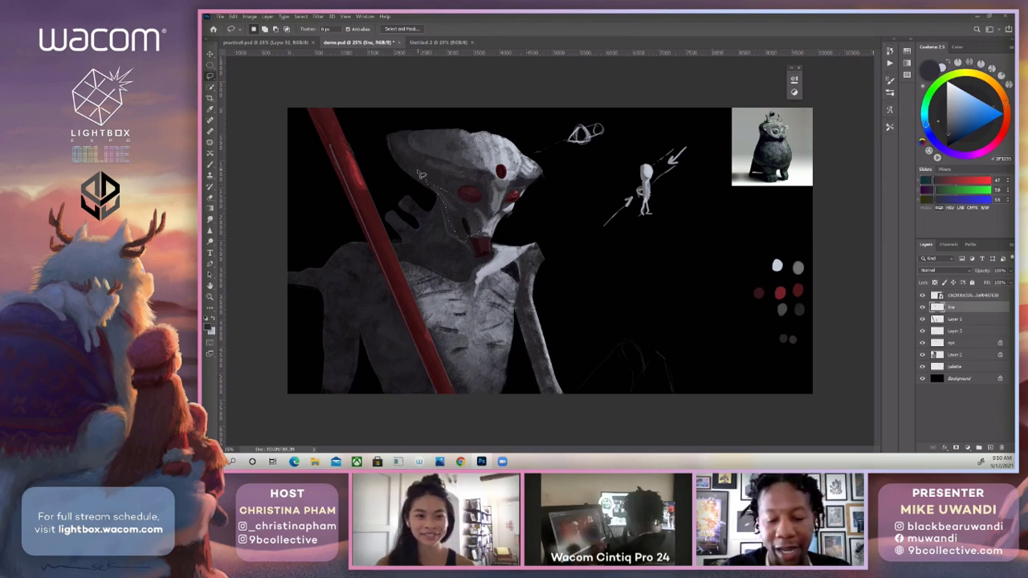
mouse_move(487, 184)
mouse_down()
mouse_move(488, 226)
mouse_move(511, 190)
mouse_move(484, 183)
mouse_up()
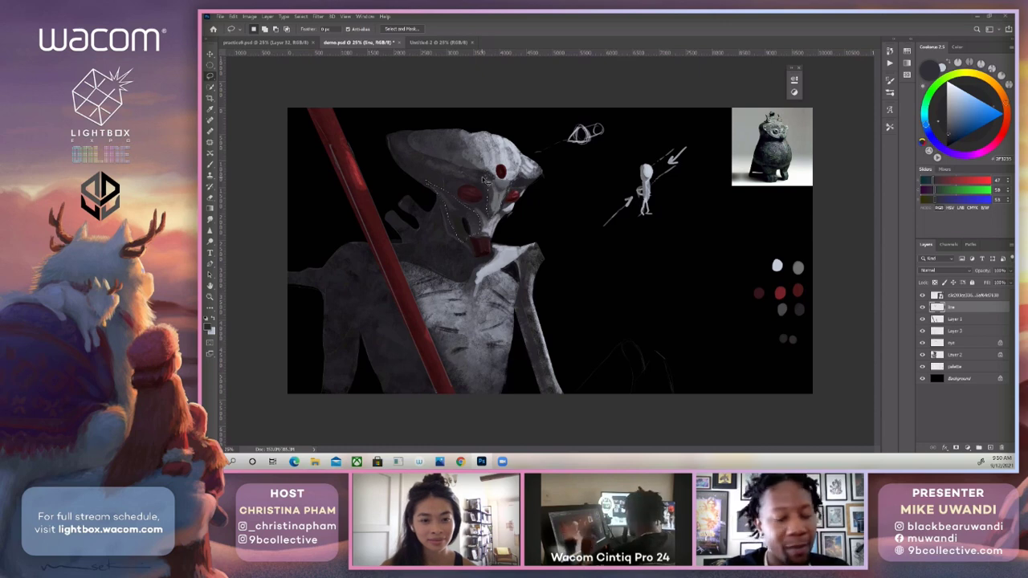
key(ctrl+d)
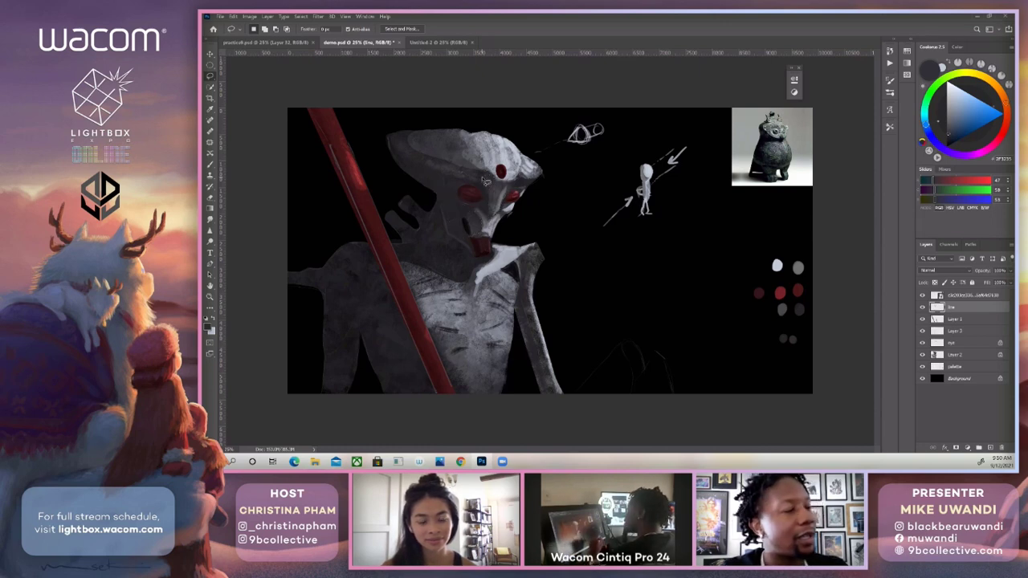
click(952, 355)
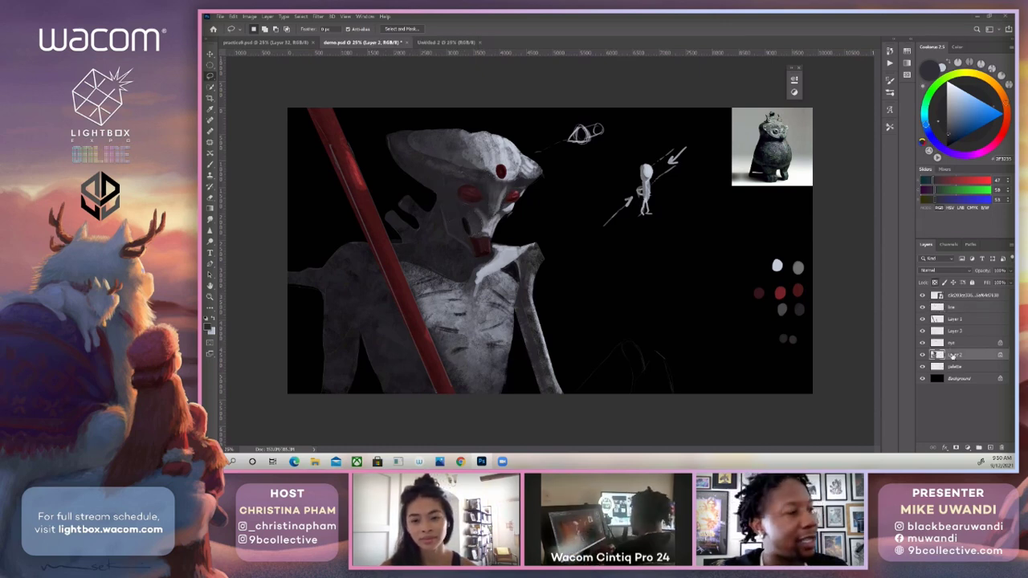
key(ctrl+shift+alt+n)
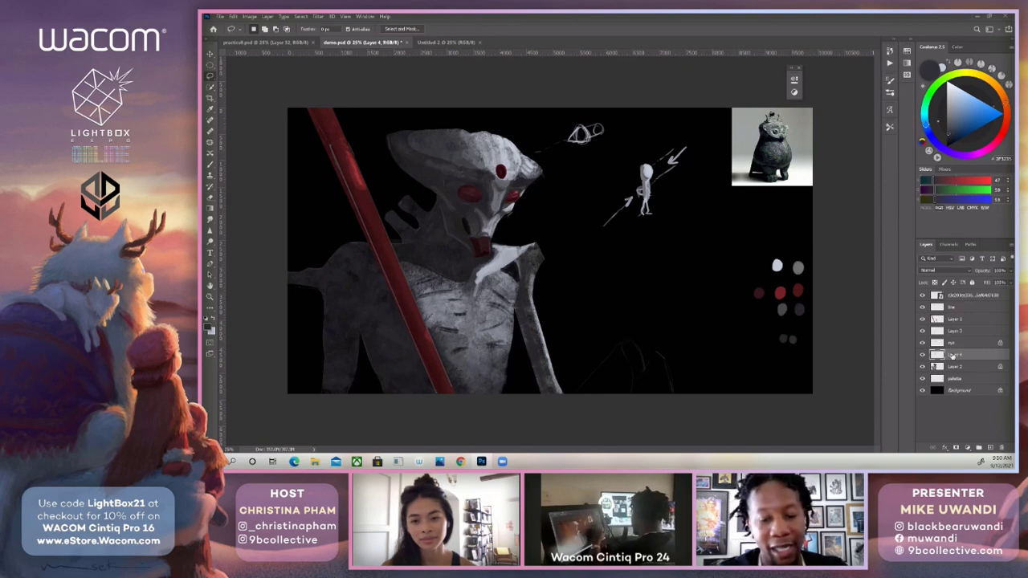
key(ctrl+e)
Paint over the cheek hollow and jaw lines beside the red mouth on Layer 2 with dark greys sampled from the face.
key(b)
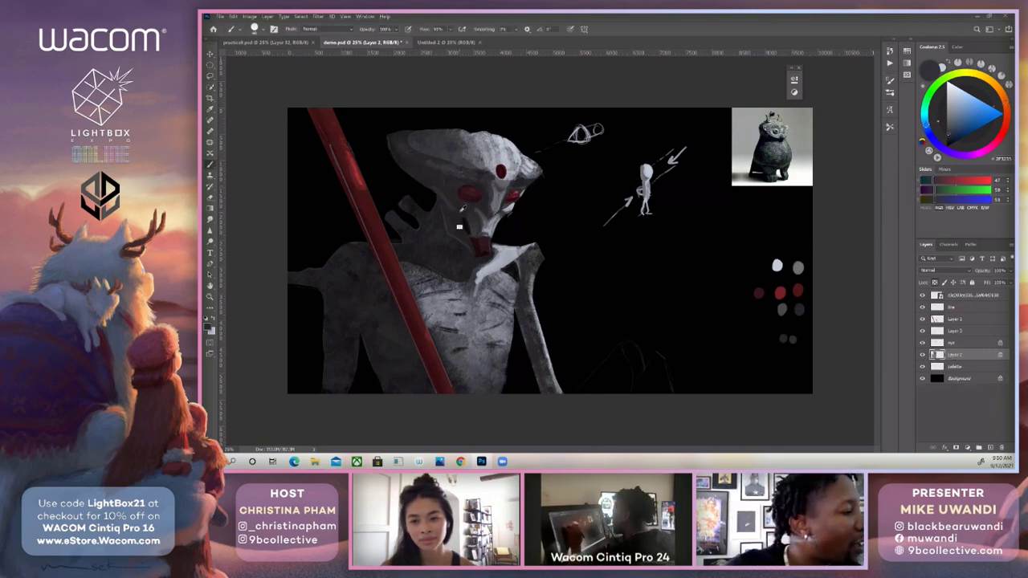
alt+click(460, 212)
alt+click(799, 308)
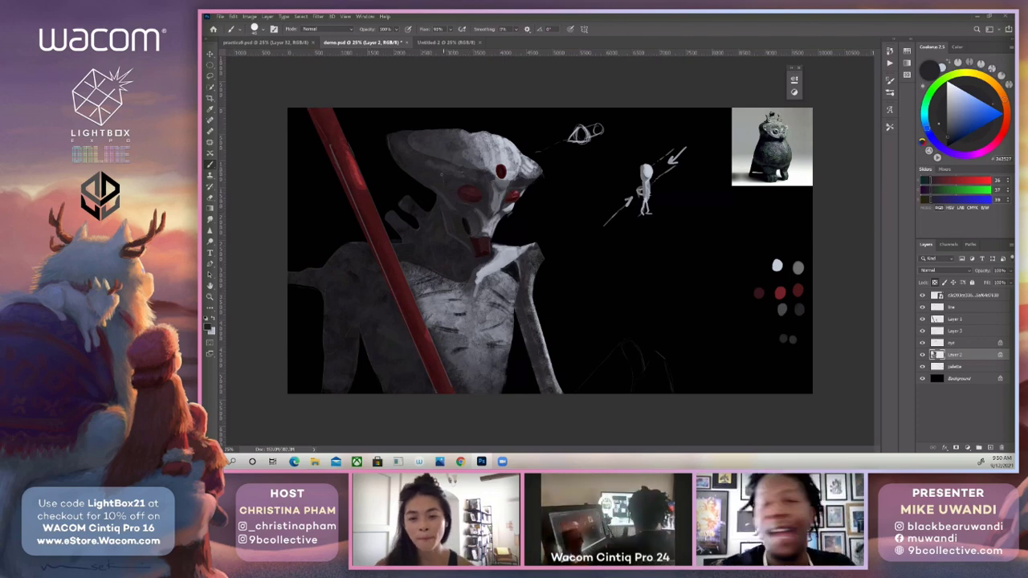
alt+click(479, 217)
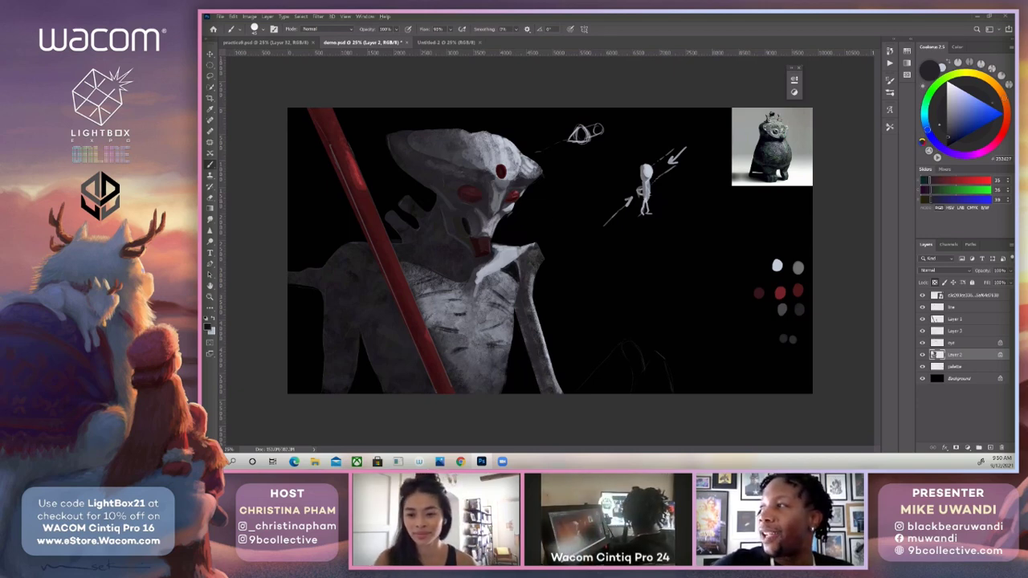
alt+click(469, 231)
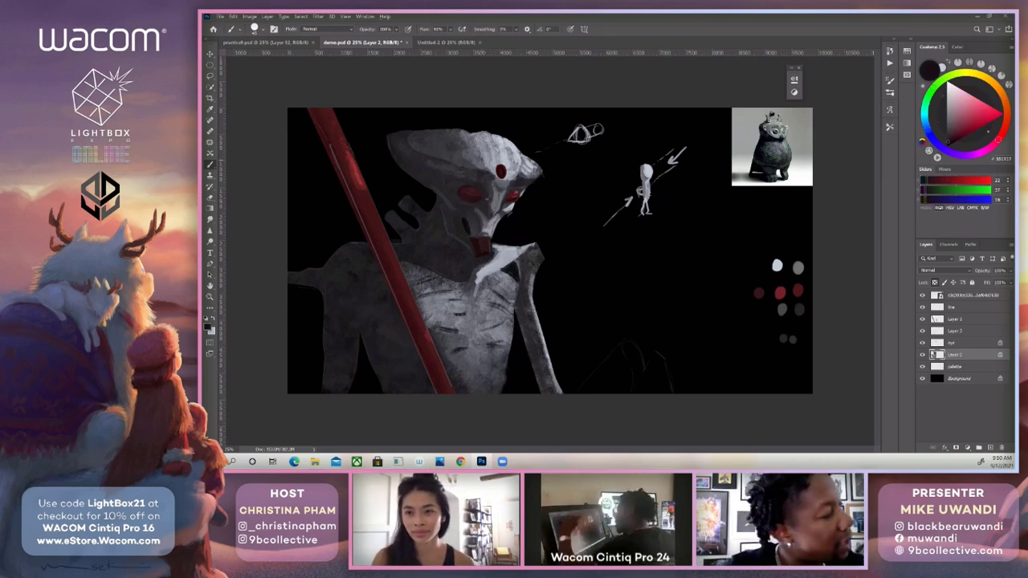
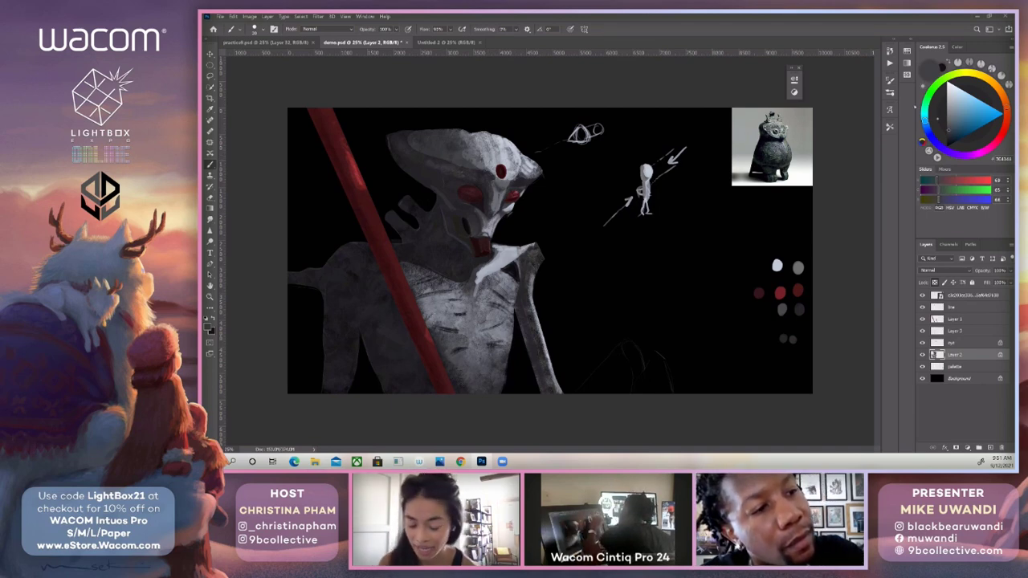
Set the brush opacity to 40% and compare the painting's values in a greyscale colour proof with the full-colour view.
key(bracketright)
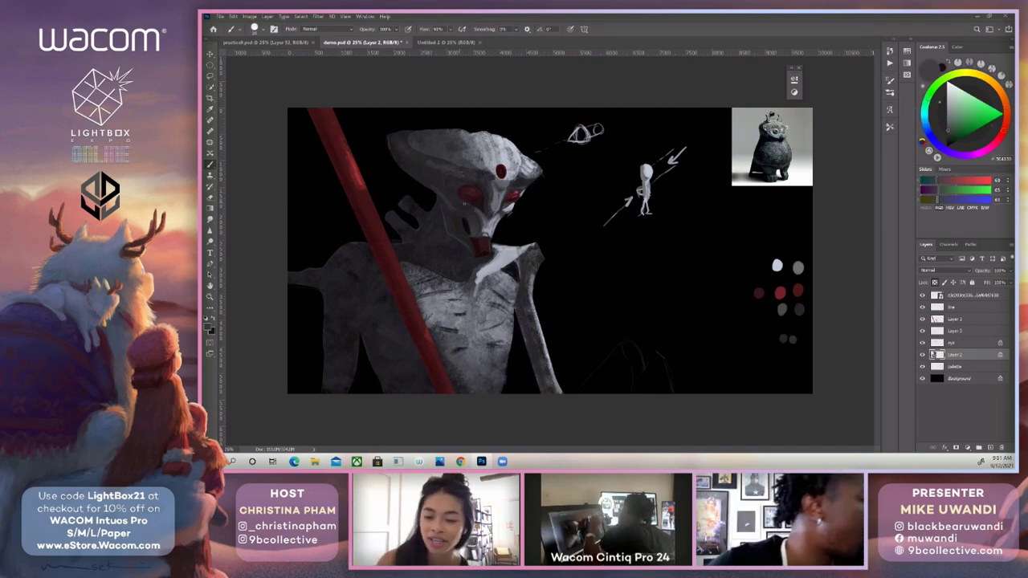
key(4)
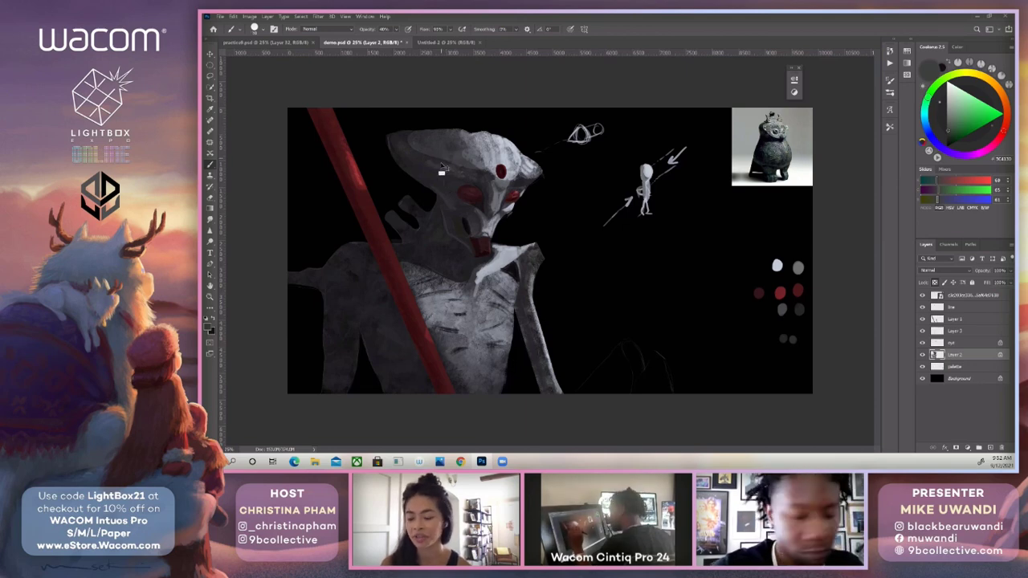
key(ctrl+y)
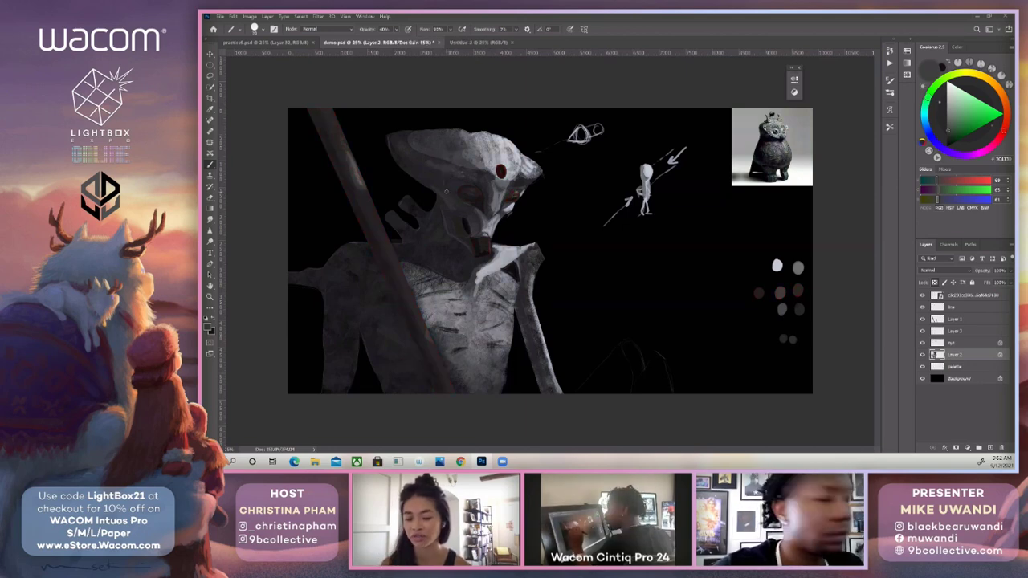
key(ctrl+y)
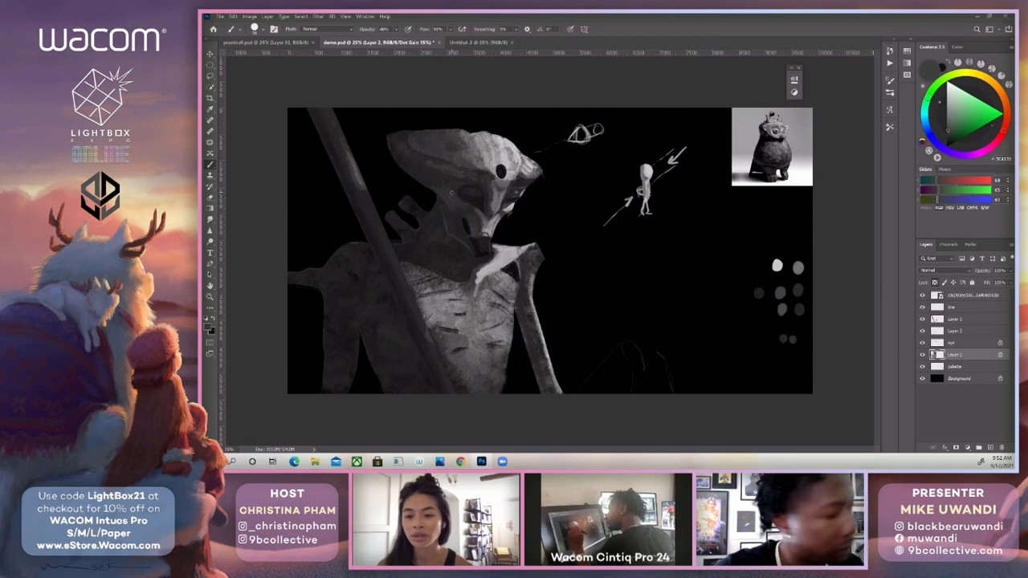
key(ctrl+y)
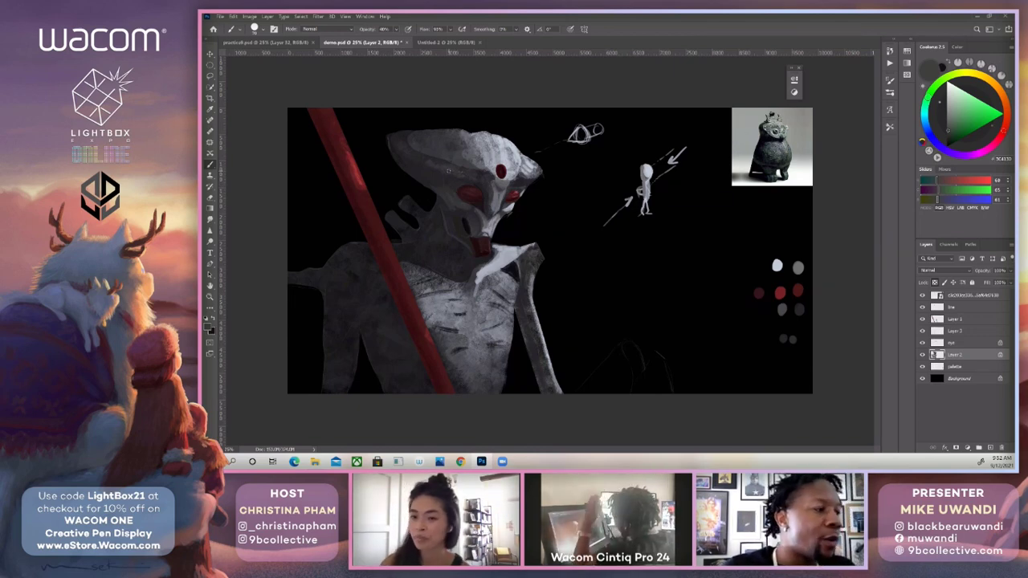
Paint dark pits along the lit front of the head crest at 100% opacity, using greys sampled from the face.
alt+click(494, 154)
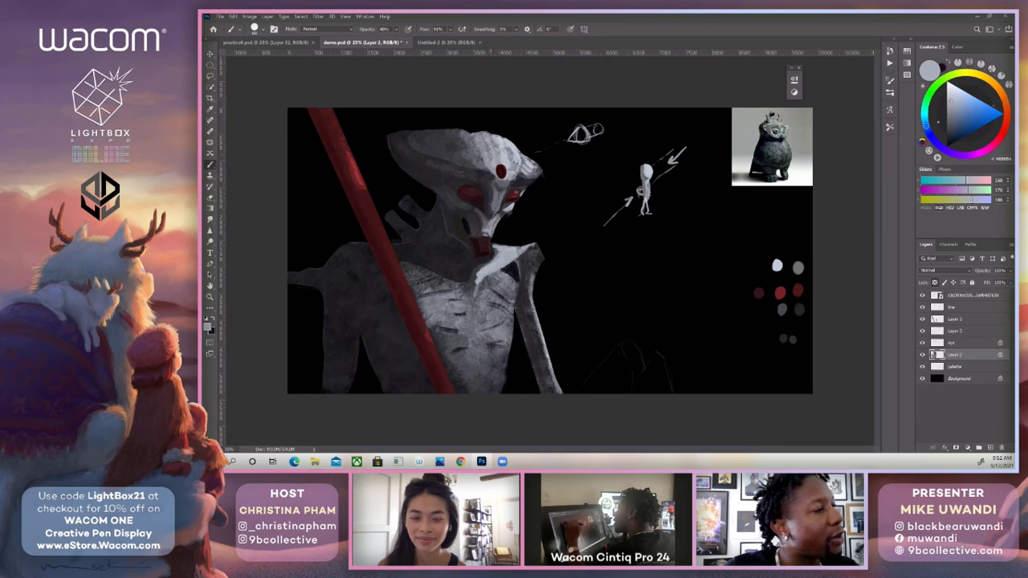
key(0)
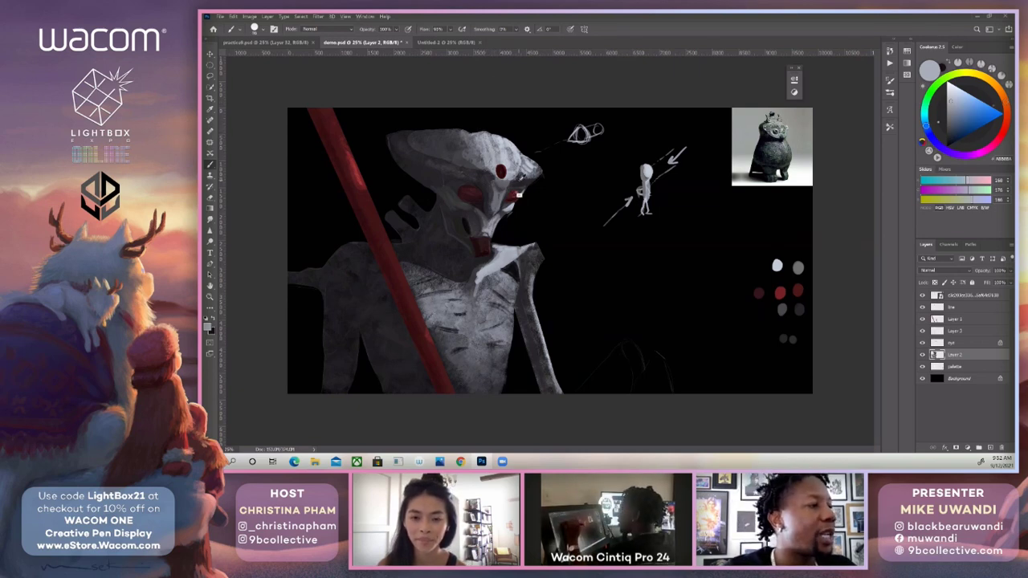
alt+click(522, 180)
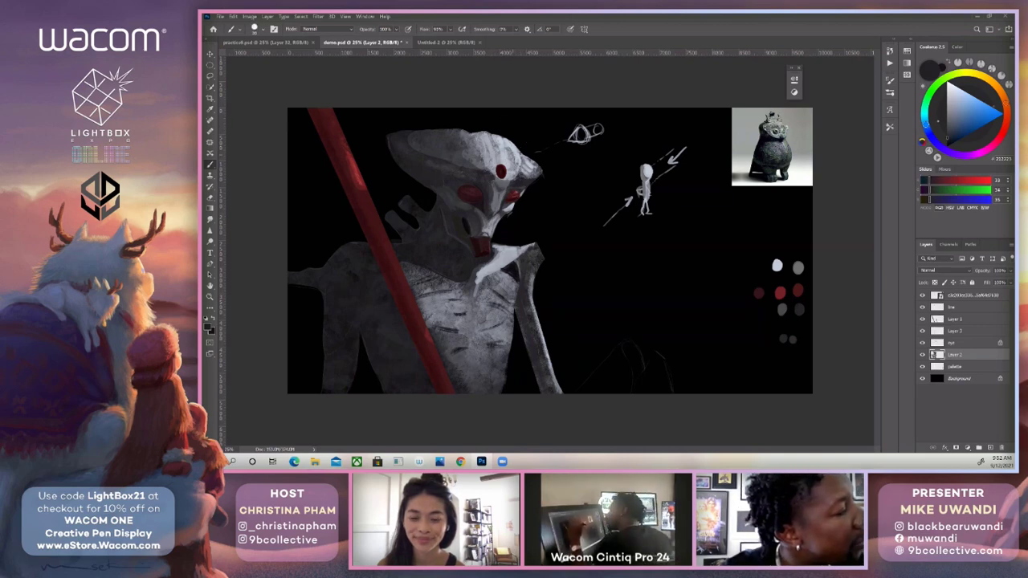
alt+click(536, 124)
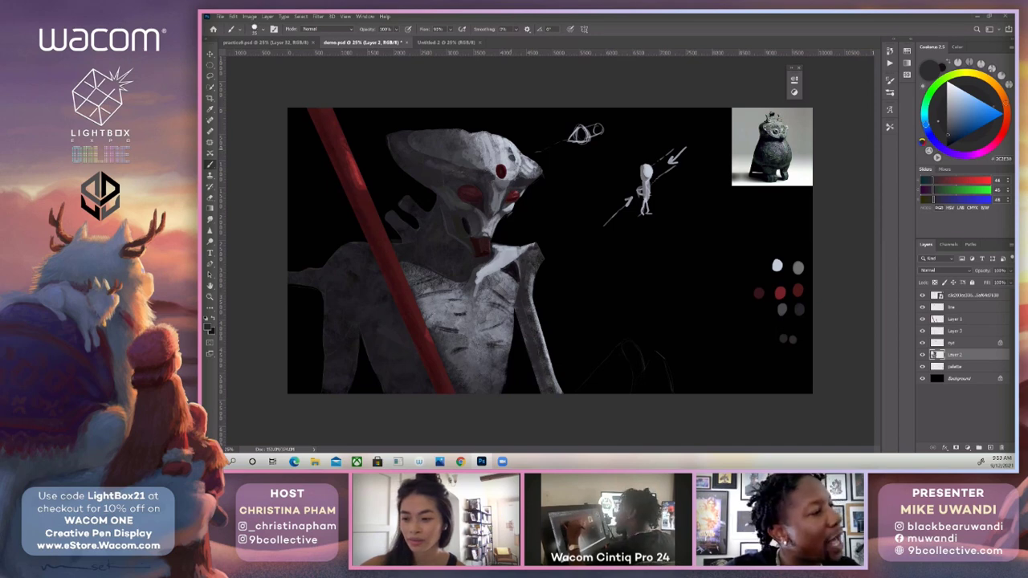
key(bracketright)
key(bracketright)
key(bracketright)
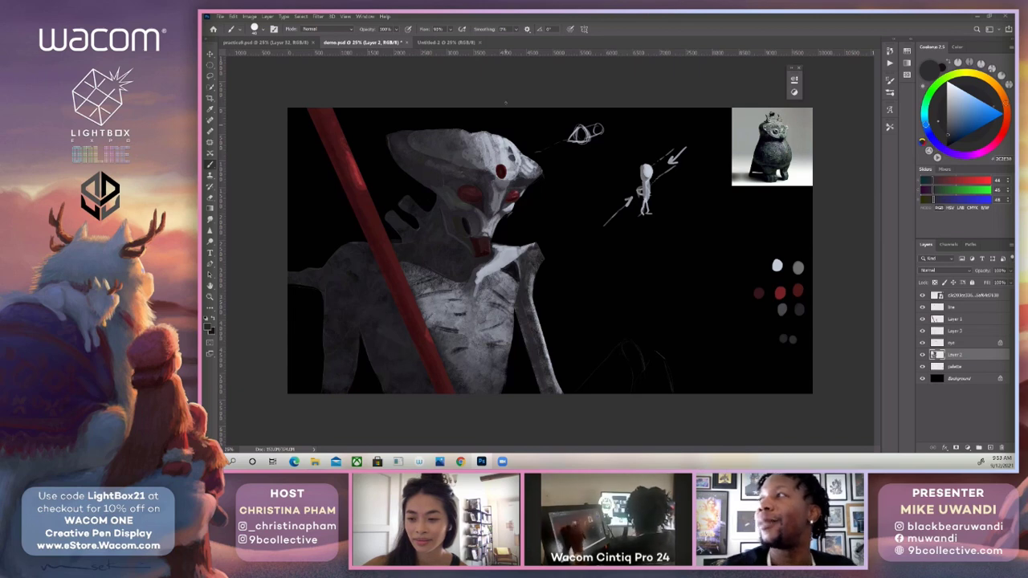
Add light grey edges around the dark pits on the crest with tones sampled beside them.
click(931, 200)
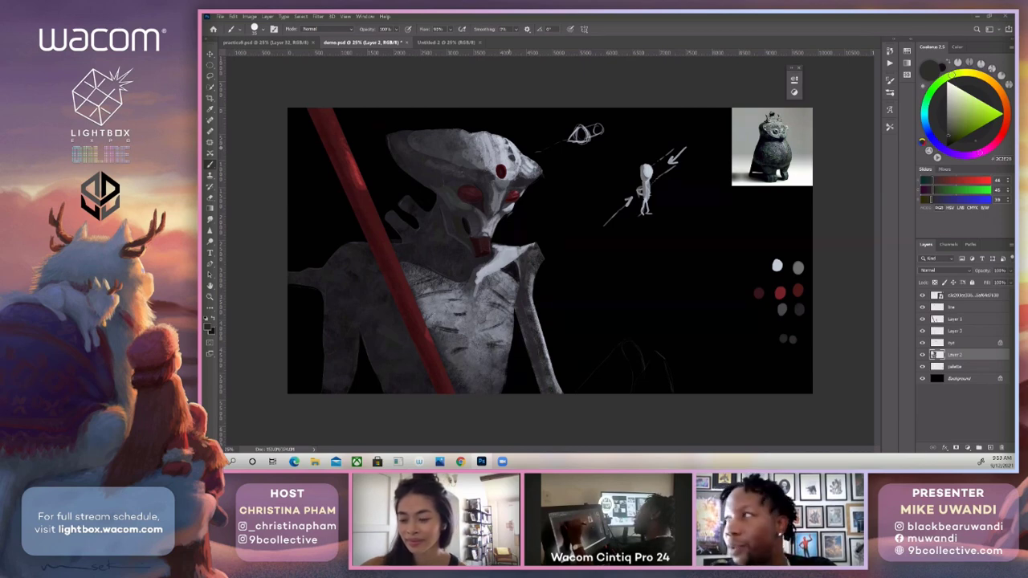
alt+click(514, 145)
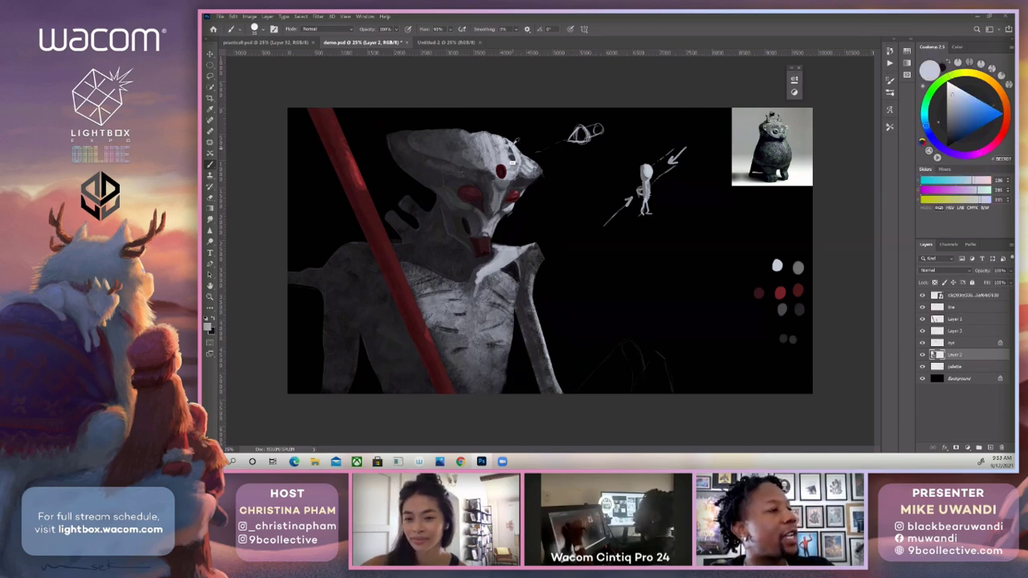
alt+click(517, 148)
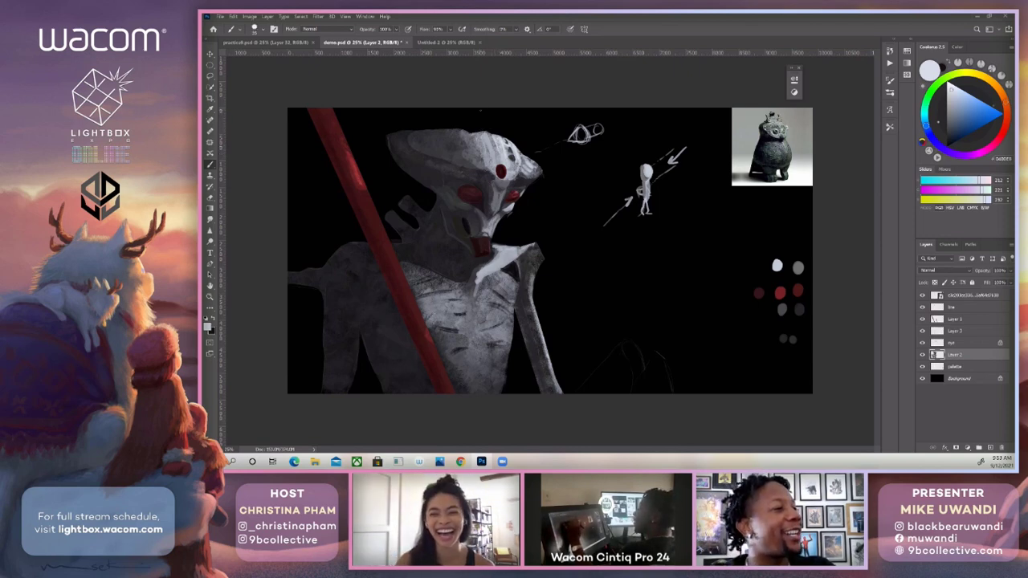
Deepen the shadowed underside of the head crest and the cheek edge with sampled dark grey and near-black.
alt+click(446, 198)
alt+click(448, 198)
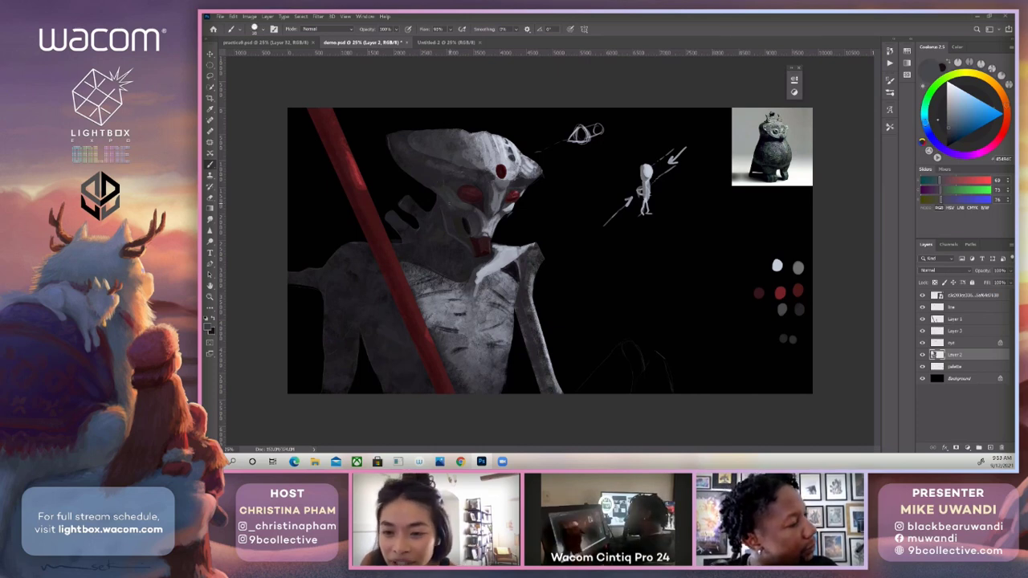
alt+click(429, 189)
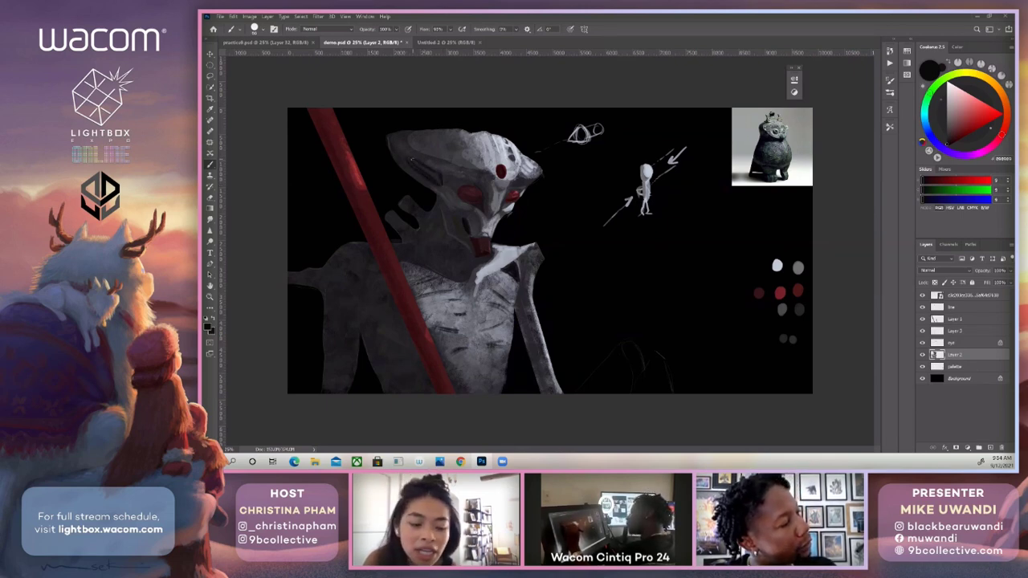
drag(413, 160, 428, 172)
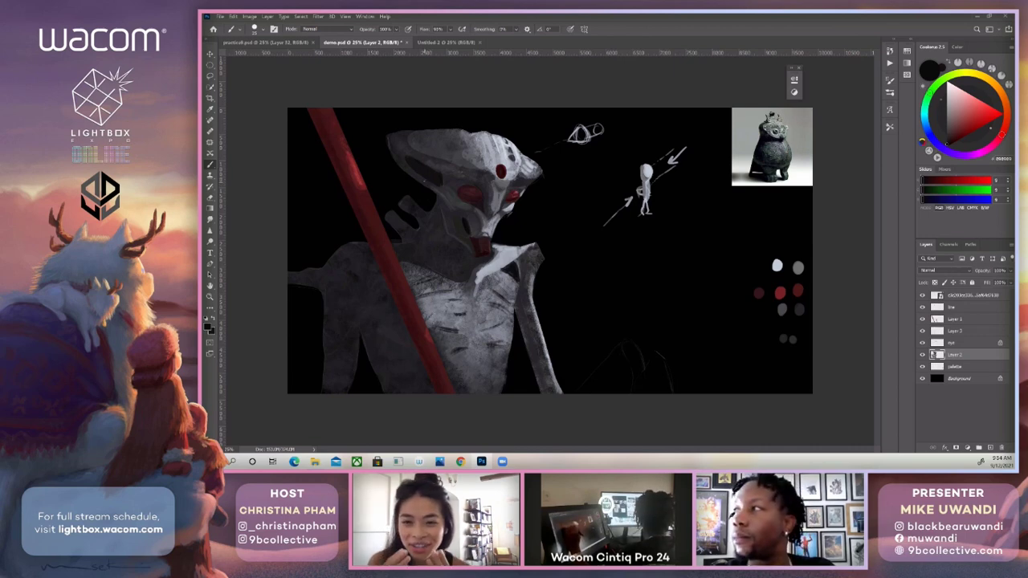
click(210, 187)
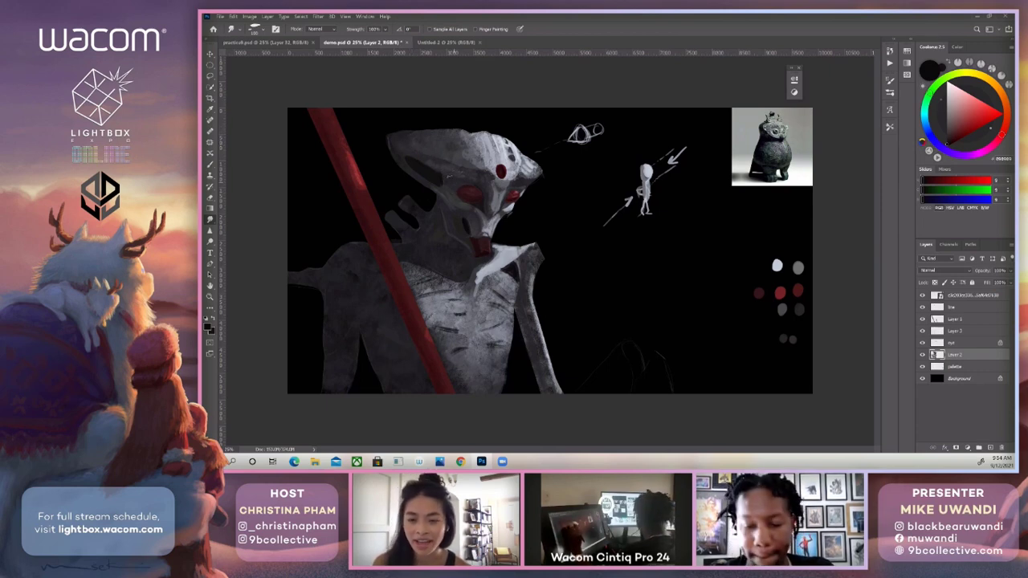
key(b)
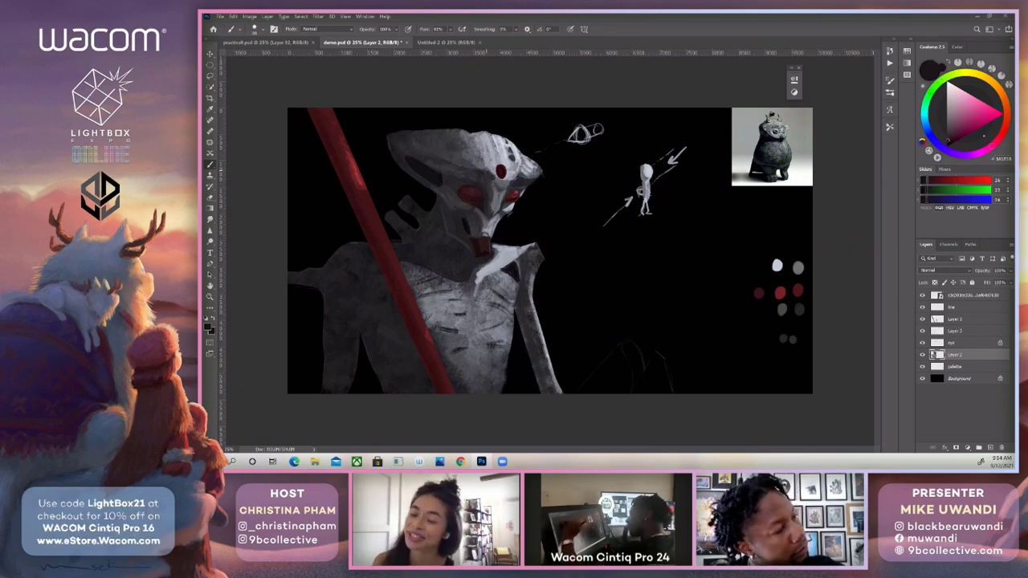
Hide the line layer and touch up the cheek and eye area on Layer 2 with greys sampled from the face.
click(922, 307)
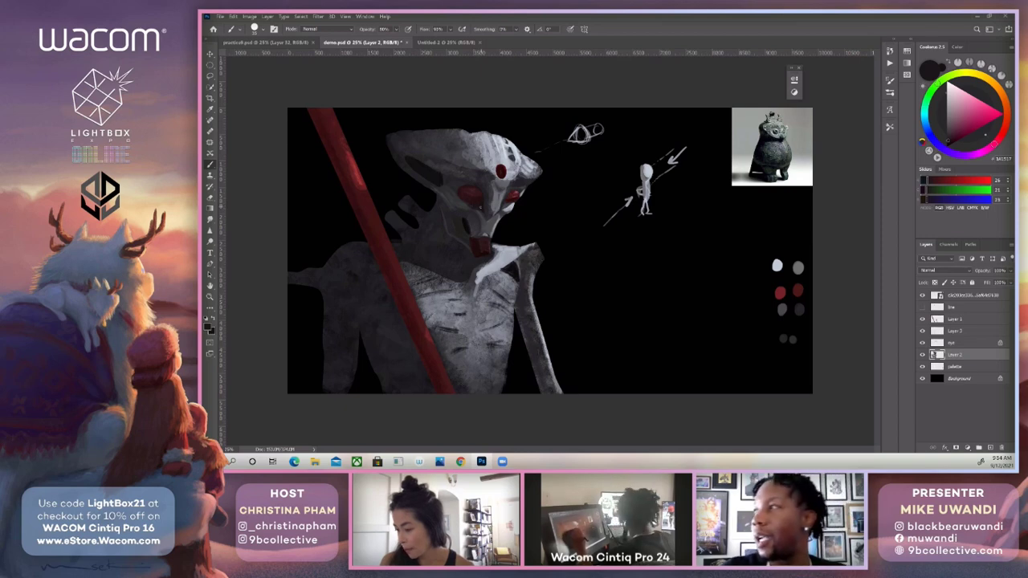
alt+click(485, 208)
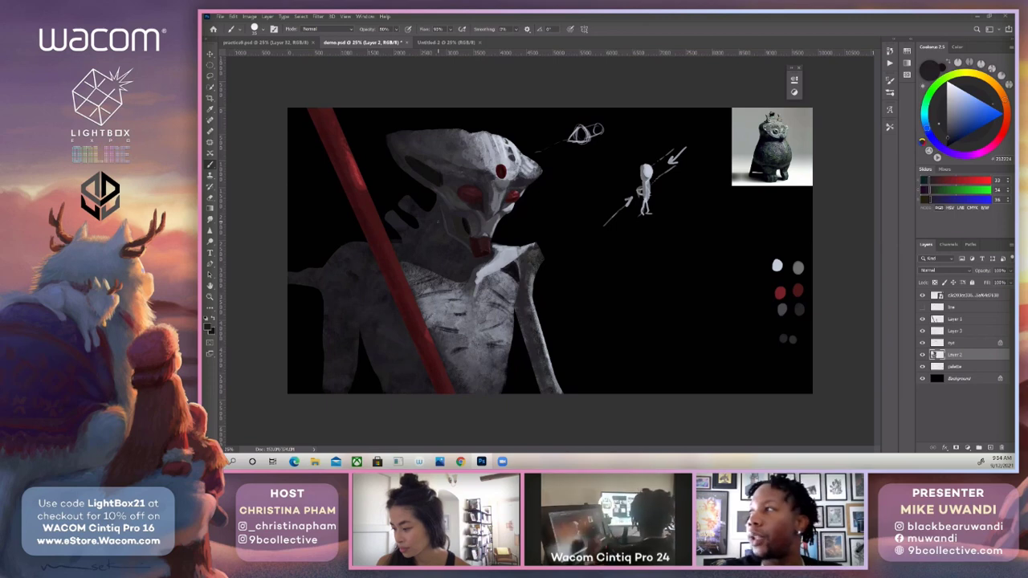
alt+click(515, 188)
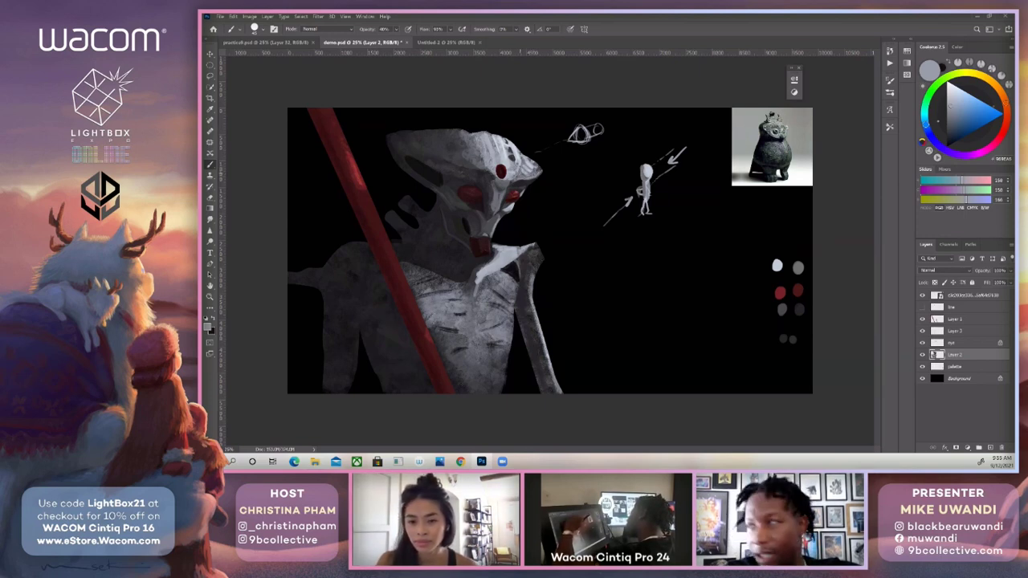
Refine the lit brow around the dark pits with pale greys sampled beside them.
alt+click(515, 163)
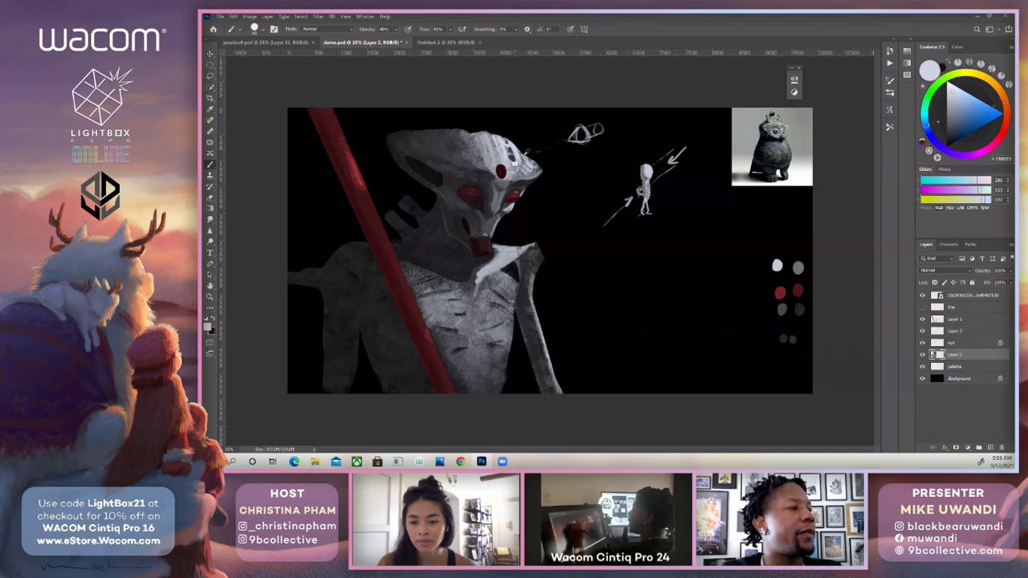
alt+click(518, 163)
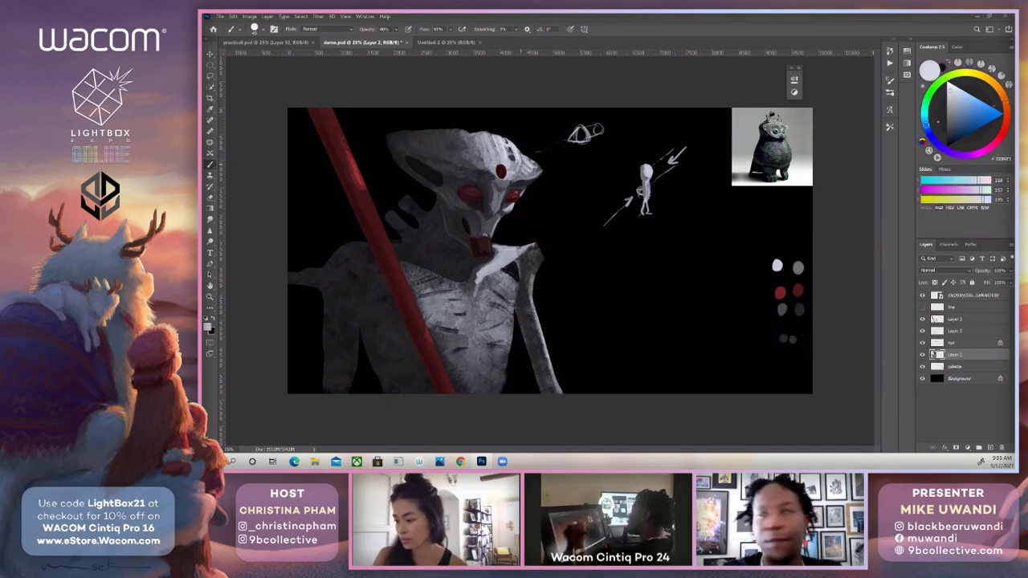
alt+click(517, 169)
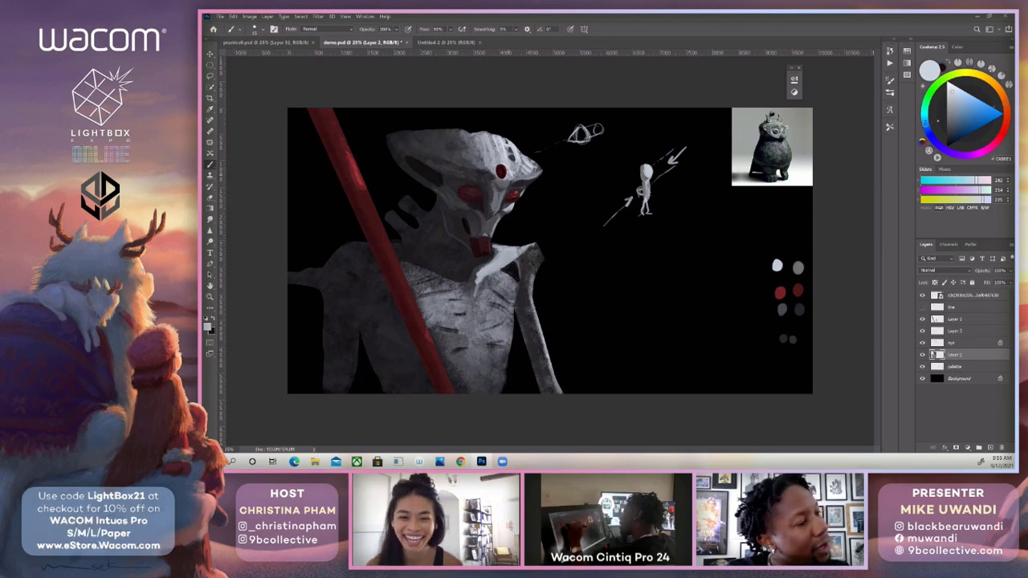
Blend mid greys sampled from the crest over the forehead above the red forehead spot, lowering the brush opacity to 40%.
key(bracketright)
key(x)
alt+click(500, 146)
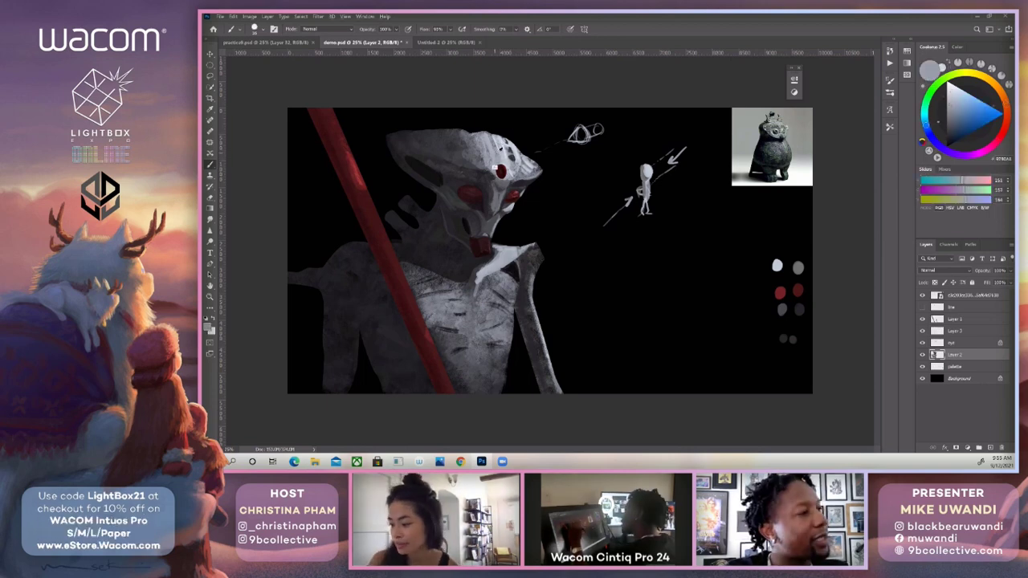
alt+click(490, 152)
key(4)
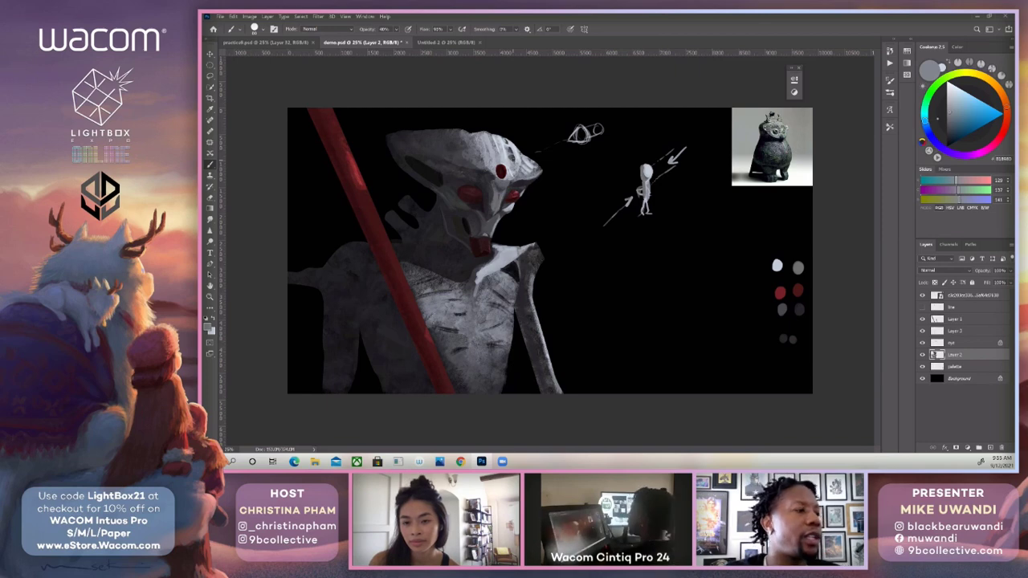
Paint the lit side of the snout and brow with a larger brush in sampled light grey, ending at 100% opacity.
alt+click(507, 221)
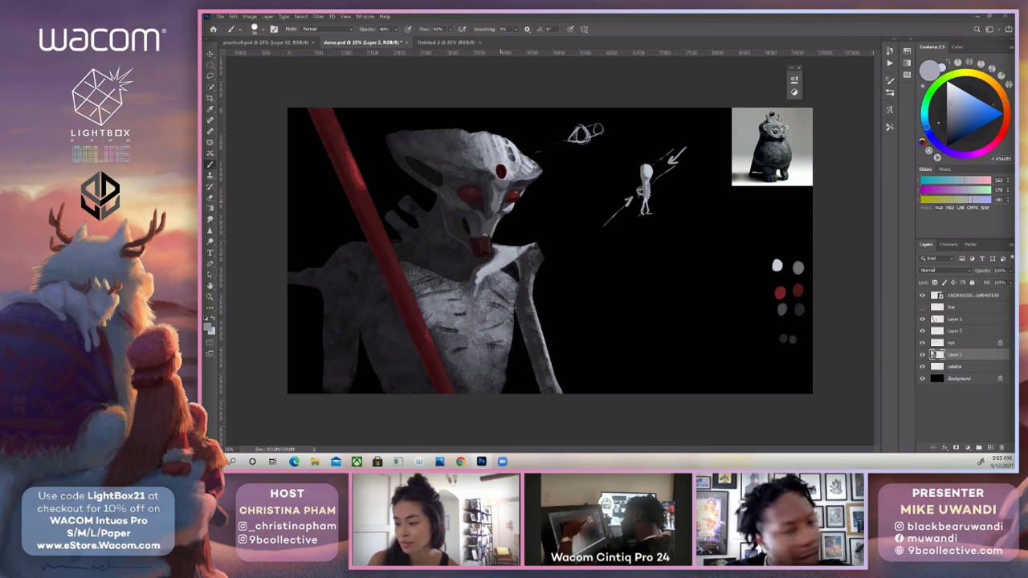
key(bracketright)
key(bracketright)
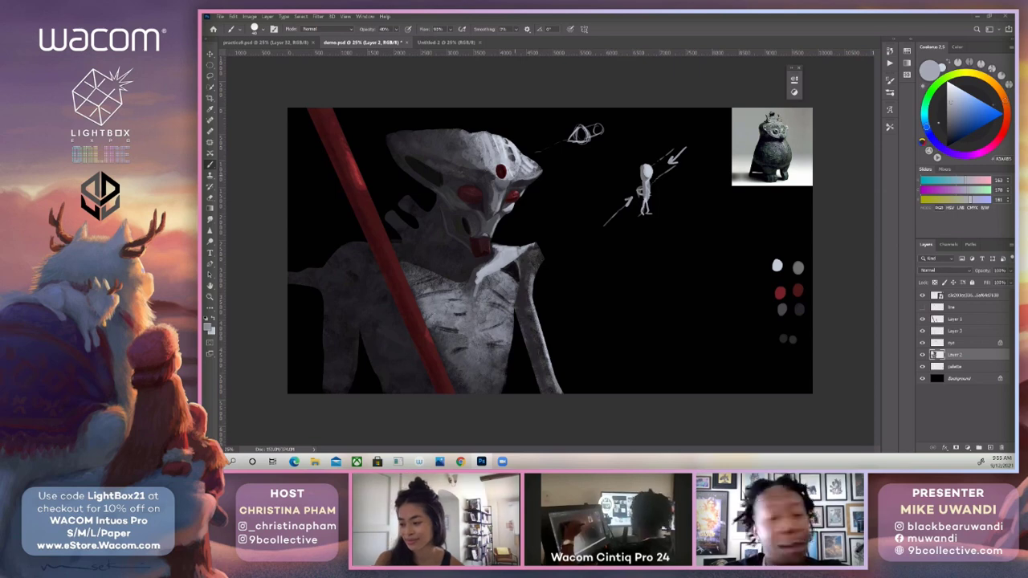
key(0)
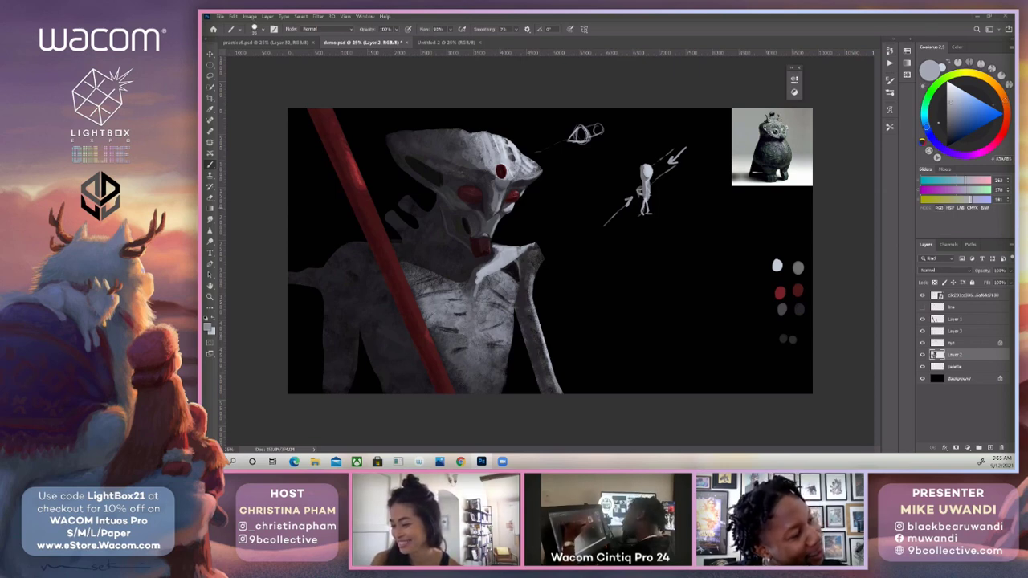
Shade the nose bridge between the red eyes with sampled mid and dark greys, using a larger brush at 40% opacity.
alt+click(498, 211)
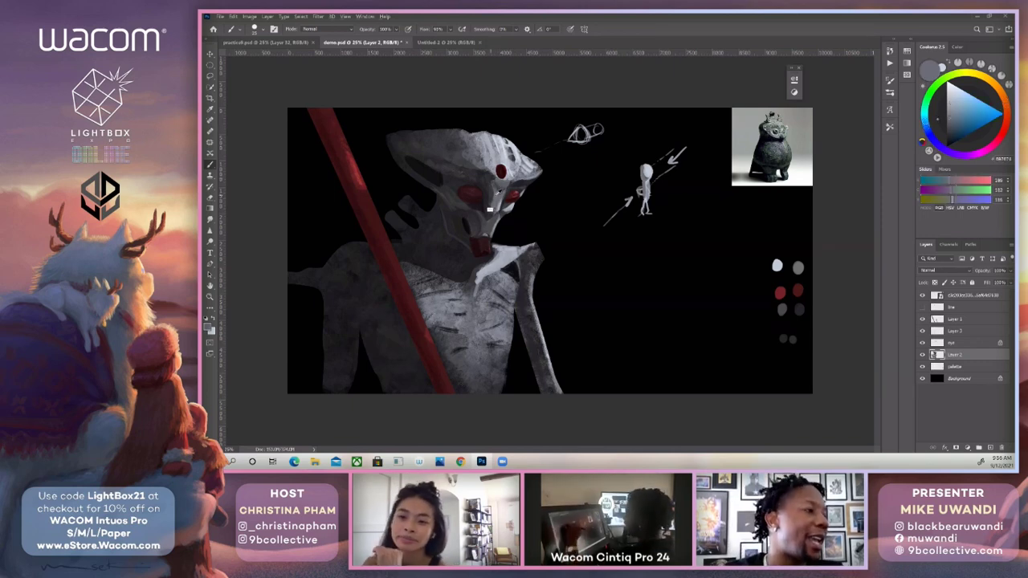
alt+click(497, 193)
key(4)
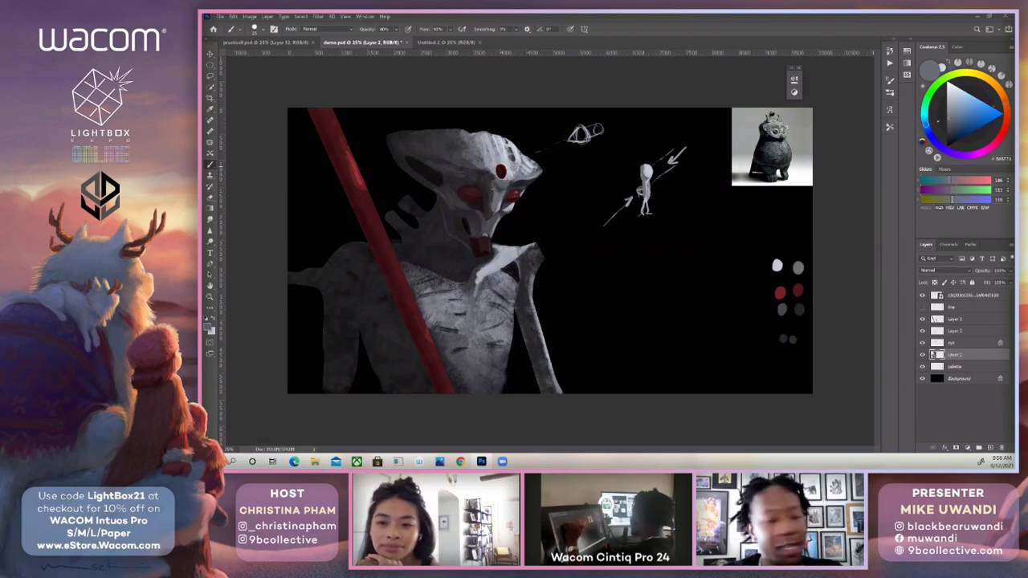
key(bracketright)
key(bracketright)
key(bracketright)
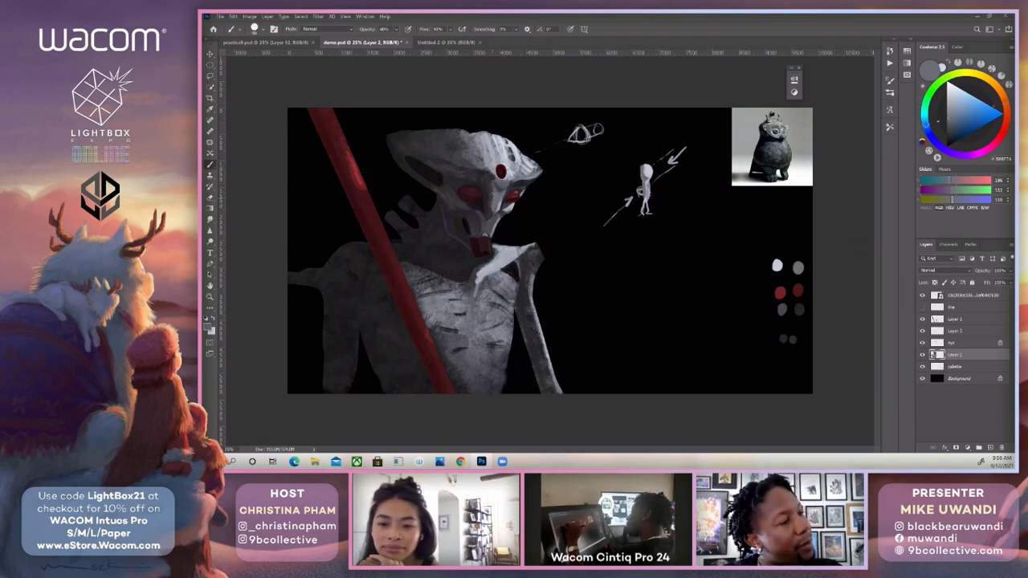
alt+click(501, 197)
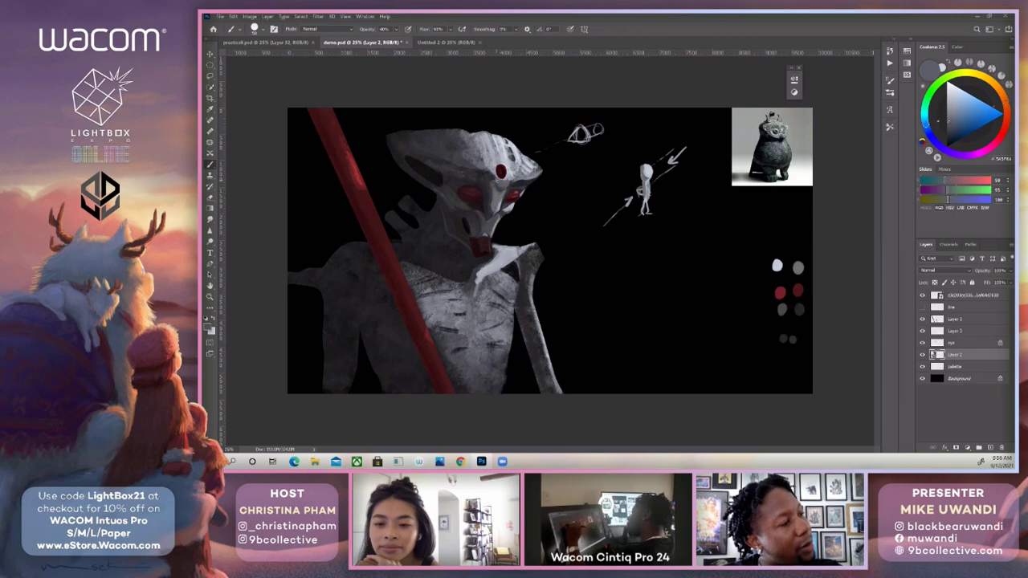
alt+click(499, 201)
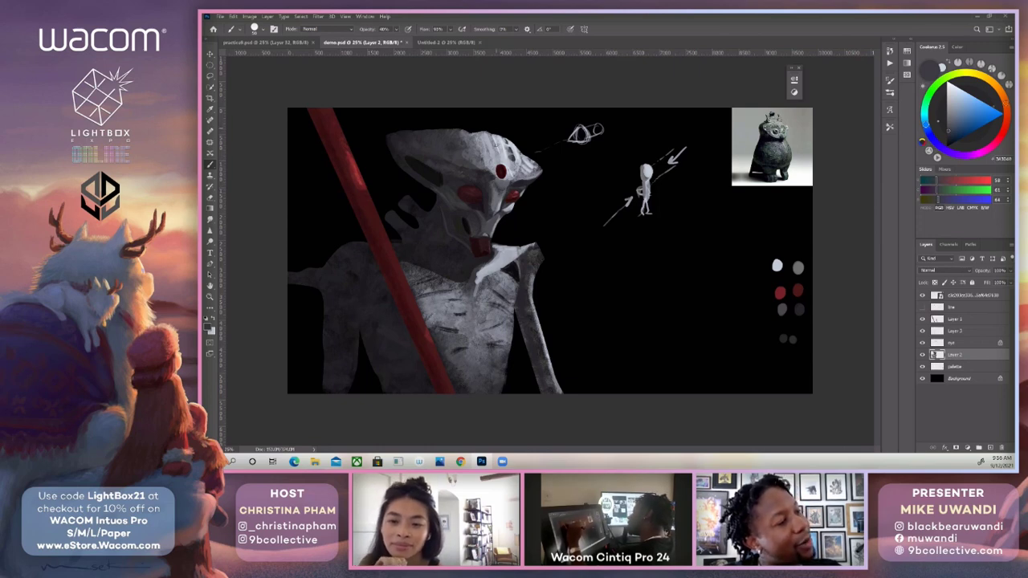
alt+click(503, 197)
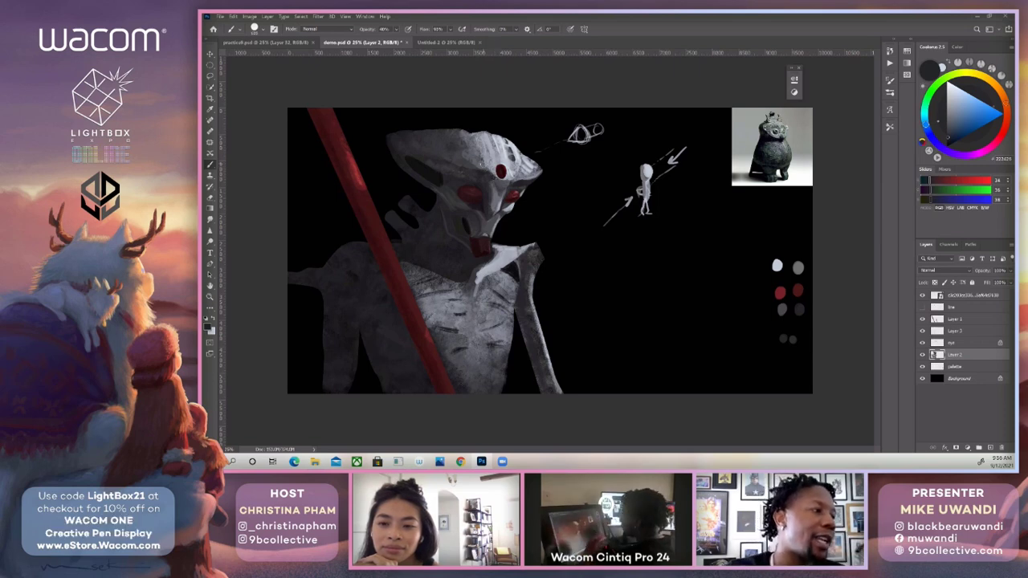
Deepen the shading on the nose bridge and snout between the red eyes with sampled dark greys at 50% brush opacity.
mouse_move(486, 181)
mouse_down()
mouse_move(504, 174)
mouse_move(494, 184)
mouse_move(494, 174)
mouse_move(496, 199)
mouse_up()
alt+click(491, 181)
alt+click(498, 197)
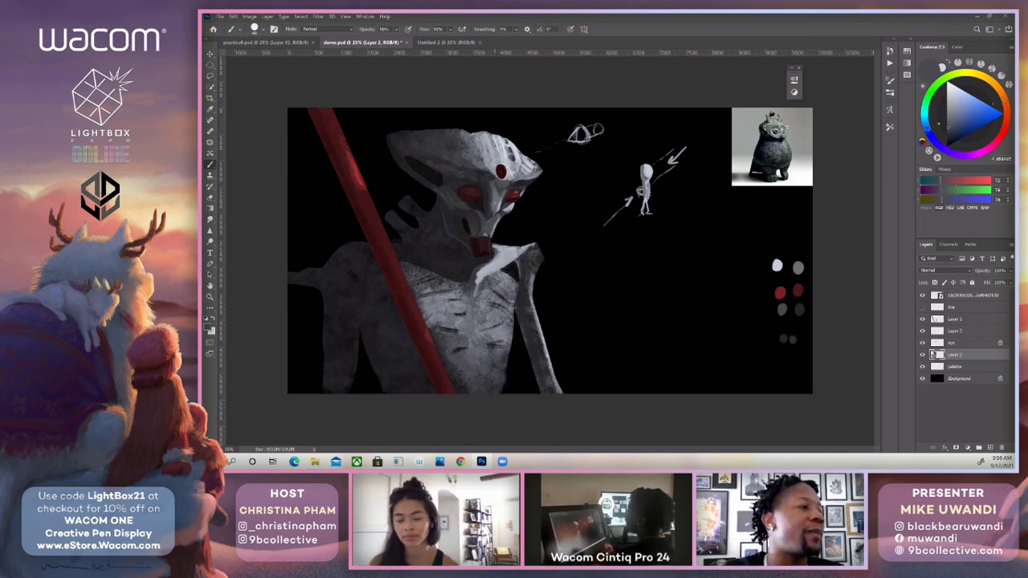
alt+click(491, 211)
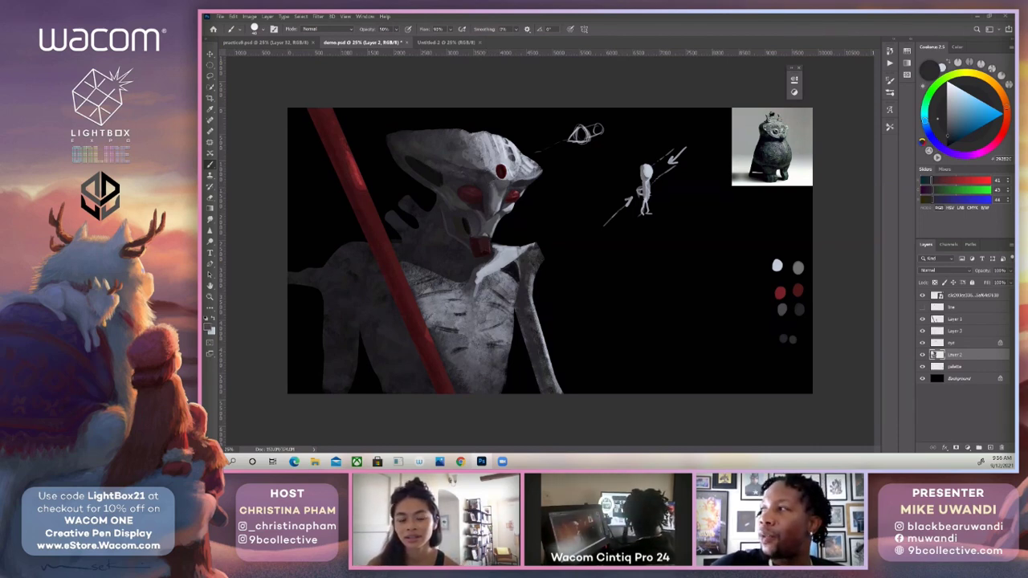
alt+click(800, 309)
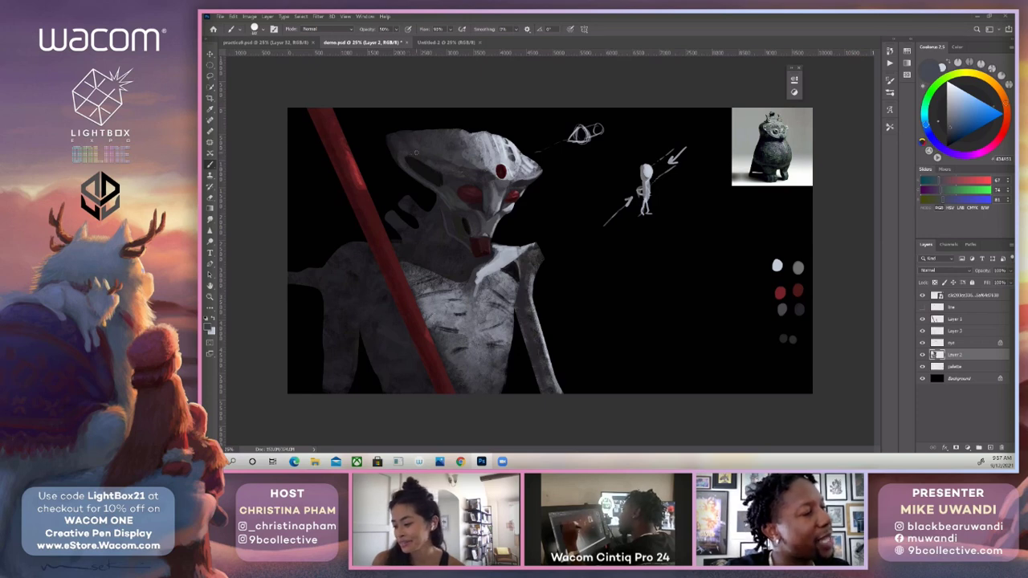
Highlight the upper nose bridge and the area around the red forehead spot with light greys sampled nearby.
alt+click(502, 193)
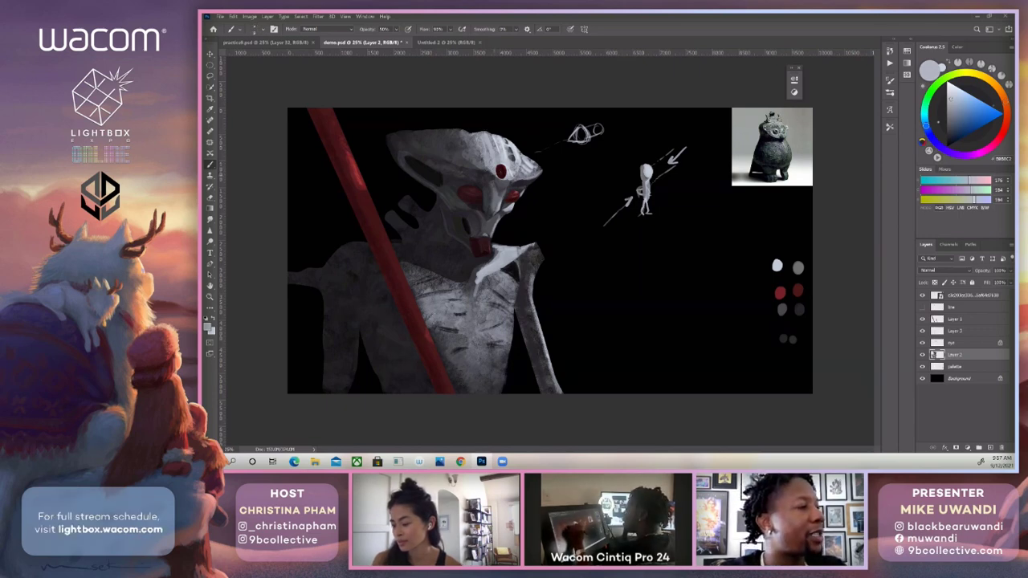
alt+click(504, 180)
alt+click(505, 179)
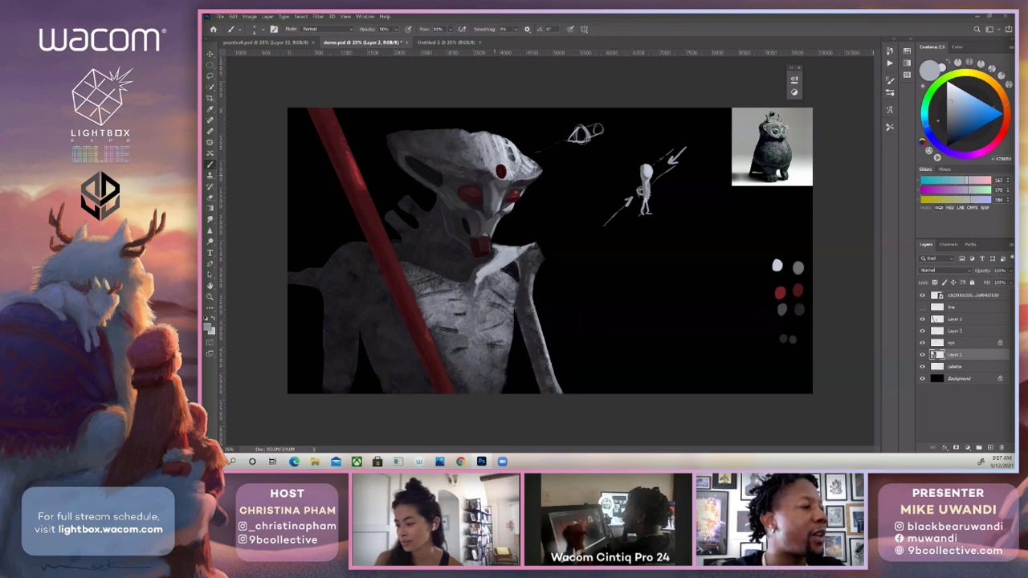
alt+click(508, 169)
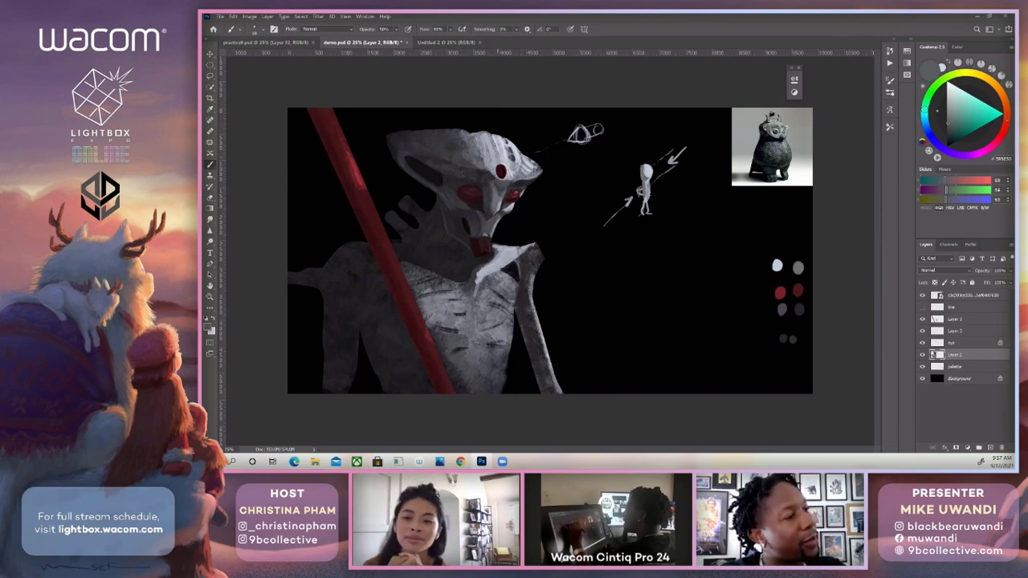
Shade the brow around the dark pits above the red forehead spot with a larger brush in sampled dark grey.
key(])
key(])
key(])
key(])
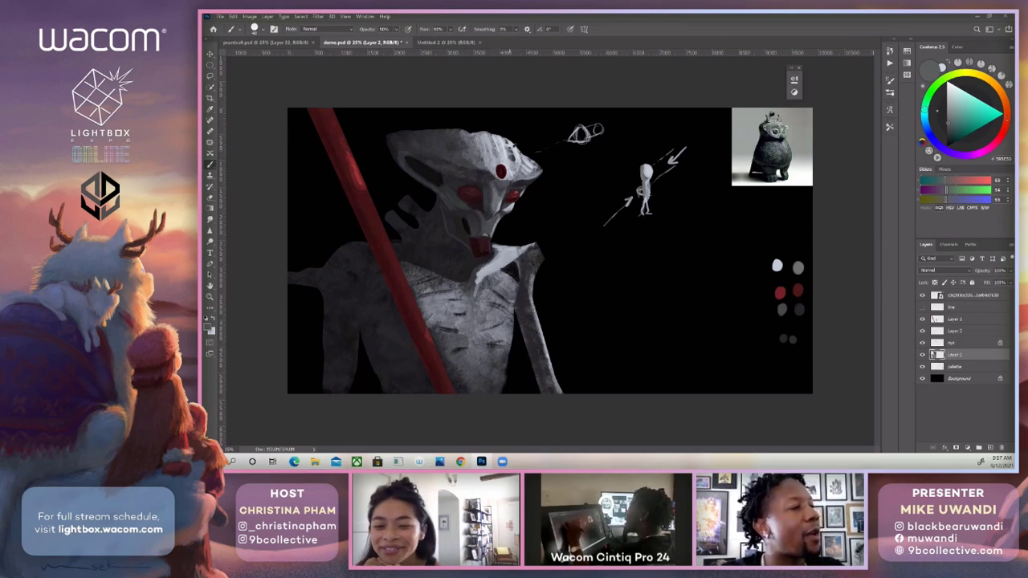
alt+click(512, 148)
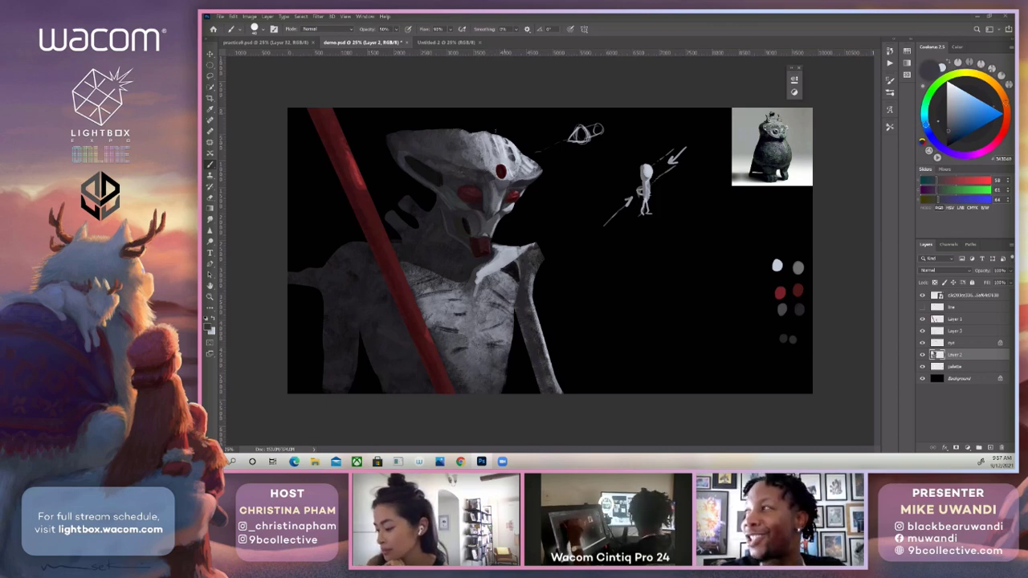
Refine the lit brow beside the dark pits with a smaller brush in sampled light greys.
key(bracketleft)
key(bracketleft)
key(bracketleft)
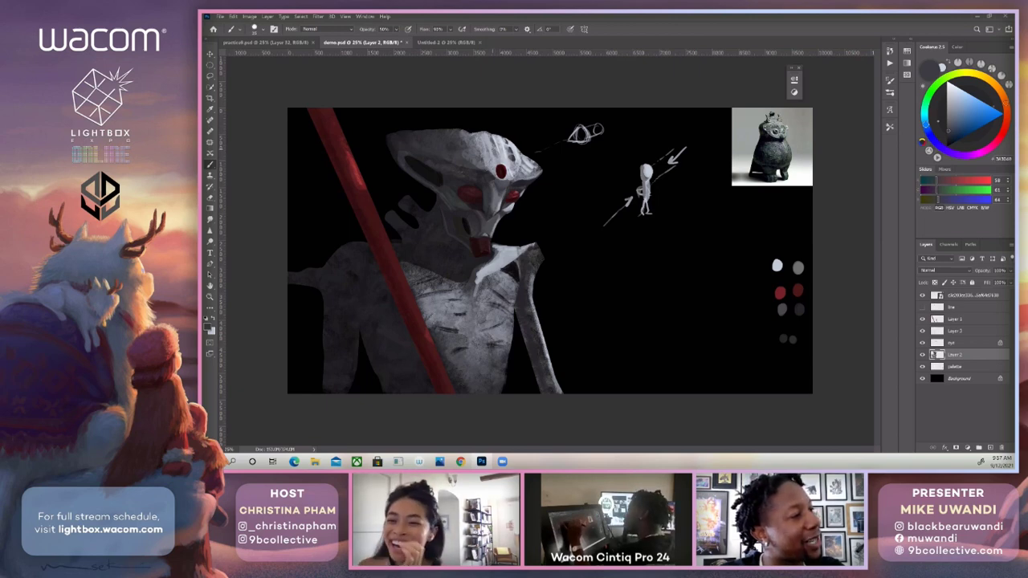
key(bracketright)
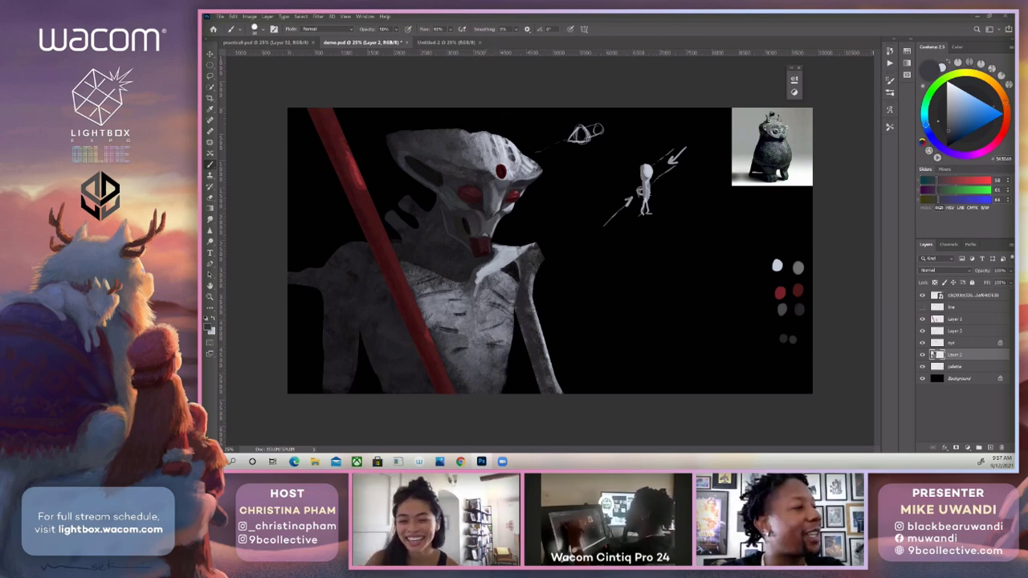
alt+click(495, 158)
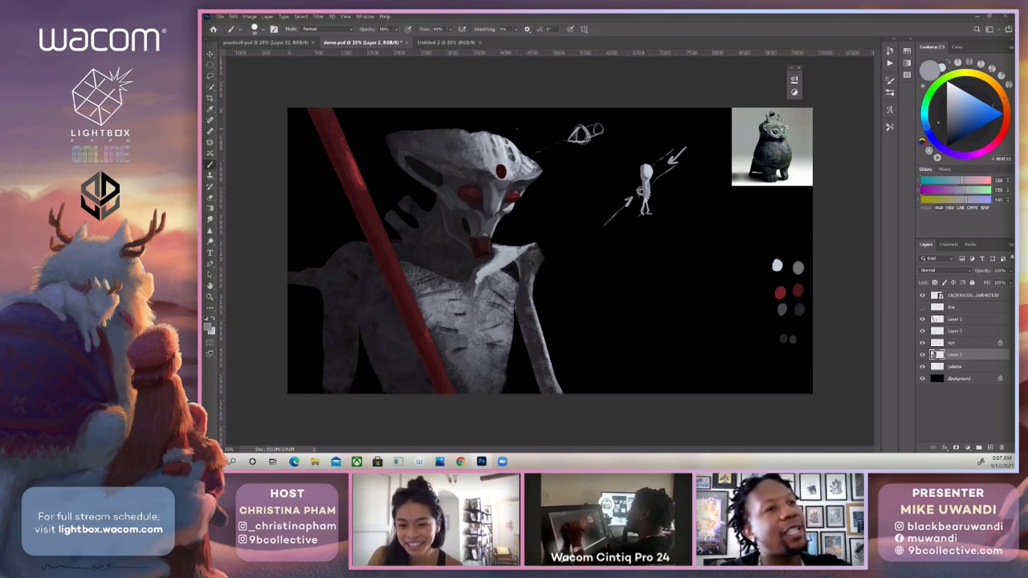
alt+click(499, 147)
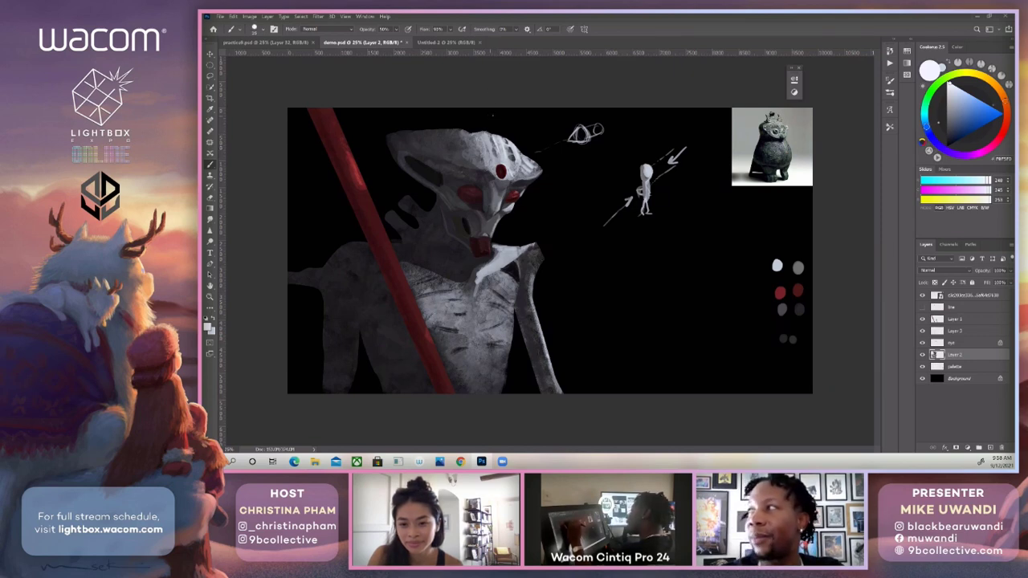
Paint the upper edge of the head crest with a larger brush at 100% opacity, using the near-white and light grey palette swatches.
key(])
key(])
key(])
key(])
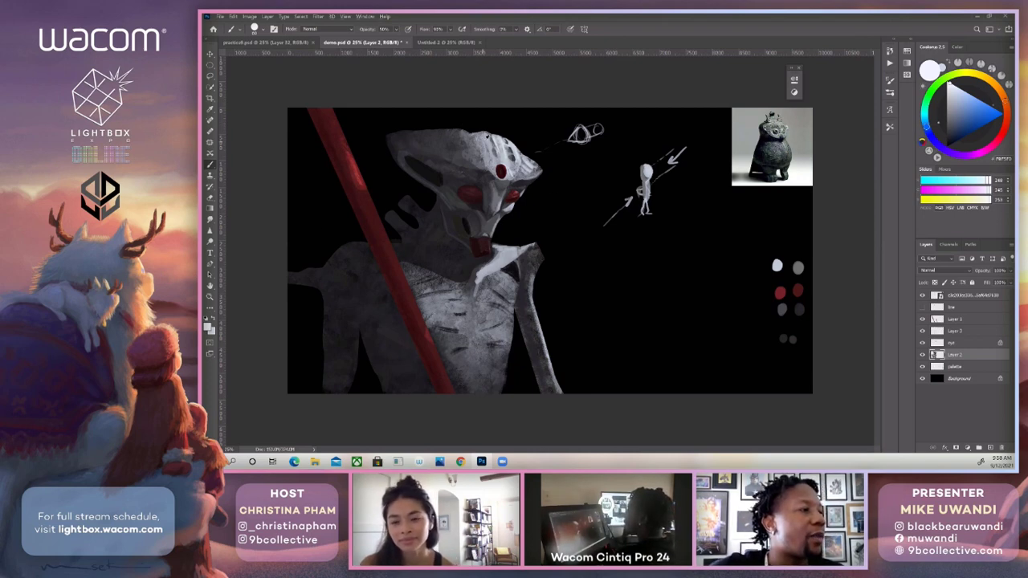
alt+click(488, 128)
alt+click(777, 266)
alt+click(798, 267)
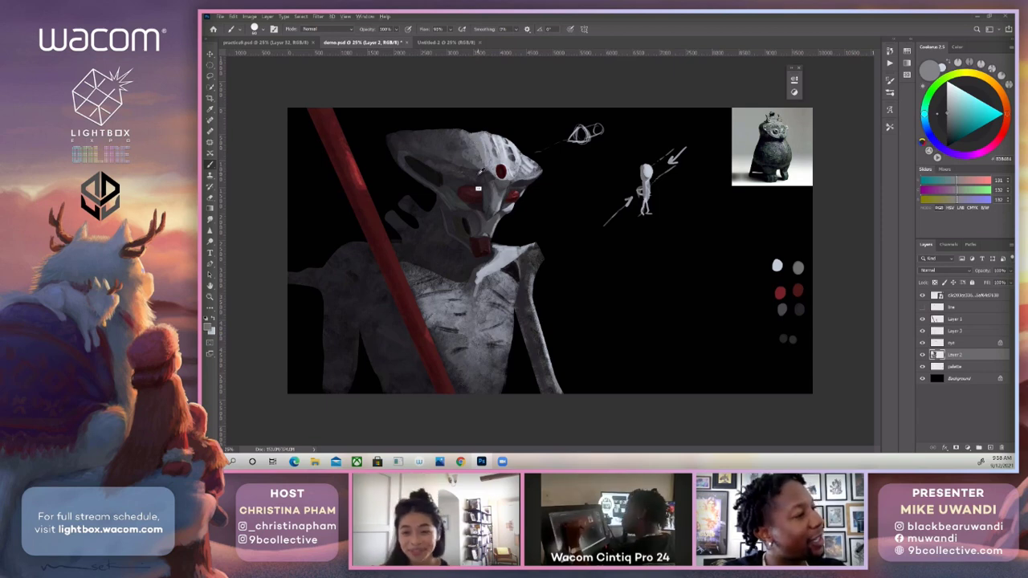
alt+click(485, 128)
Shade the cheek behind the nearer red eye with dark greys sampled from the face.
alt+click(456, 184)
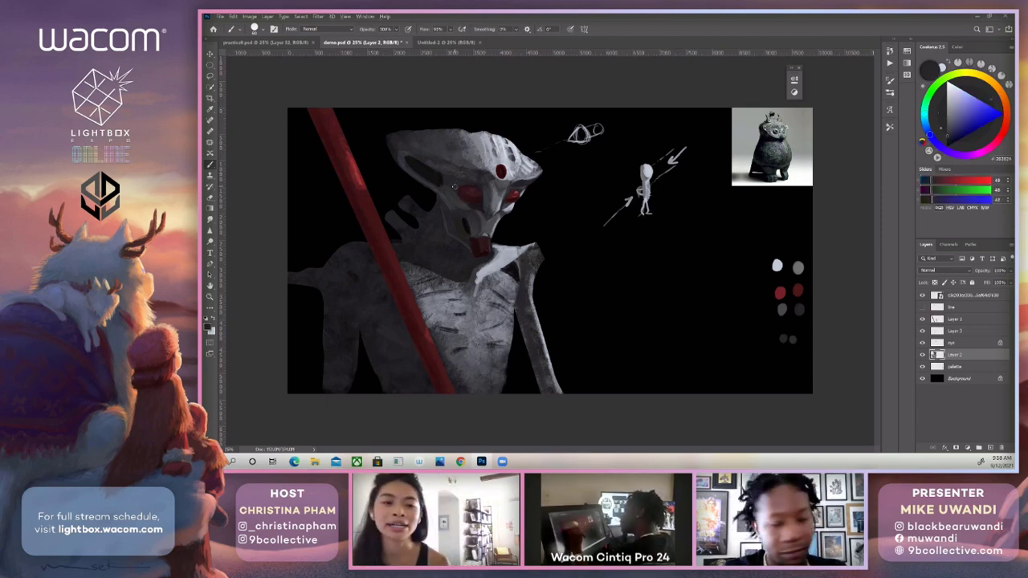
key(ctrl+y)
key(ctrl+y)
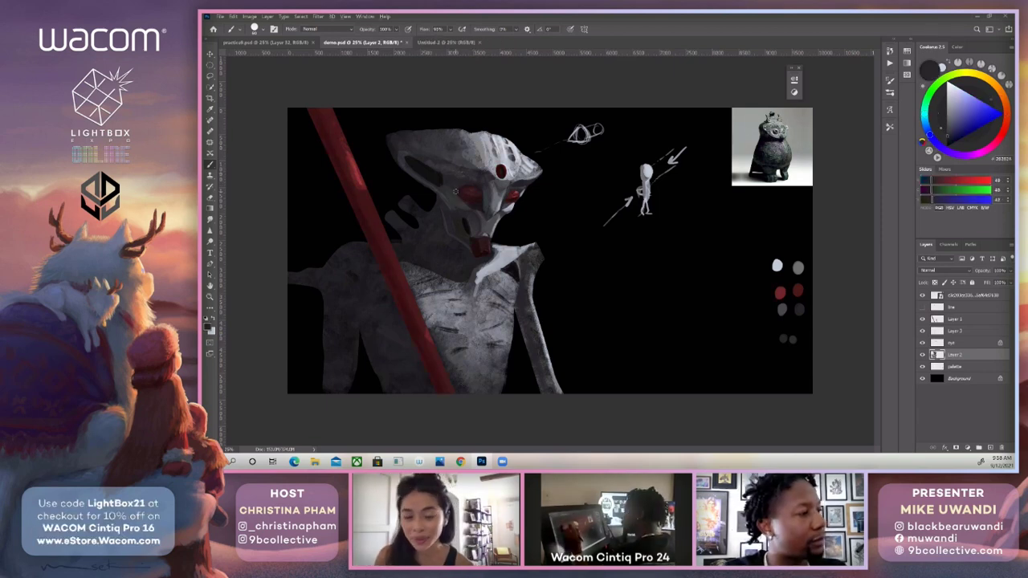
alt+click(458, 208)
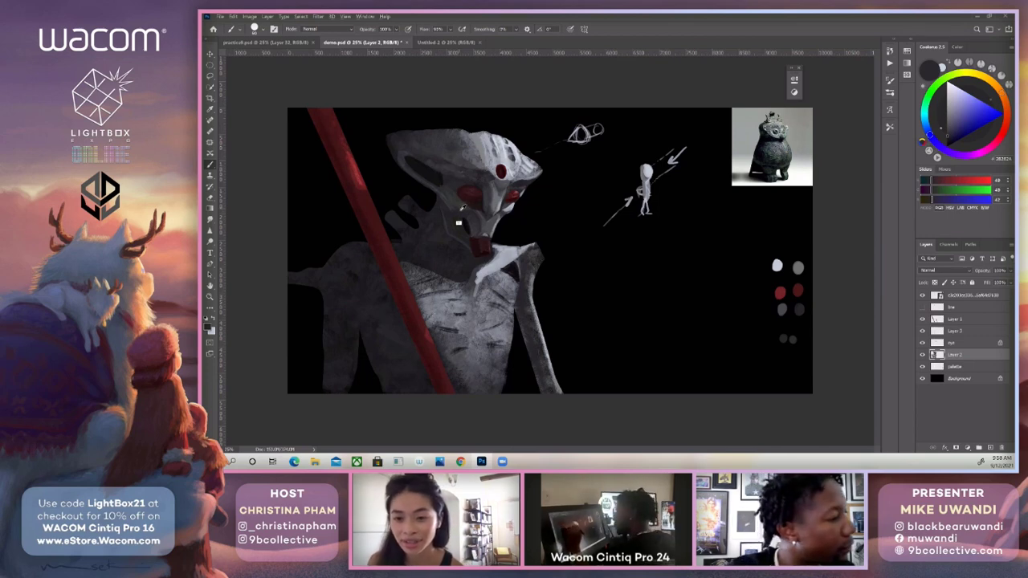
drag(455, 196, 450, 214)
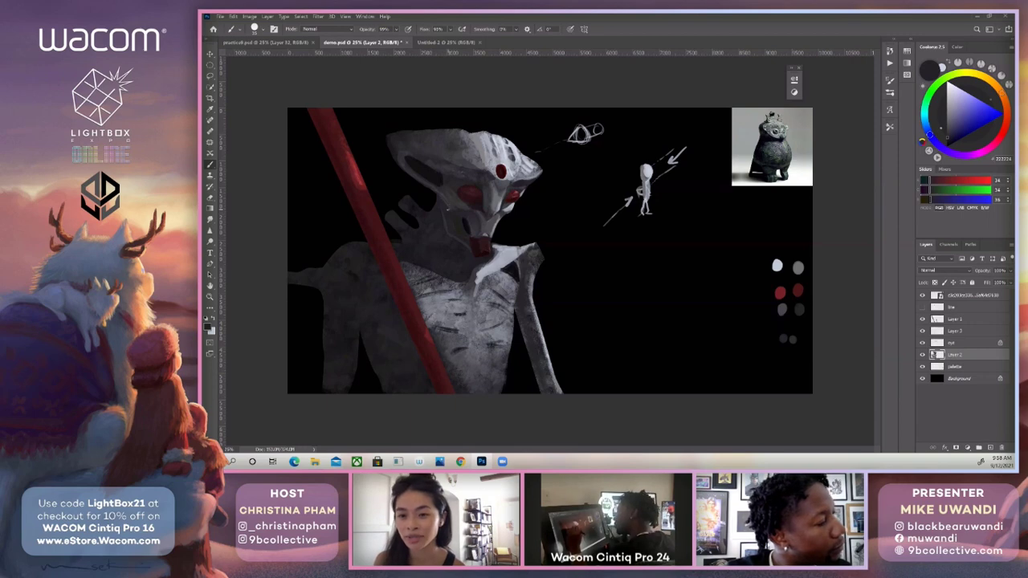
alt+click(522, 196)
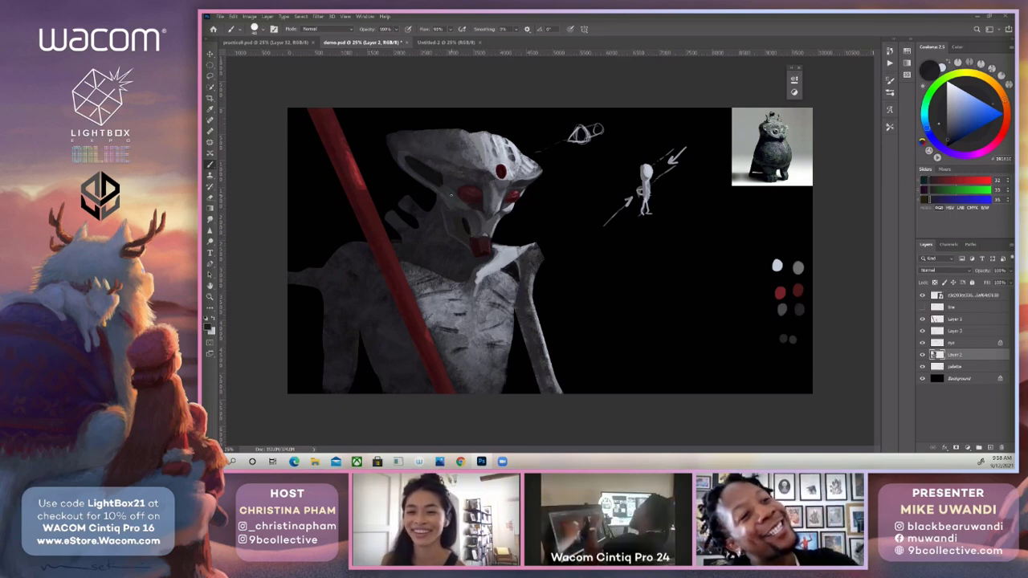
alt+click(451, 195)
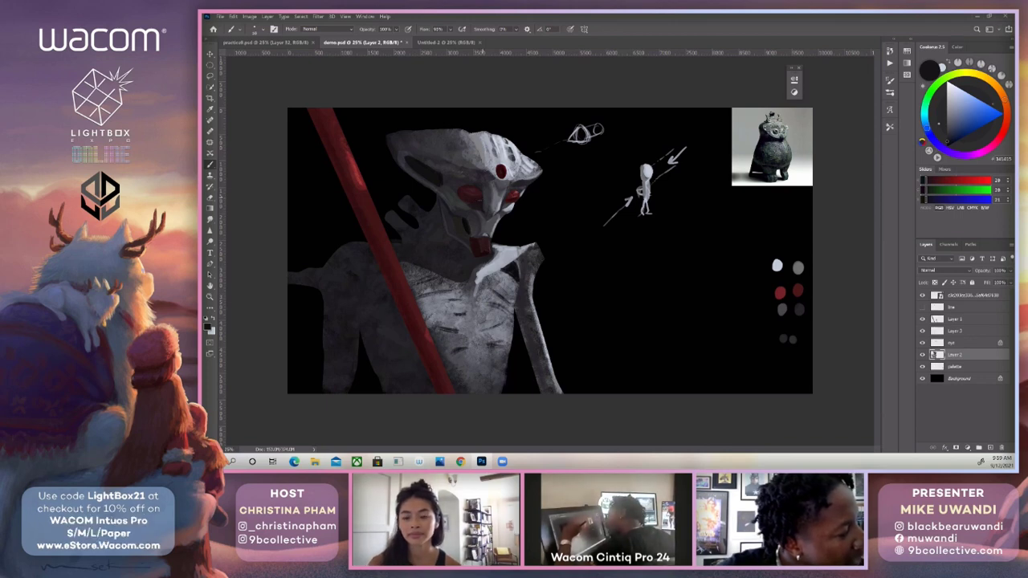
Blend the cheek hollow behind the snout with a larger brush in sampled dark greys.
key(bracketright)
key(bracketright)
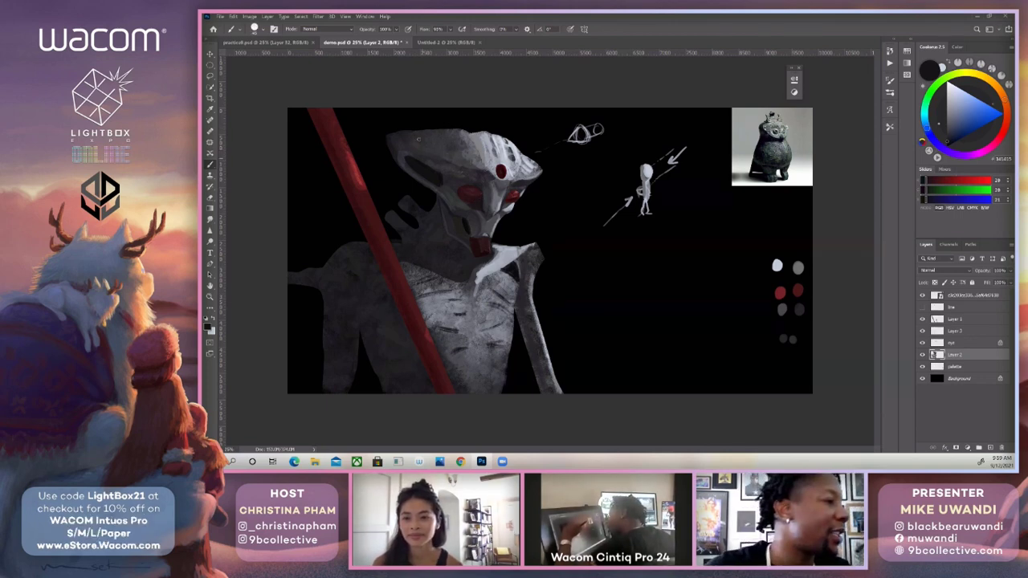
alt+click(440, 199)
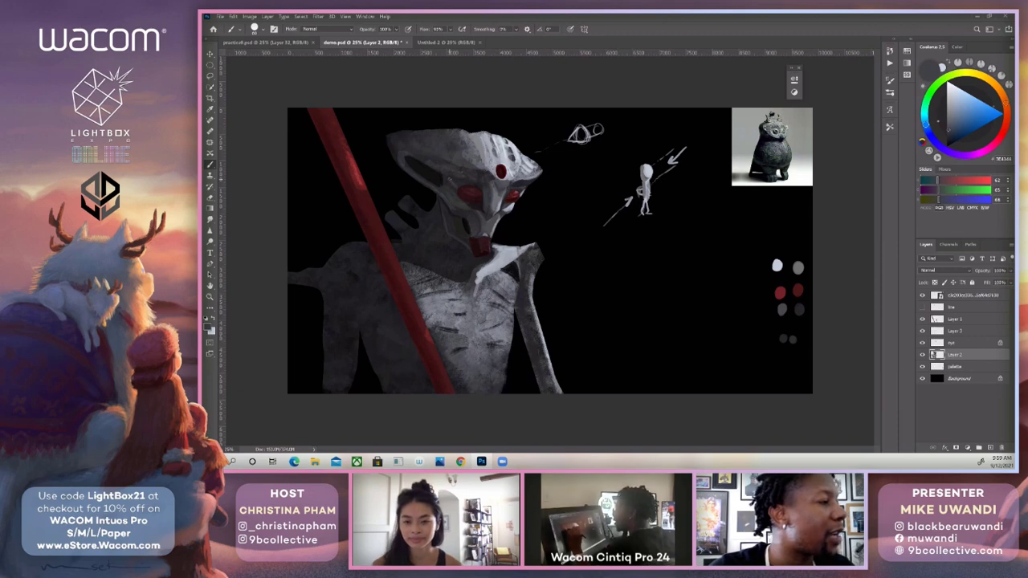
alt+click(476, 217)
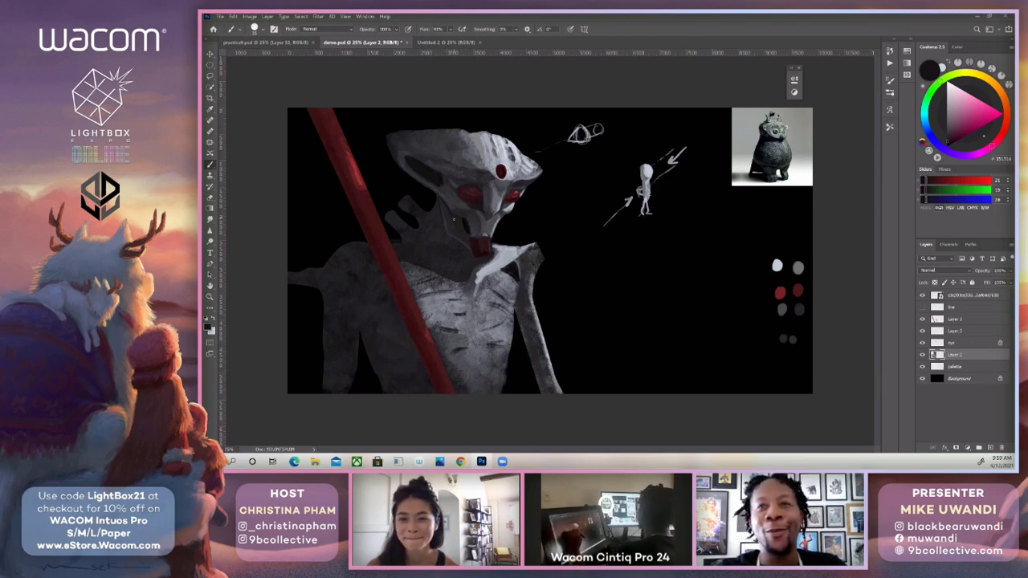
Paint over the jaw line beside the red mouth with dark greys sampled from the neck, jaw and palette.
alt+click(444, 240)
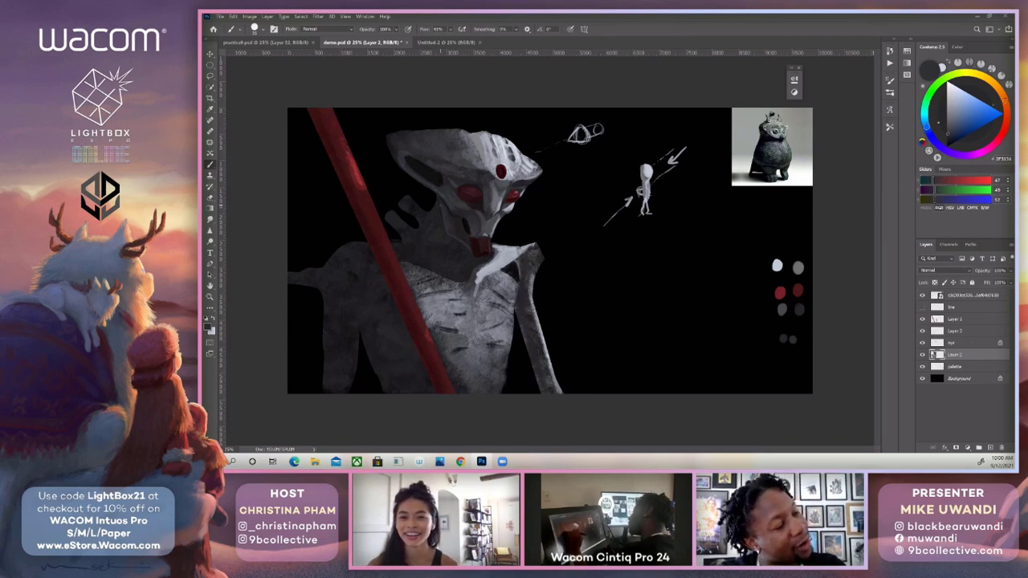
alt+click(448, 241)
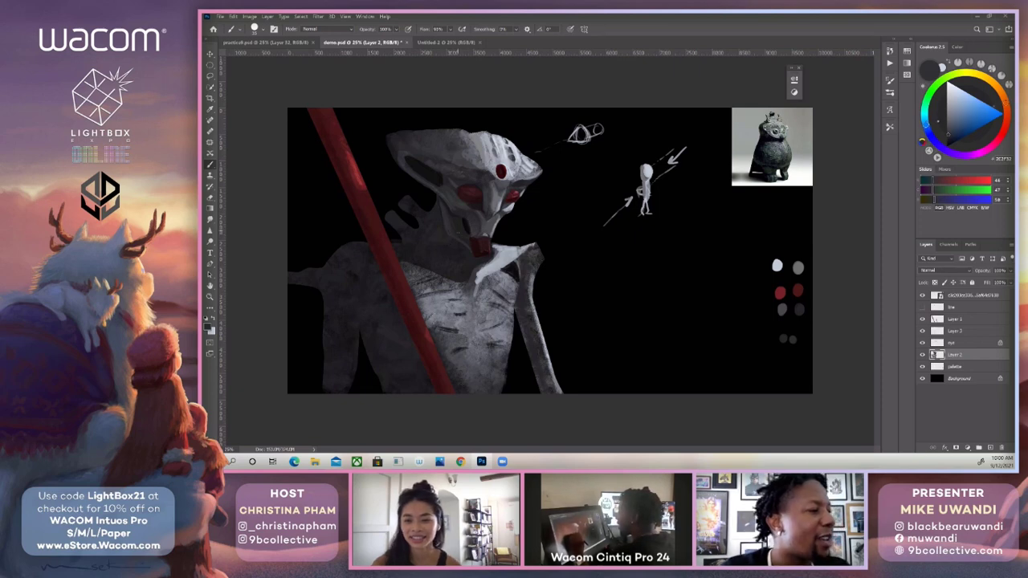
alt+click(466, 235)
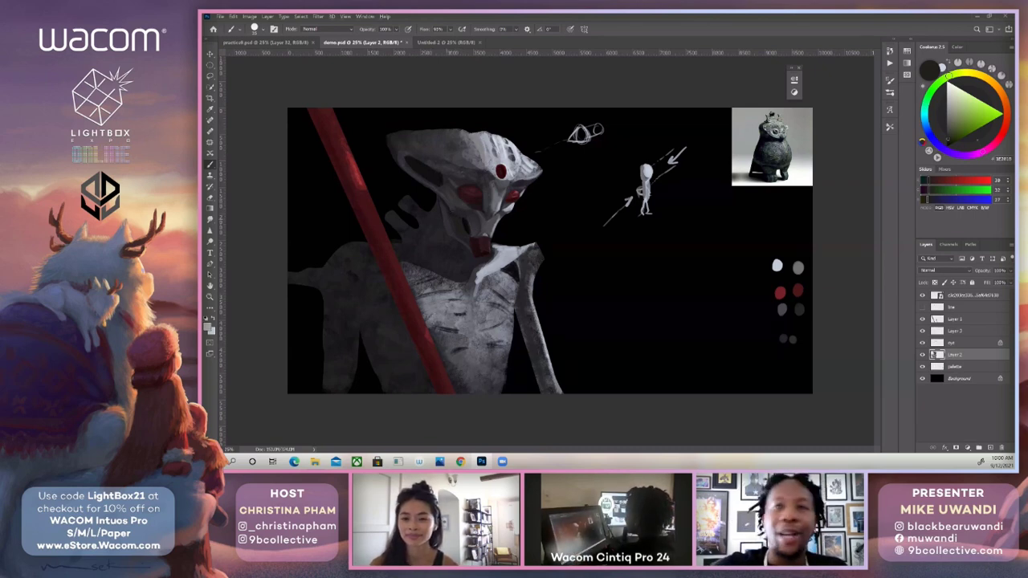
alt+click(800, 310)
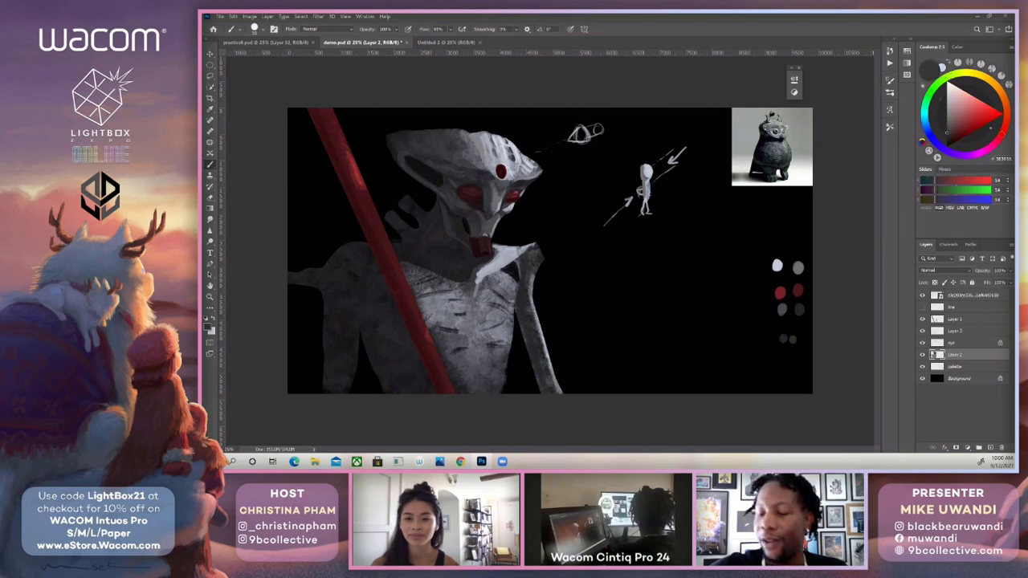
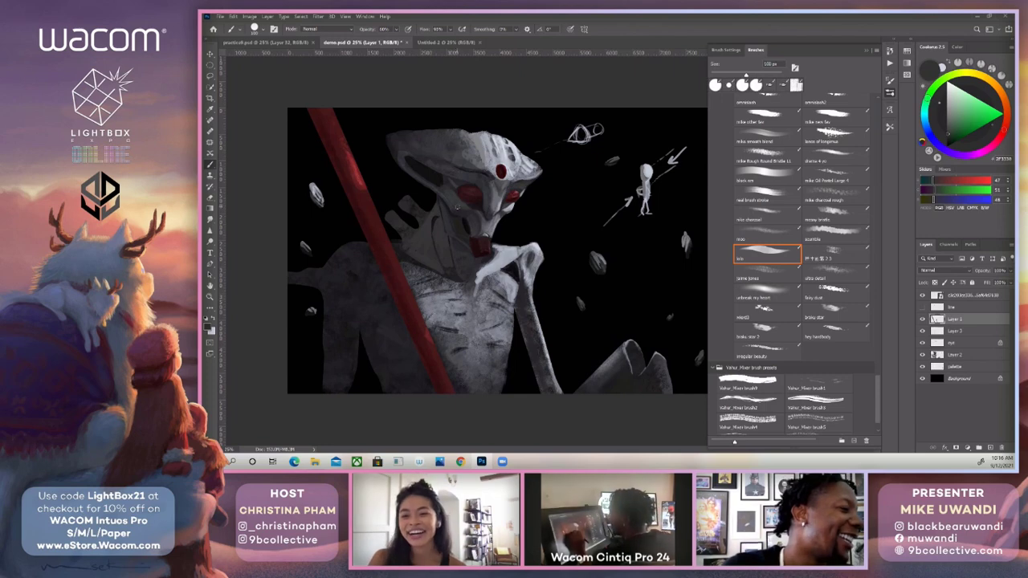
Touch up the dark marks on the head crest near the forehead with a 30 px brush in near-black sampled from the head.
key(bracketleft)
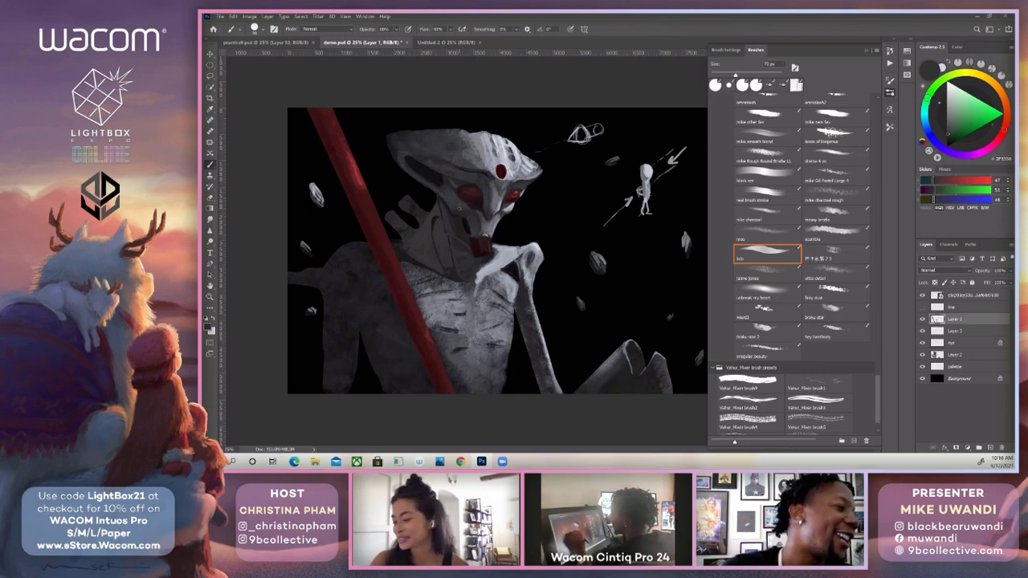
alt+click(439, 180)
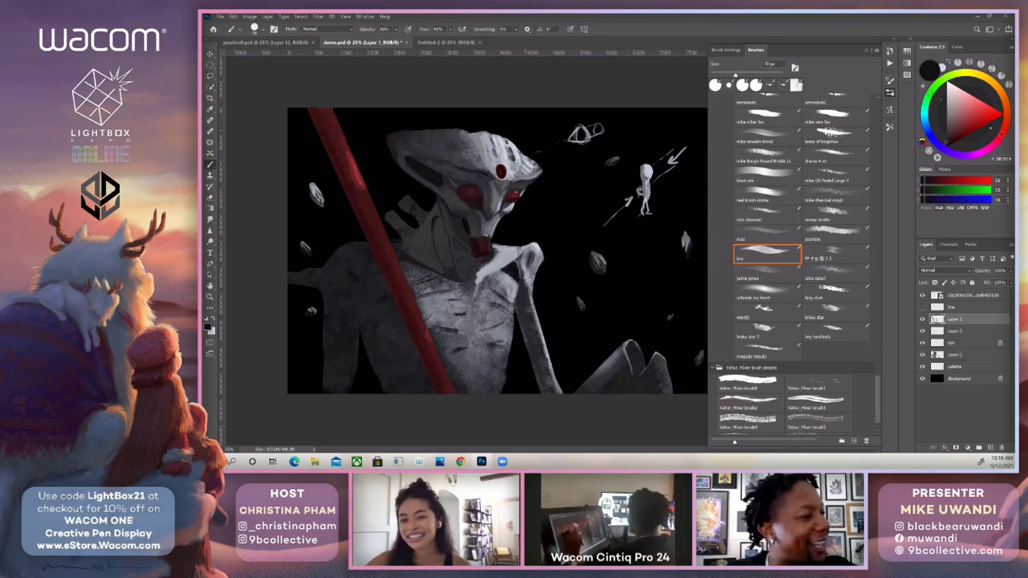
key([)
key([)
key([)
key([)
key([)
key([)
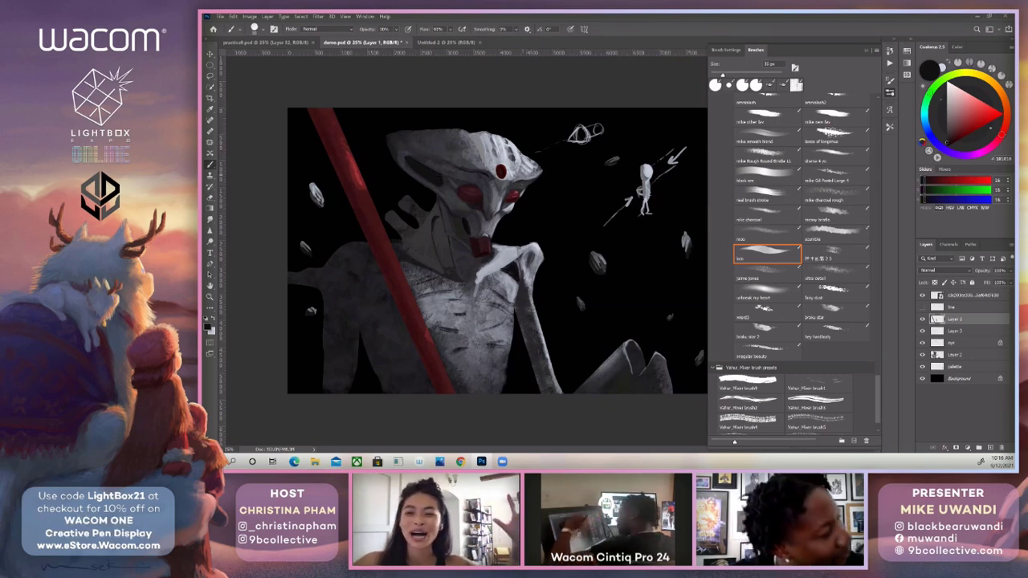
drag(527, 158, 520, 165)
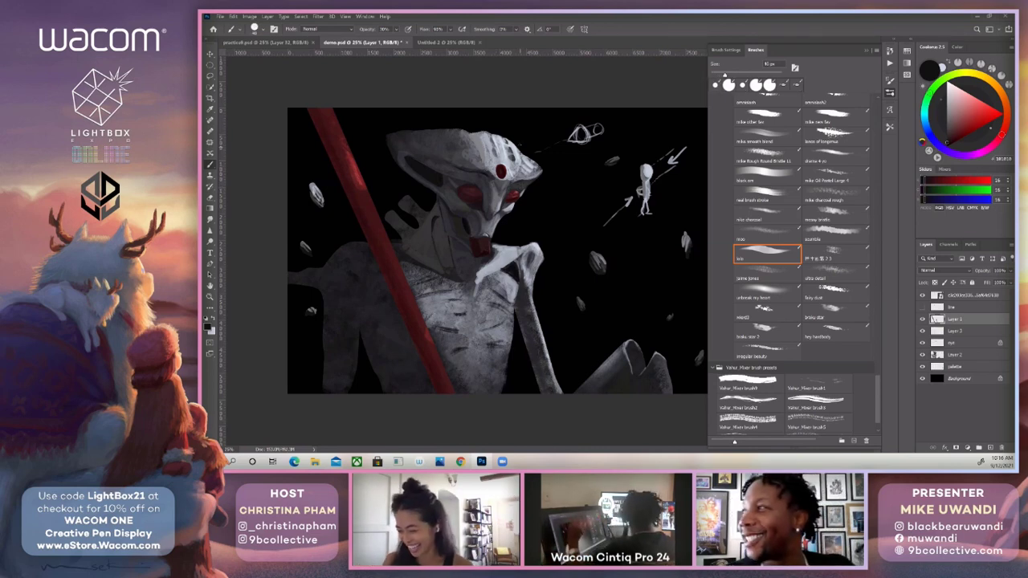
Refine the brow beneath the head crest with greys sampled from the snout and crest, using a 30 to 50 px brush.
key(bracketleft)
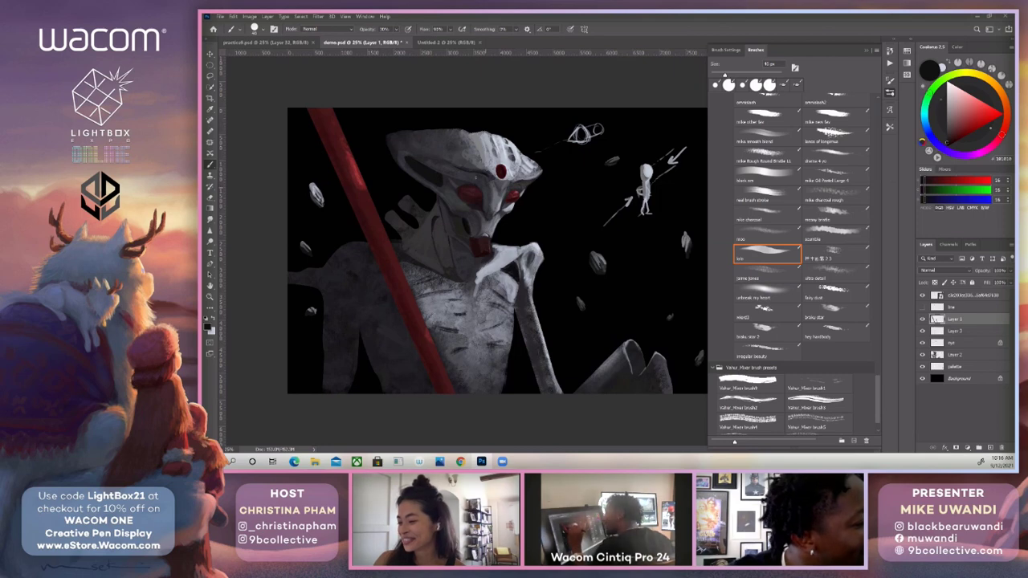
key(bracketleft)
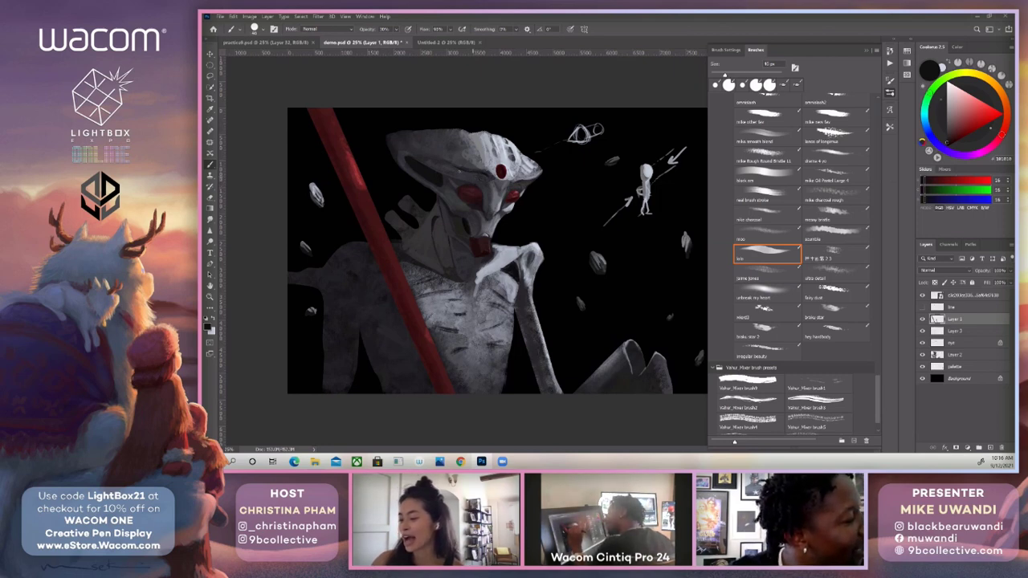
key(x)
alt+click(485, 204)
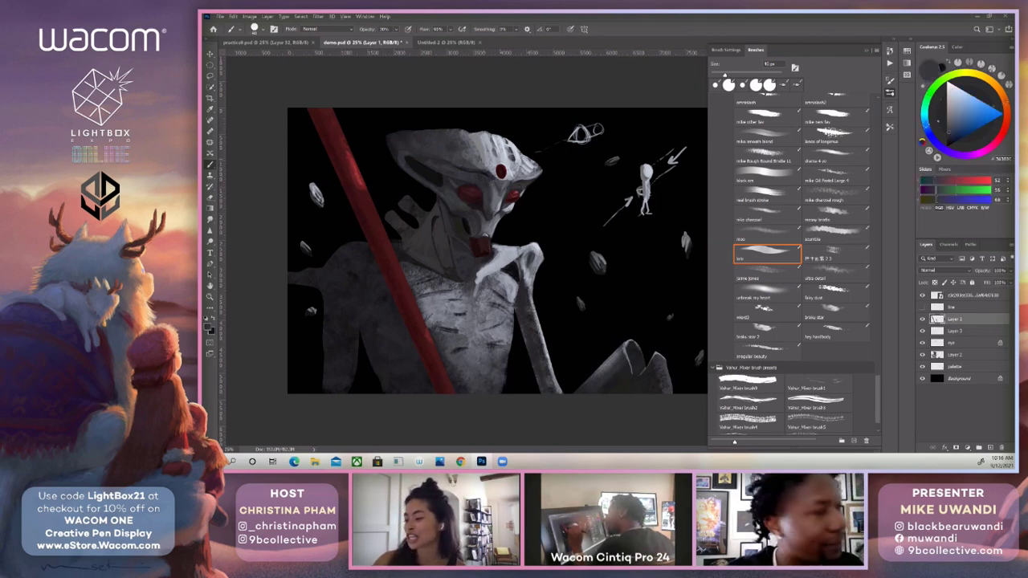
alt+click(484, 145)
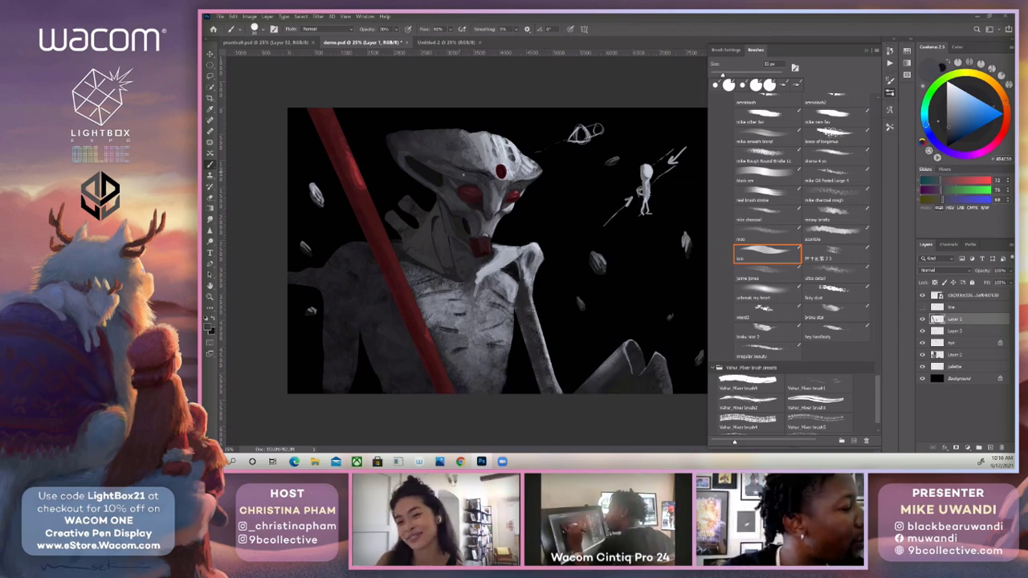
key(bracketright)
key(bracketright)
key(bracketright)
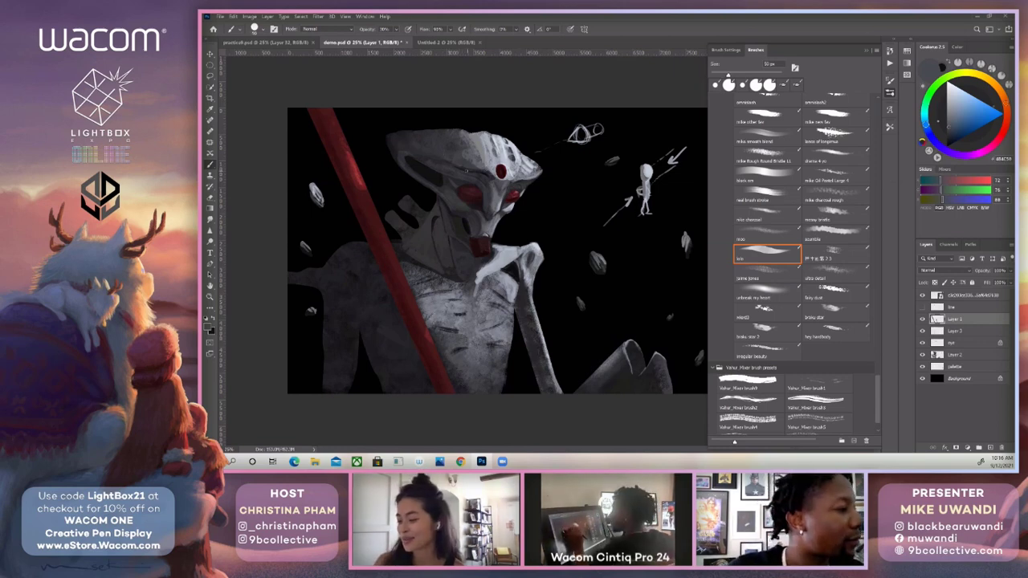
Deepen the shadows on the head and neck in near-black sampled beside the red eye, varying the brush between 40 and 80 px.
alt+click(485, 189)
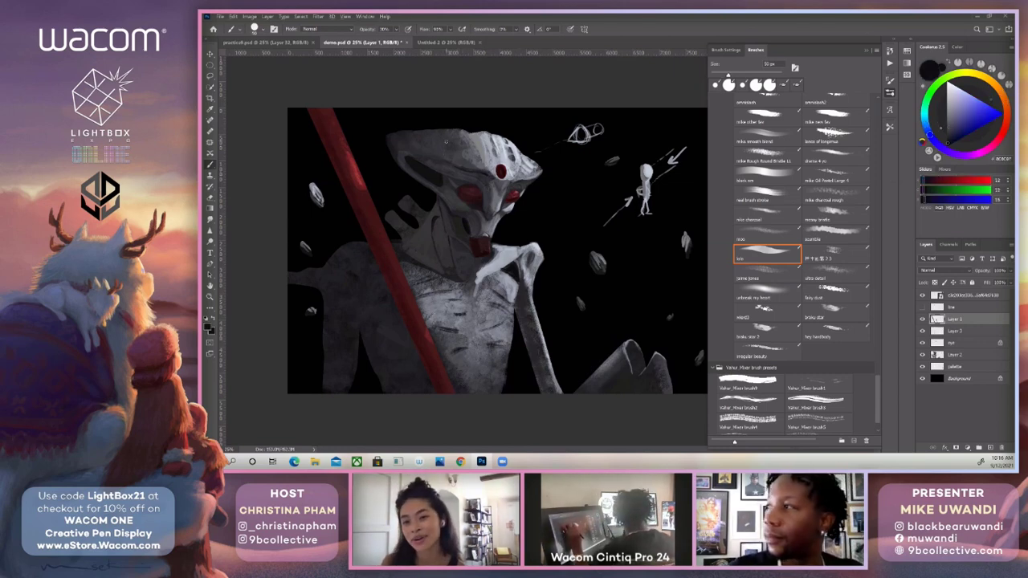
key(bracketleft)
key(bracketleft)
key(bracketleft)
key(bracketleft)
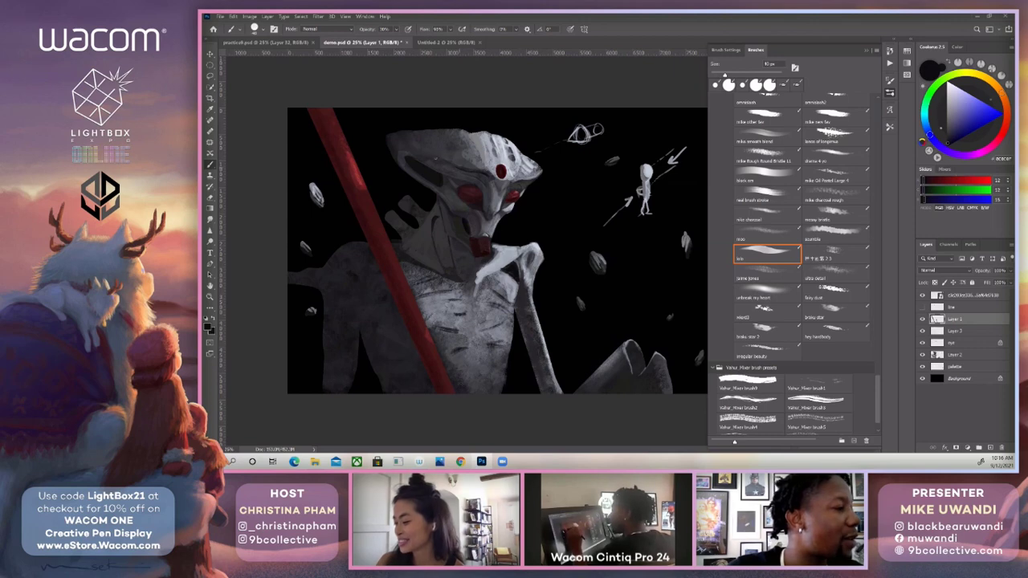
key(bracketright)
key(bracketright)
key(bracketright)
key(bracketright)
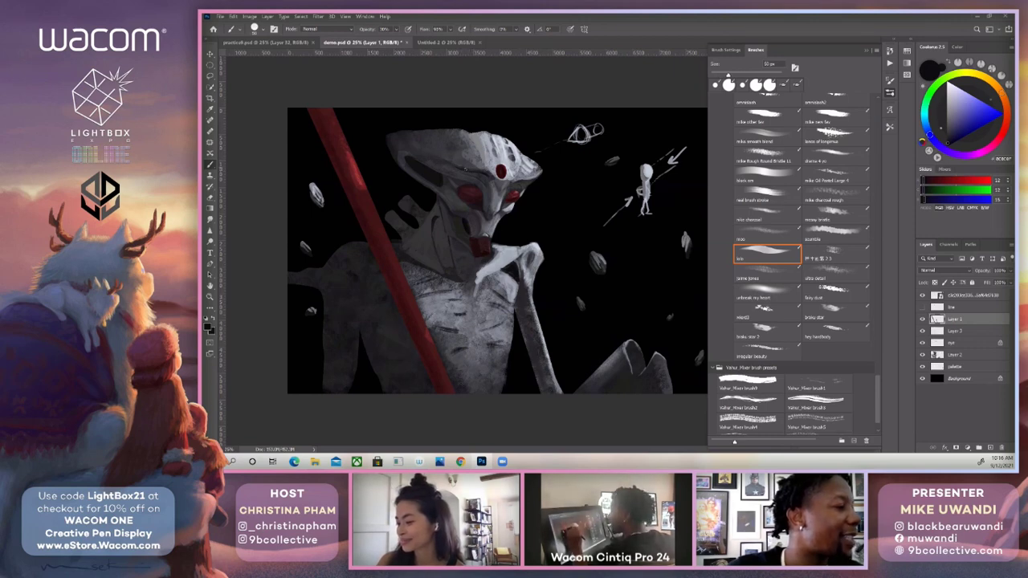
key(bracketright)
key(bracketright)
key(bracketright)
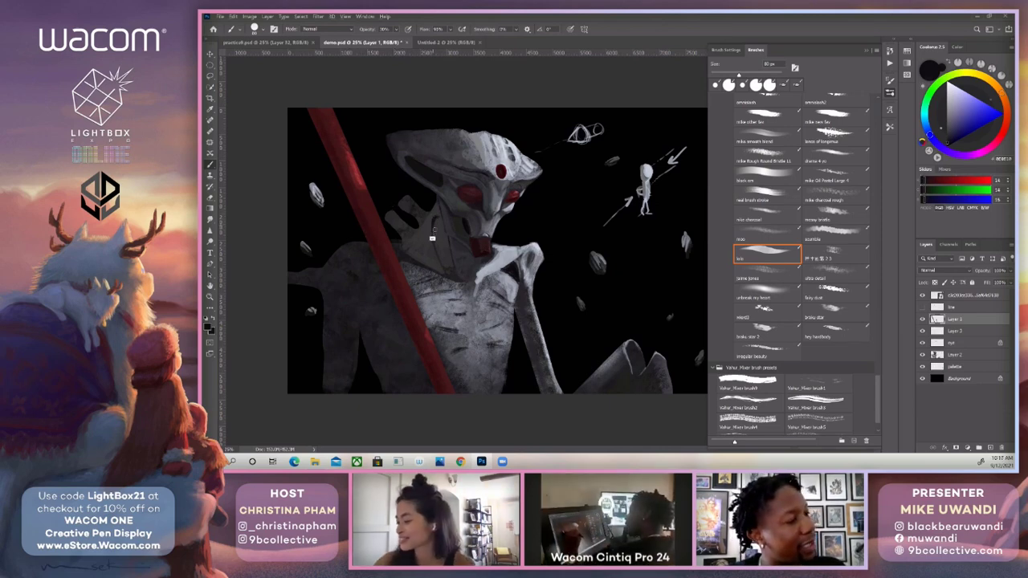
Define the neck folds below the jaw in near-black, varying the brush between 30 and 70 px.
key(bracketleft)
key(bracketleft)
key(bracketleft)
key(bracketleft)
key(bracketleft)
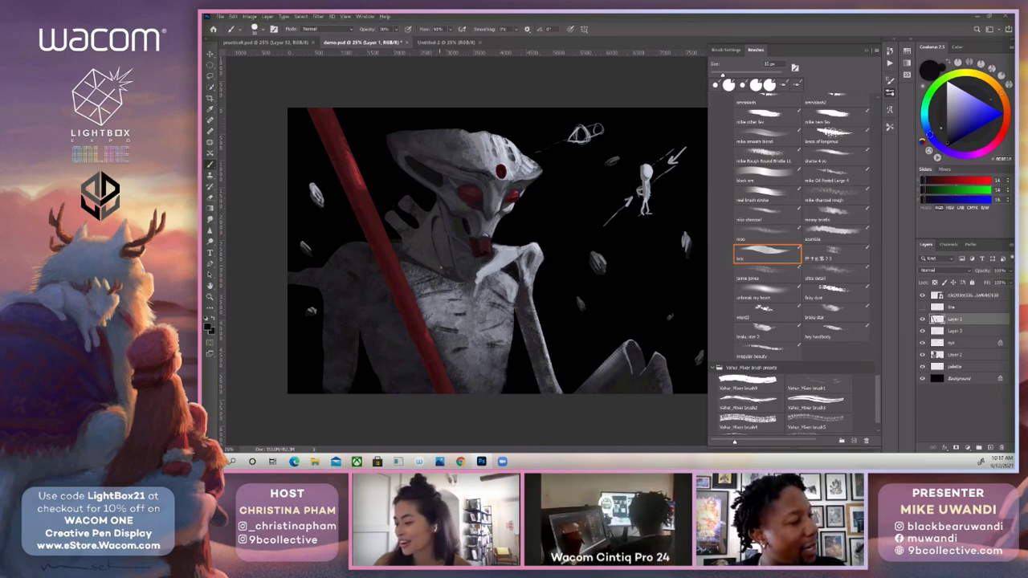
key(bracketright)
key(bracketright)
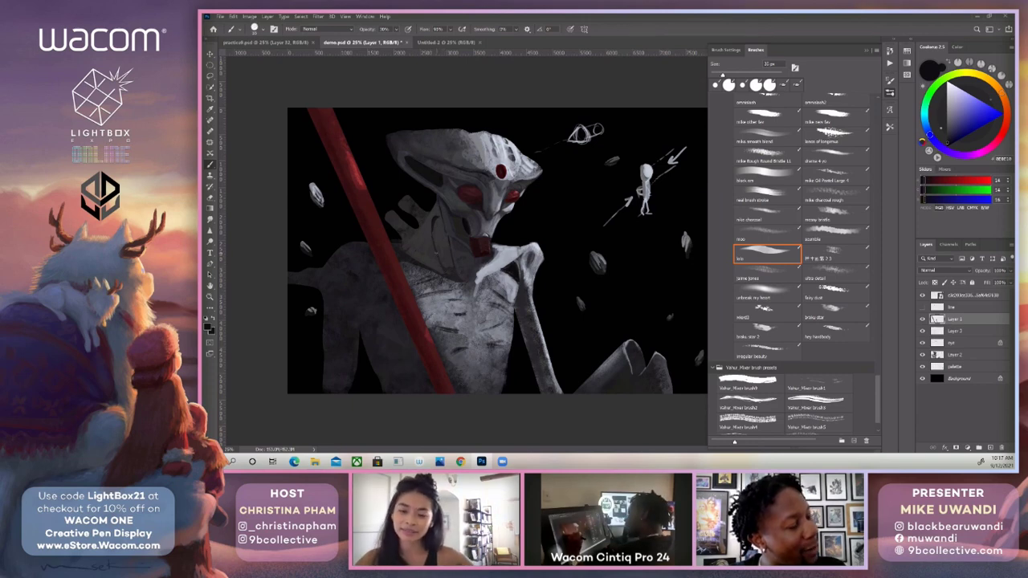
key(bracketright)
key(bracketright)
key(bracketright)
key(bracketright)
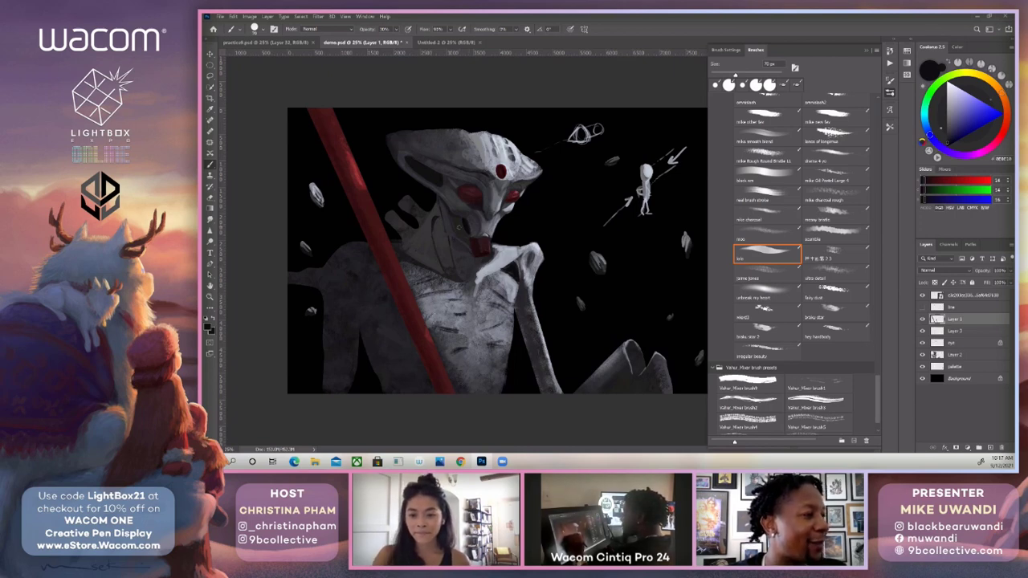
Darken the cheek hollow above the mouth at 40% opacity with near-black sampled beside the snout.
alt+click(468, 225)
key(4)
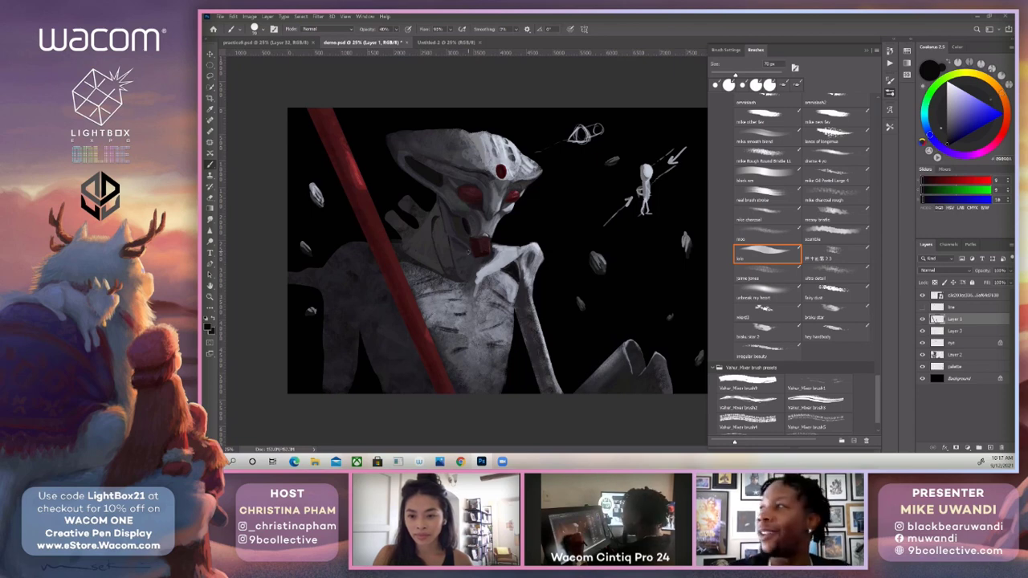
drag(466, 211, 468, 204)
key(bracketright)
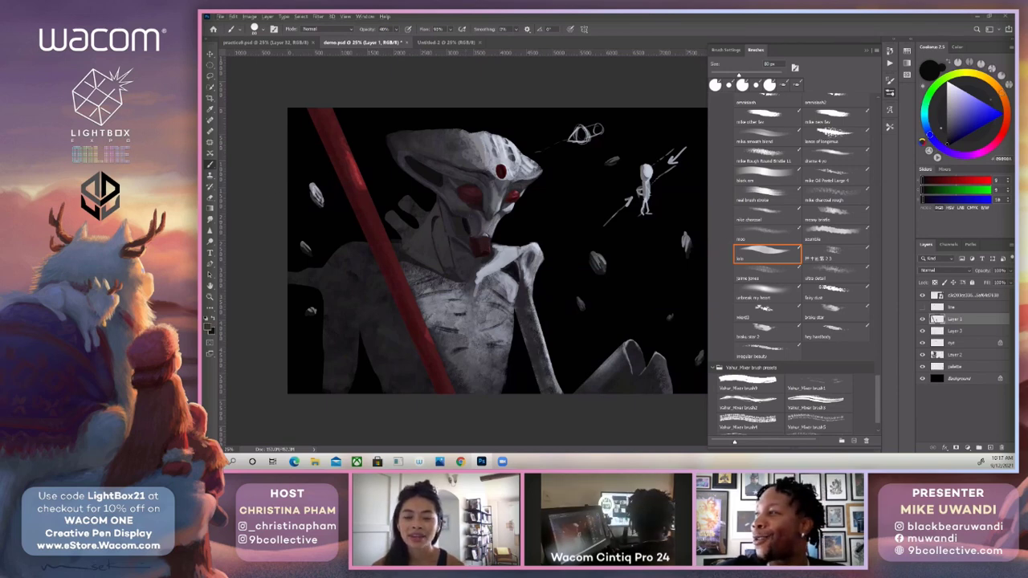
Add fine light accents around the cheek and jaw with a 10 to 30 px brush in light grey sampled from the collarbone.
alt+click(476, 256)
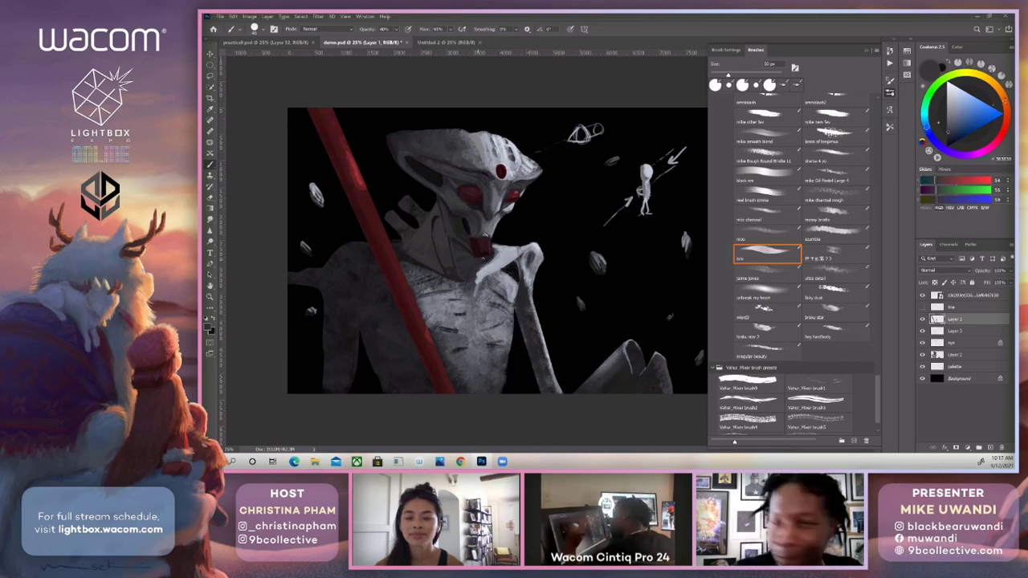
alt+click(495, 282)
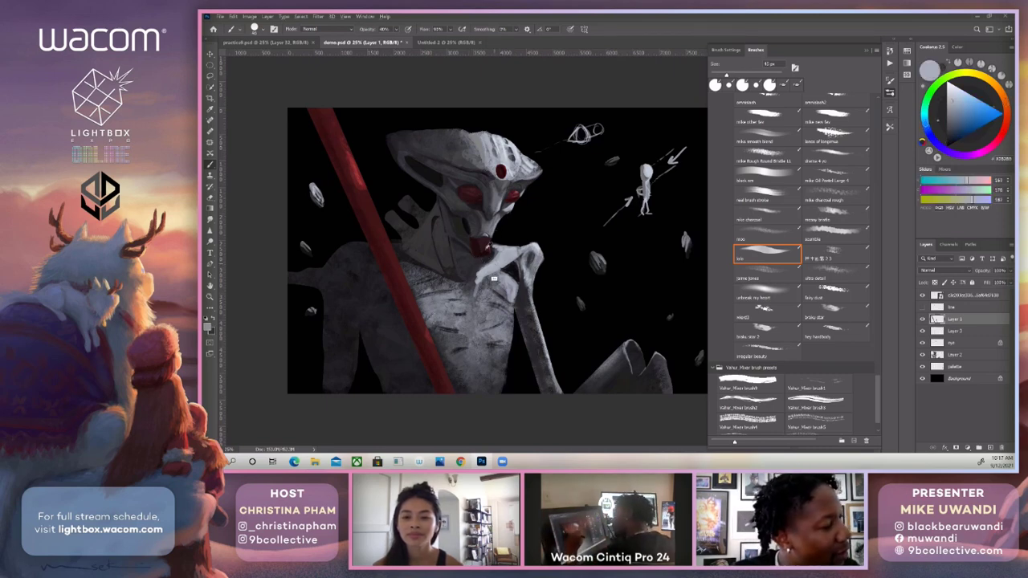
key(bracketleft)
key(bracketleft)
key(bracketleft)
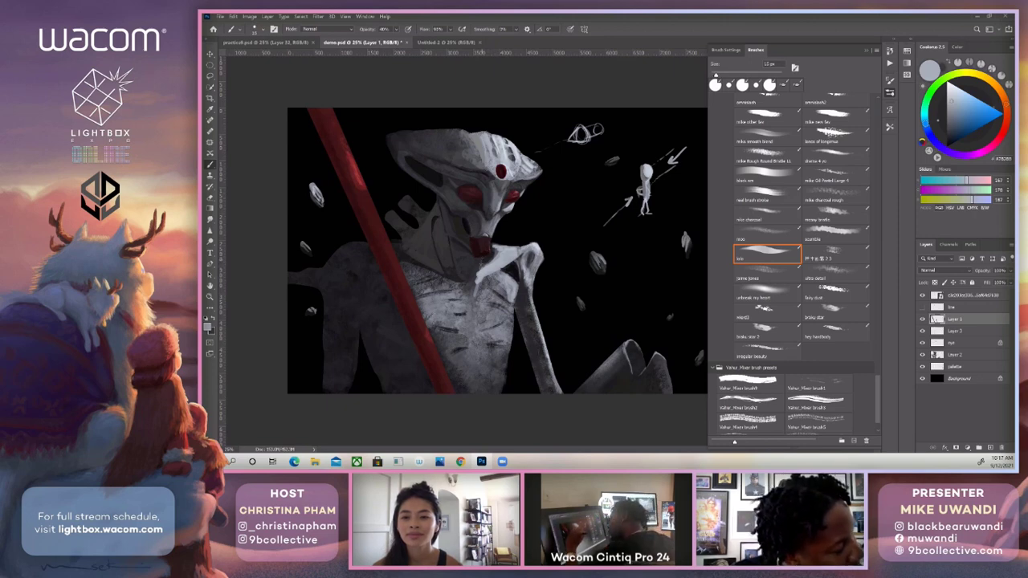
key(bracketright)
key(bracketright)
key(bracketright)
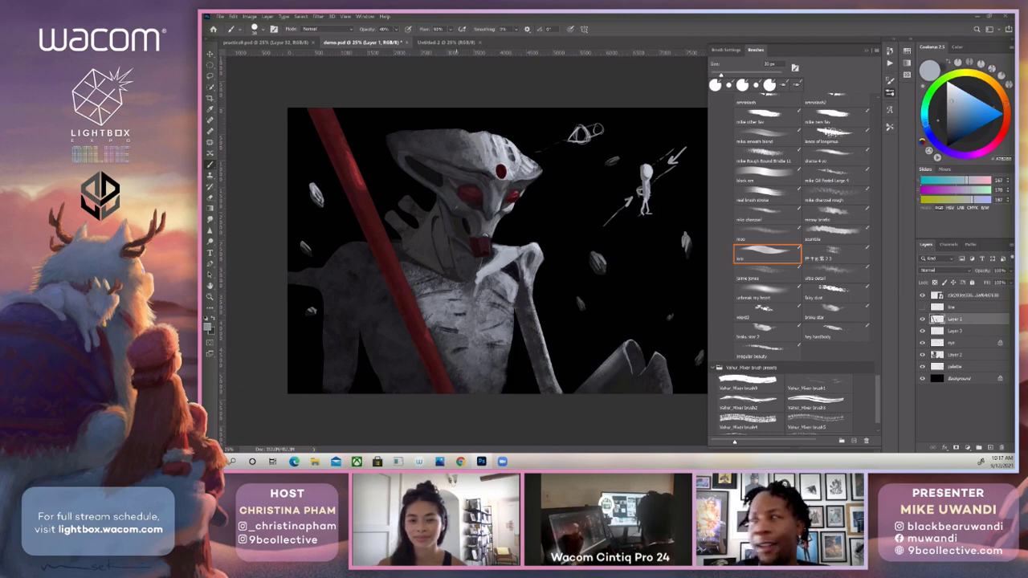
Brush light grey tendon strokes down the neck at 30% opacity, enlarging the brush from 40 to 70 px.
key(bracketright)
key(3)
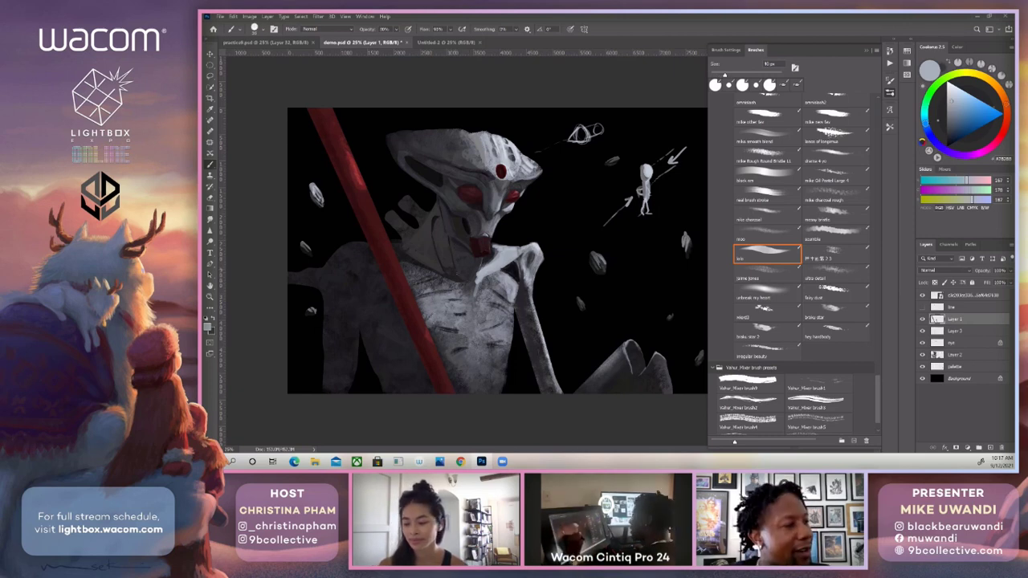
key(bracketright)
key(bracketright)
key(bracketright)
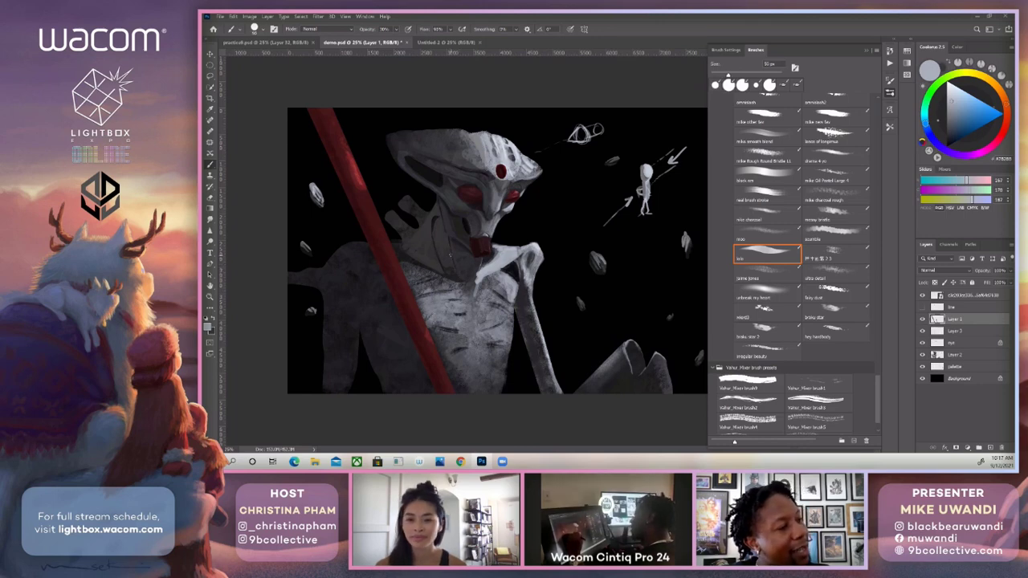
key(bracketright)
key(bracketright)
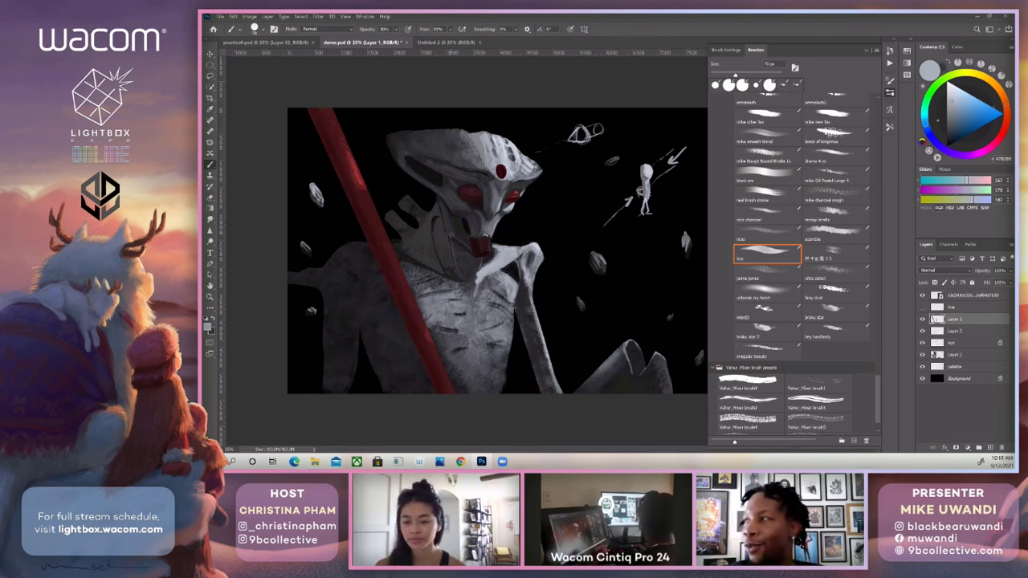
Blend the light neck strokes beneath the jaw with a 50 to 60 px brush in dark greys sampled from the neck.
key(bracketleft)
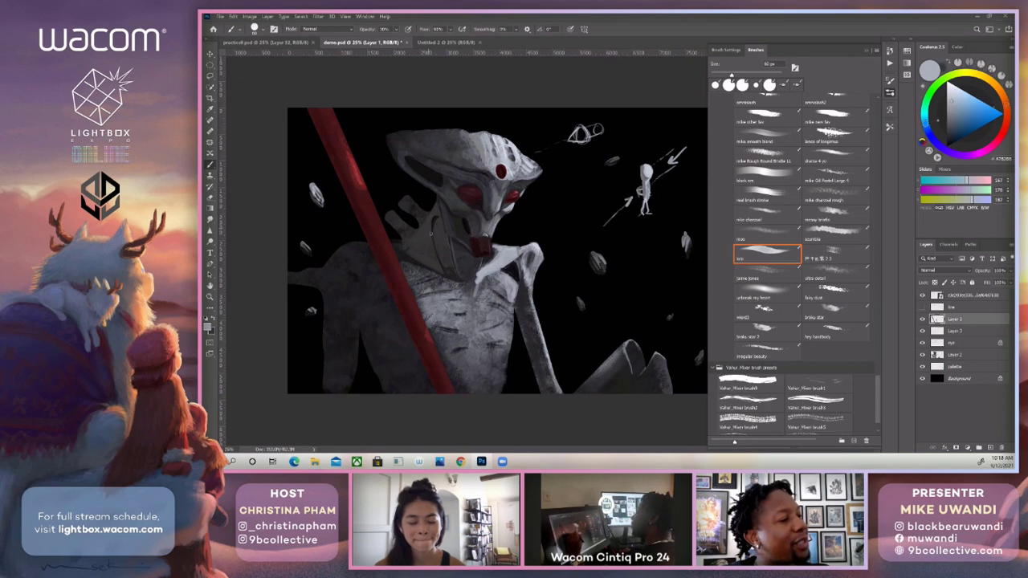
alt+click(433, 241)
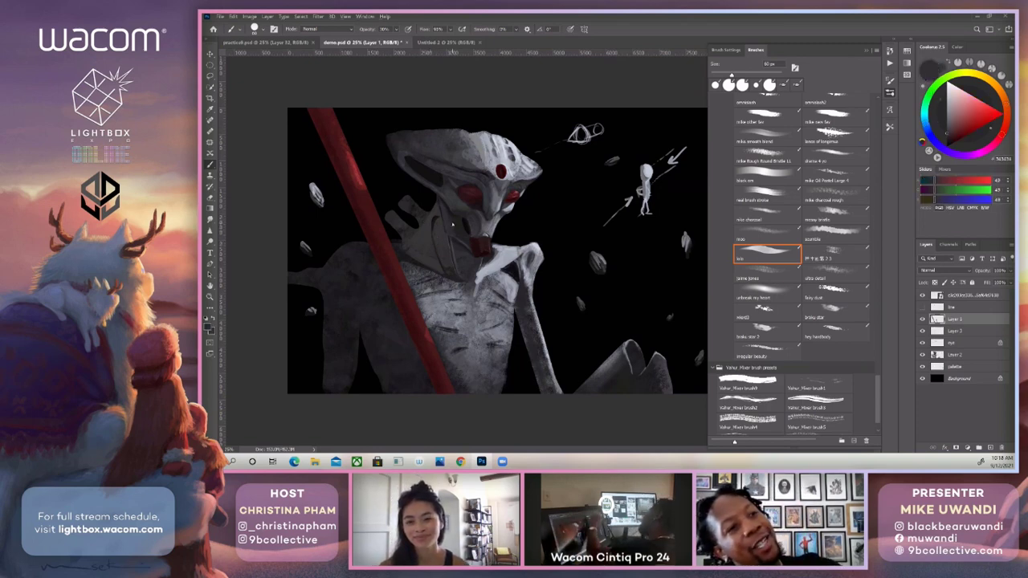
alt+click(453, 225)
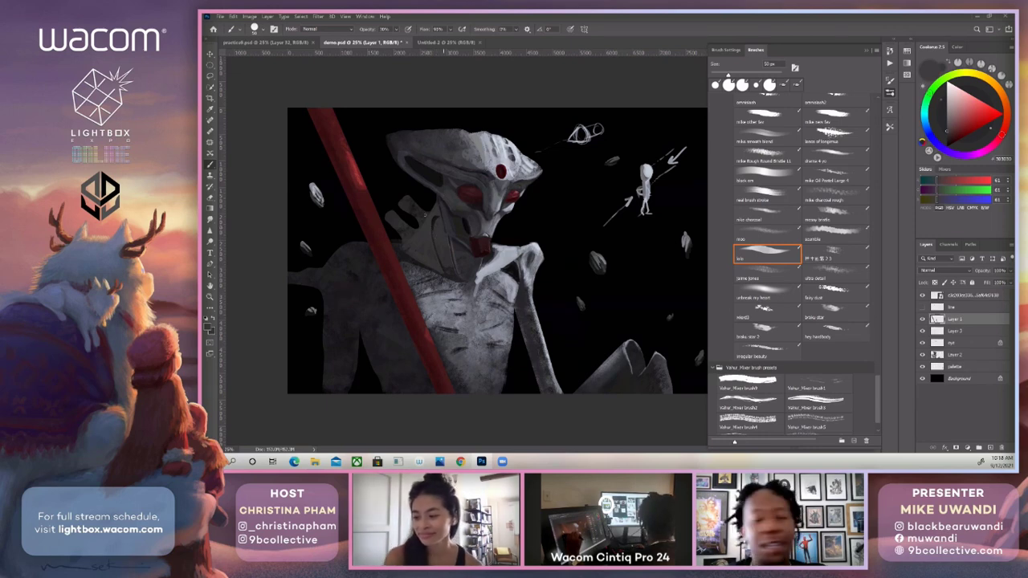
alt+click(429, 205)
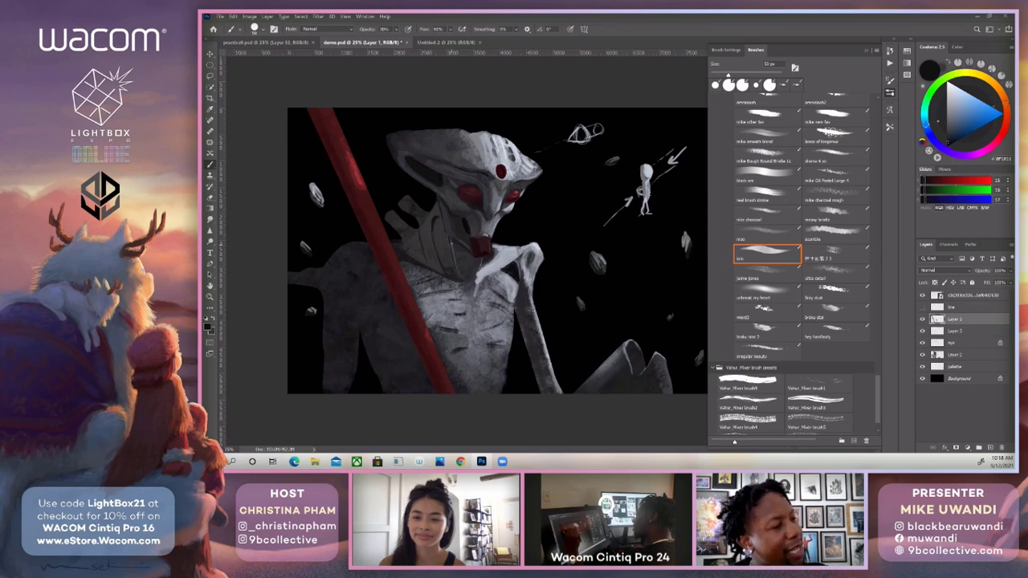
Shade the lower neck above the collarbone with a 50 px brush in greys sampled from the neck and upper chest.
alt+click(452, 253)
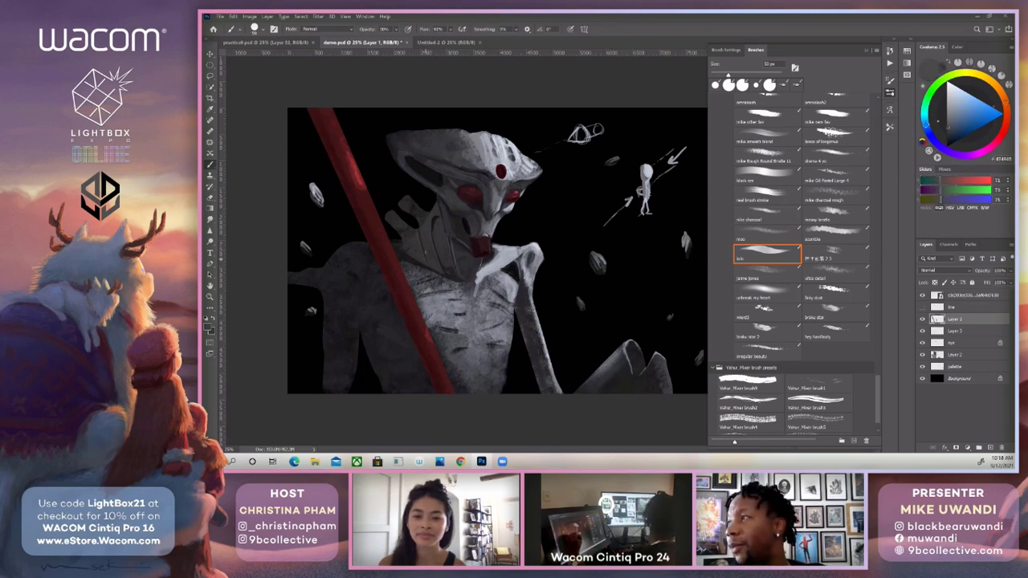
alt+click(450, 285)
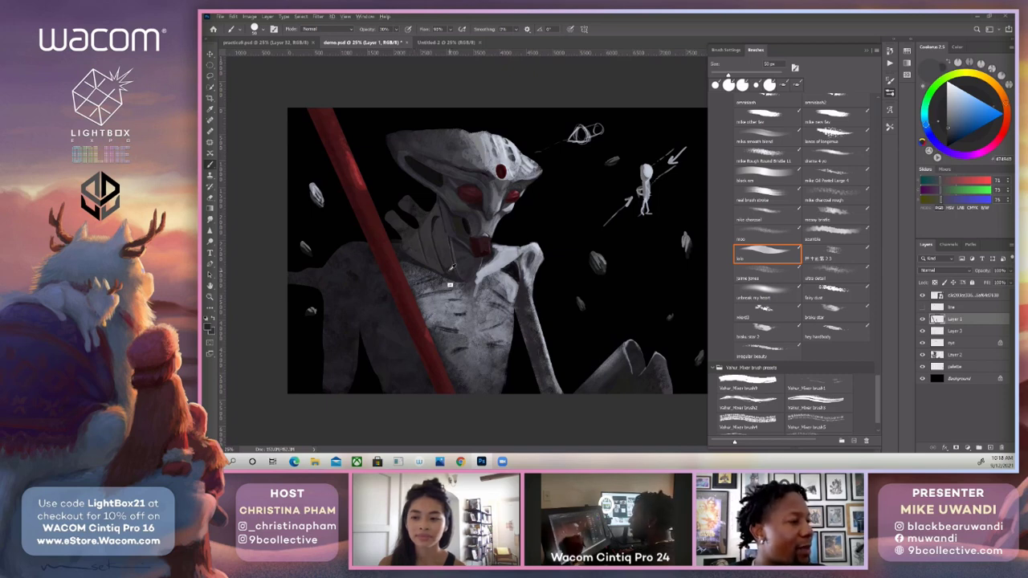
alt+click(447, 274)
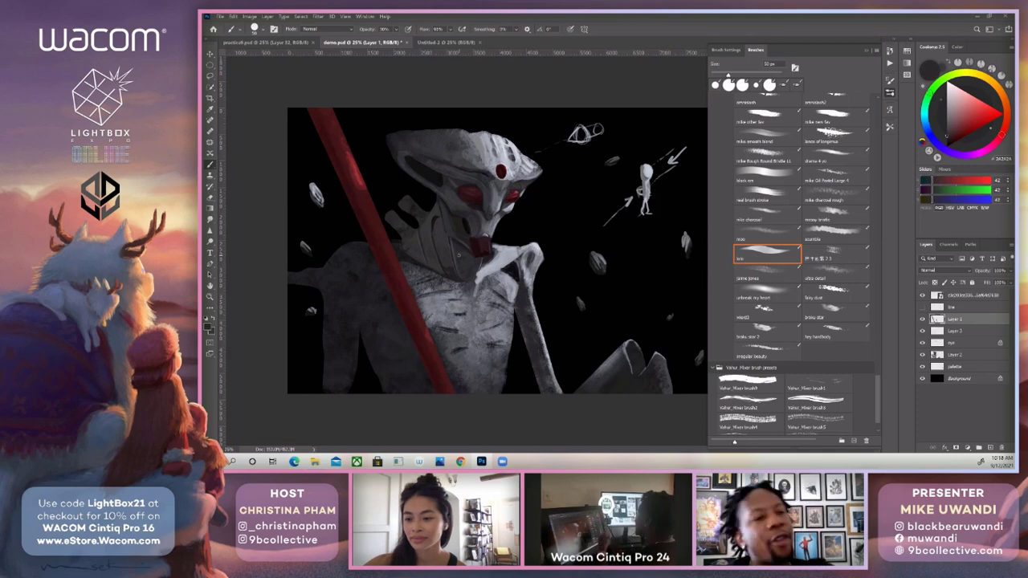
alt+click(459, 255)
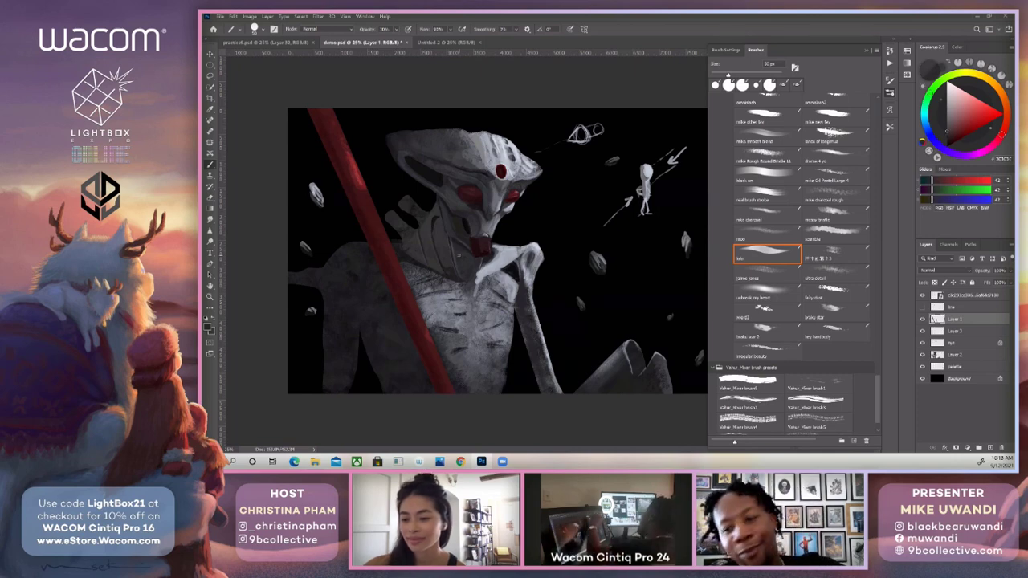
Paint over the base of the neck in sampled dark grey with a 100 px brush at 100% opacity.
key(bracketright)
key(bracketright)
key(bracketright)
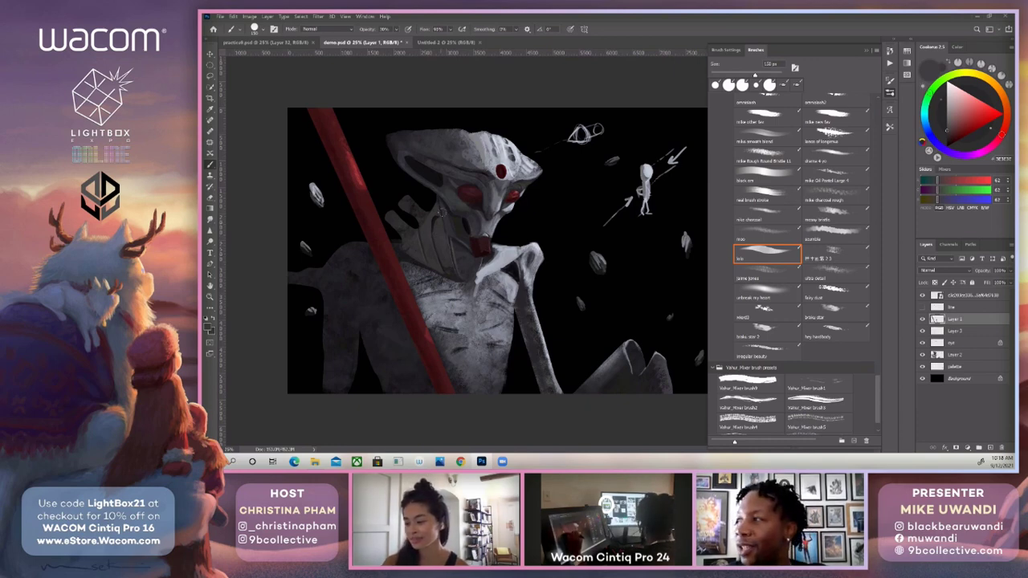
key(bracketleft)
key(bracketleft)
key(bracketleft)
key(bracketright)
key(0)
drag(449, 263, 451, 273)
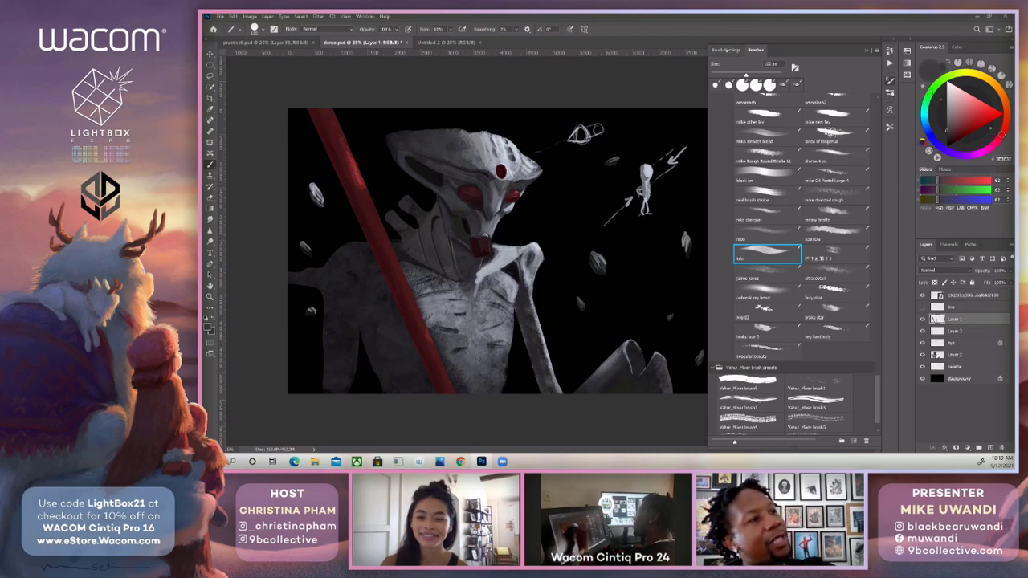
Show the brush's detailed settings, sample dark grey from the neck and reduce the brush size for neck touch-ups.
click(725, 50)
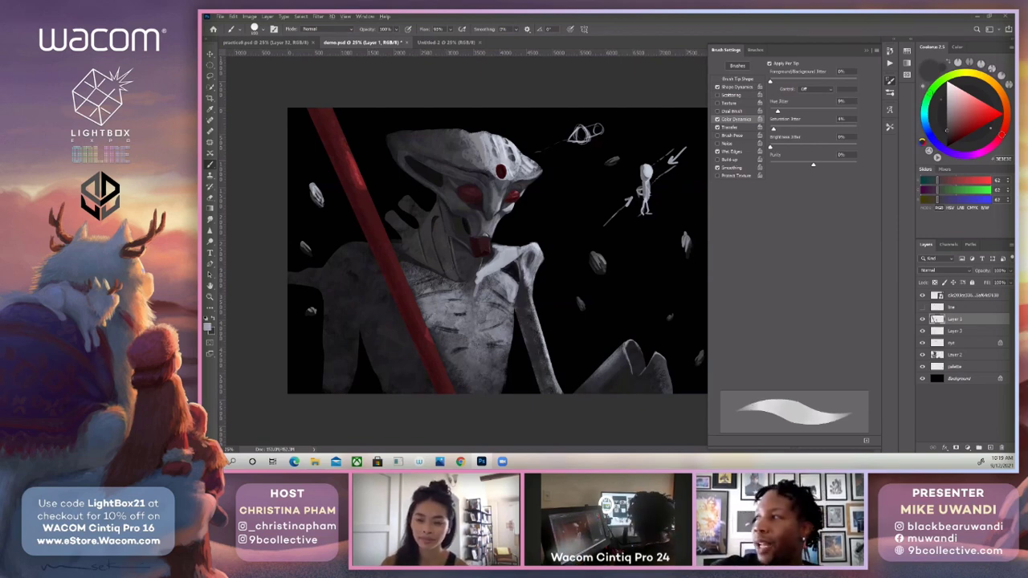
alt+click(442, 236)
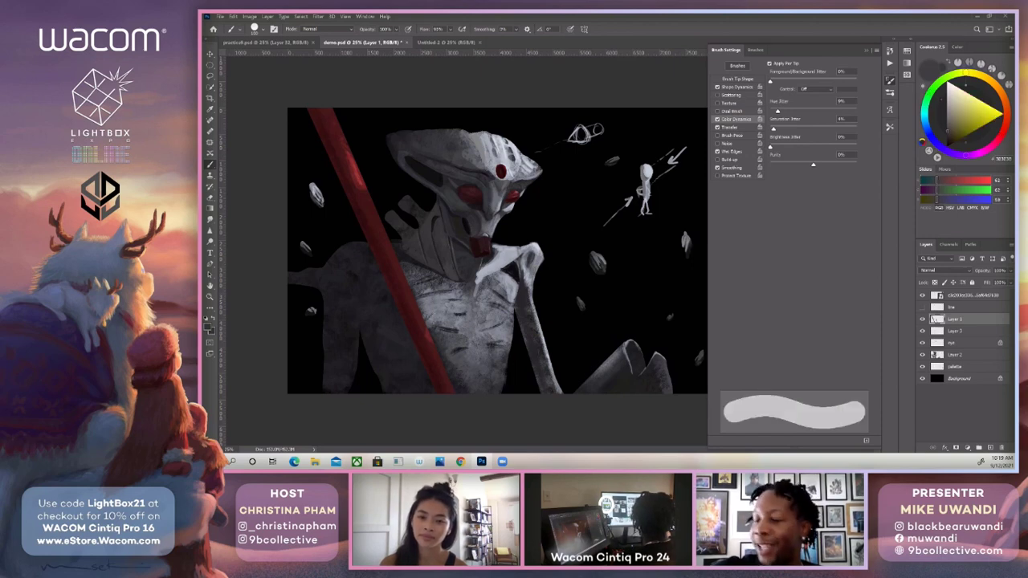
key(bracketleft)
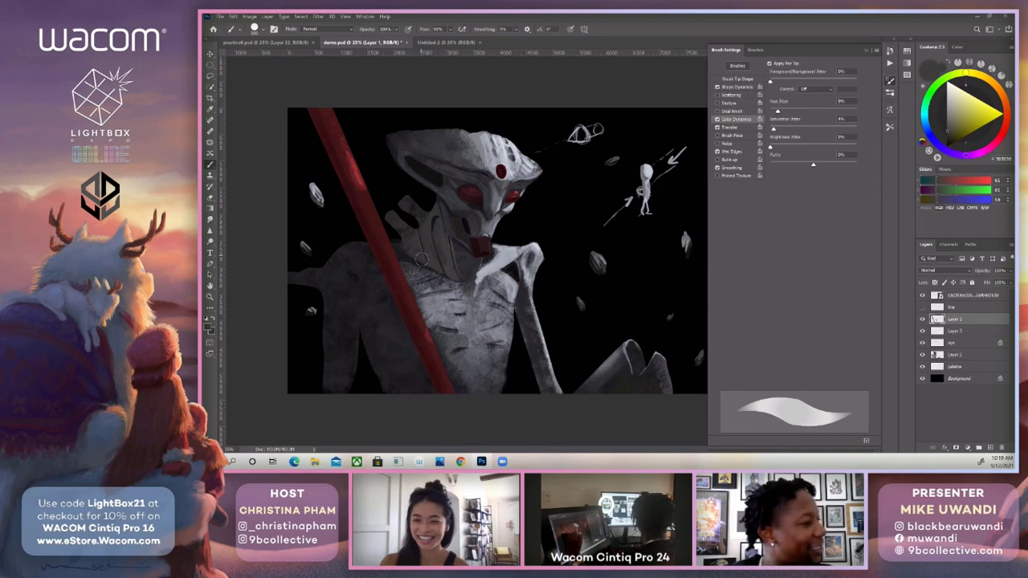
Paint a light grey strip down the centre of the chest from the collarbone, then soften its upper part at 40% opacity.
alt+click(486, 268)
mouse_move(478, 281)
mouse_down()
mouse_move(474, 352)
mouse_move(467, 329)
mouse_move(474, 338)
mouse_up()
drag(468, 290, 467, 300)
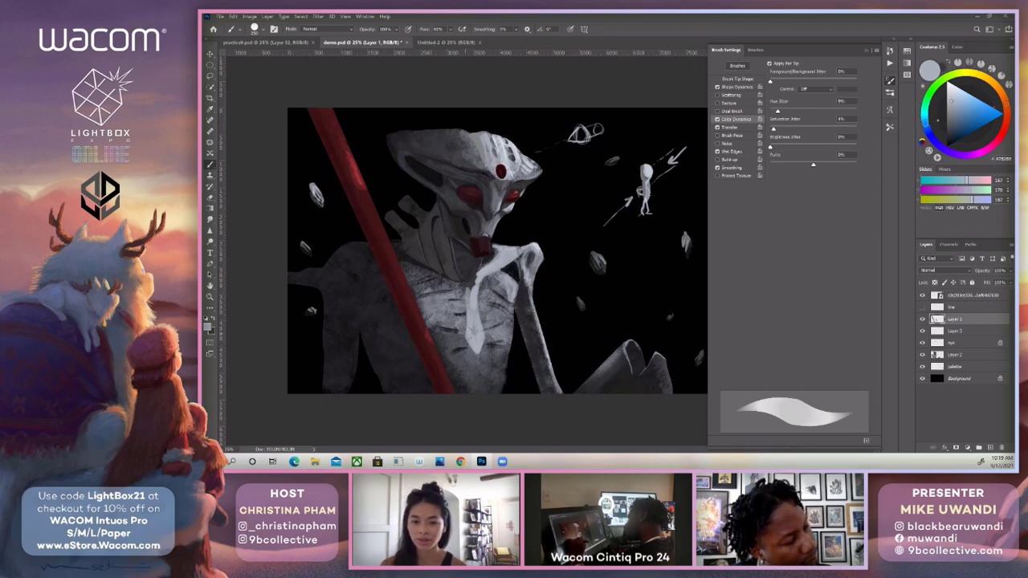
key(4)
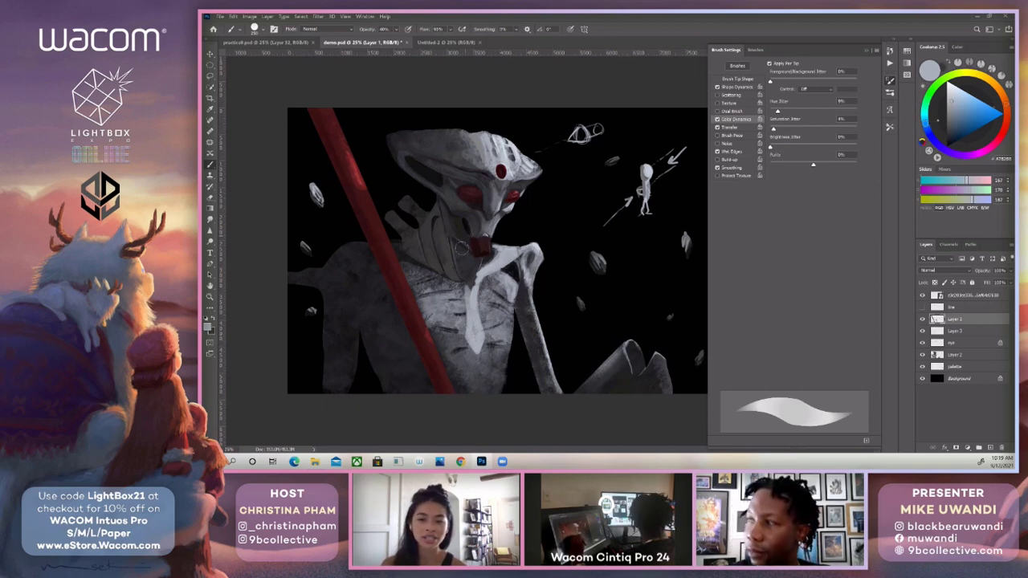
drag(470, 283, 467, 290)
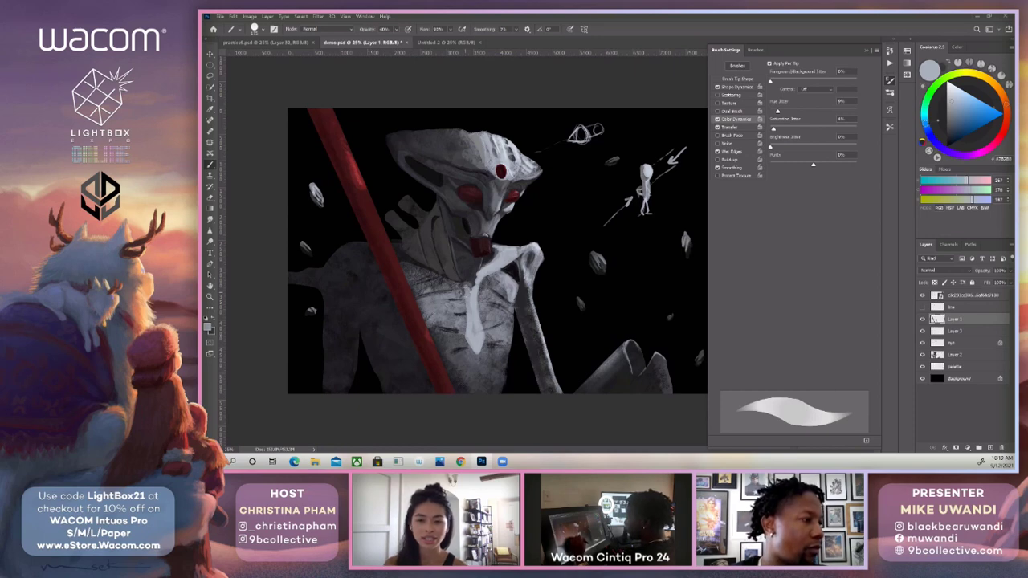
key(])
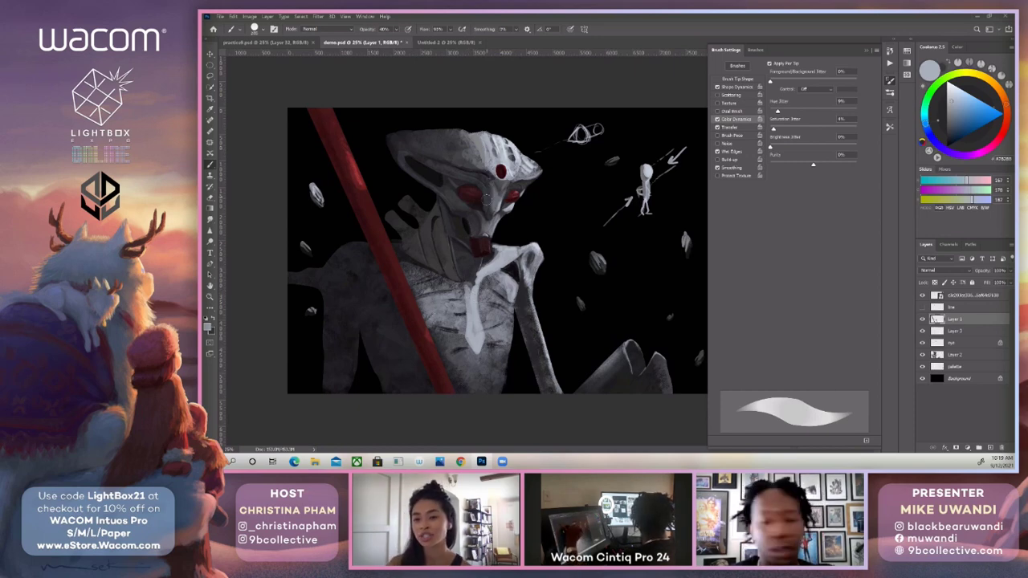
Touch up the cheek below the eye in light greys sampled from the face, and make the brush smaller.
alt+click(495, 223)
alt+click(506, 219)
alt+click(508, 211)
key(bracketleft)
key(bracketleft)
key(bracketleft)
key(bracketleft)
key(bracketleft)
key(bracketleft)
key(bracketleft)
key(bracketleft)
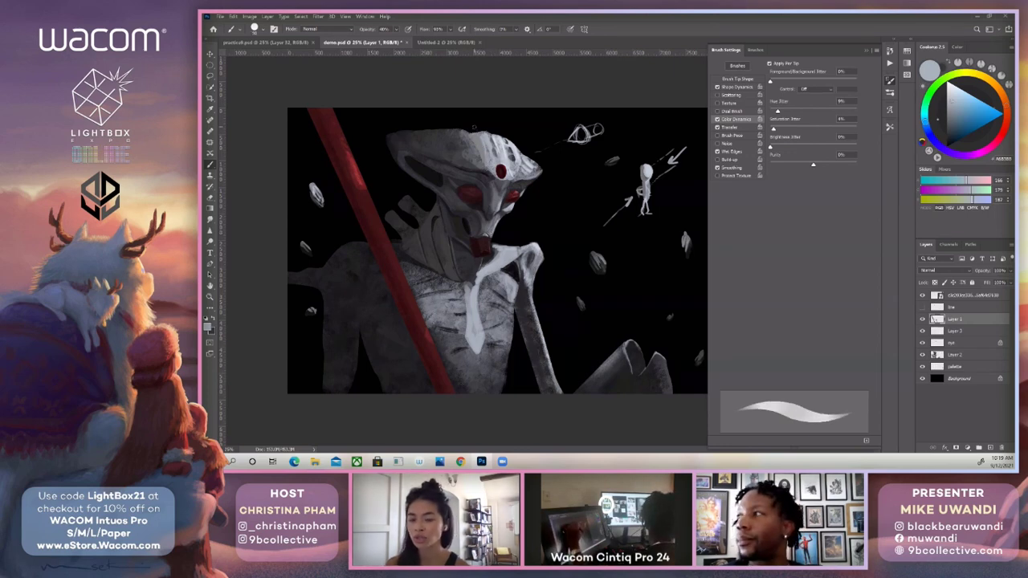
Retouch the forehead and upper crest edge in dark grey sampled above the red gem, using a smaller brush.
alt+click(514, 157)
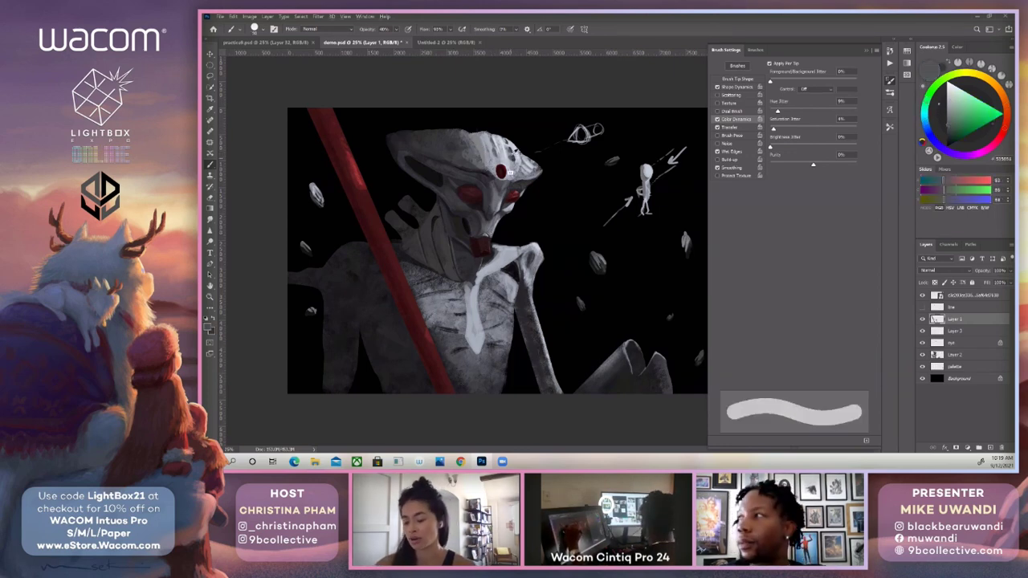
key(bracketleft)
key(bracketleft)
key(bracketleft)
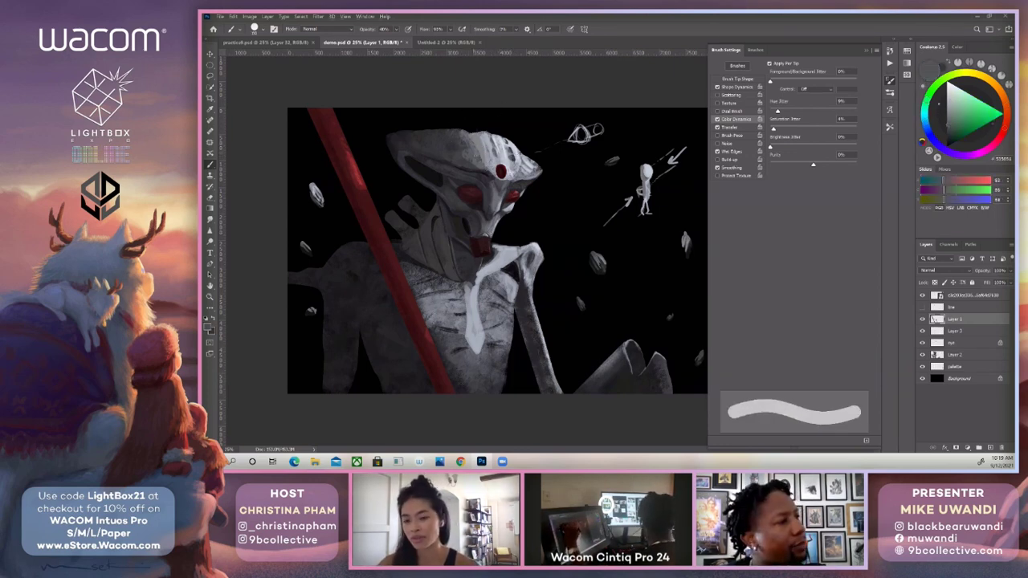
key(bracketright)
key(bracketright)
key(bracketleft)
key(bracketleft)
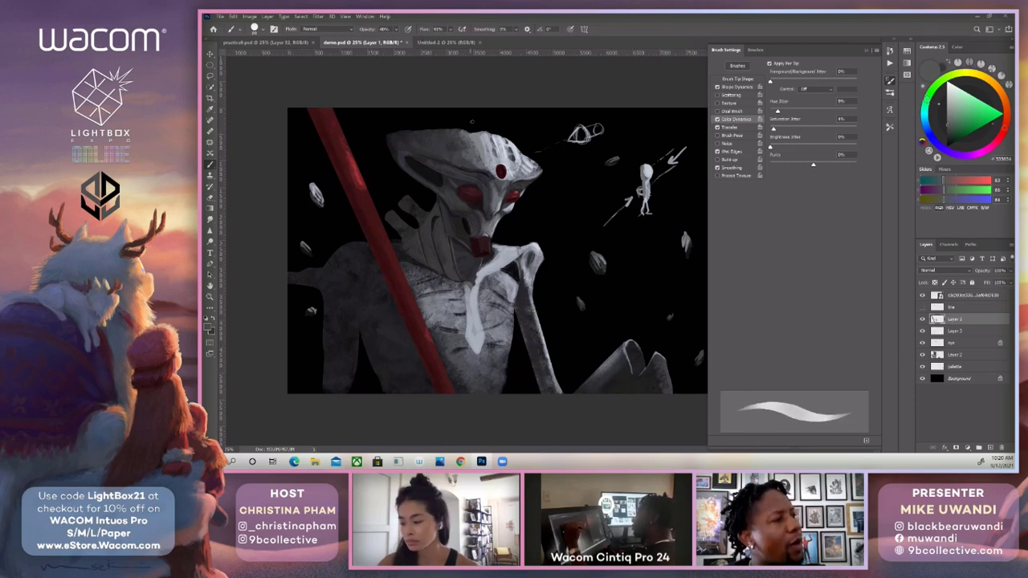
Sample a darker grey from the forehead markings and adjust the brush size for shading the head crest.
alt+click(514, 155)
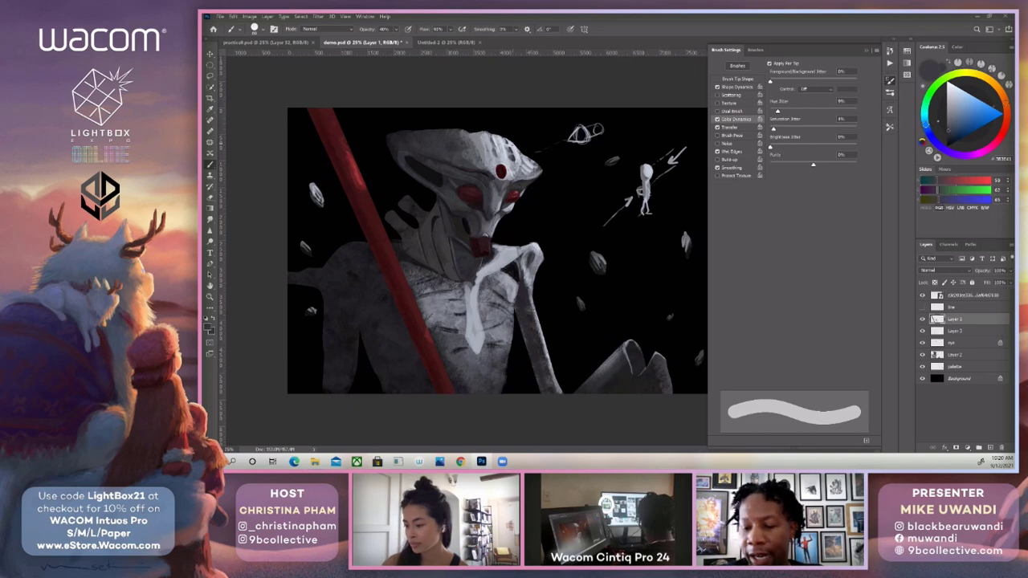
key(bracketleft)
key(bracketleft)
key(bracketleft)
key(bracketleft)
key(bracketleft)
key(bracketleft)
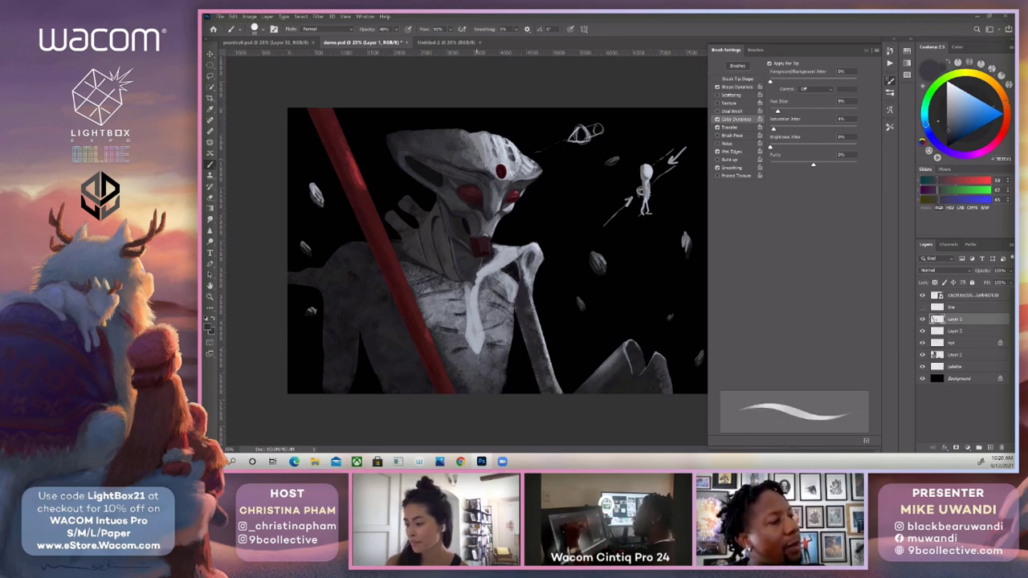
key(bracketright)
key(bracketright)
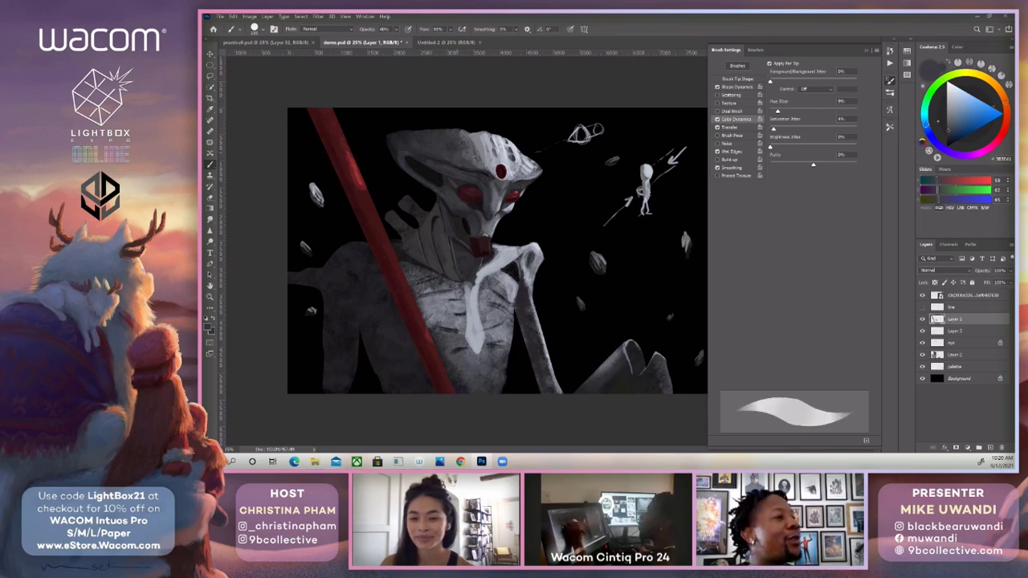
Shade the top of the head crest at 50% opacity with a small brush in greys sampled from the forehead and crest.
key(0)
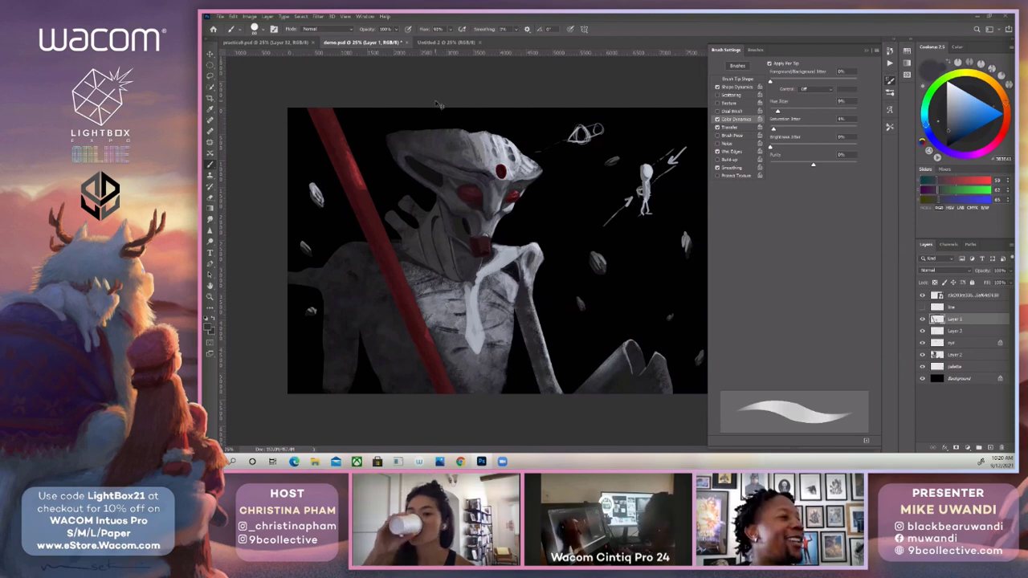
key(5)
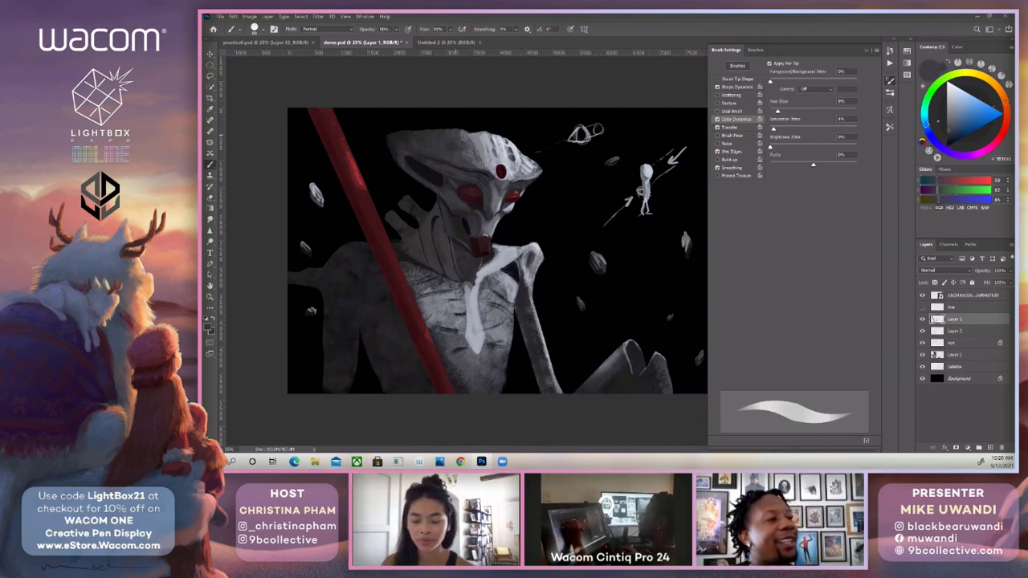
key(bracketright)
key(bracketright)
key(bracketright)
key(bracketleft)
key(bracketleft)
key(bracketleft)
key(bracketleft)
alt+click(487, 144)
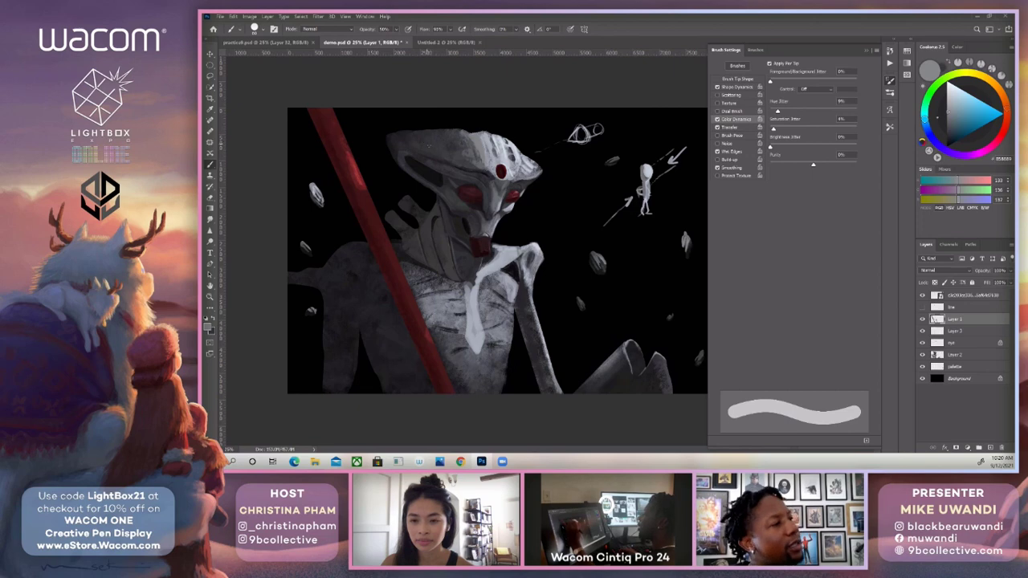
alt+click(445, 130)
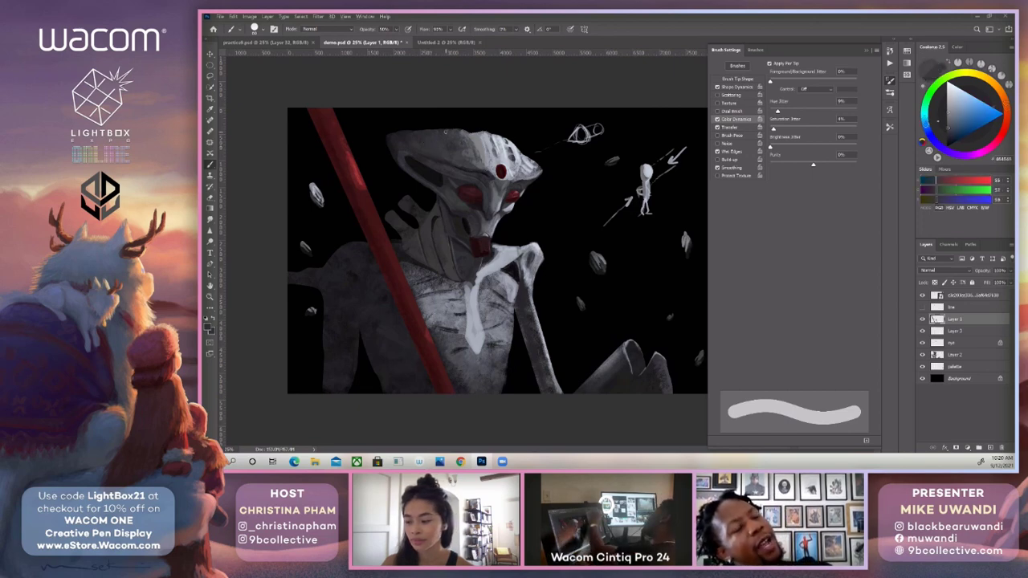
alt+click(435, 149)
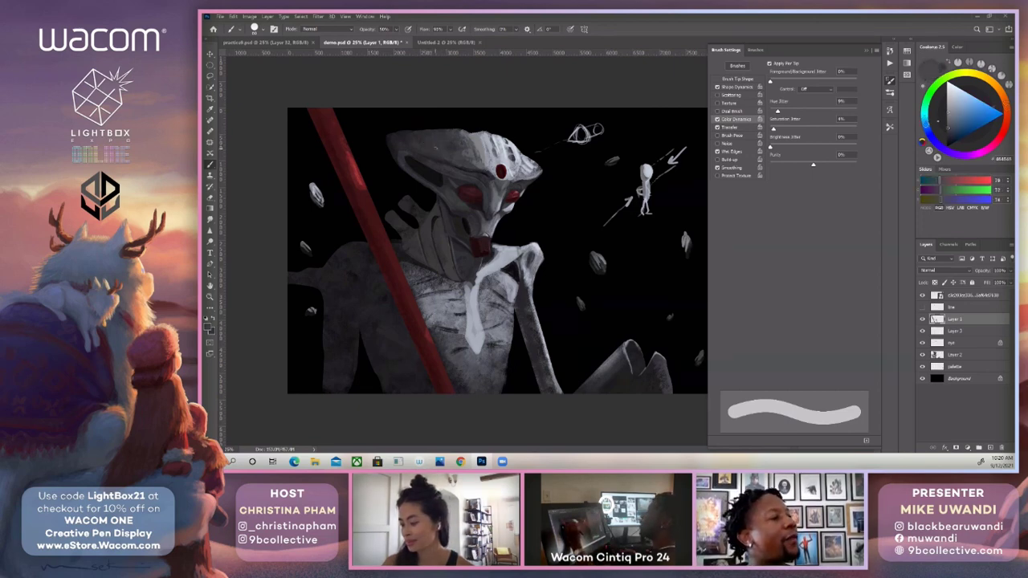